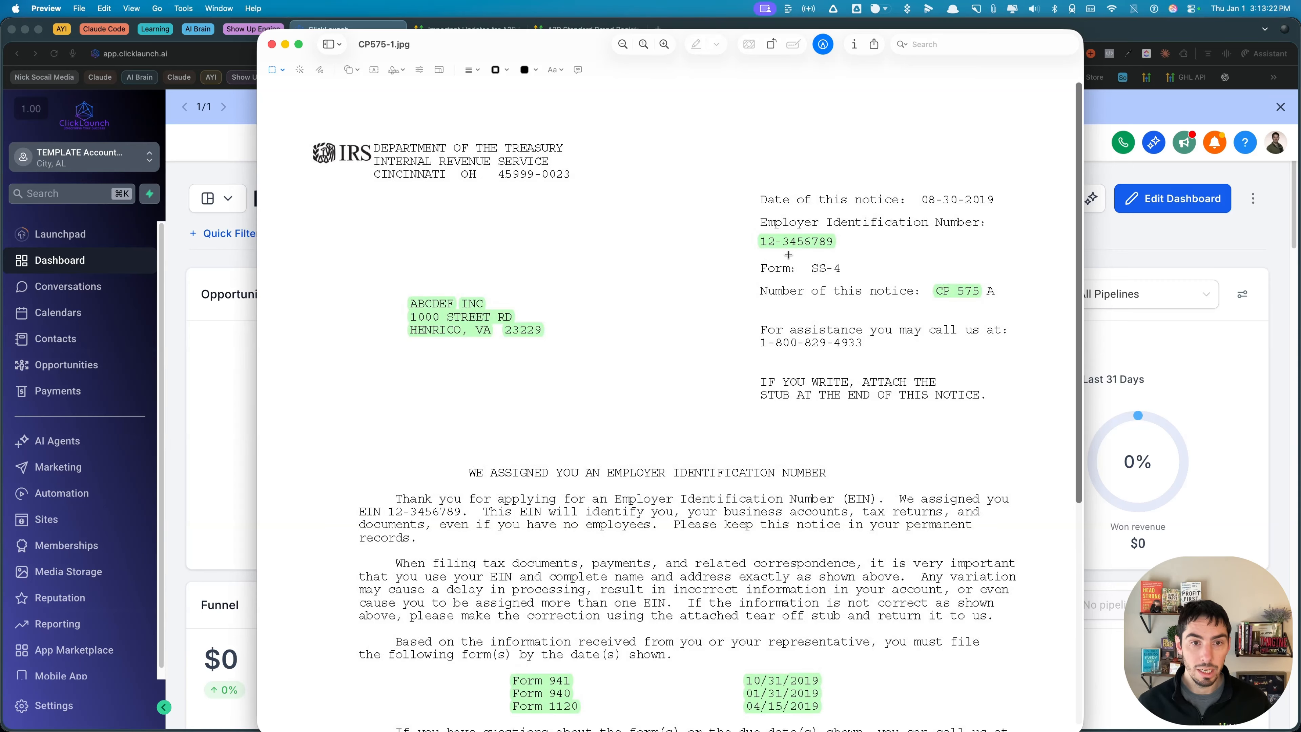
Step: Select the street address lines on the ABCDEF INC CP 575 notice
left_click_drag(556, 340, 402, 311)
Step: Reselect the notice's street and city address lines as text, then switch to the Important Updates for A2P article
left_click(424, 306)
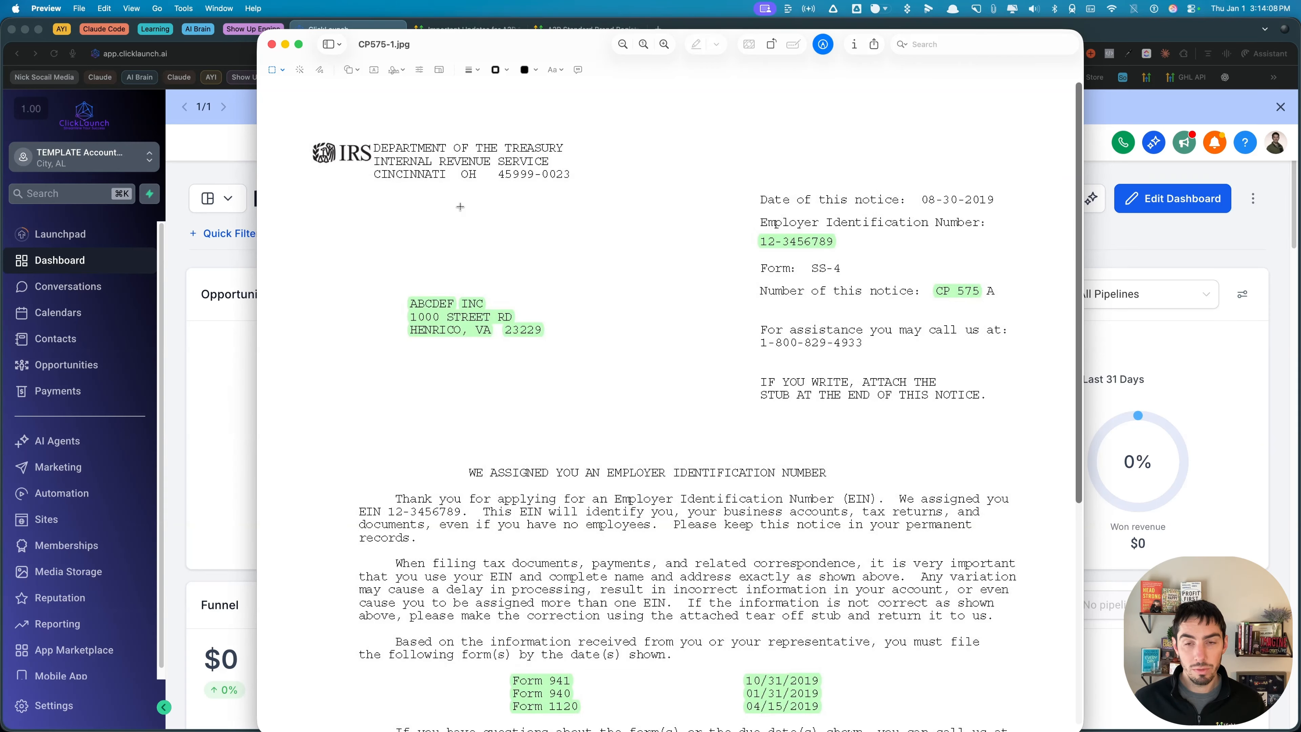
left_click_drag(406, 310, 556, 339)
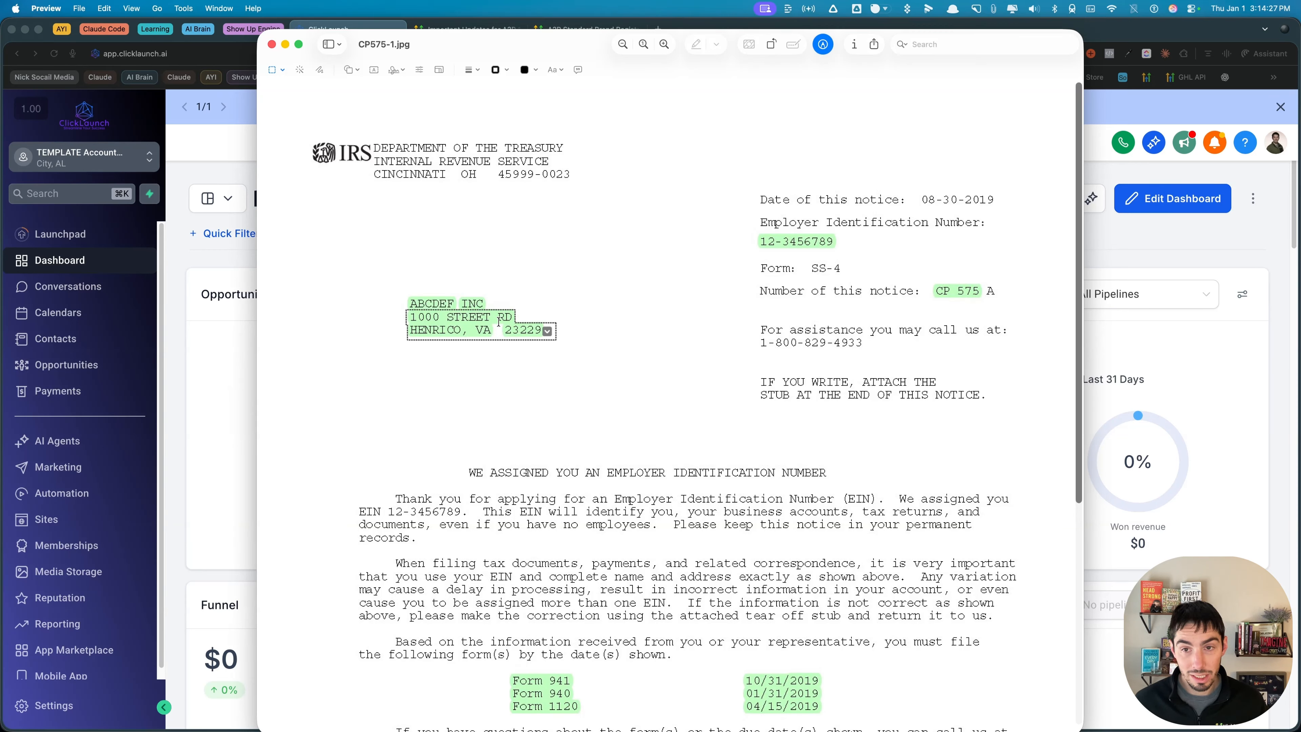
left_click(516, 343)
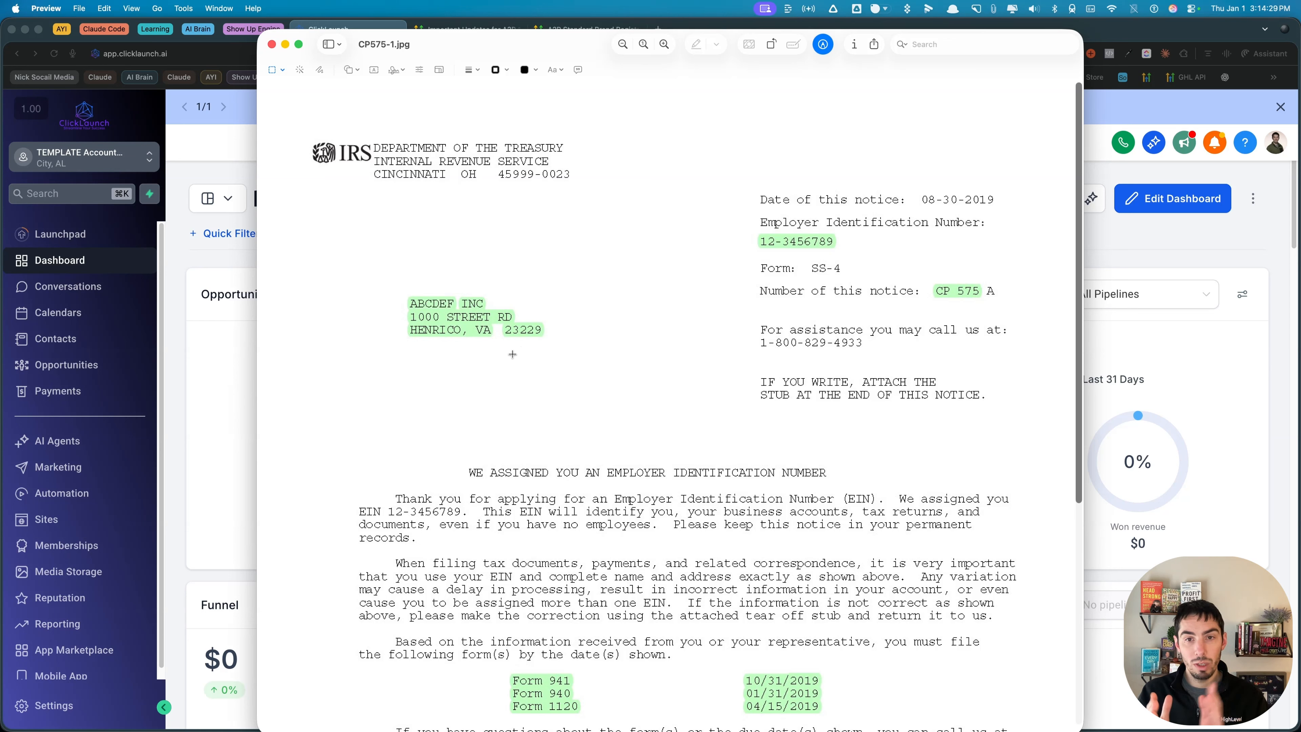
left_click_drag(512, 354, 410, 315)
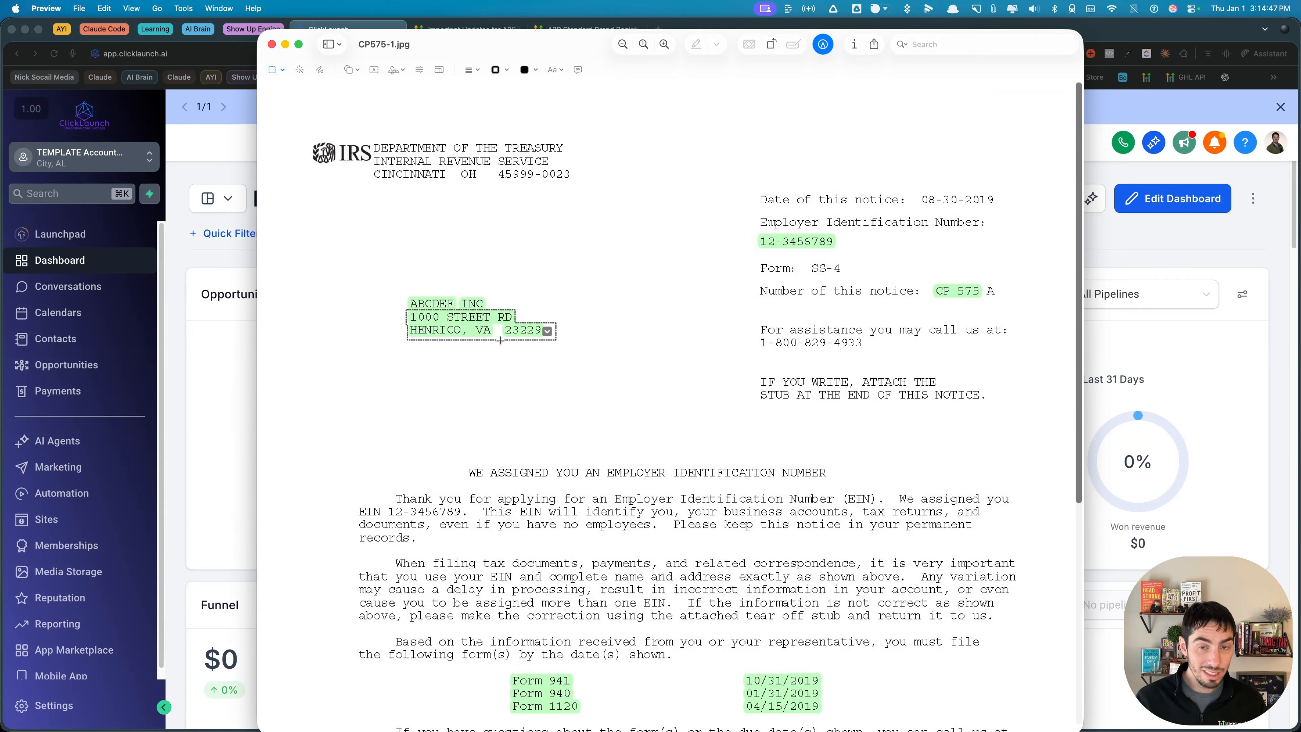
left_click(509, 356)
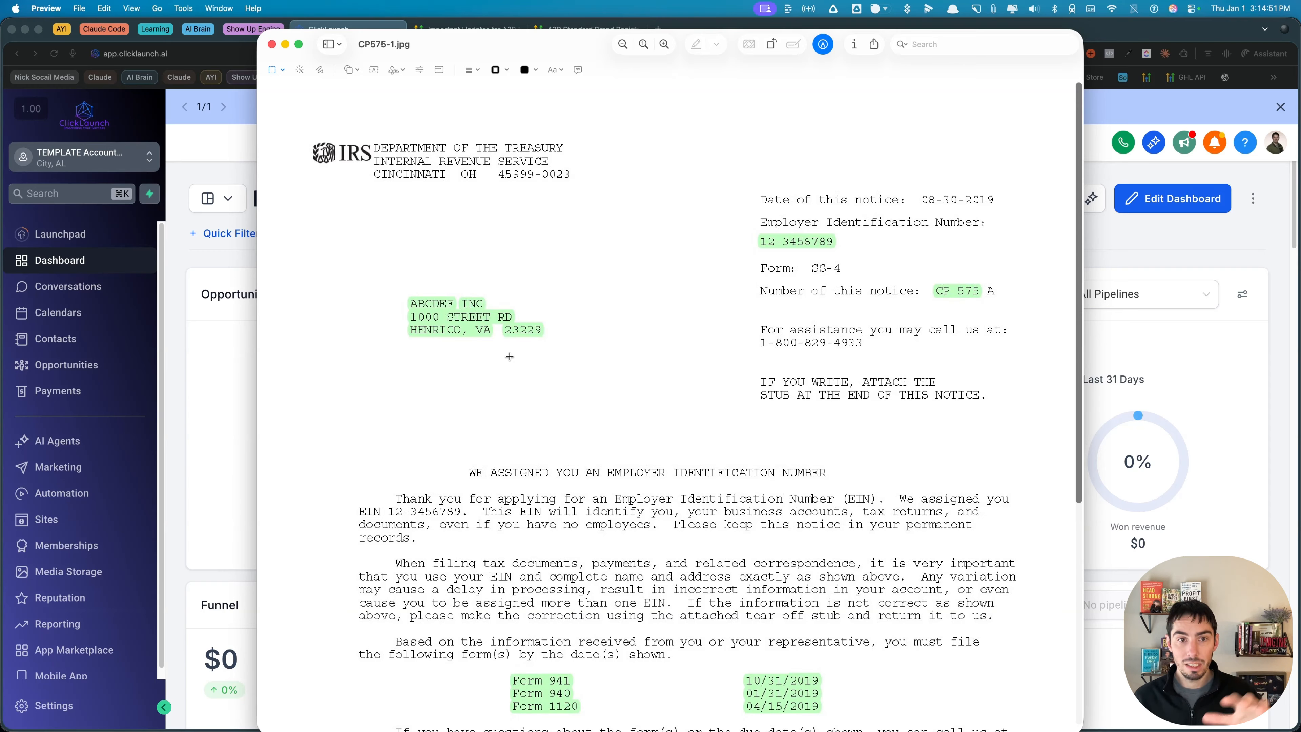
left_click_drag(510, 356, 486, 329)
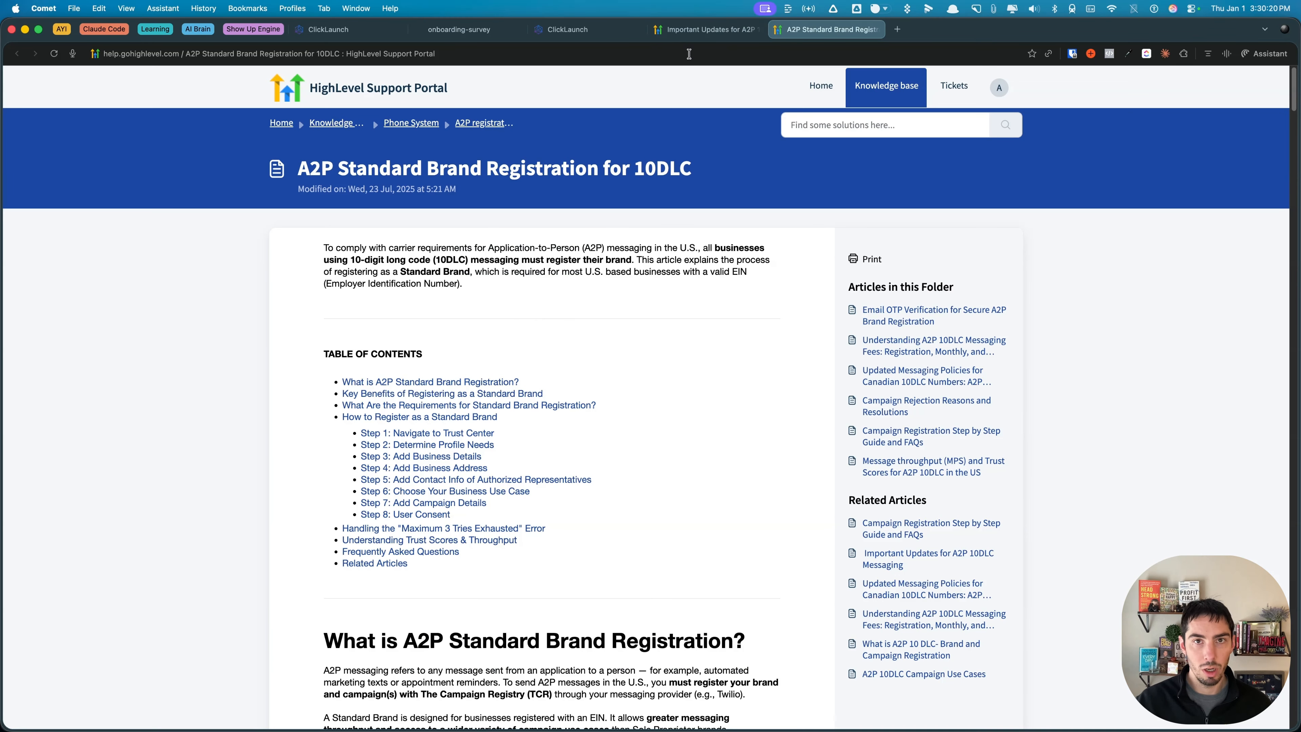
left_click(689, 32)
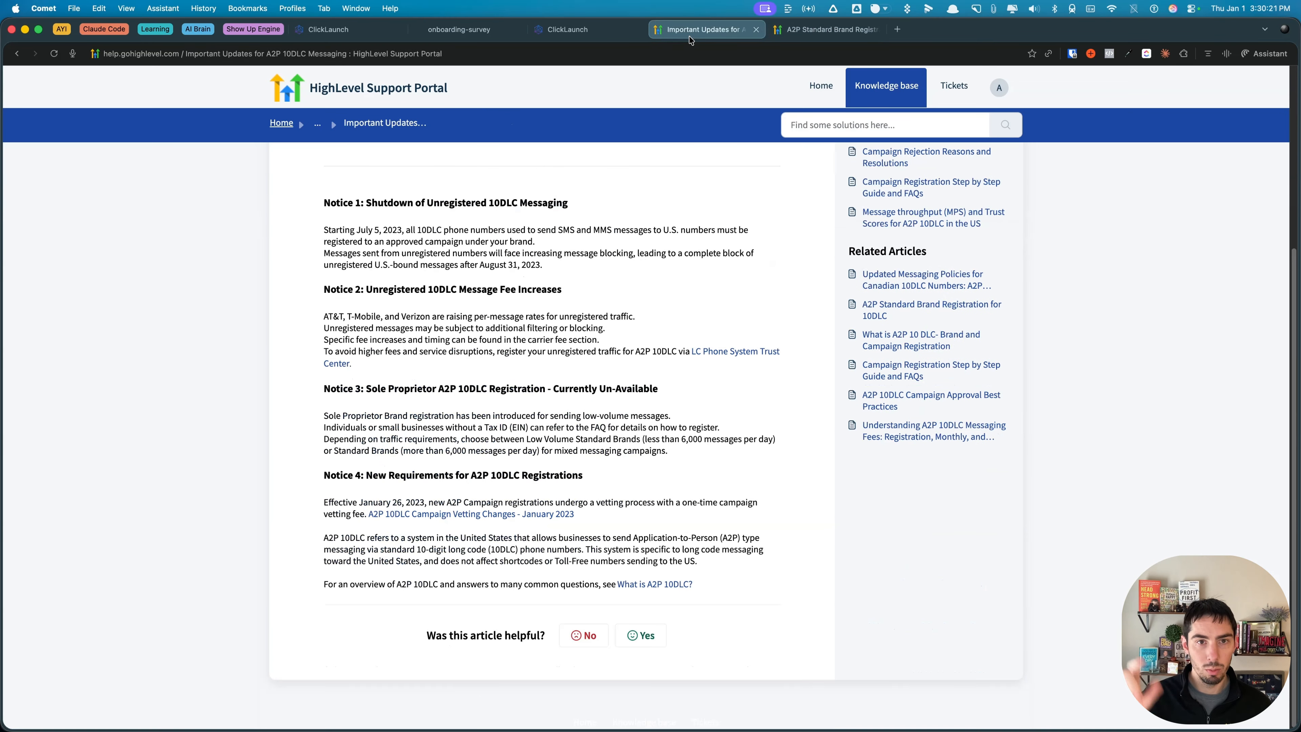
Step: Look over the Demo Company onboarding-survey form, then go back to the ClickLaunch account
left_click(463, 32)
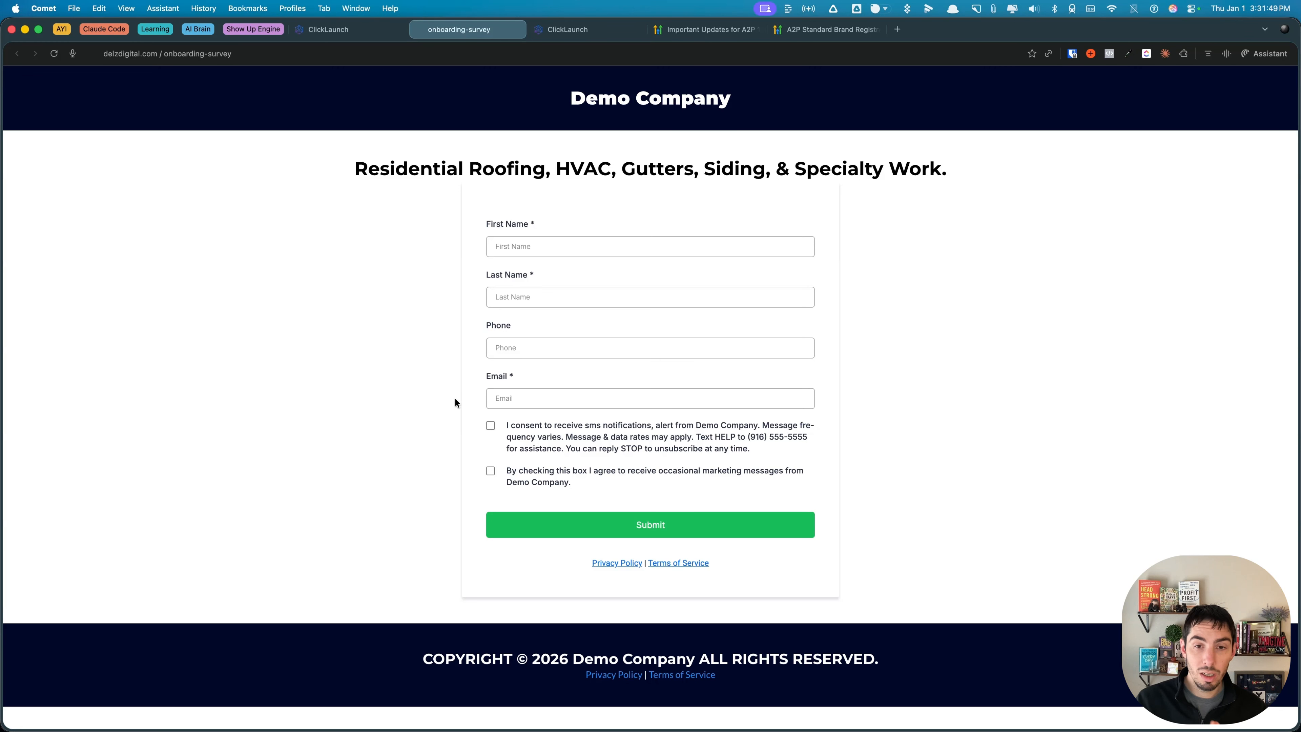
left_click(333, 29)
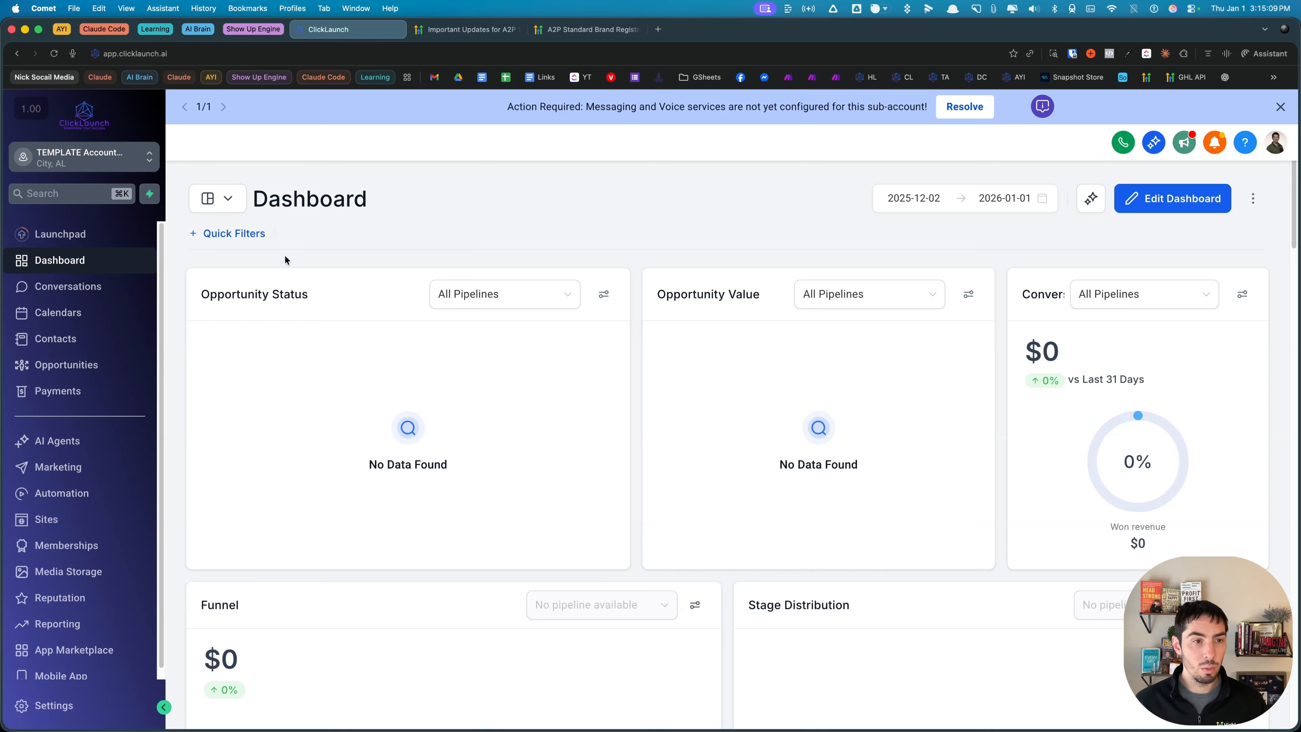
Step: Go to Settings > Phone System and open phone configuration for all sub-accounts
left_click(51, 705)
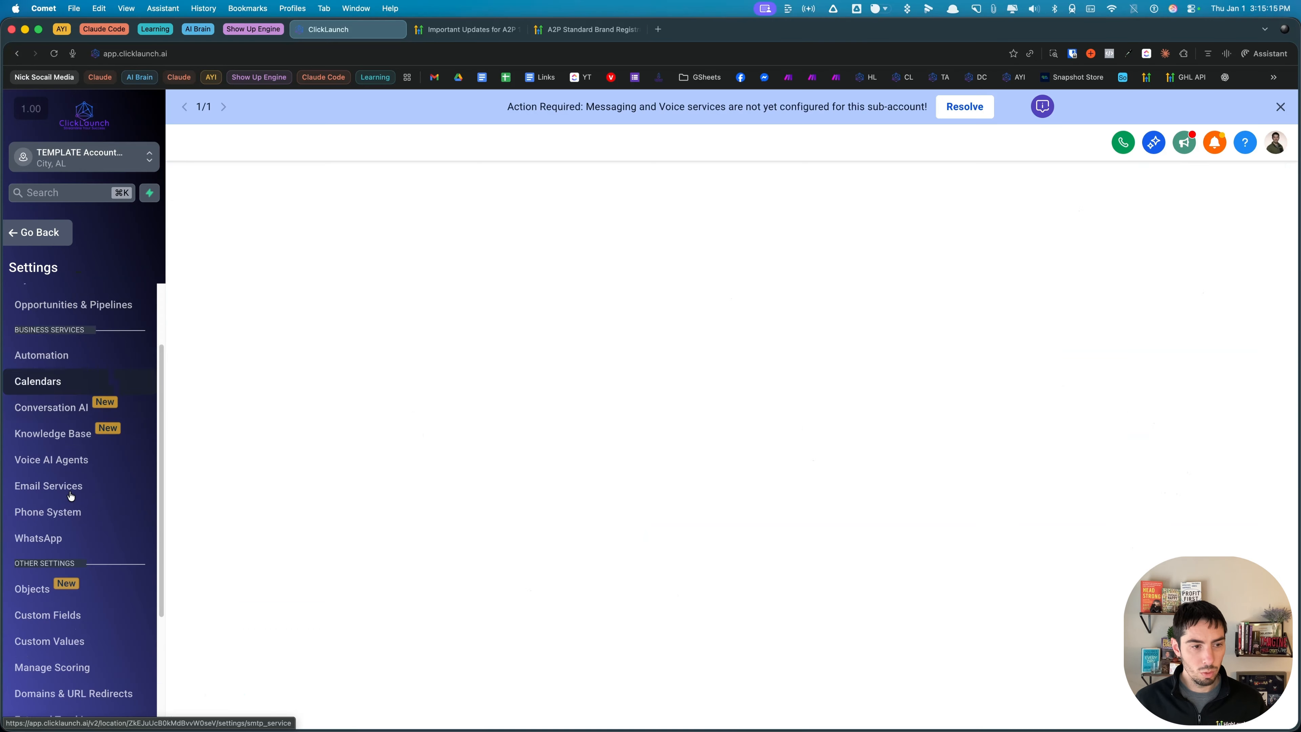
left_click(53, 436)
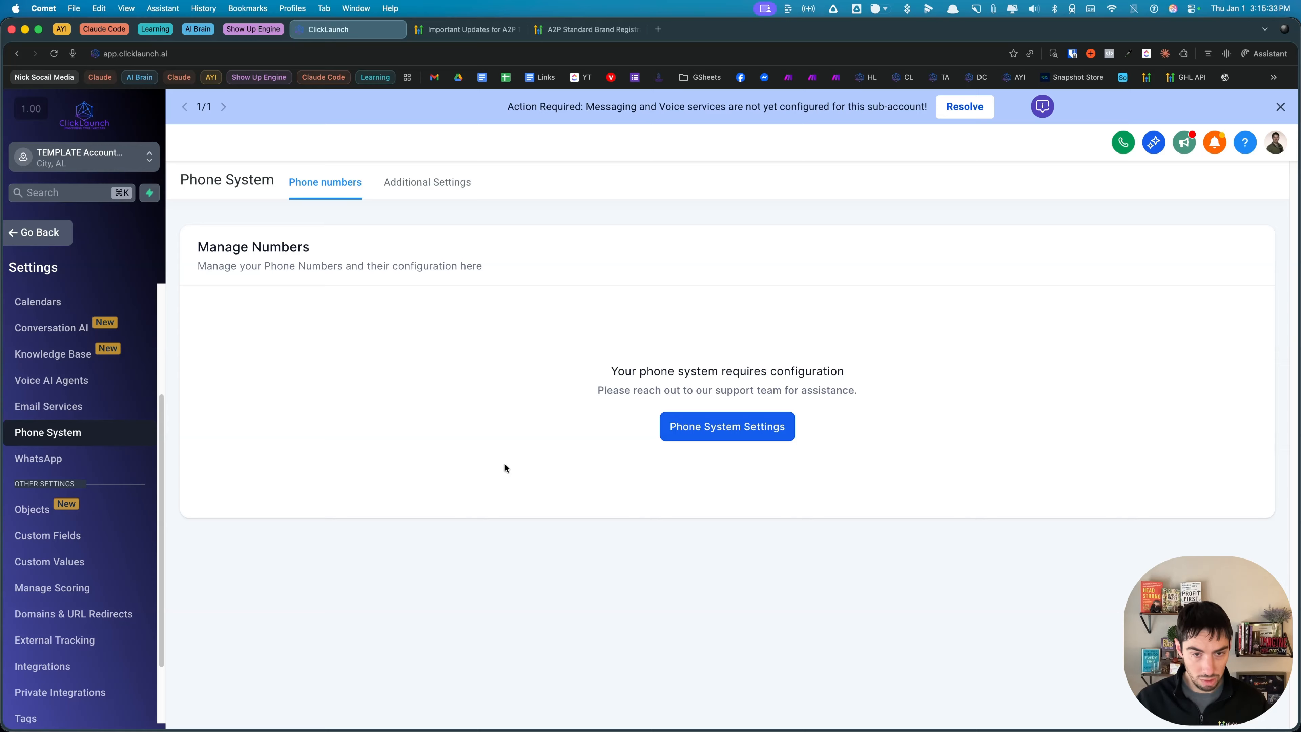
left_click(117, 156)
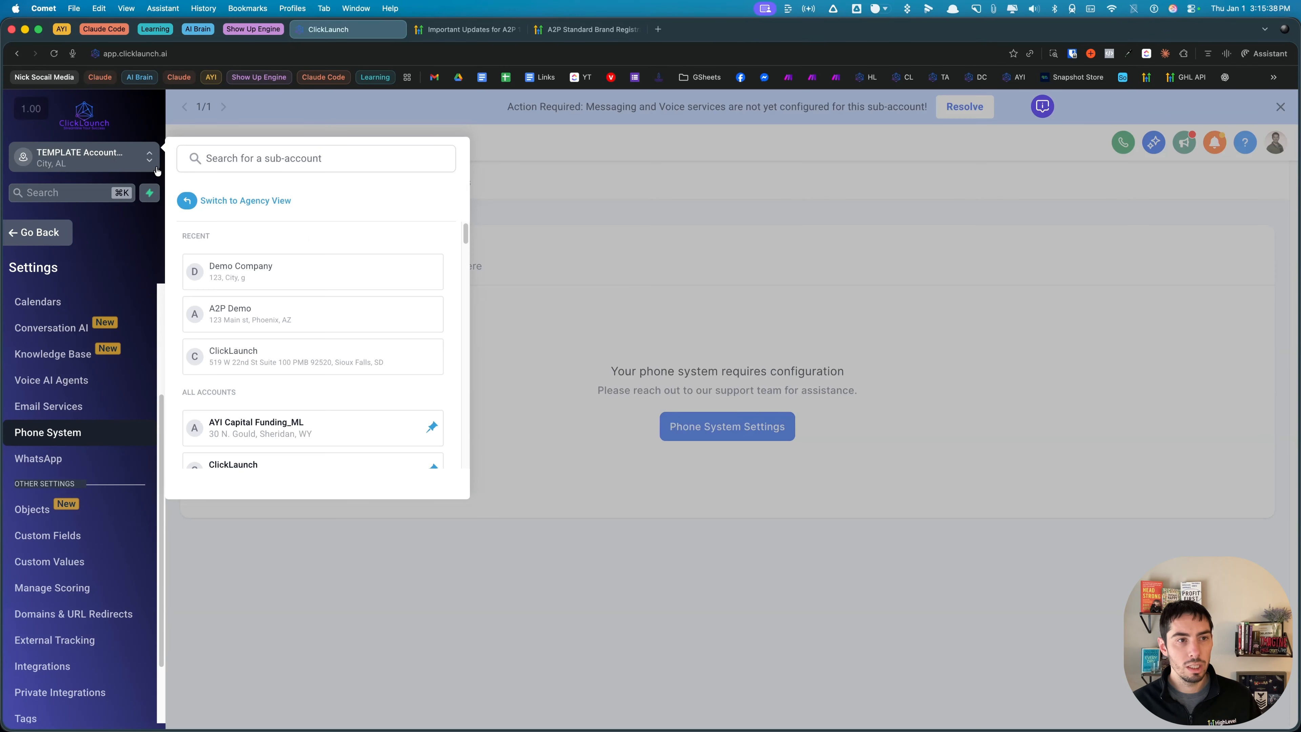
left_click(555, 323)
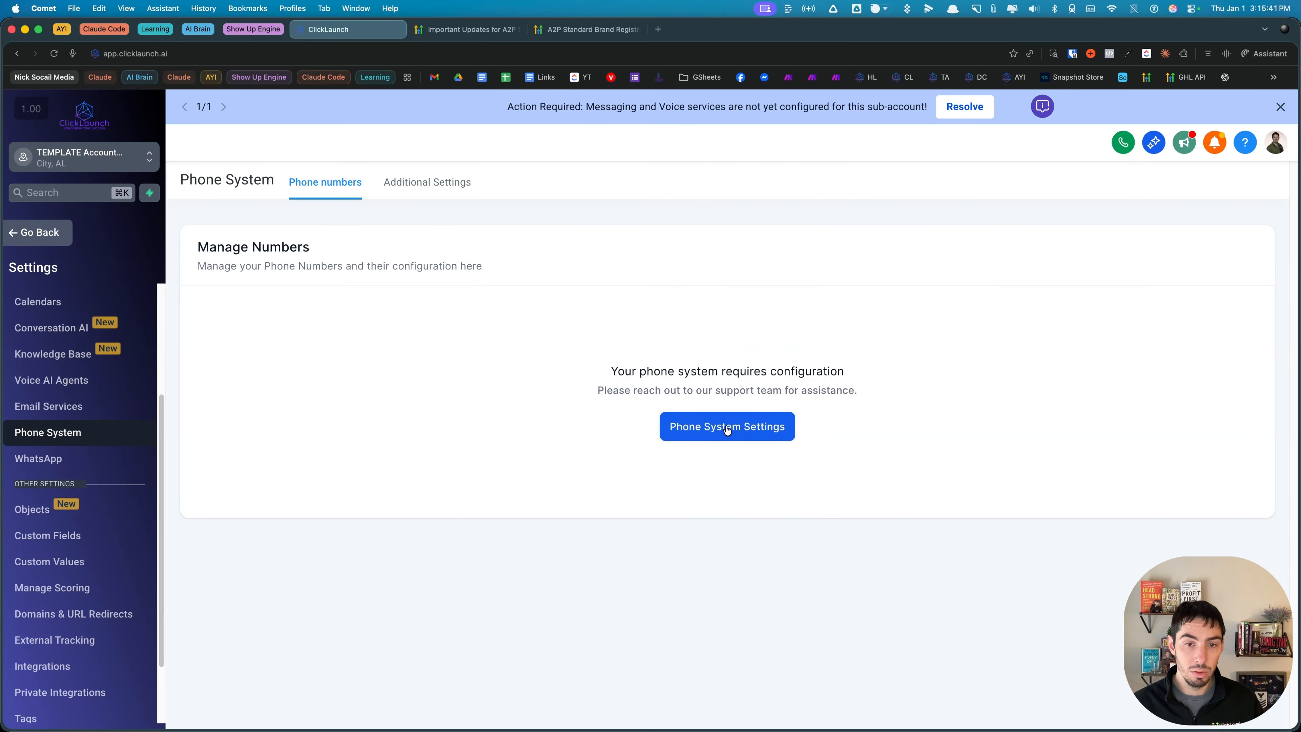
left_click(728, 427)
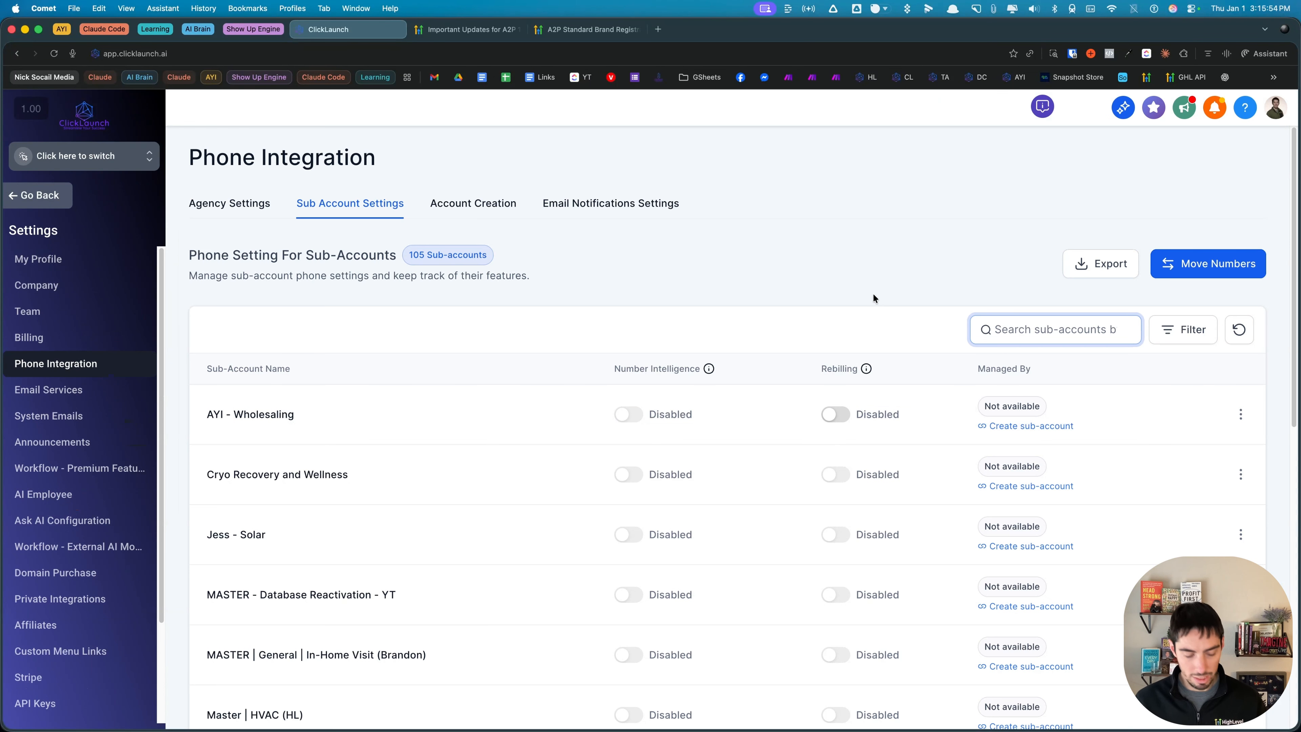
Step: Search 'a2p' and link TEMPLATE Account - A2P 10DLC to LeadConnector phone
type("a2p")
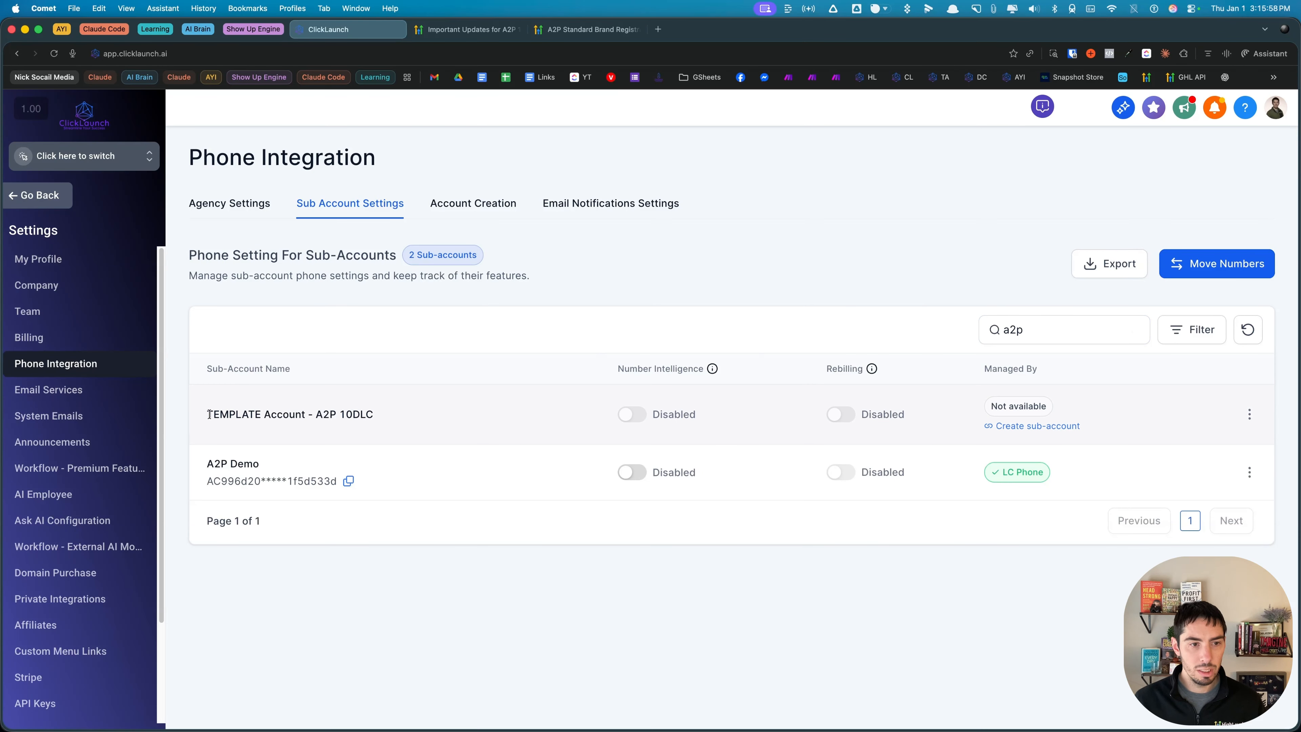
left_click_drag(207, 414, 435, 414)
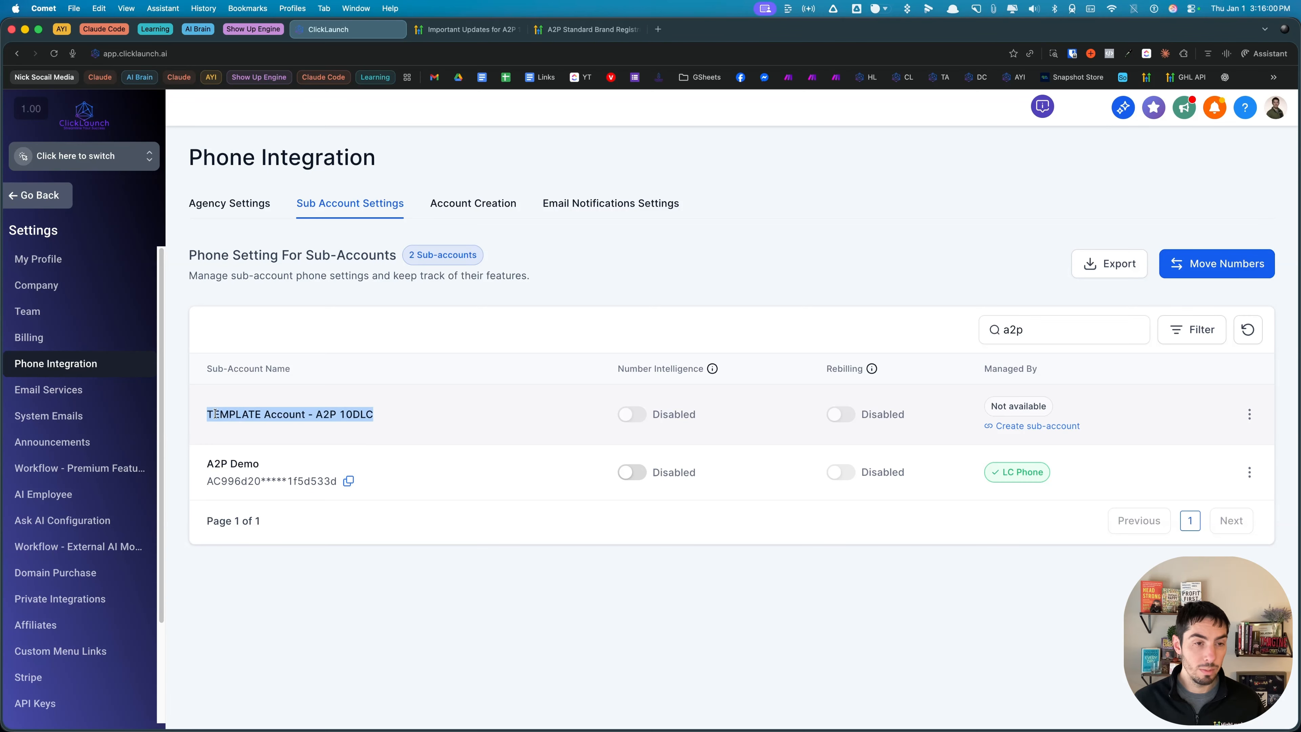
left_click(993, 438)
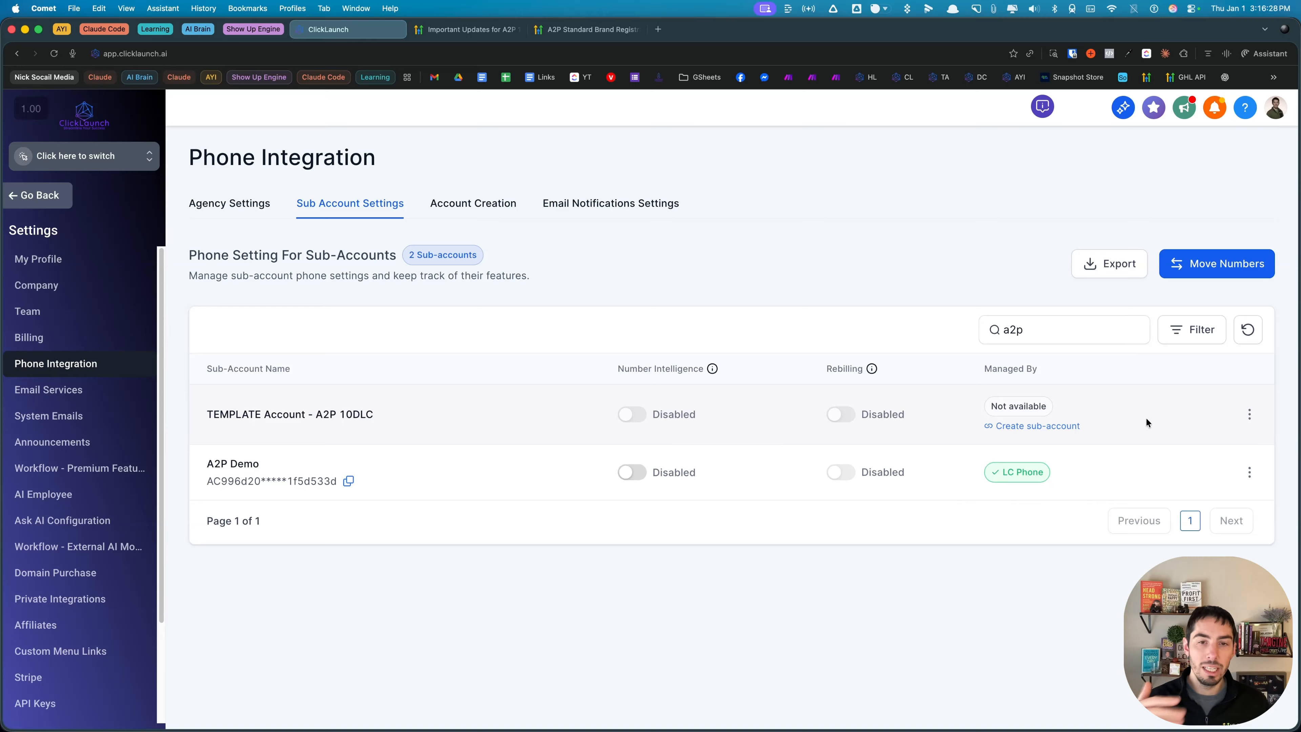
left_click(1249, 415)
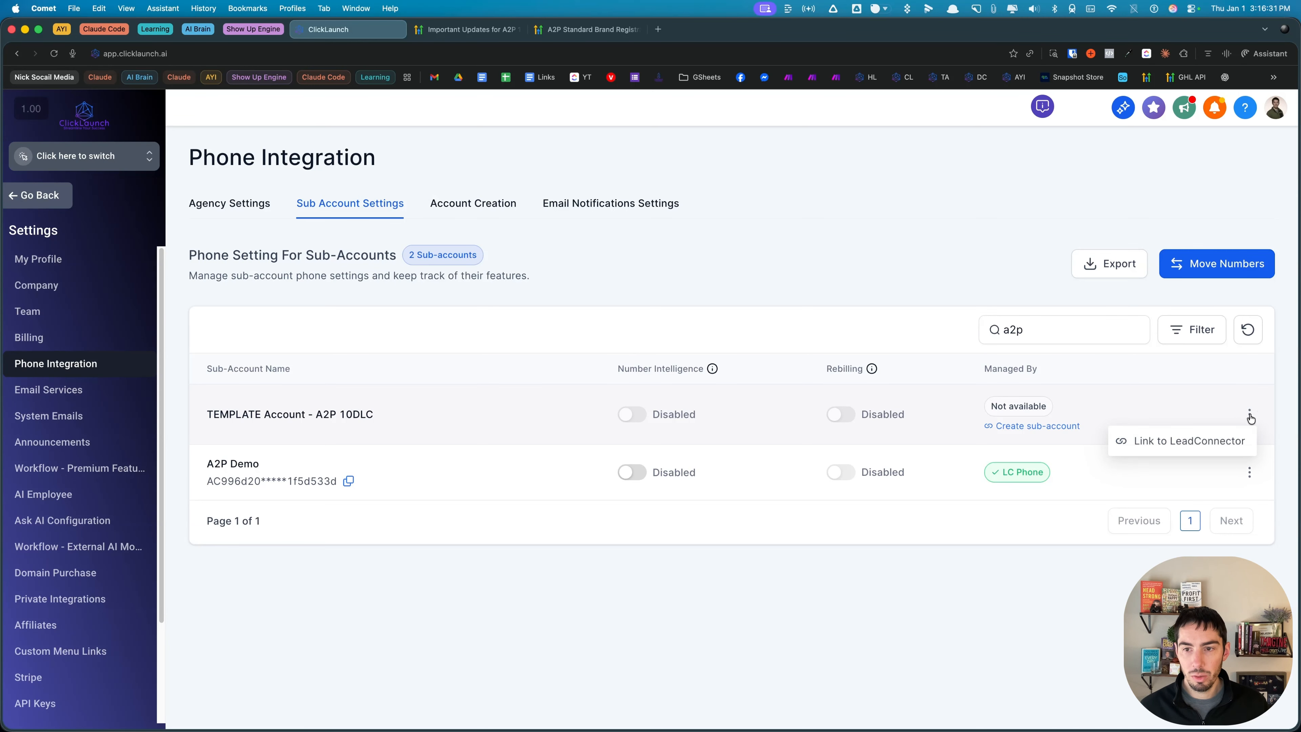
left_click(1145, 442)
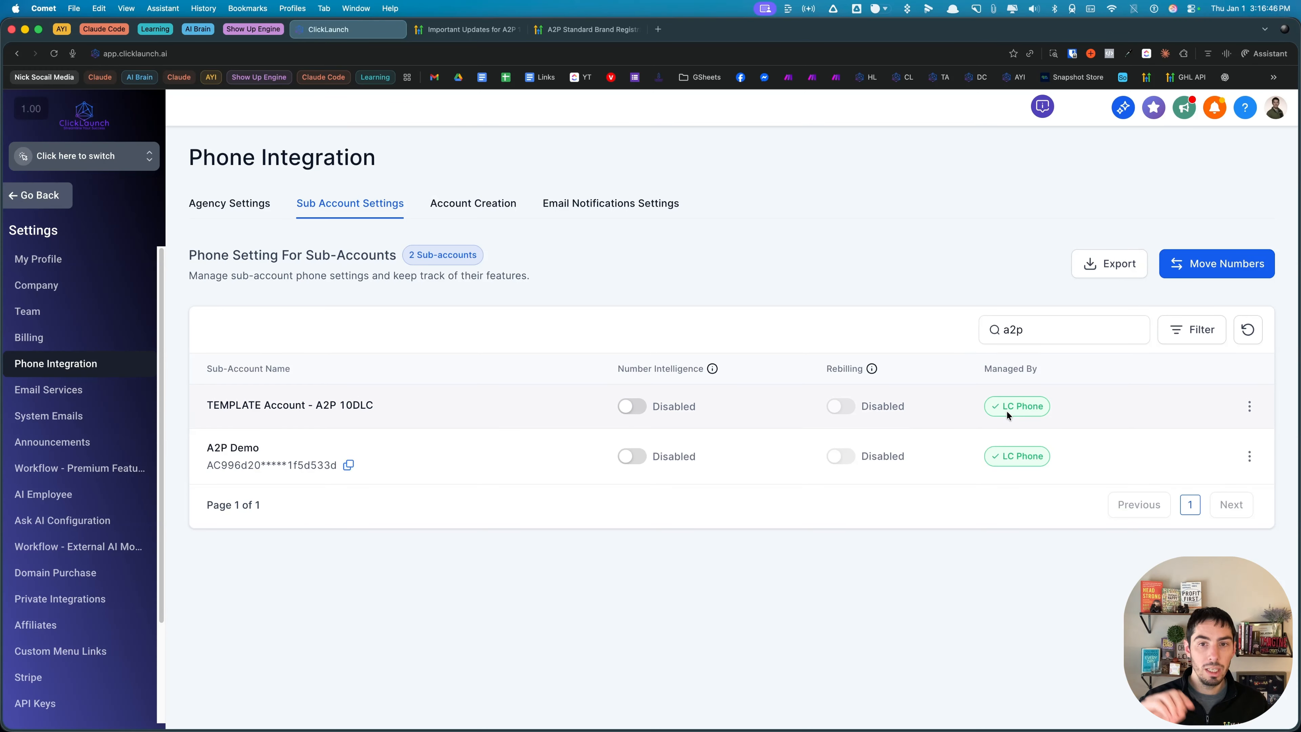
Step: Switch into the TEMPLATE Account - A2P 10DLC sub-account via the account switcher search
left_click(110, 163)
left_click(260, 166)
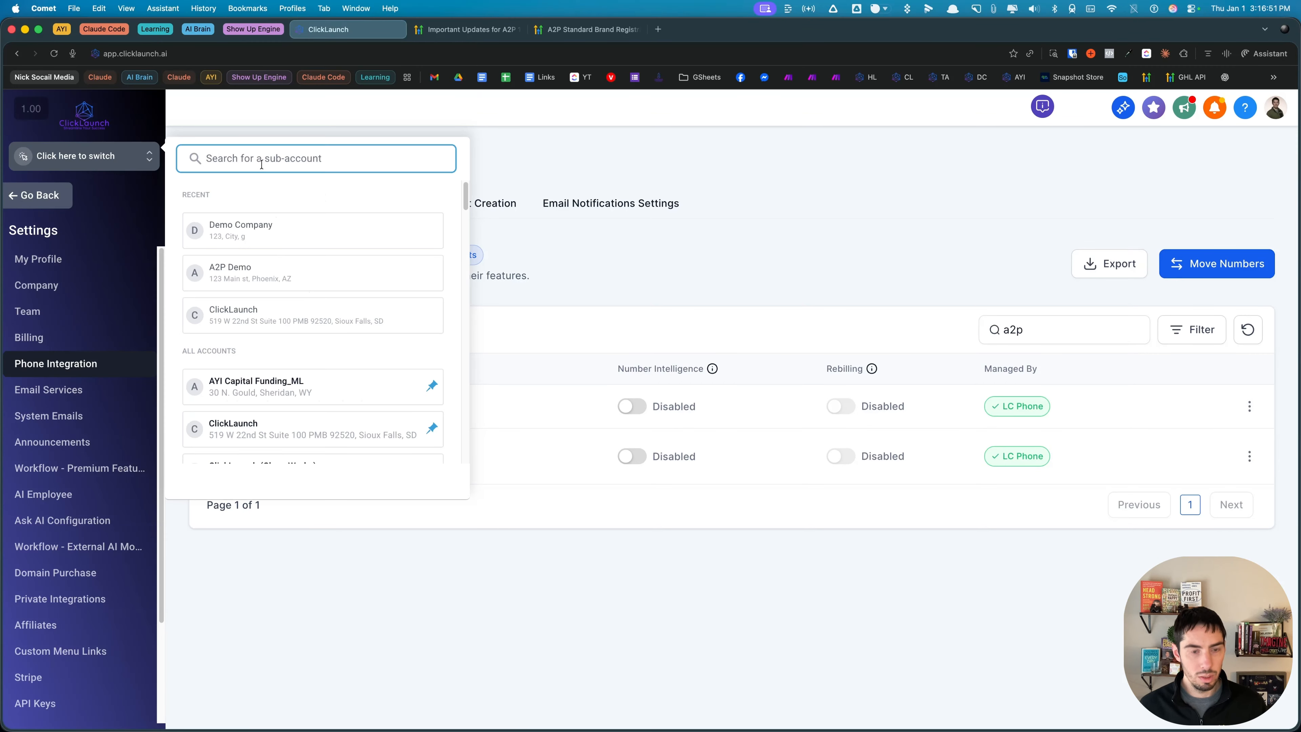
type("a2p")
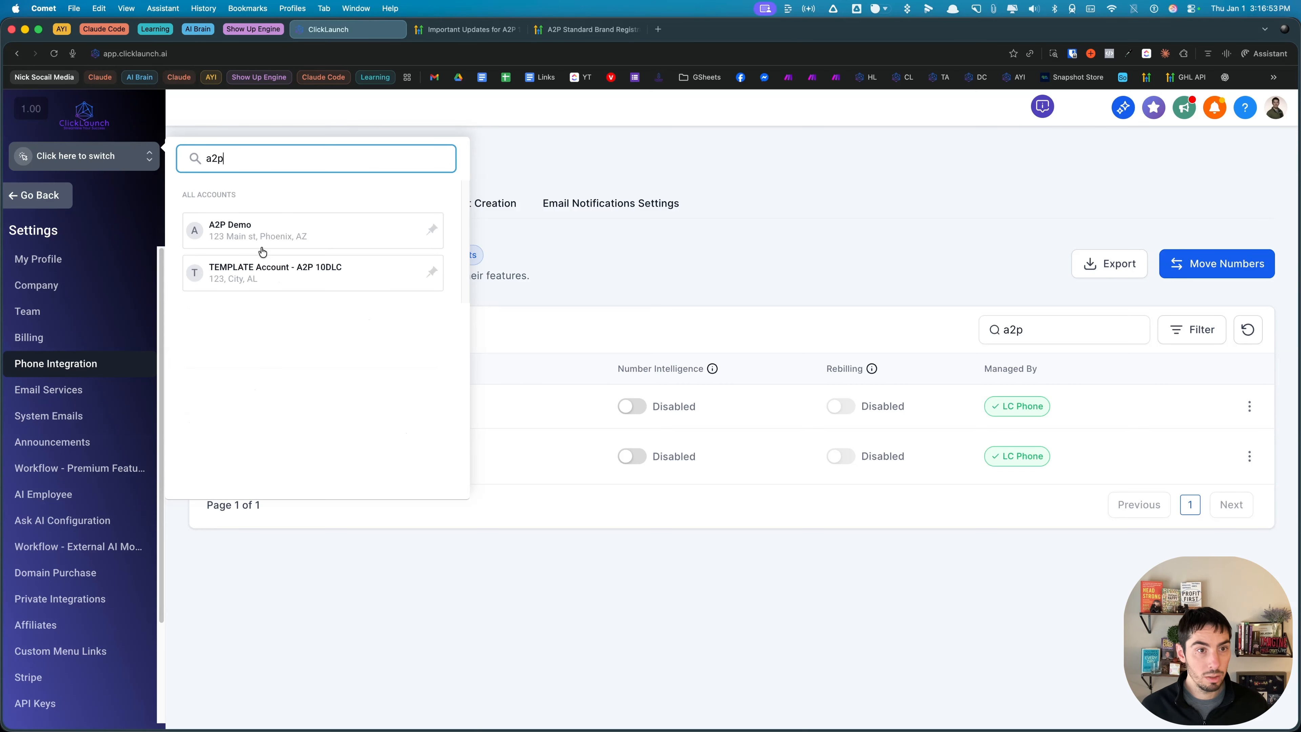
left_click(256, 268)
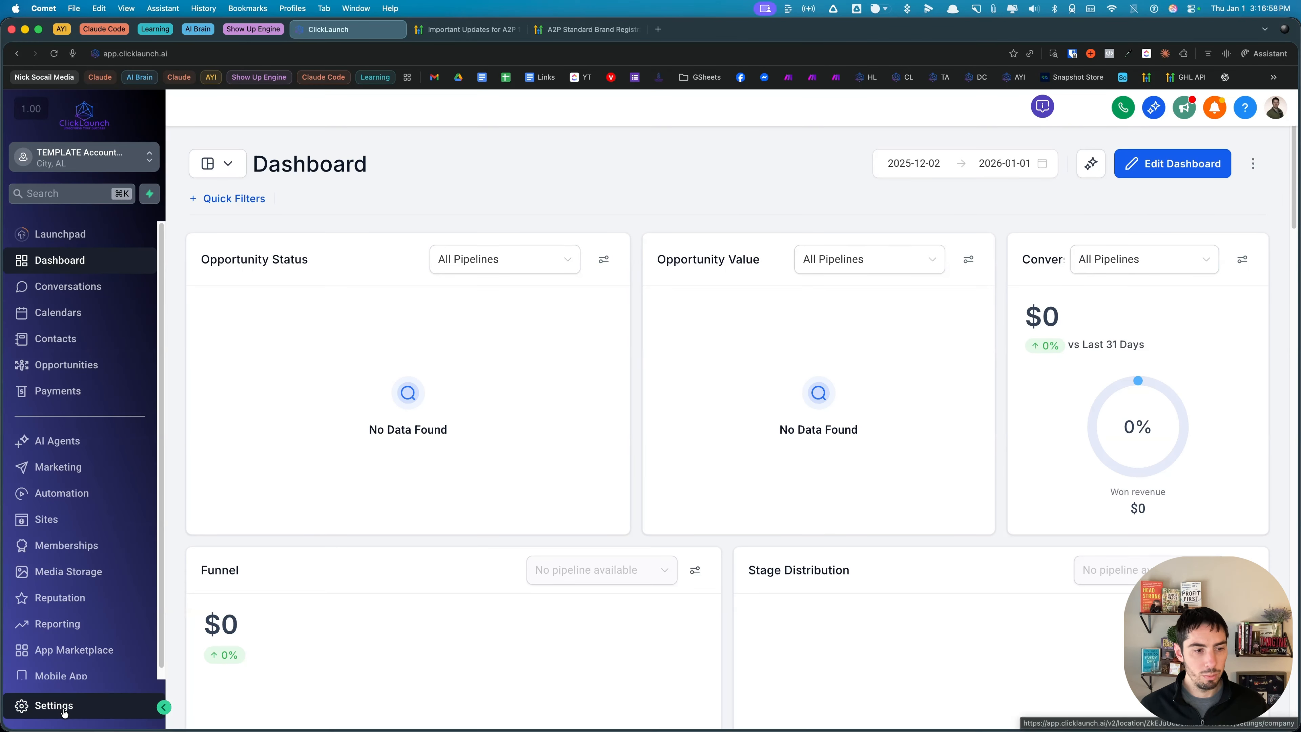
Step: In this sub-account's Phone System settings, start buying a new phone number
left_click(46, 706)
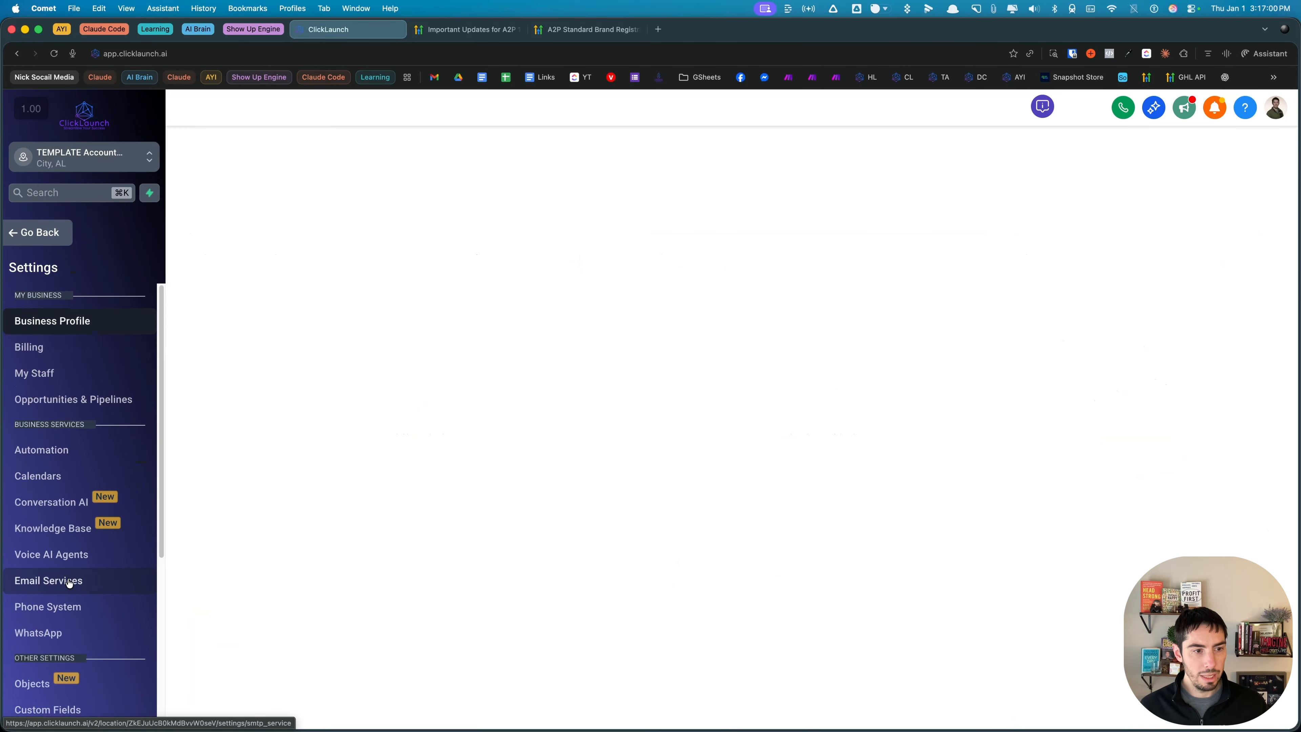
left_click(62, 609)
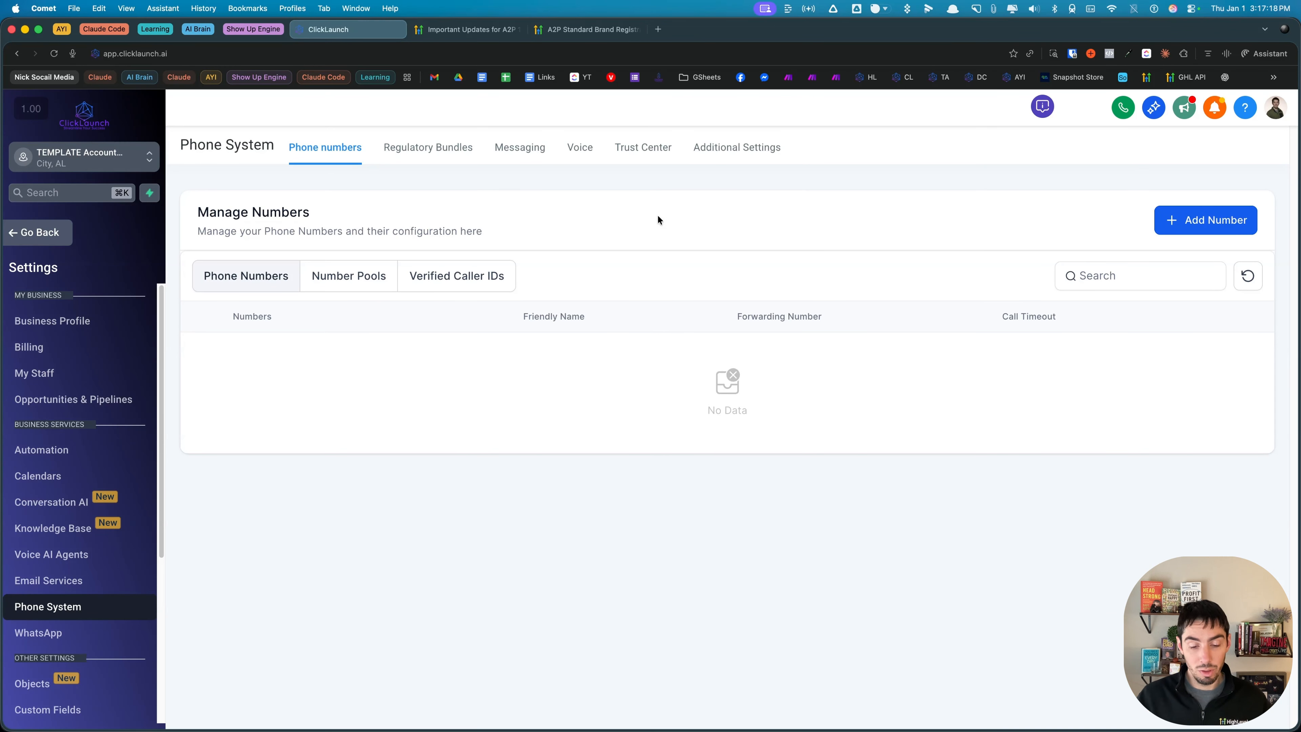
left_click(1180, 222)
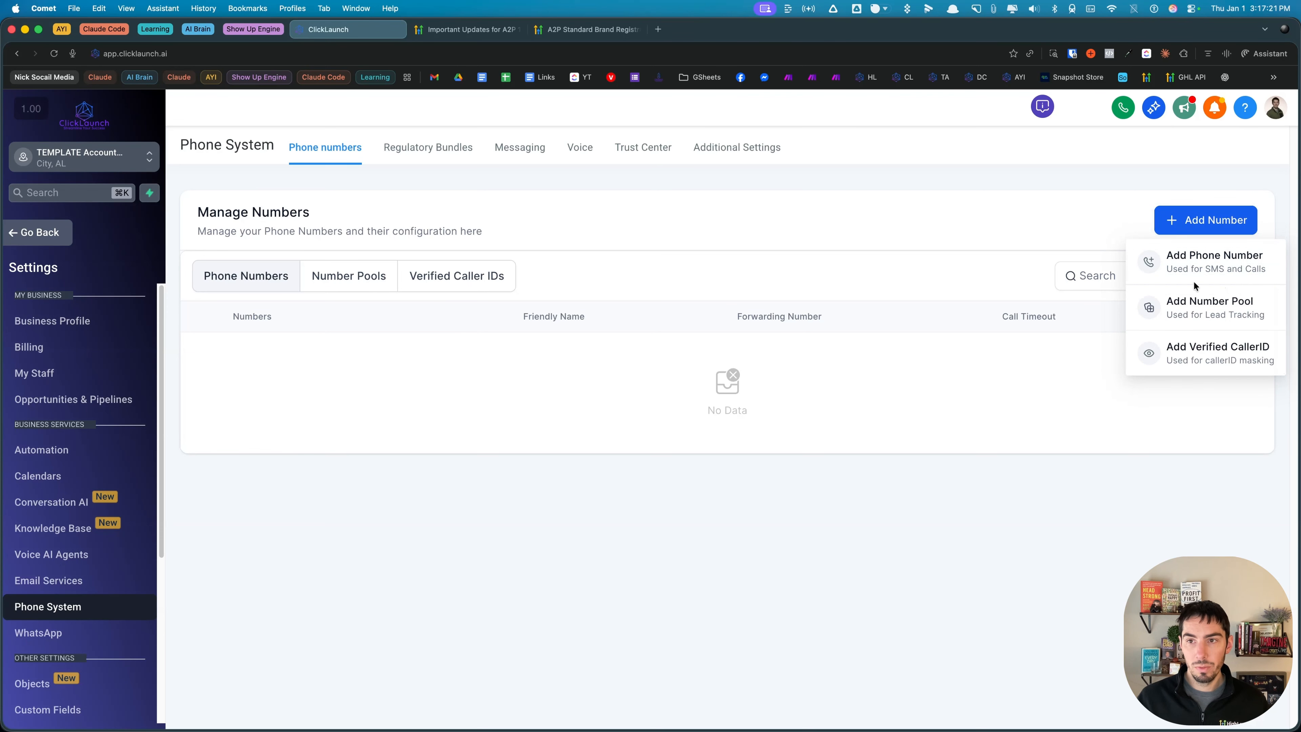
left_click(1188, 261)
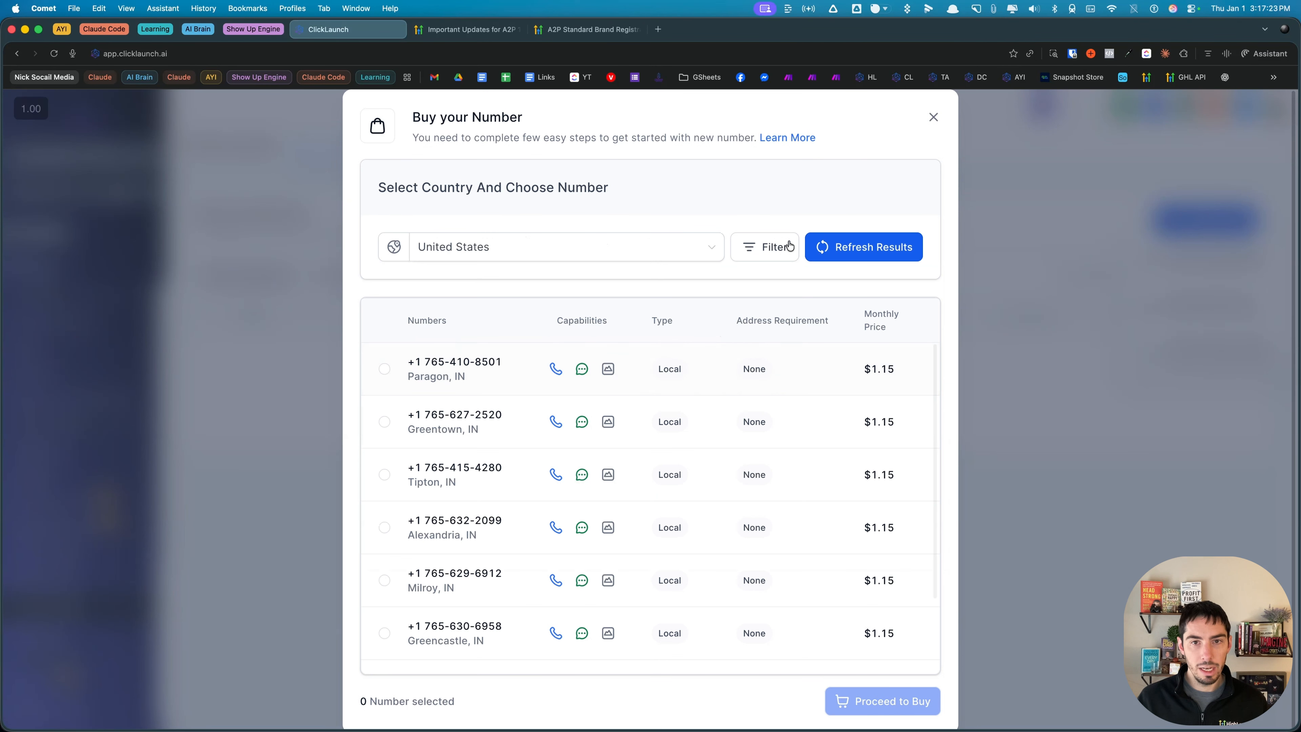
Step: Pick the Walnut Grove number, proceed to buy, and begin identity verification
left_click(384, 474)
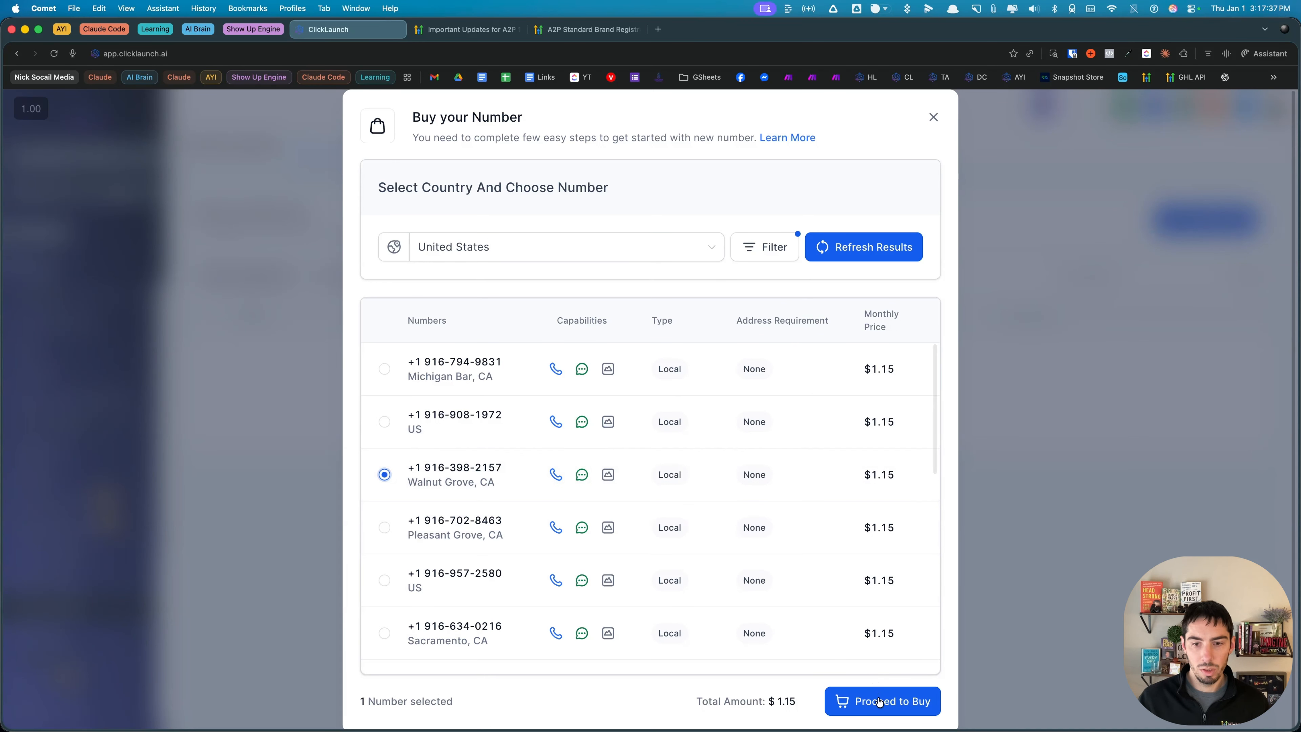
left_click(853, 694)
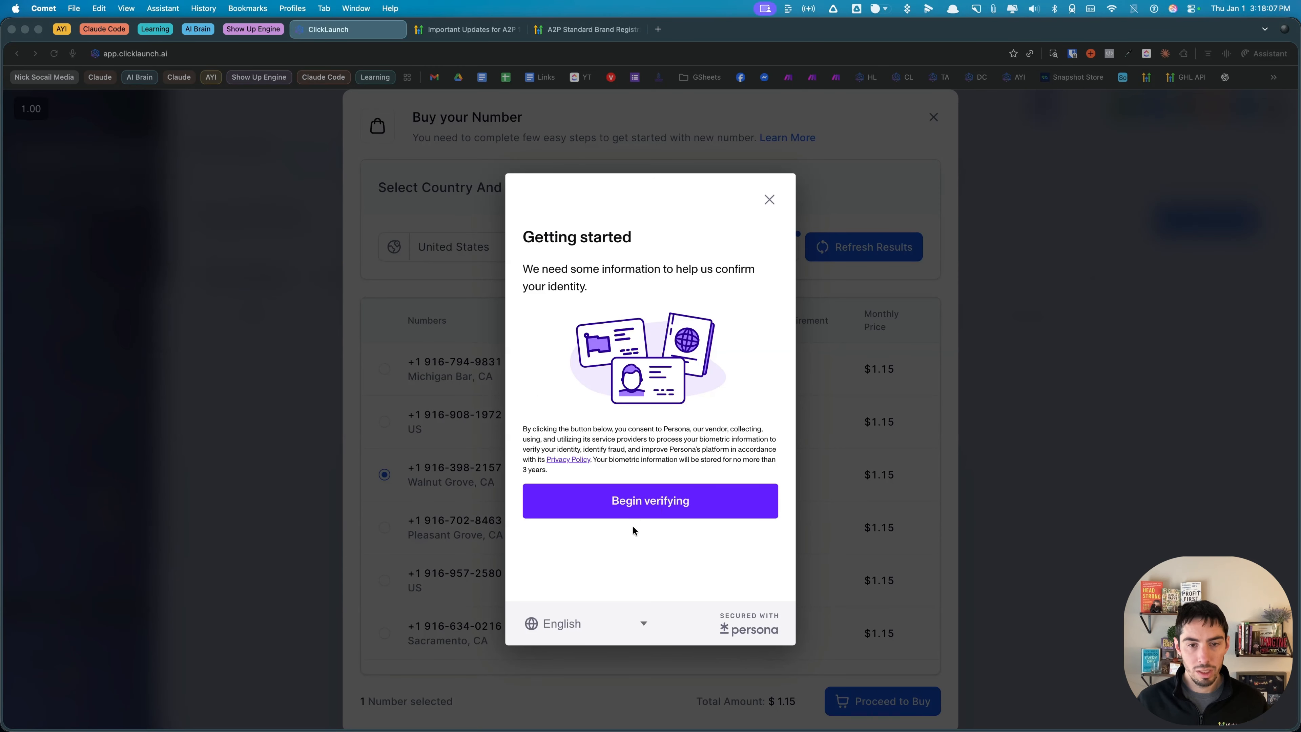
left_click(648, 503)
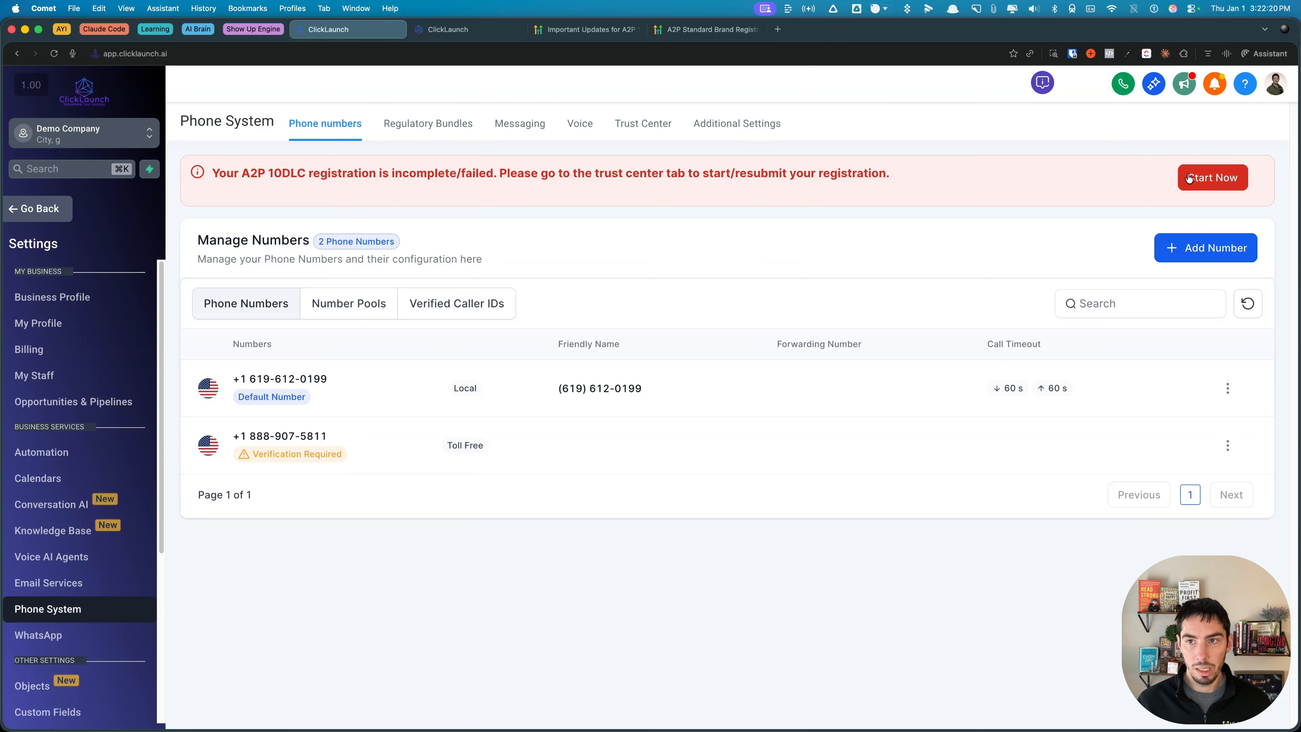
Step: Start A2P messaging registration in the Trust Center with United States as business country
left_click(632, 125)
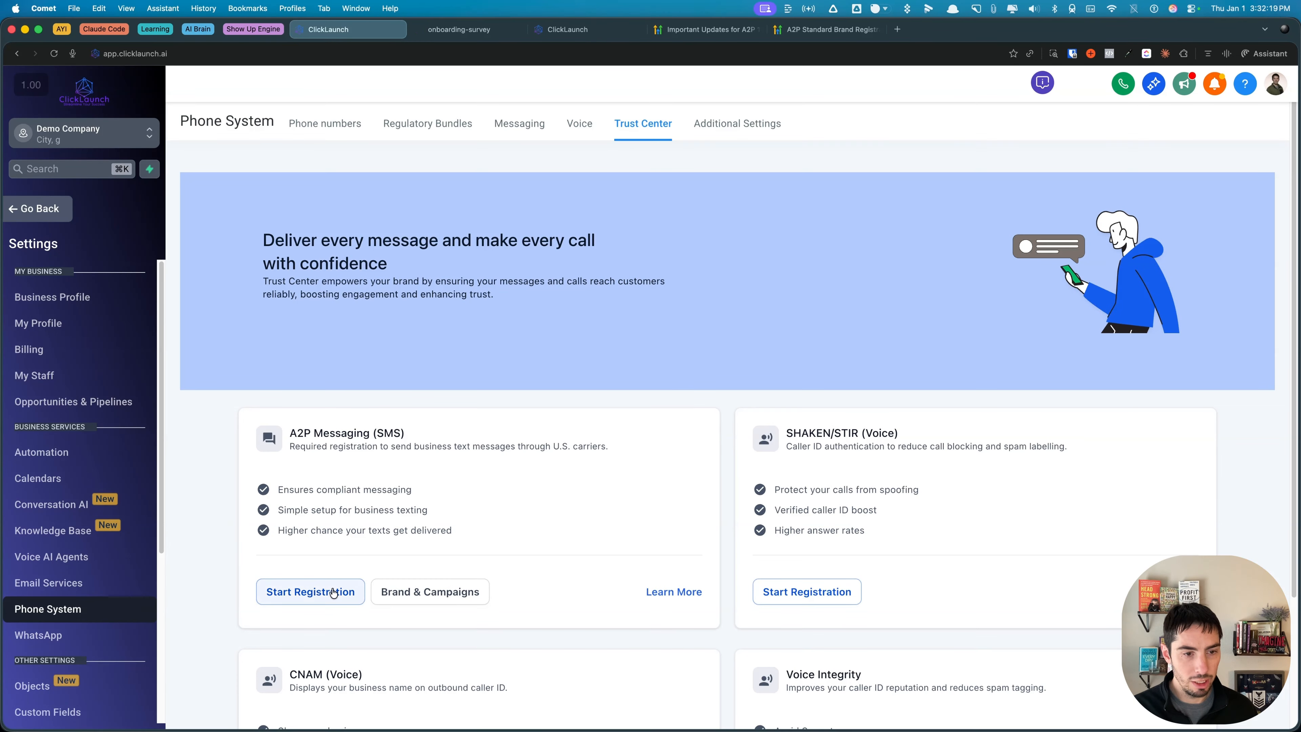
left_click(322, 600)
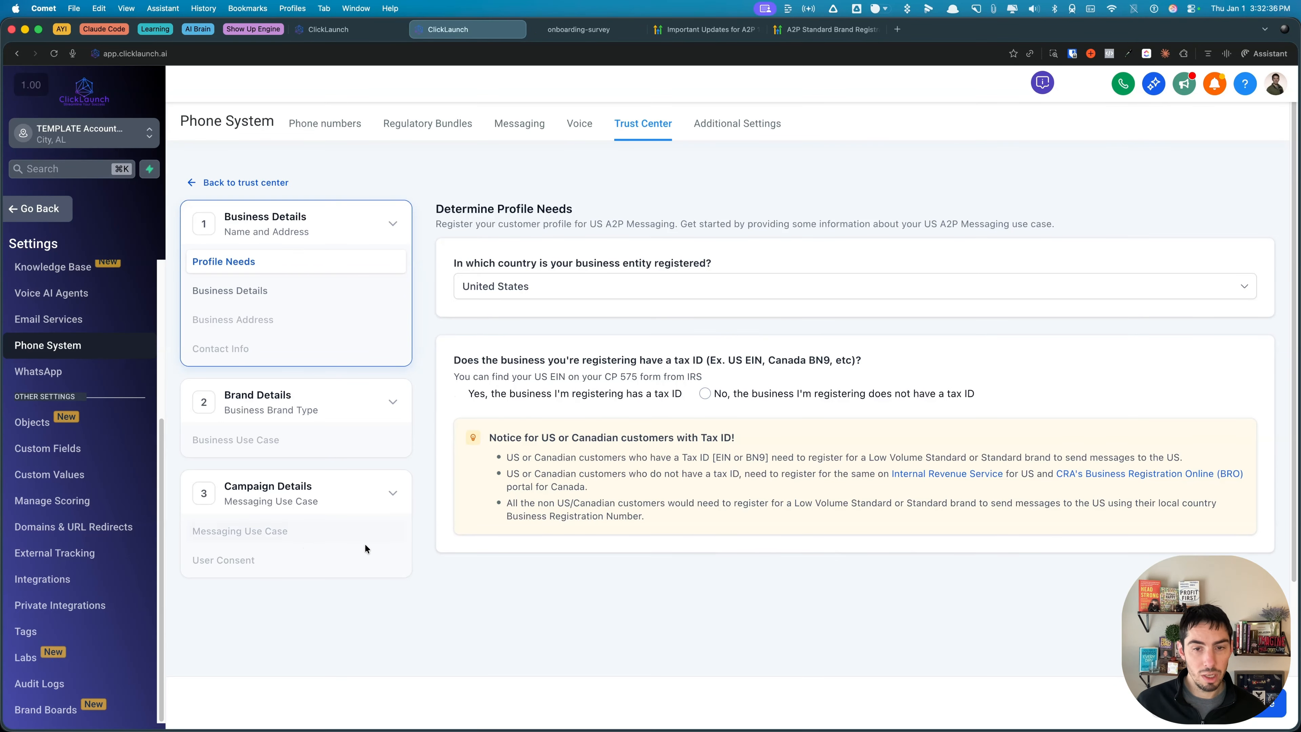
left_click(489, 282)
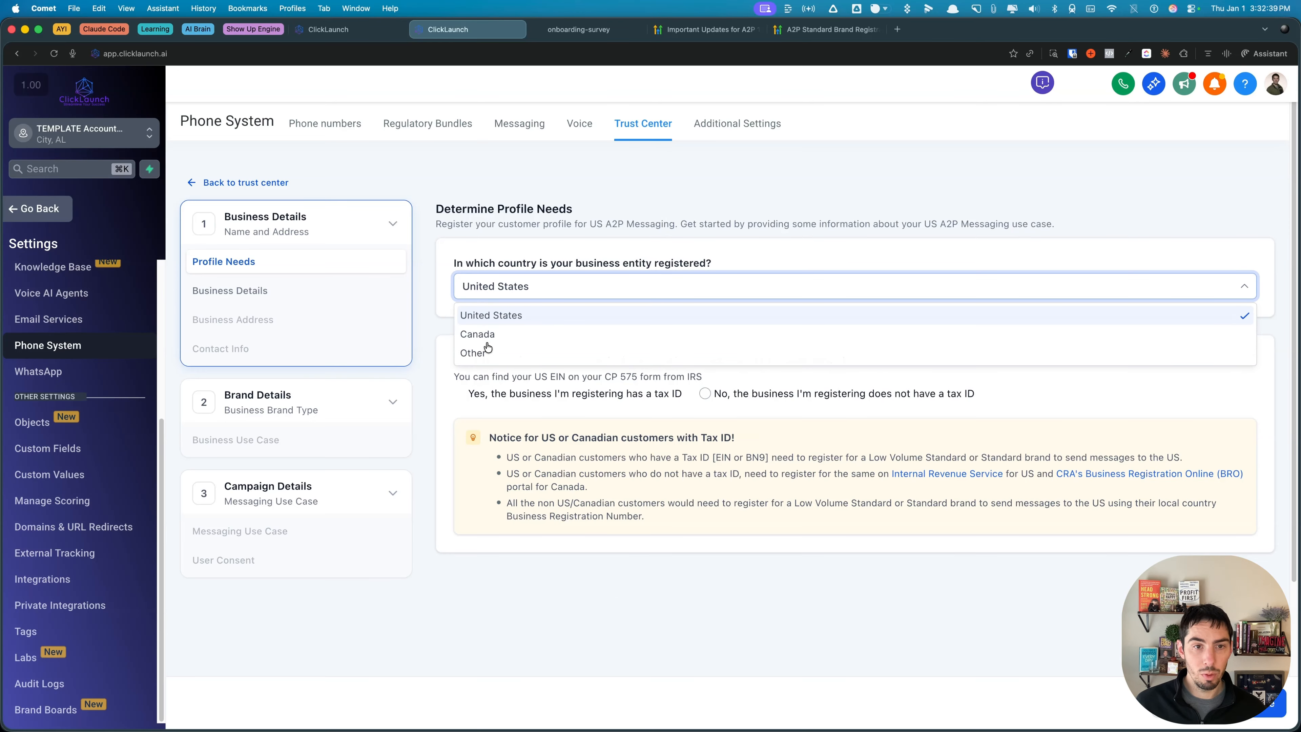
left_click(454, 304)
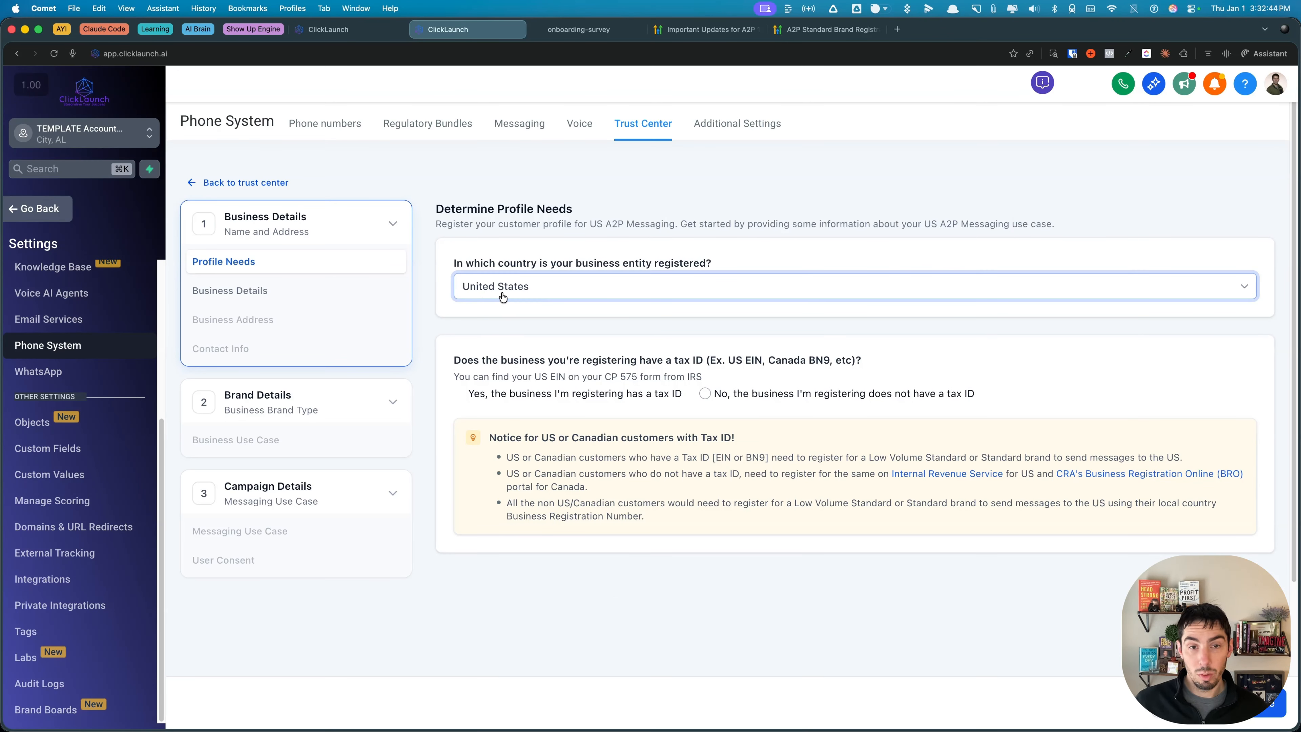
Step: Answer Yes to having a tax ID and advance to Business Details
left_click_drag(453, 360, 854, 354)
left_click(551, 372)
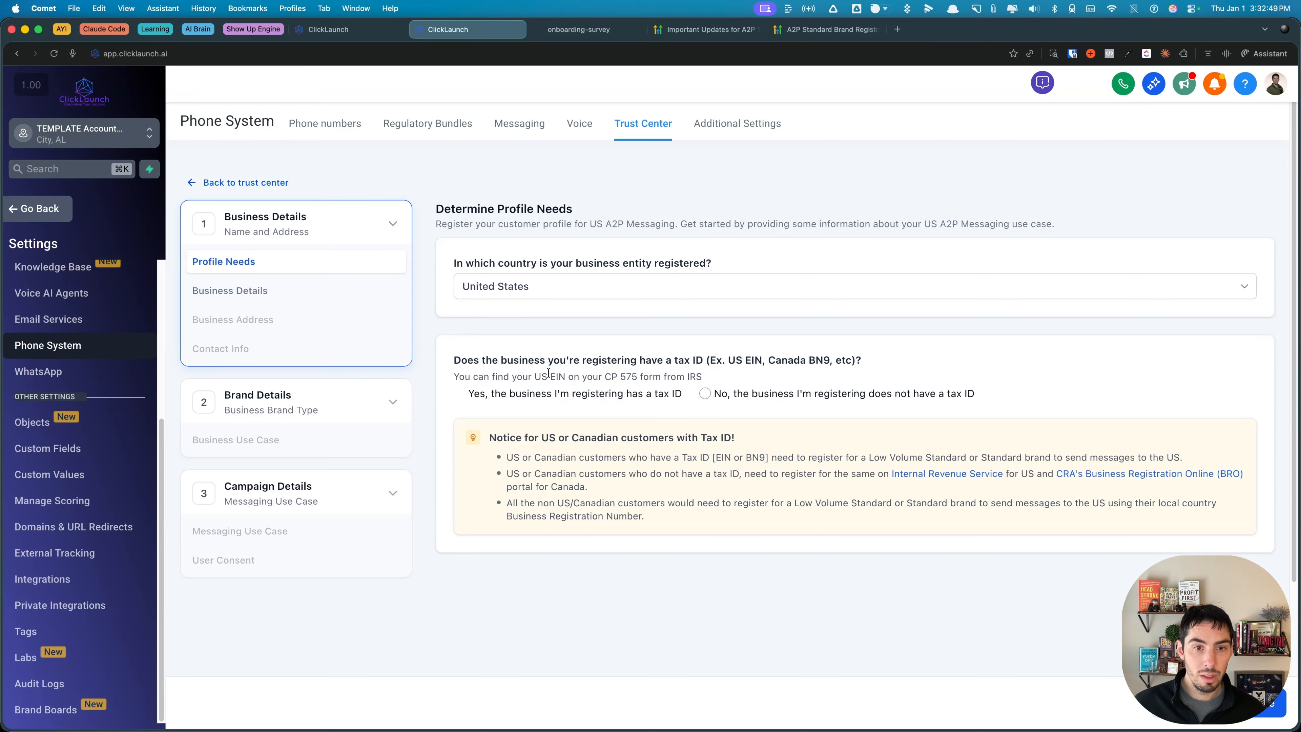
left_click(521, 407)
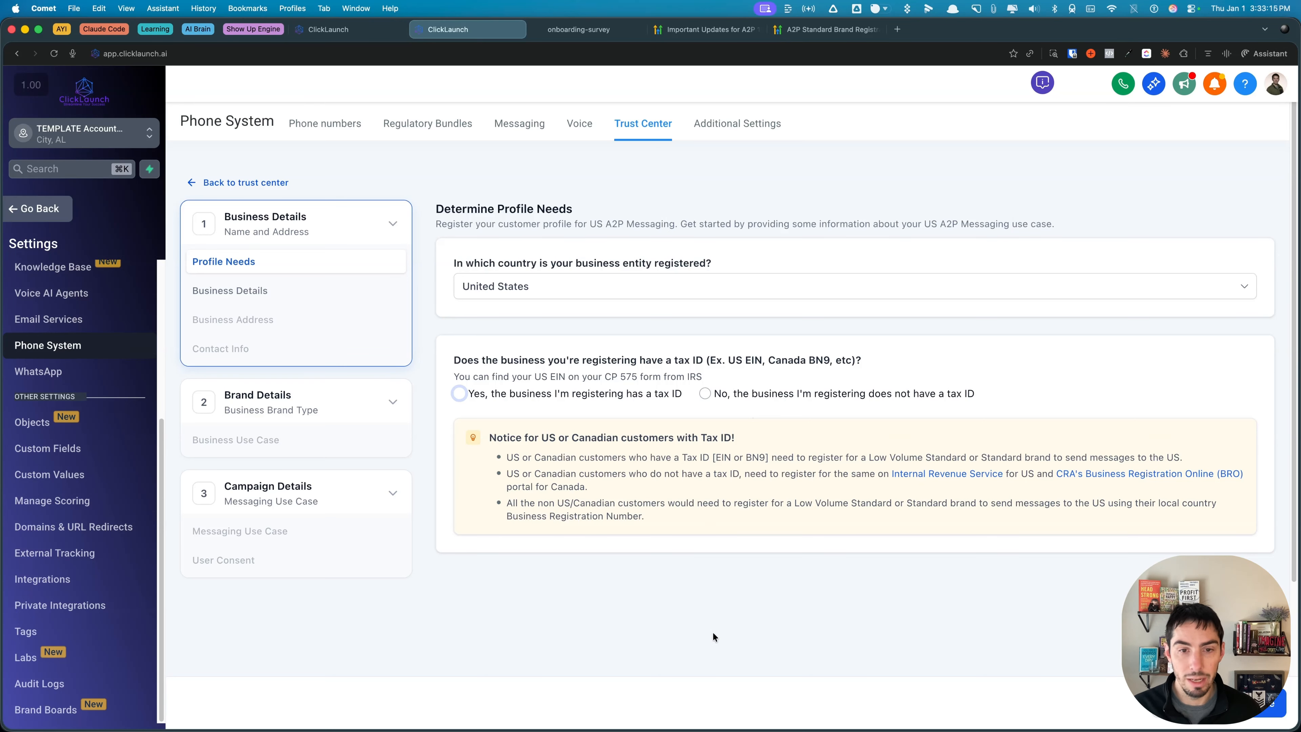
left_click(459, 393)
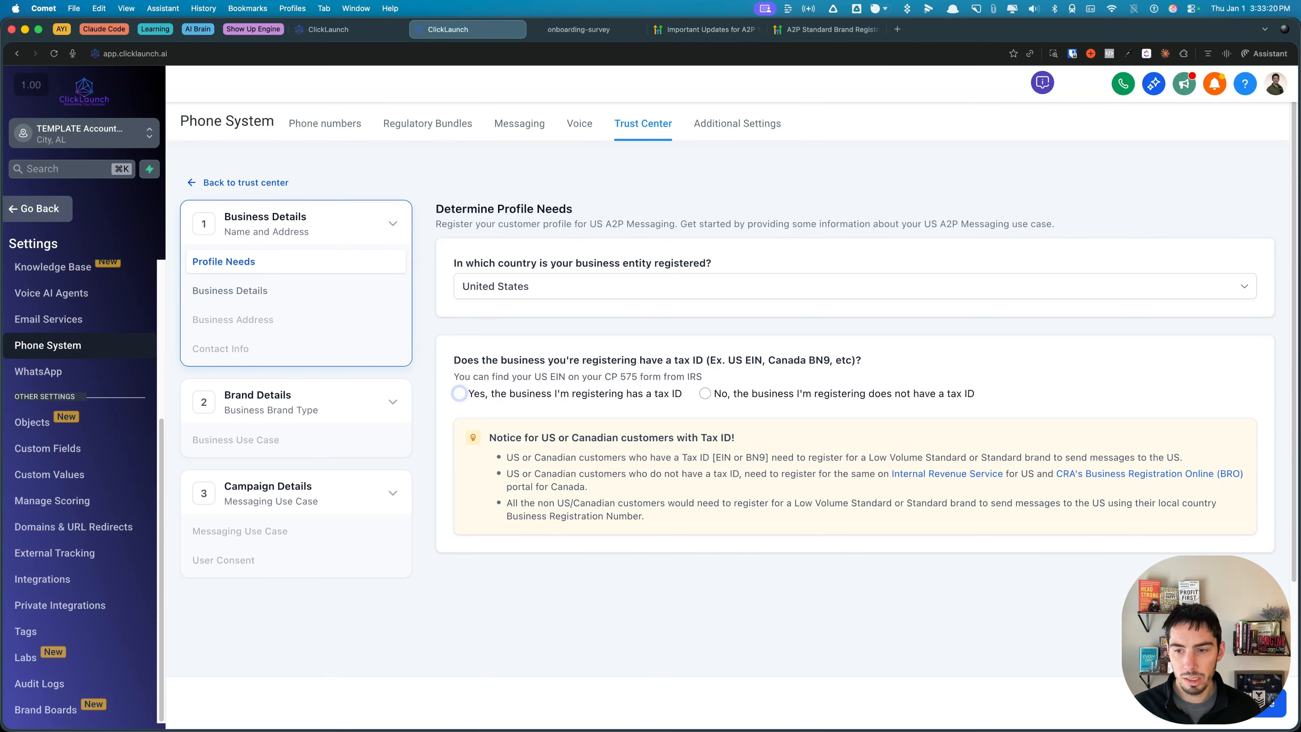
left_click(1245, 704)
left_click(1244, 703)
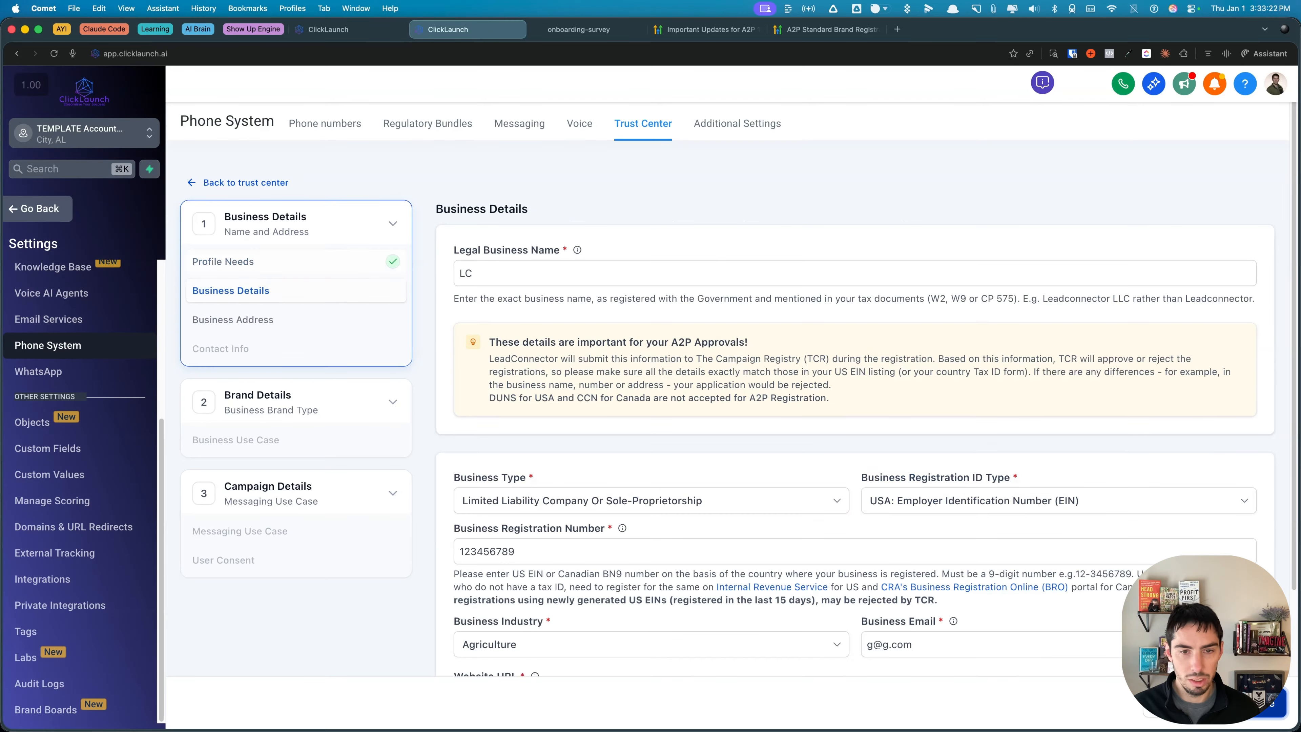
Step: Replace the legal business name LC with ABCDEF INC copied from the CP 575 notice
left_click(490, 277)
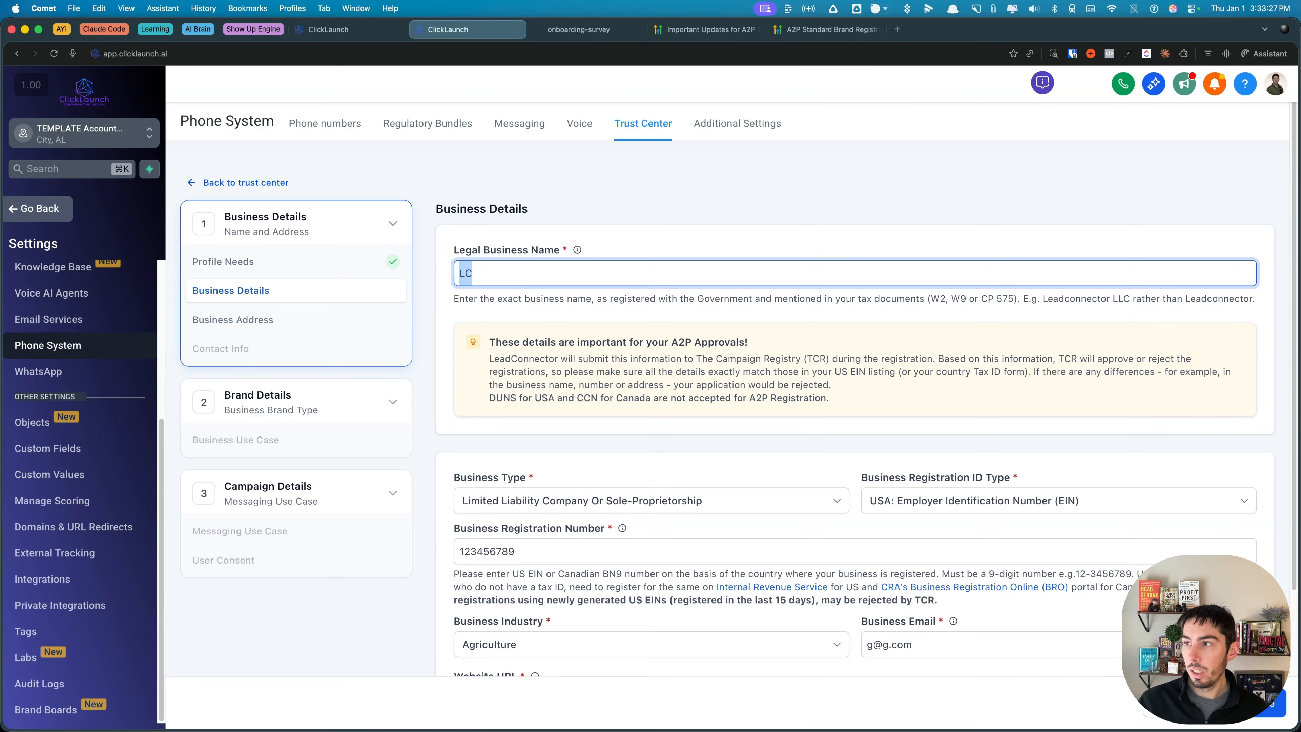
left_click_drag(1300, 158, 865, 113)
scroll(747, 290, "up", 3)
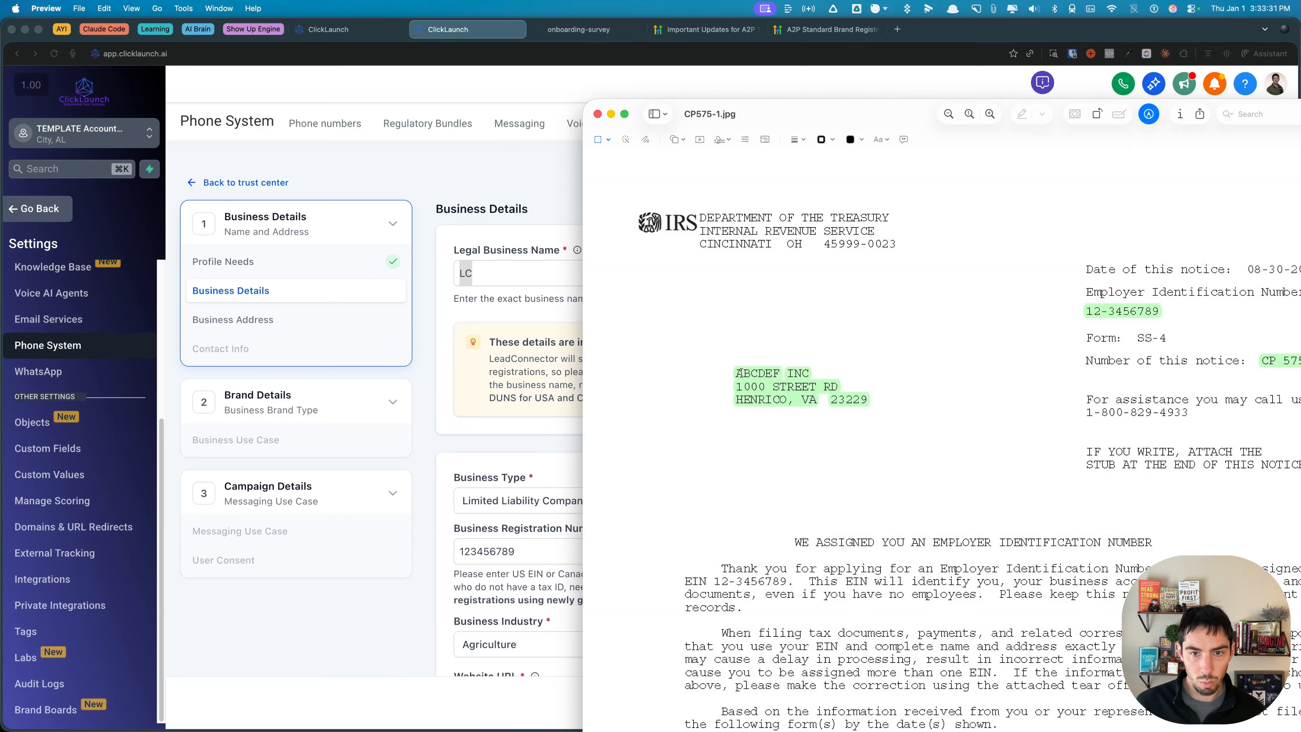
left_click_drag(740, 373, 795, 372)
key("super+c")
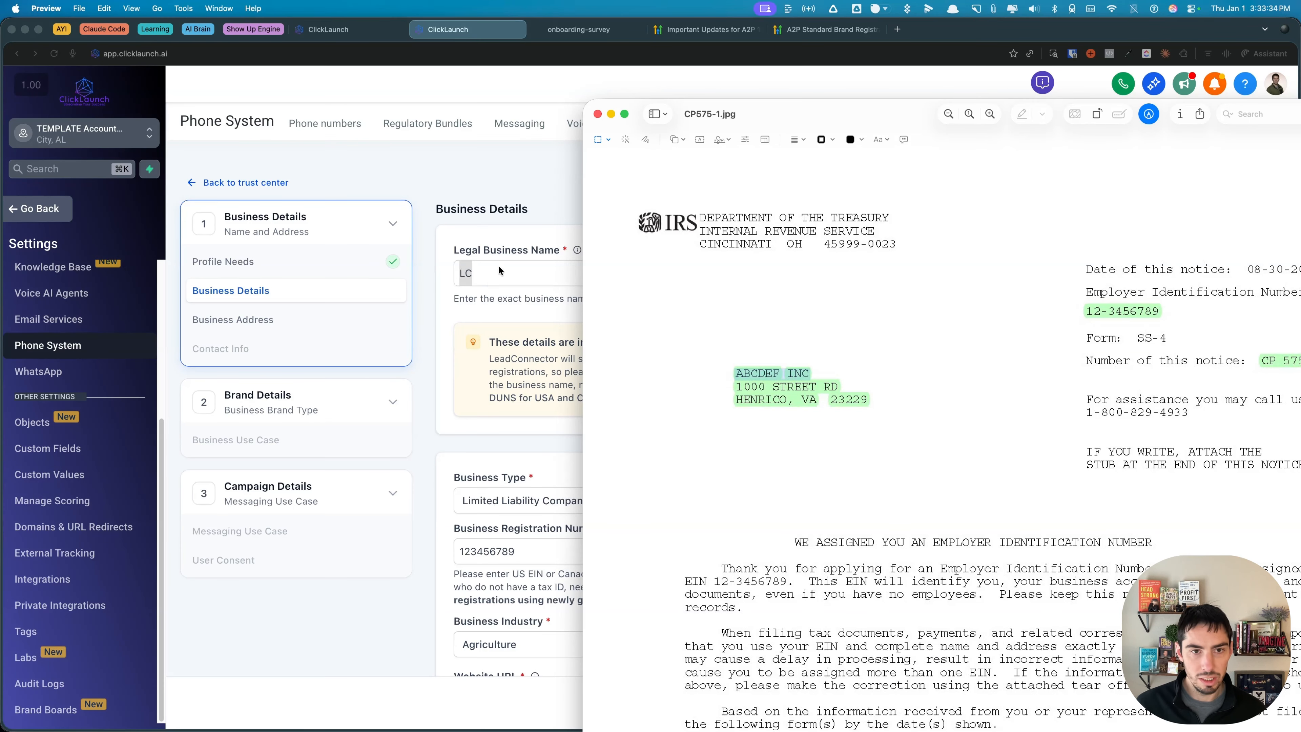
left_click_drag(776, 124, 1029, 139)
left_click(479, 273)
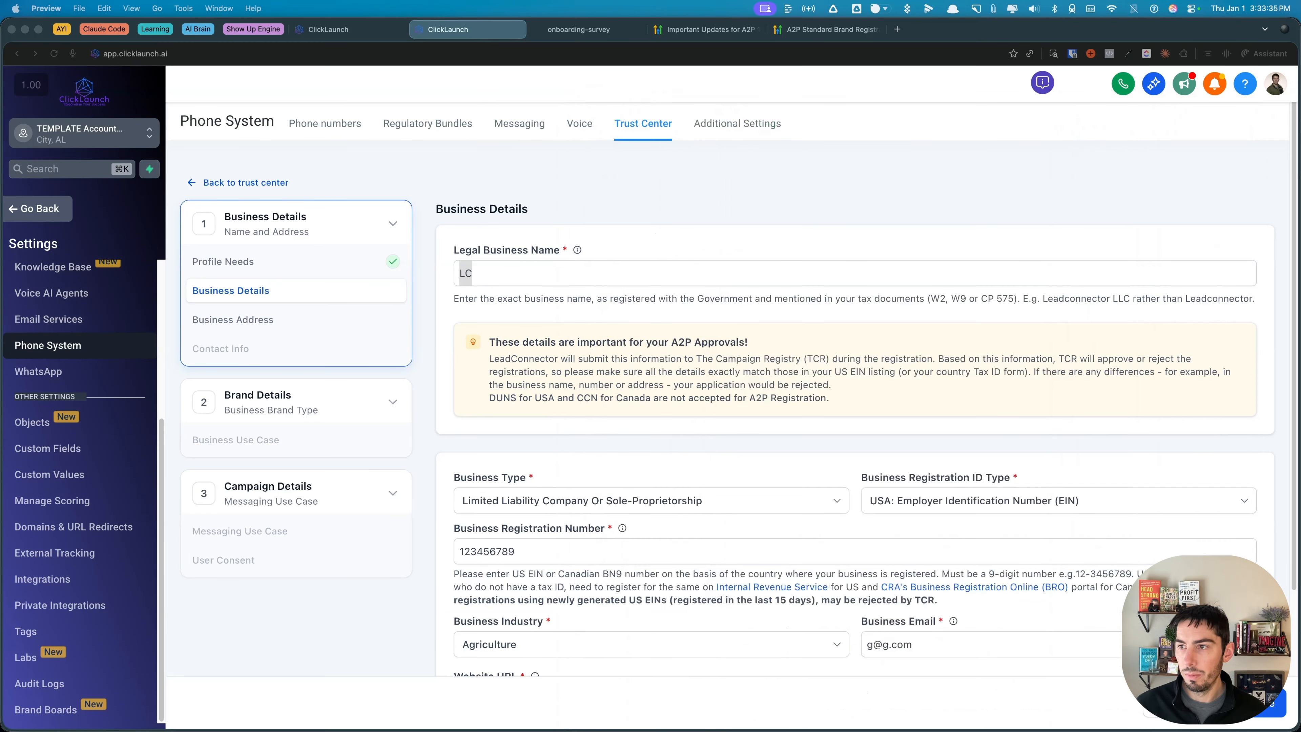
double_click(479, 273)
key("super+v")
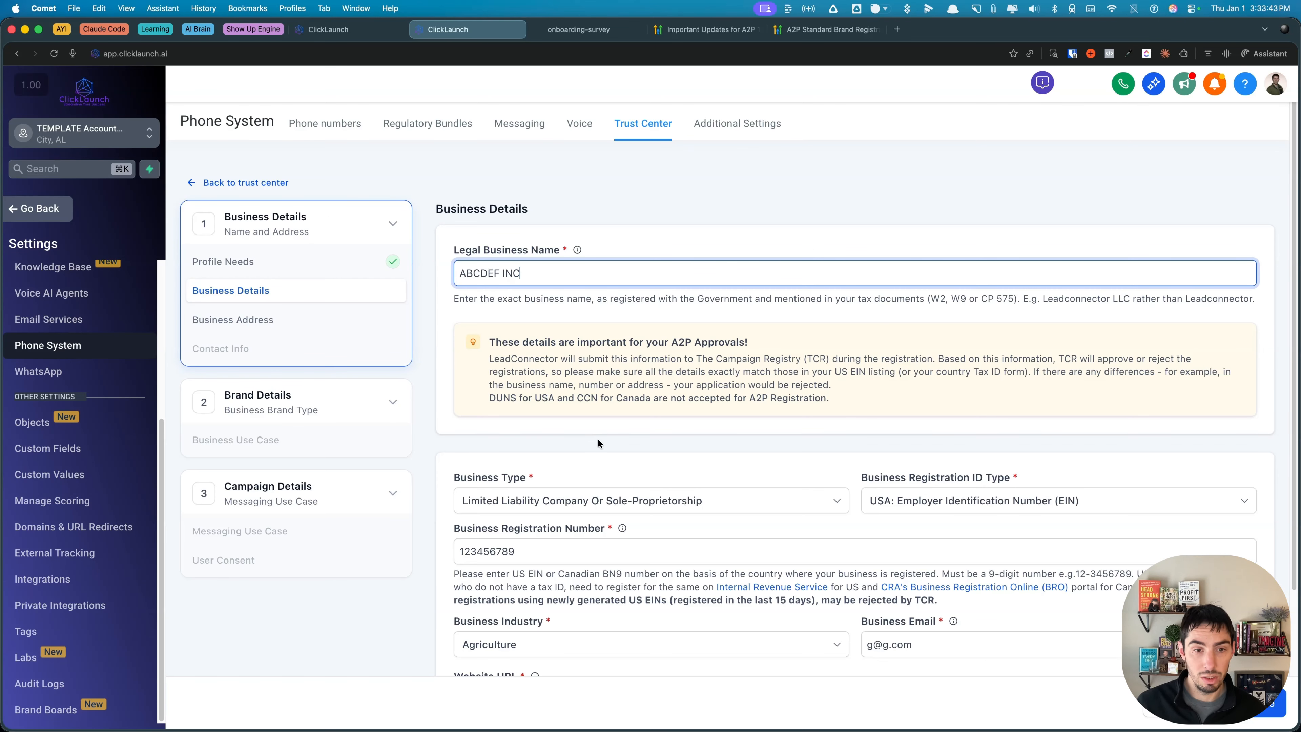
Step: Set the business type to Corporation
scroll(598, 438, "down", 3)
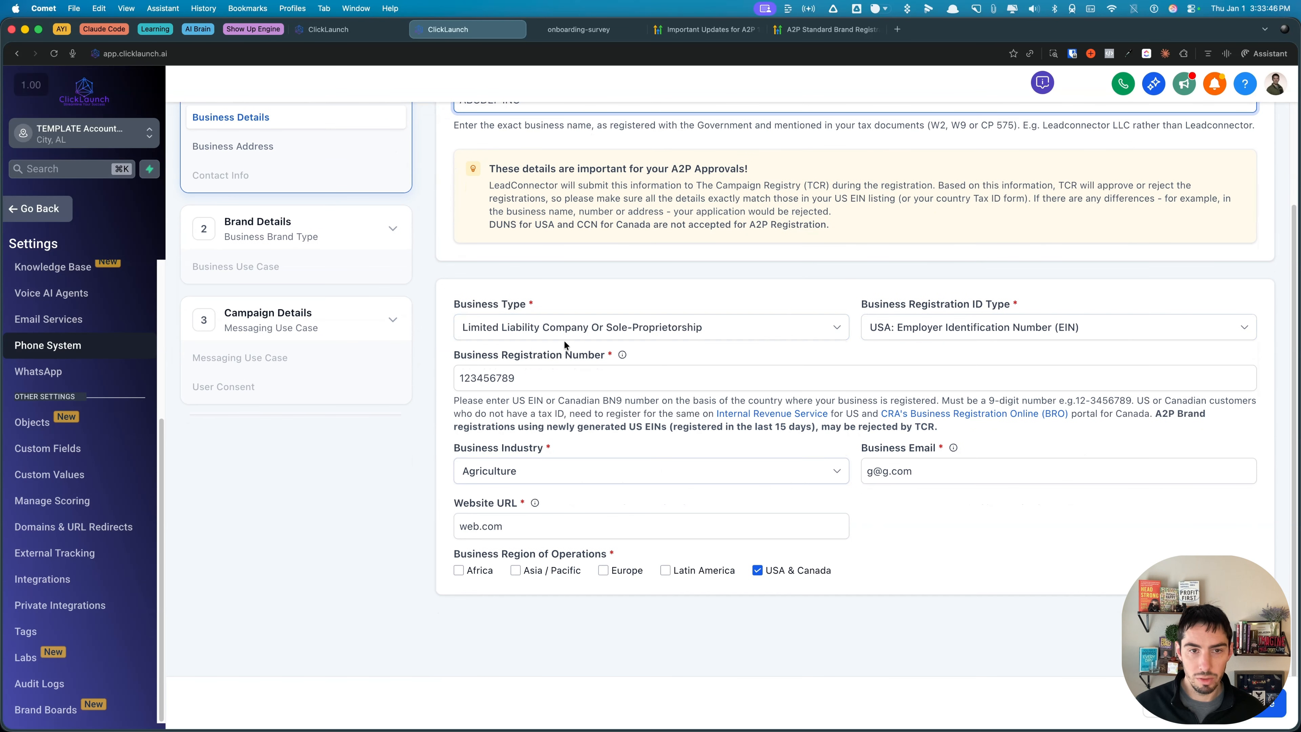
left_click(509, 329)
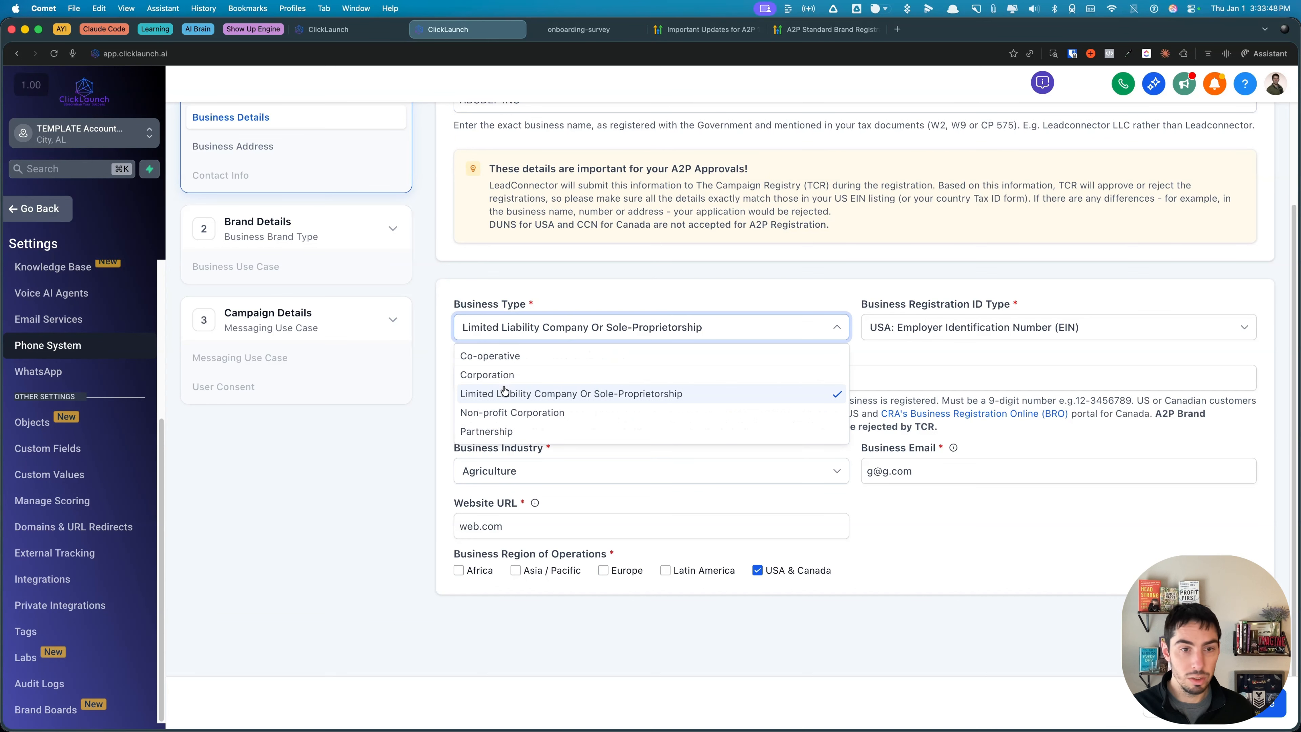
left_click(490, 333)
scroll(491, 333, "up", 3)
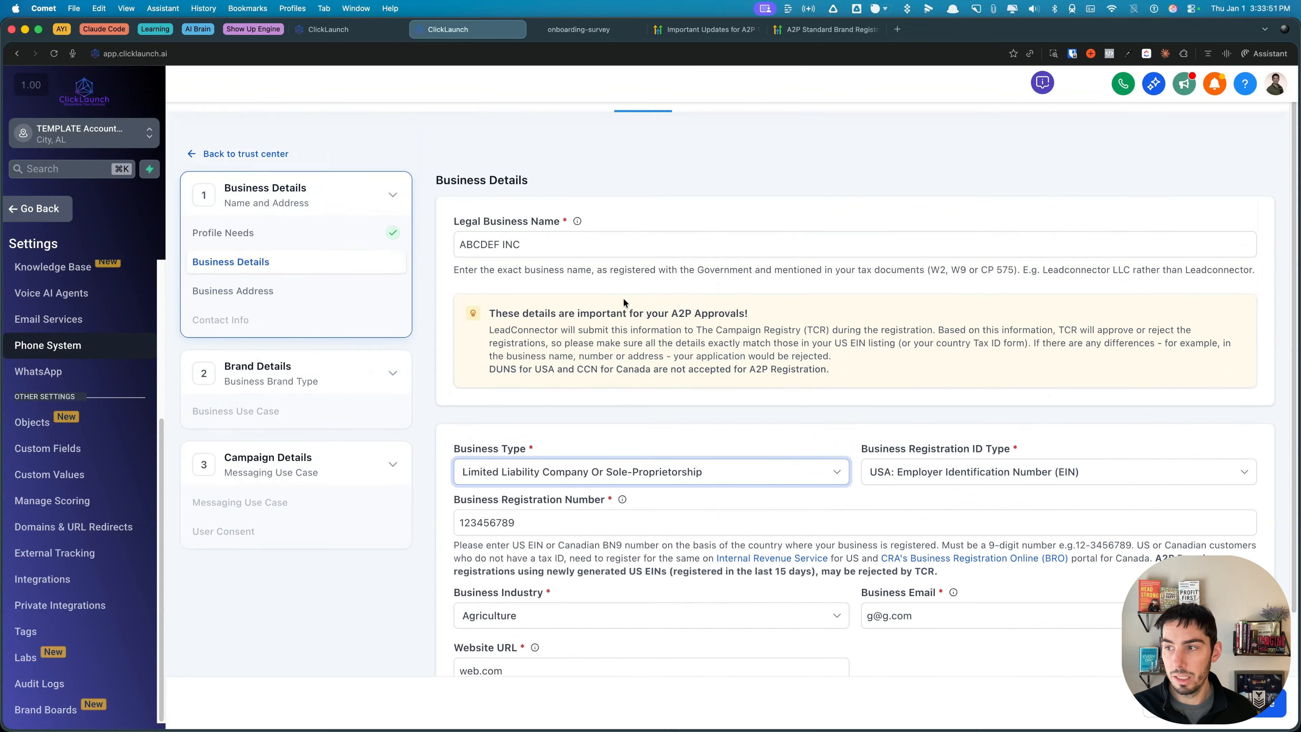
left_click(543, 489)
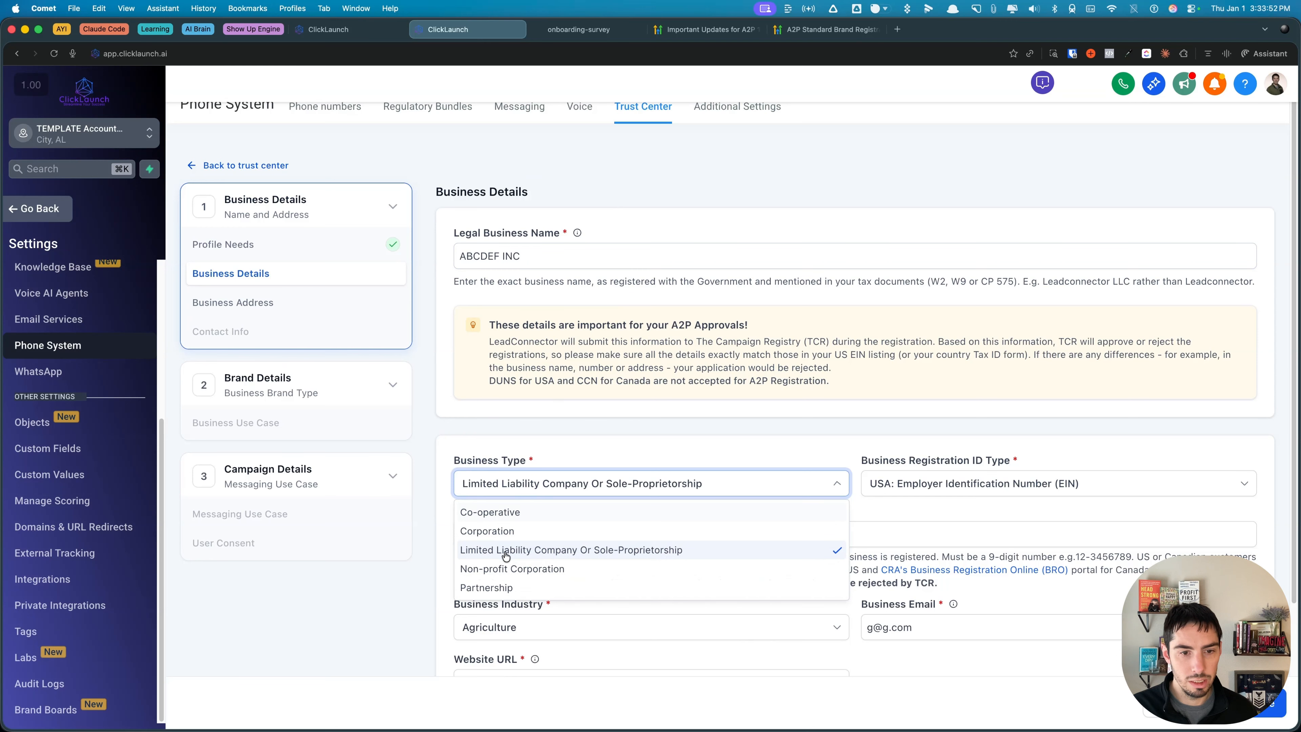
left_click(494, 529)
scroll(871, 439, "down", 2)
Step: Keep EIN as registration ID type and hyphenate the number to 12-3456789
left_click(901, 402)
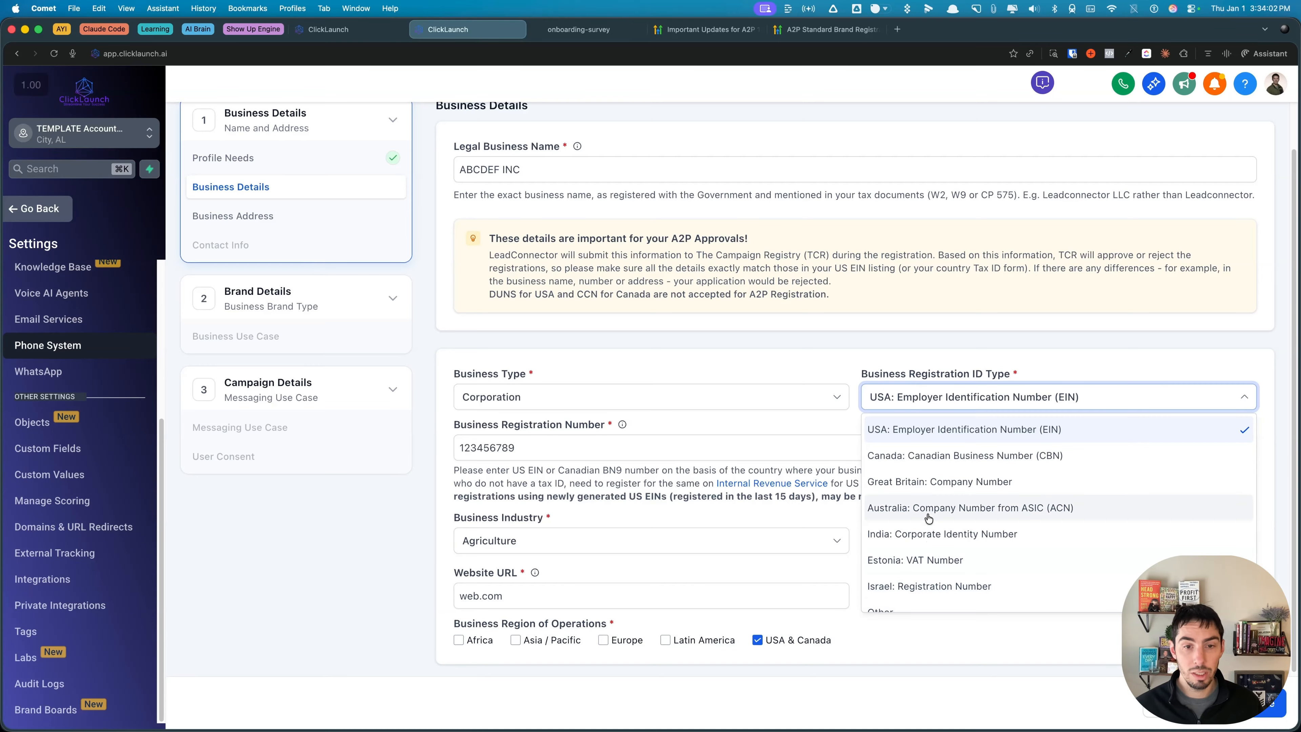
left_click(490, 448)
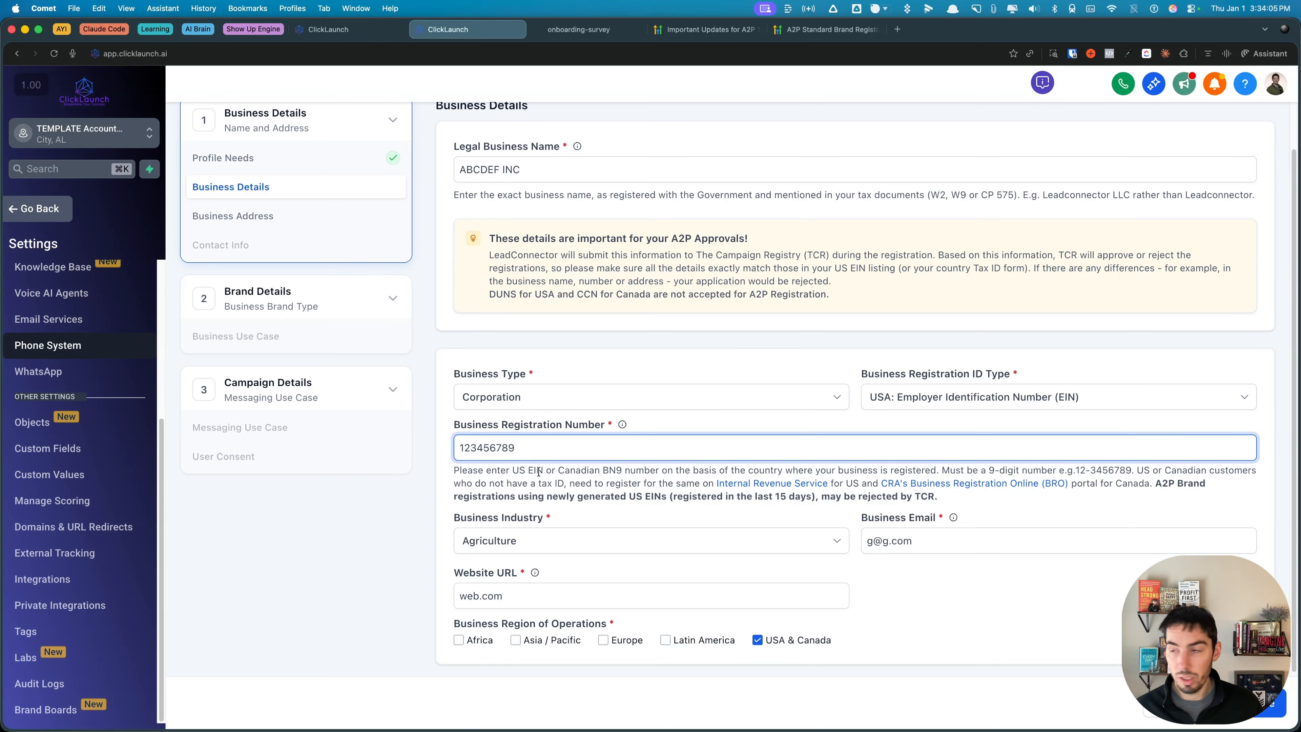
left_click(471, 447)
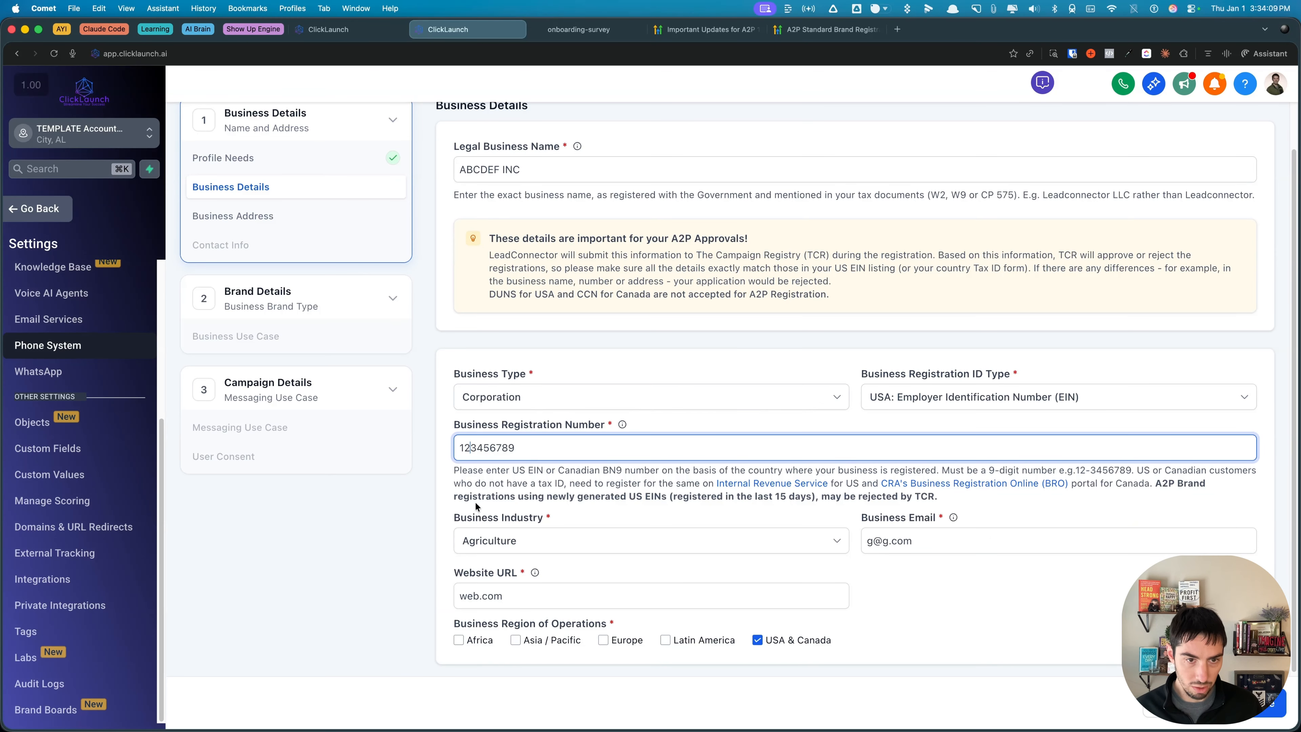
type("-")
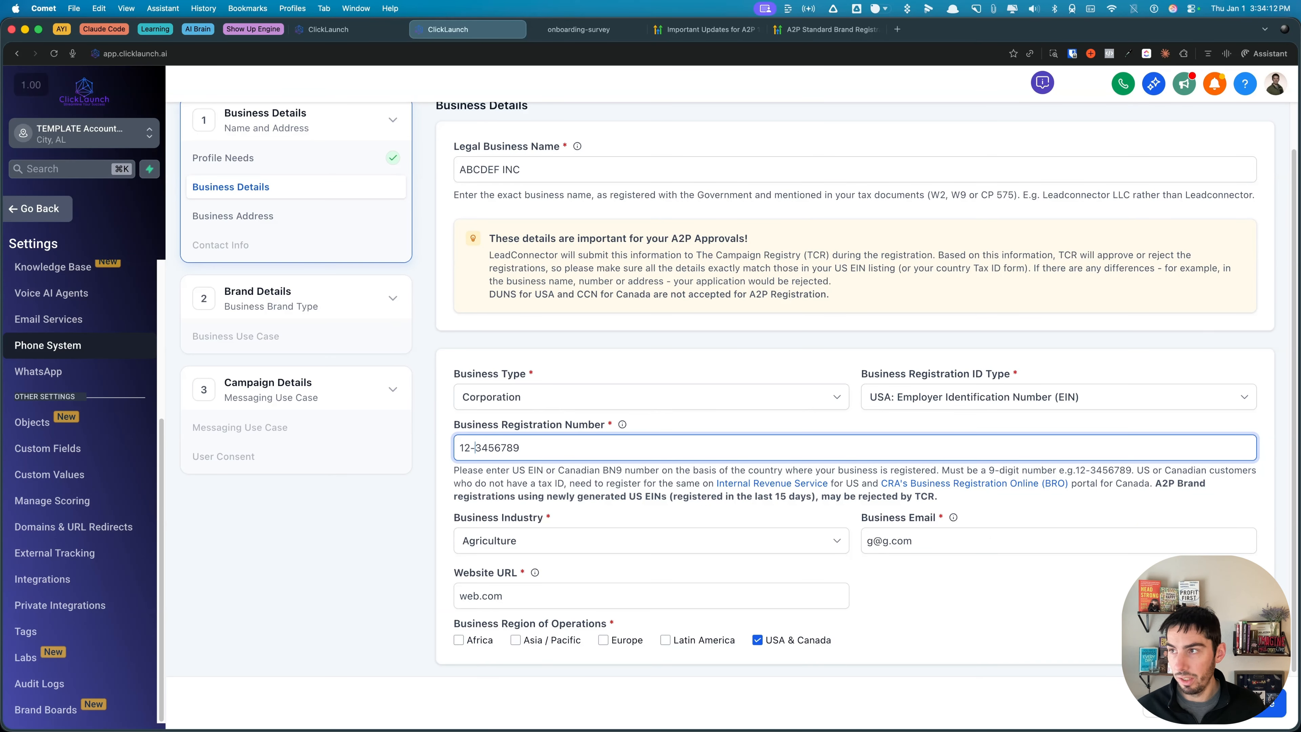
key("super+Tab")
mouse_move(773, 185)
left_mouse_down()
mouse_move(847, 191)
mouse_move(792, 185)
left_mouse_up()
scroll(940, 306, "up", 3)
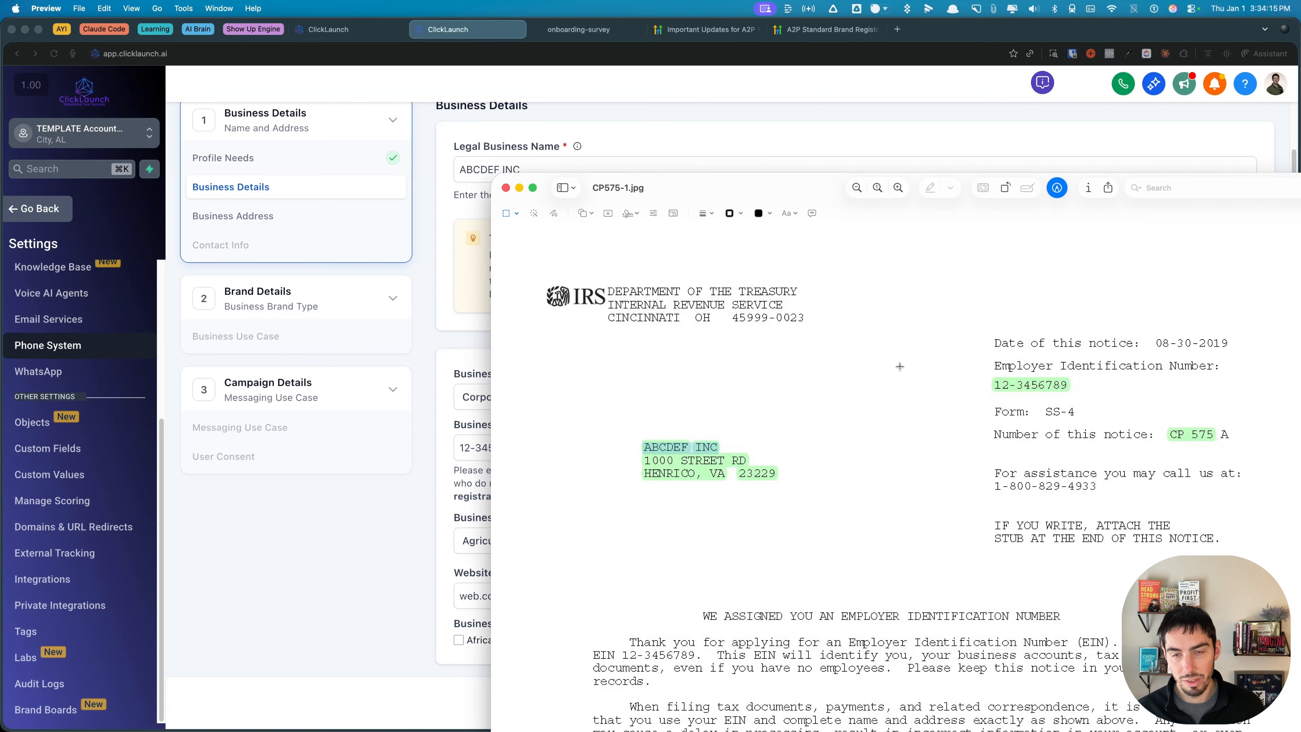
left_click_drag(765, 189, 1300, 186)
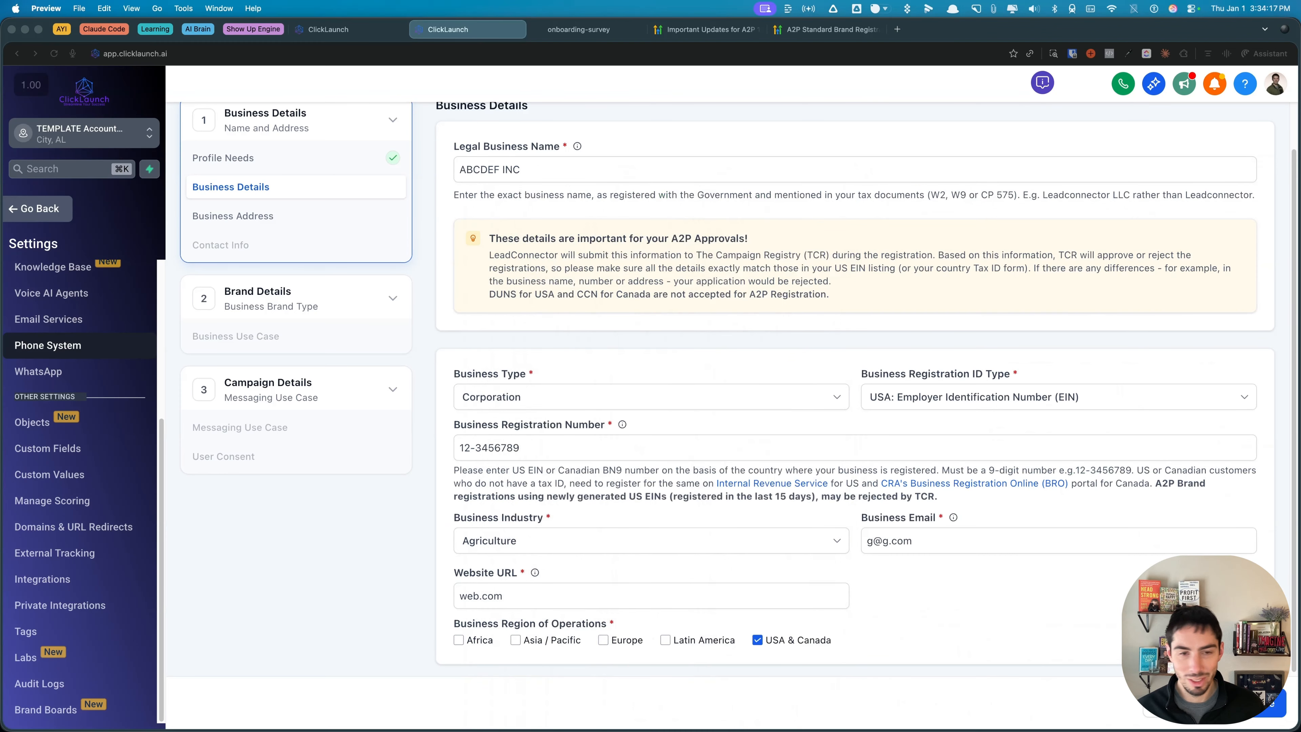
scroll(656, 480, "down", 3)
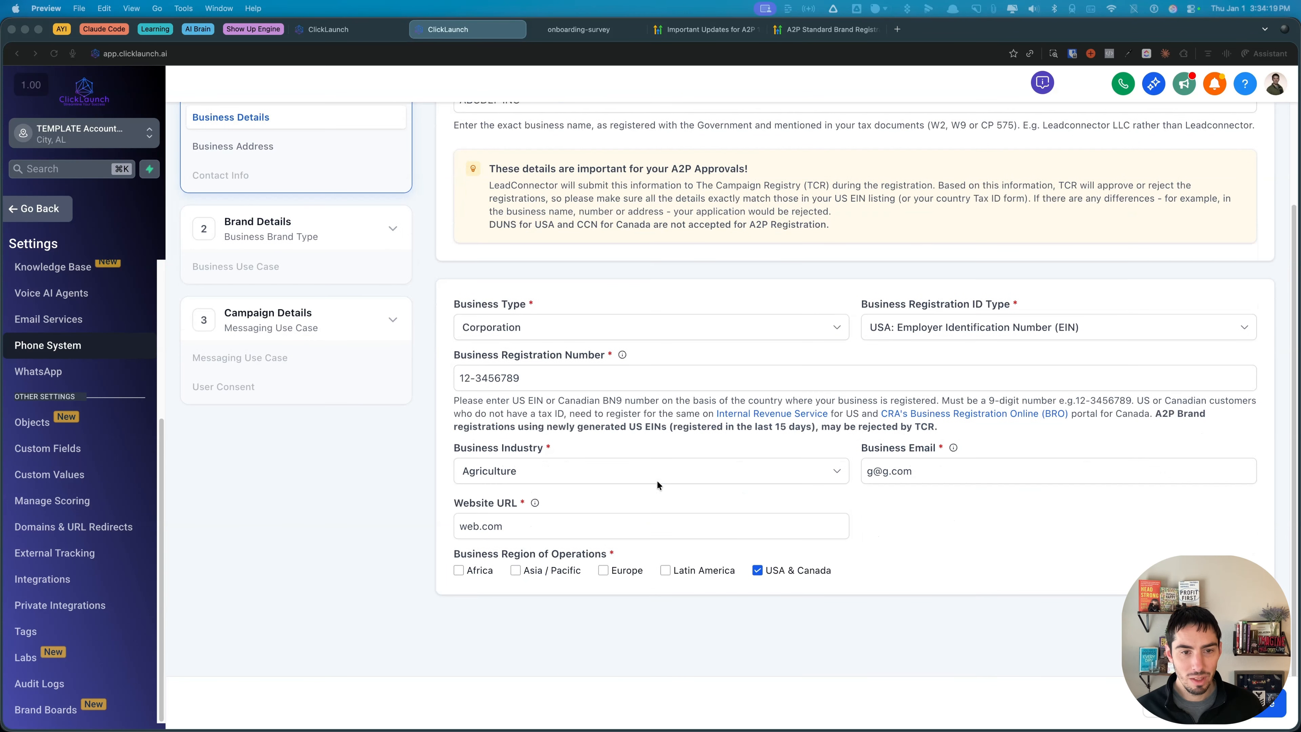
Step: Set the business industry to Online
left_click(517, 472)
scroll(520, 572, "down", 5)
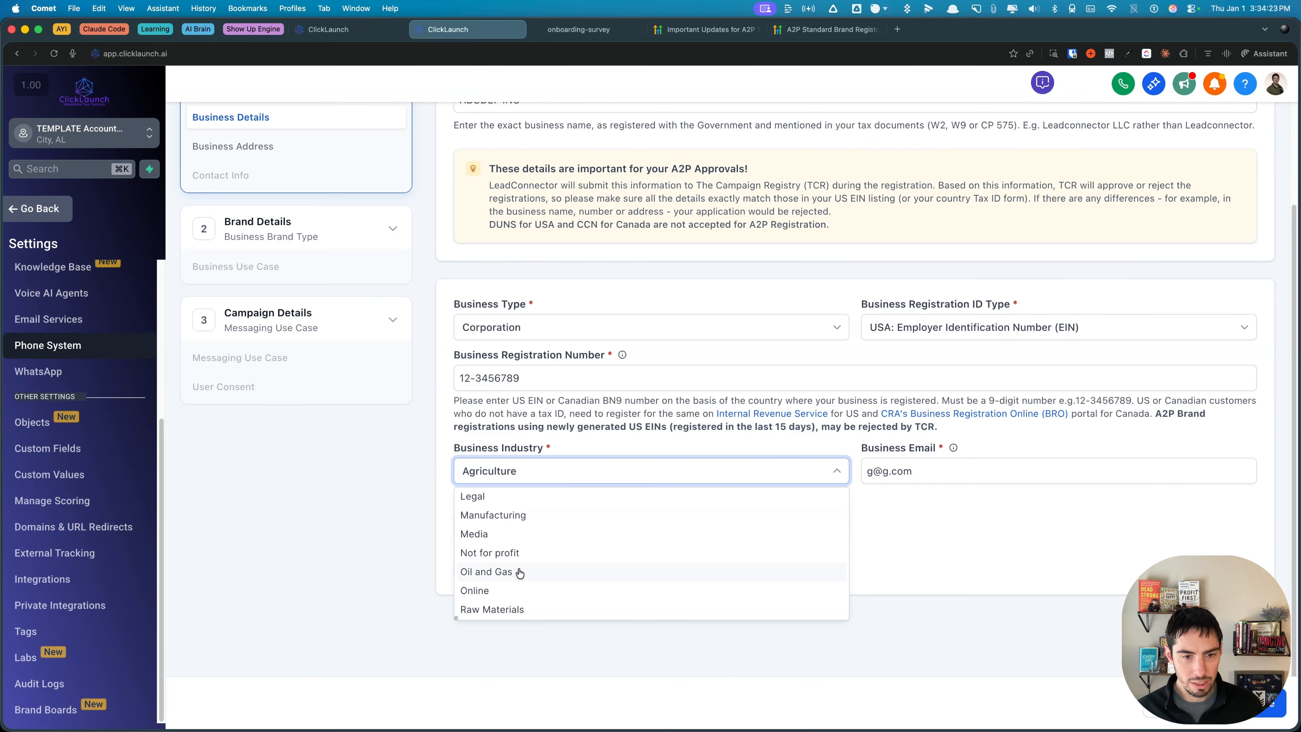
left_click(517, 575)
key("Tab")
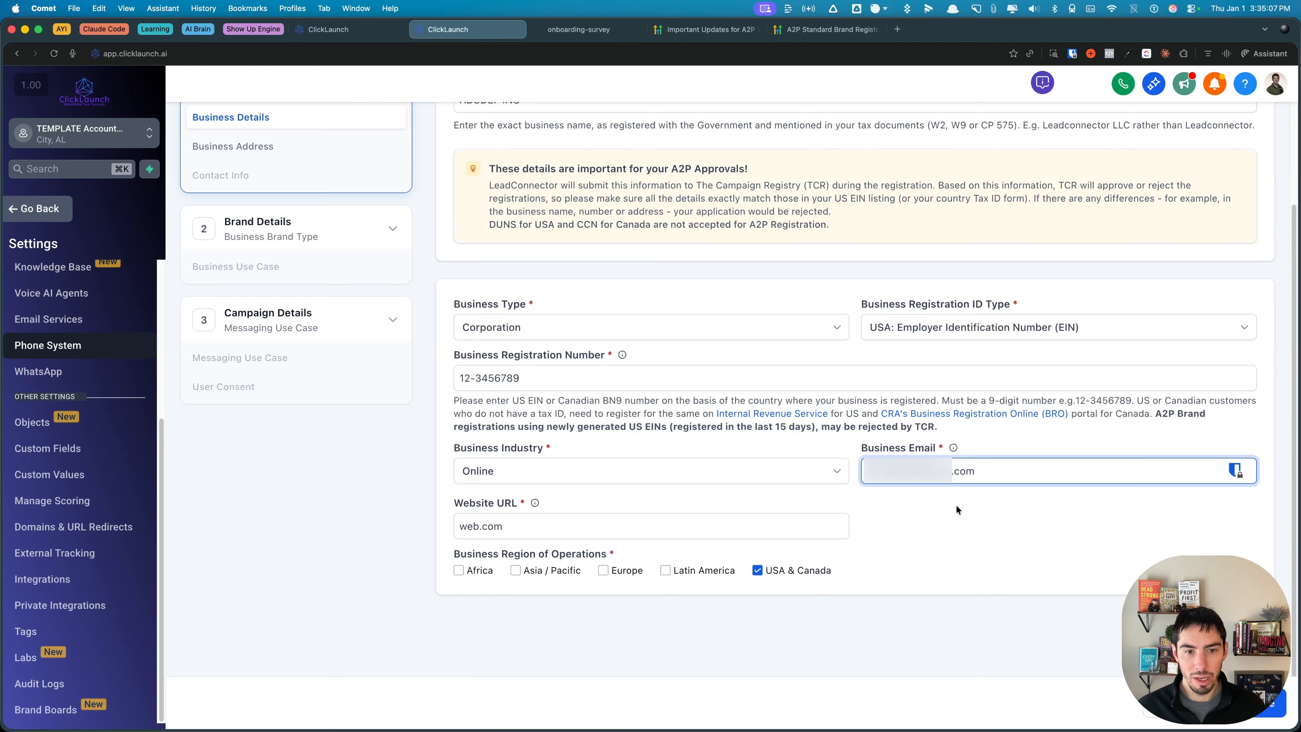
Step: Replace web.com with the opt-in page link as the website URL and continue to the address
left_click(481, 527)
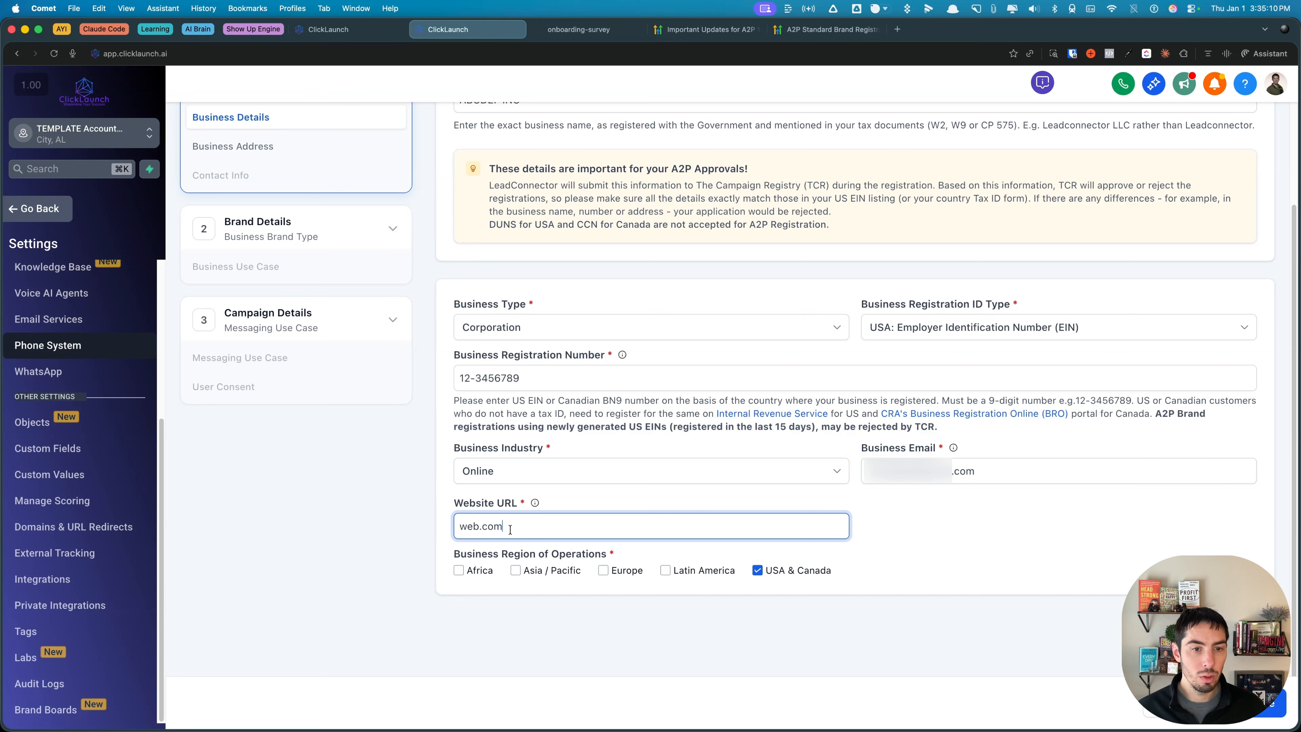
left_click_drag(510, 529, 415, 520)
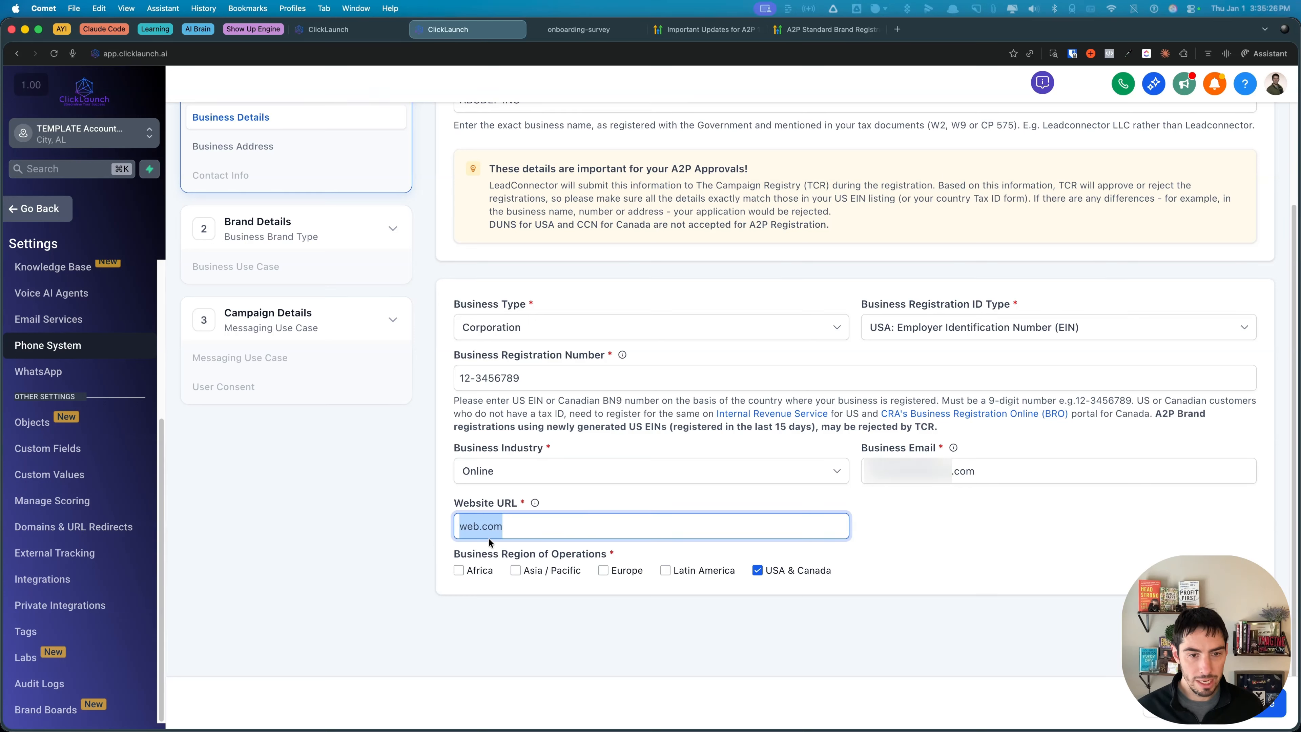
type("https://delzdigital.com/opt-in-640755")
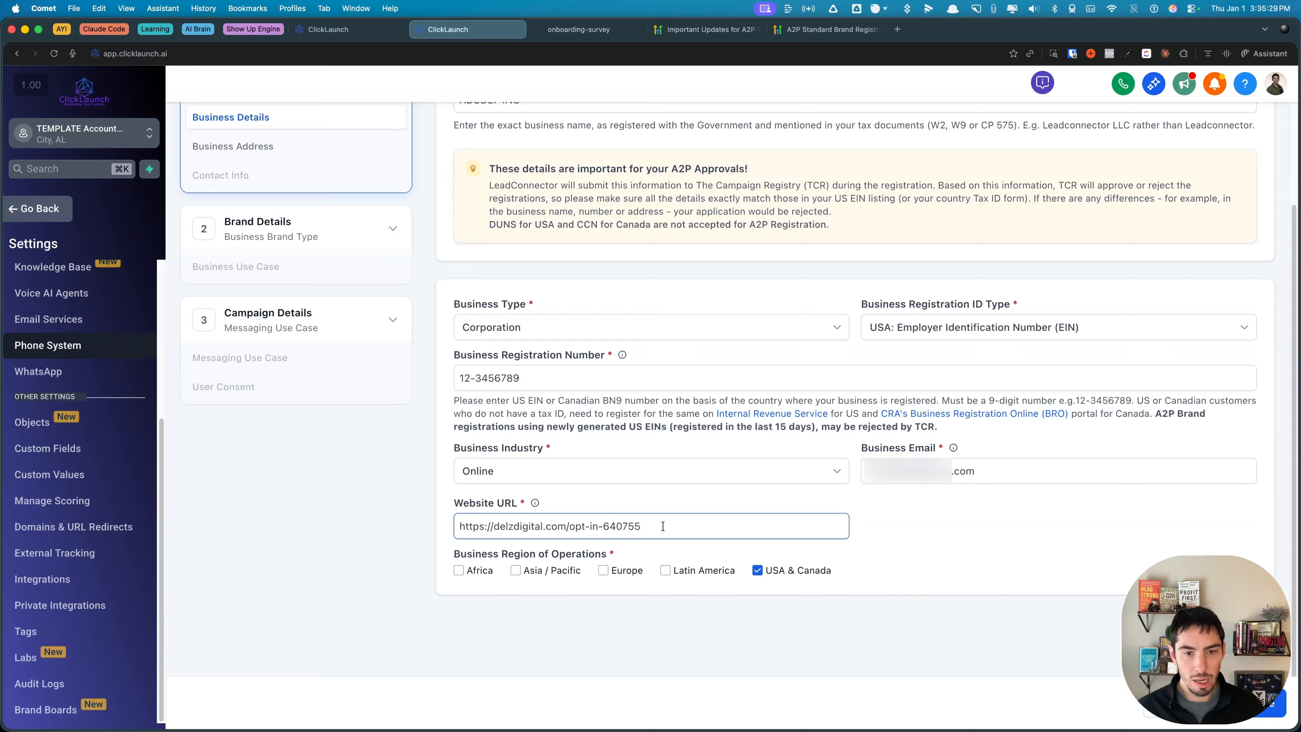
left_click(663, 627)
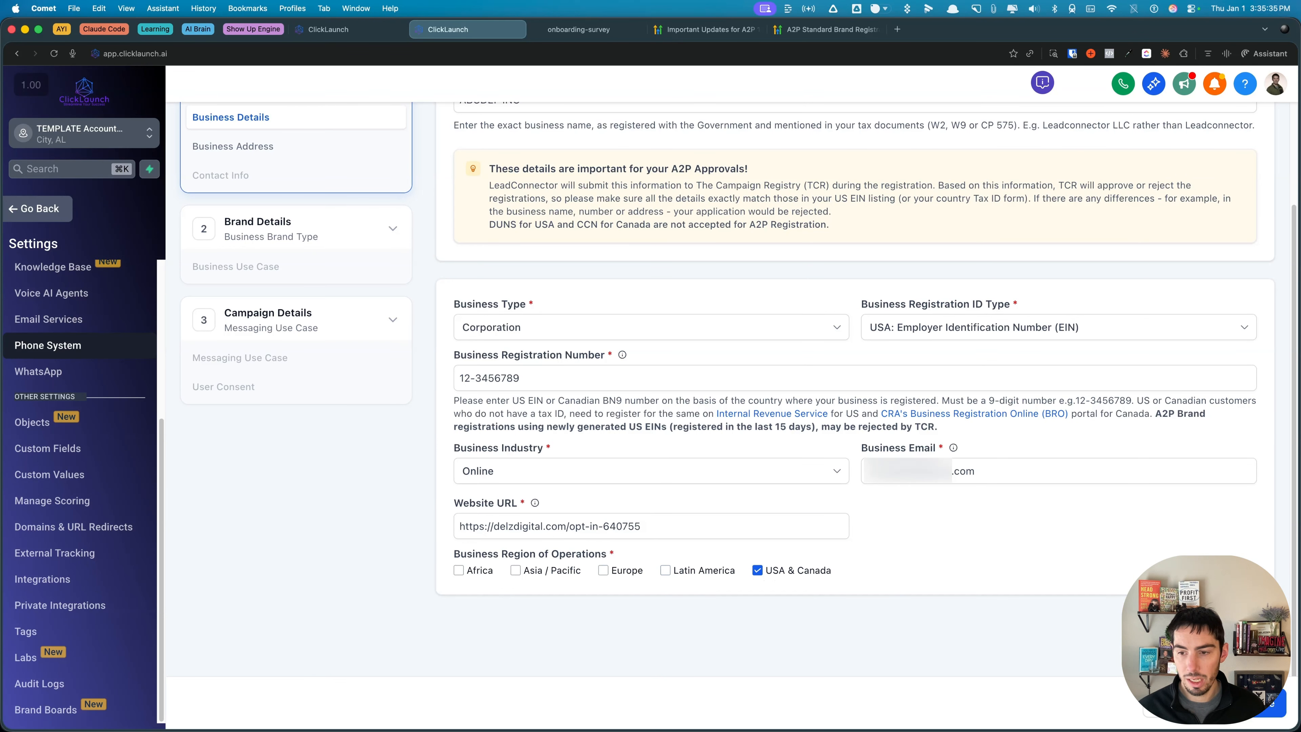
left_click(1254, 703)
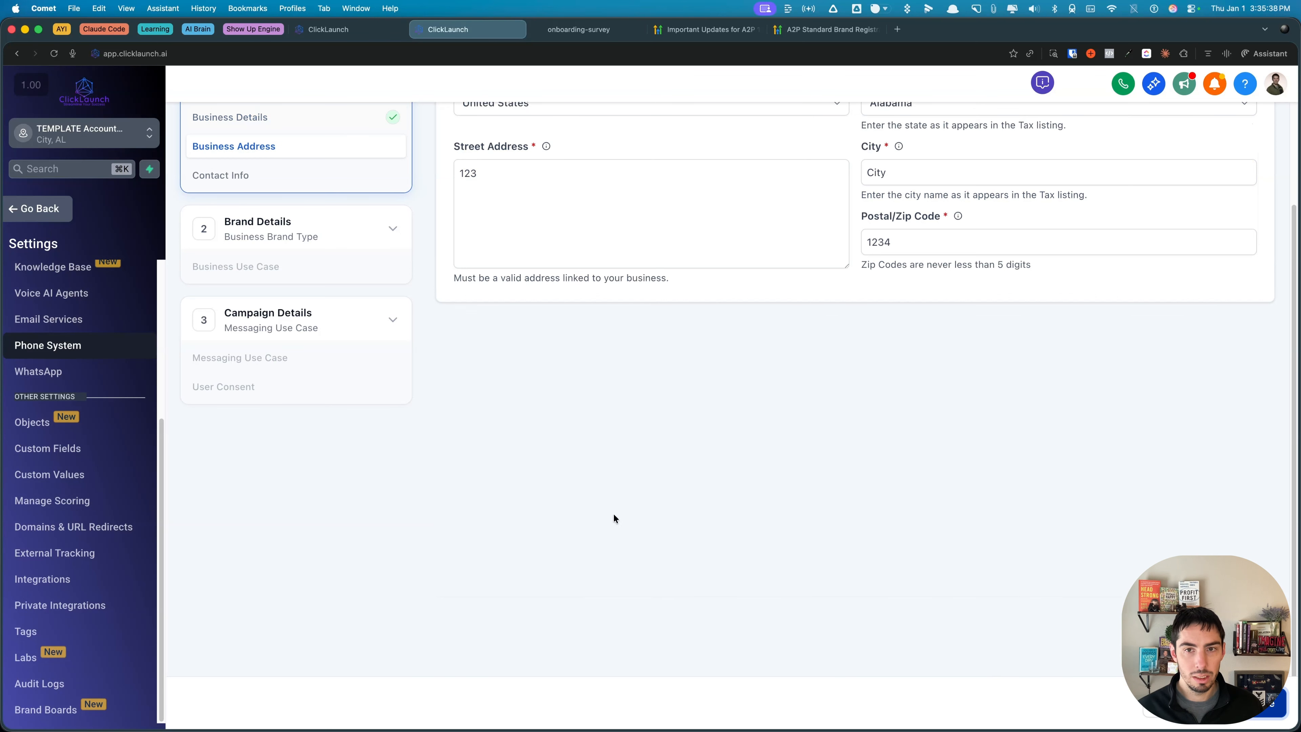
Step: Check the address on the CP 575 notice and enter the representative's first and last name
key("super+Tab")
scroll(1065, 306, "up", 2)
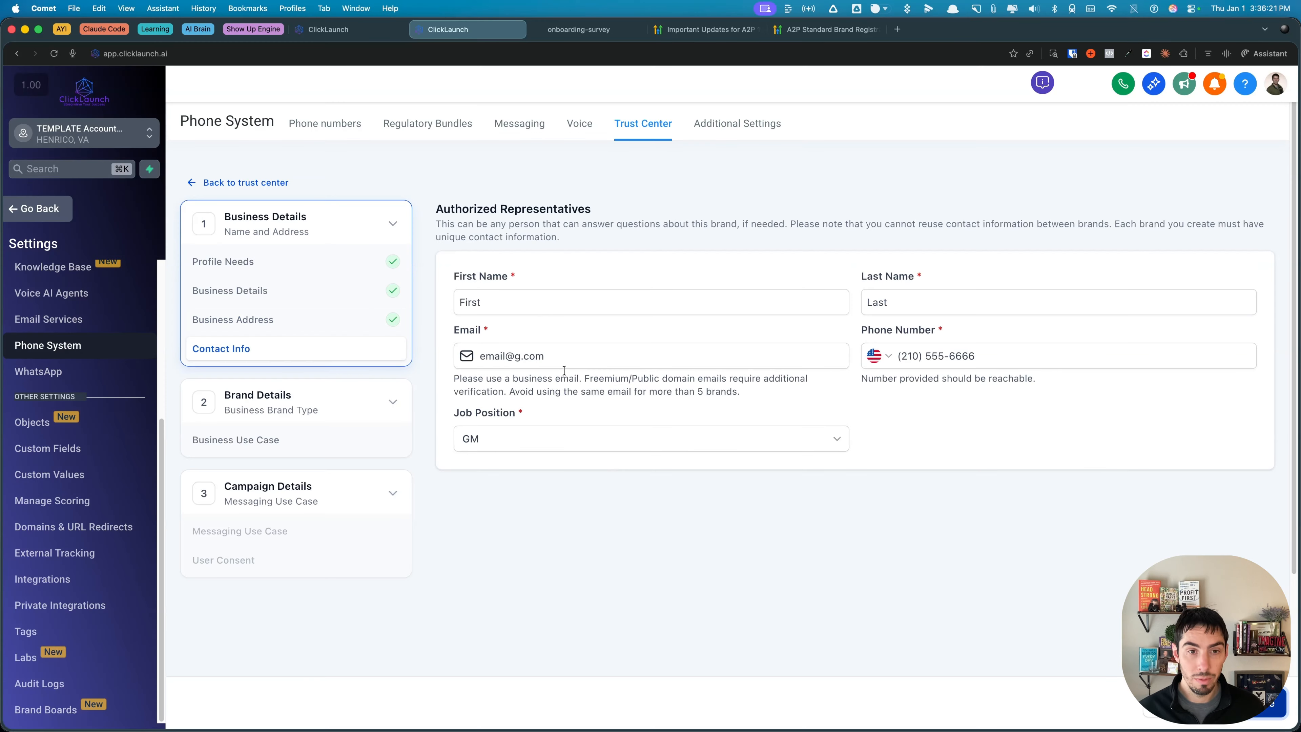
left_click(458, 304)
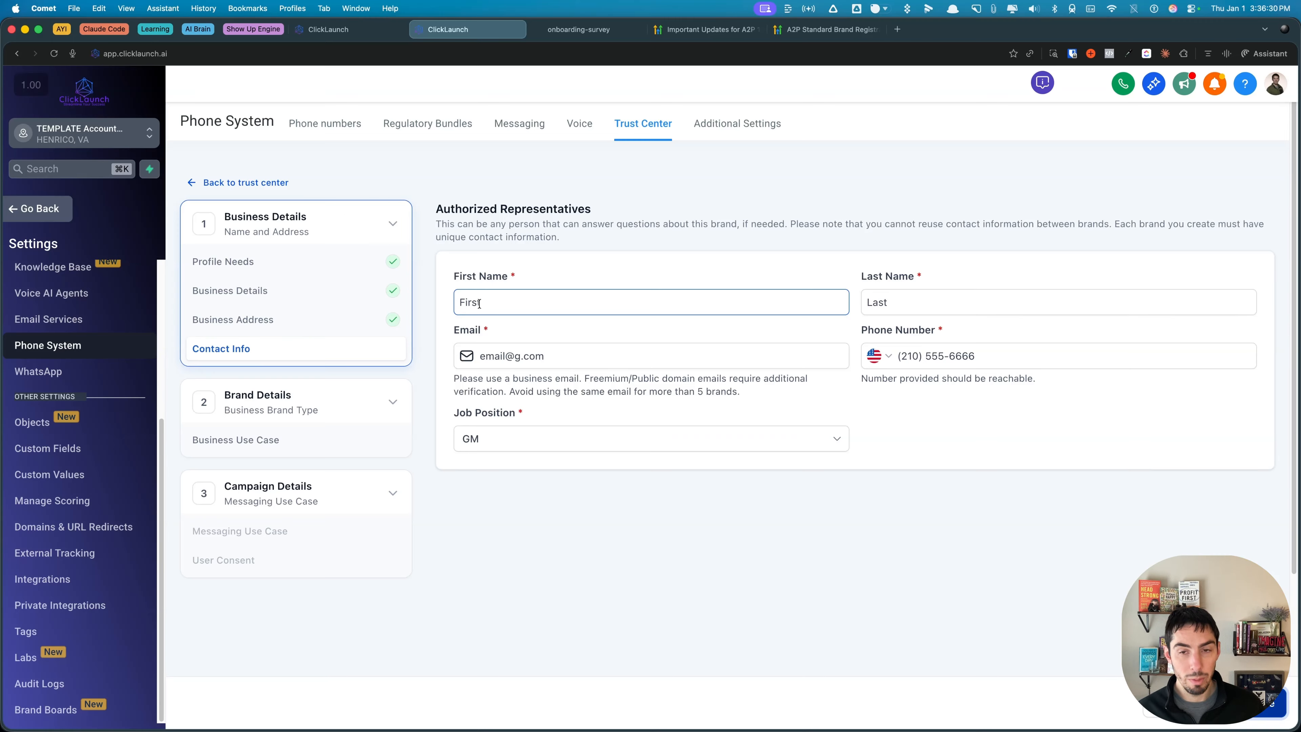
double_click(475, 302)
type("Aaron")
key("Tab")
type("Delz")
Step: Enter the representative's business email and set the job position to CEO
triple_click(517, 357)
type("de...com")
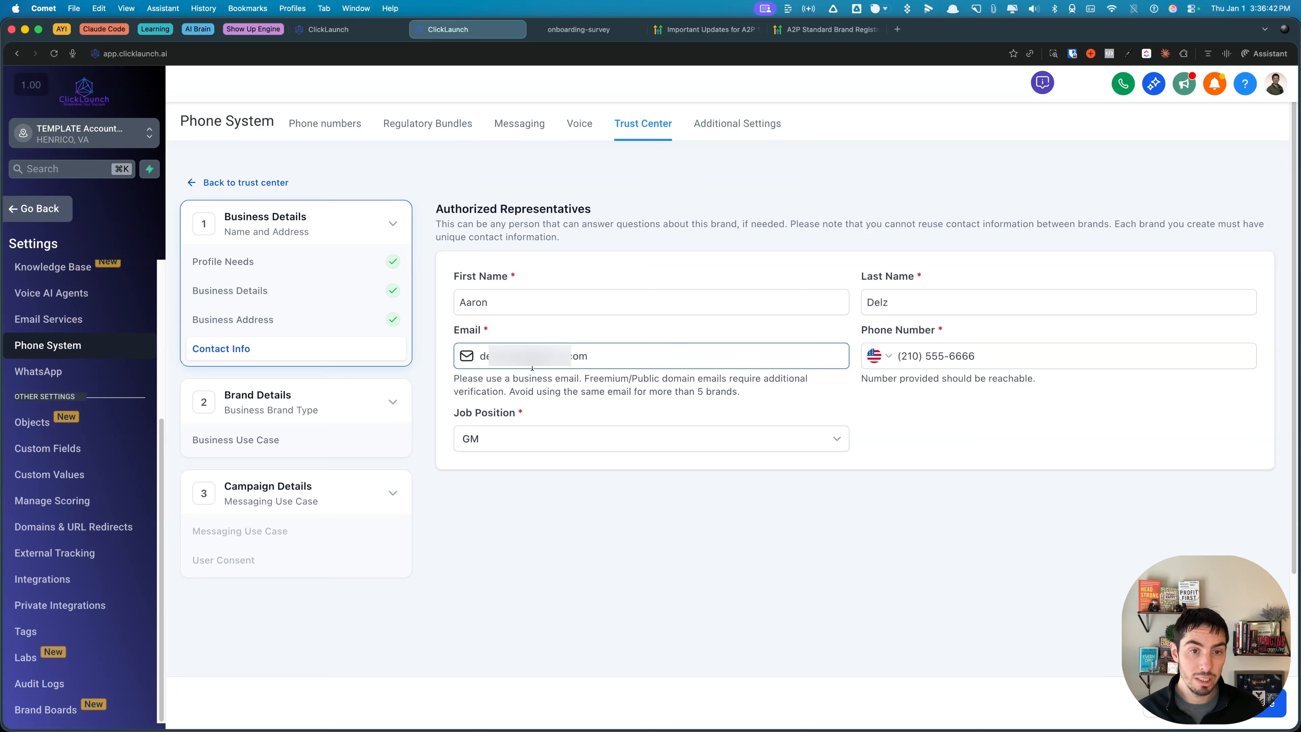
left_click(947, 358)
left_click(947, 389)
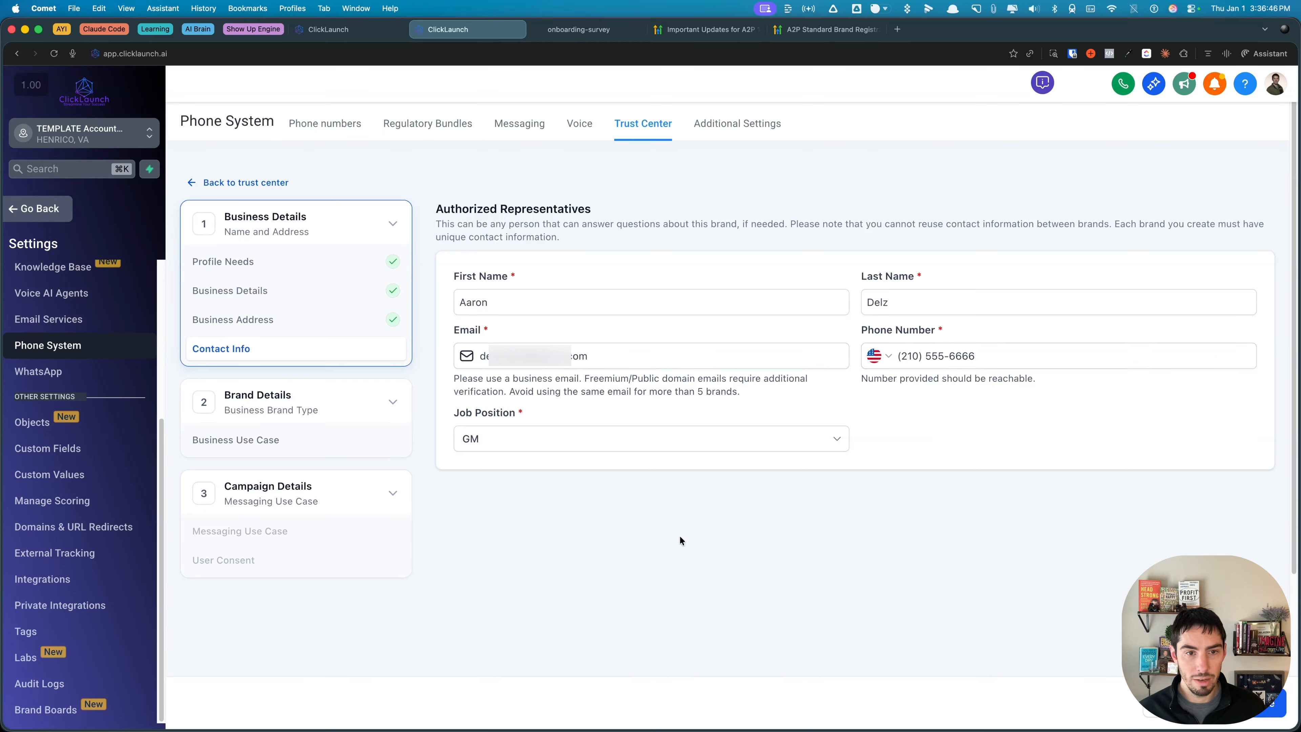
left_click(487, 431)
left_click(485, 527)
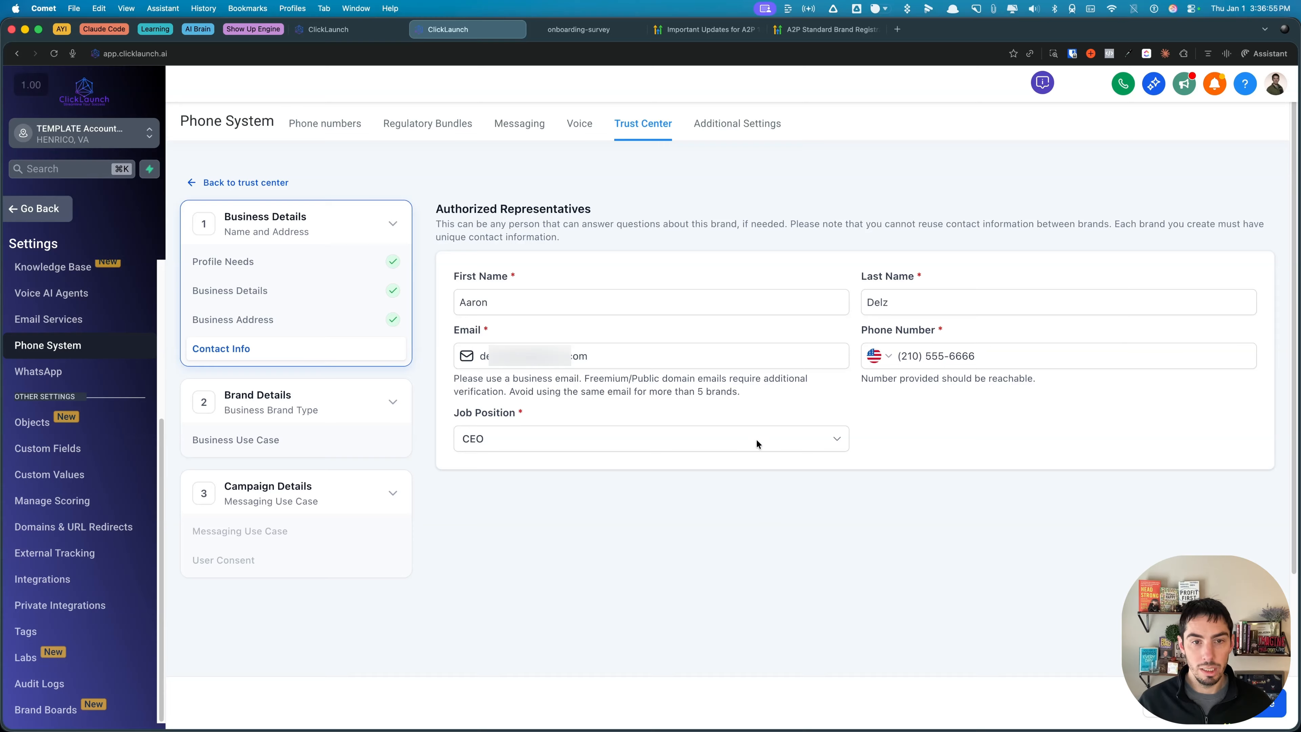
Step: Highlight the business email guidance and the warning about reusing the same email
left_click_drag(454, 378, 762, 390)
left_click(666, 528)
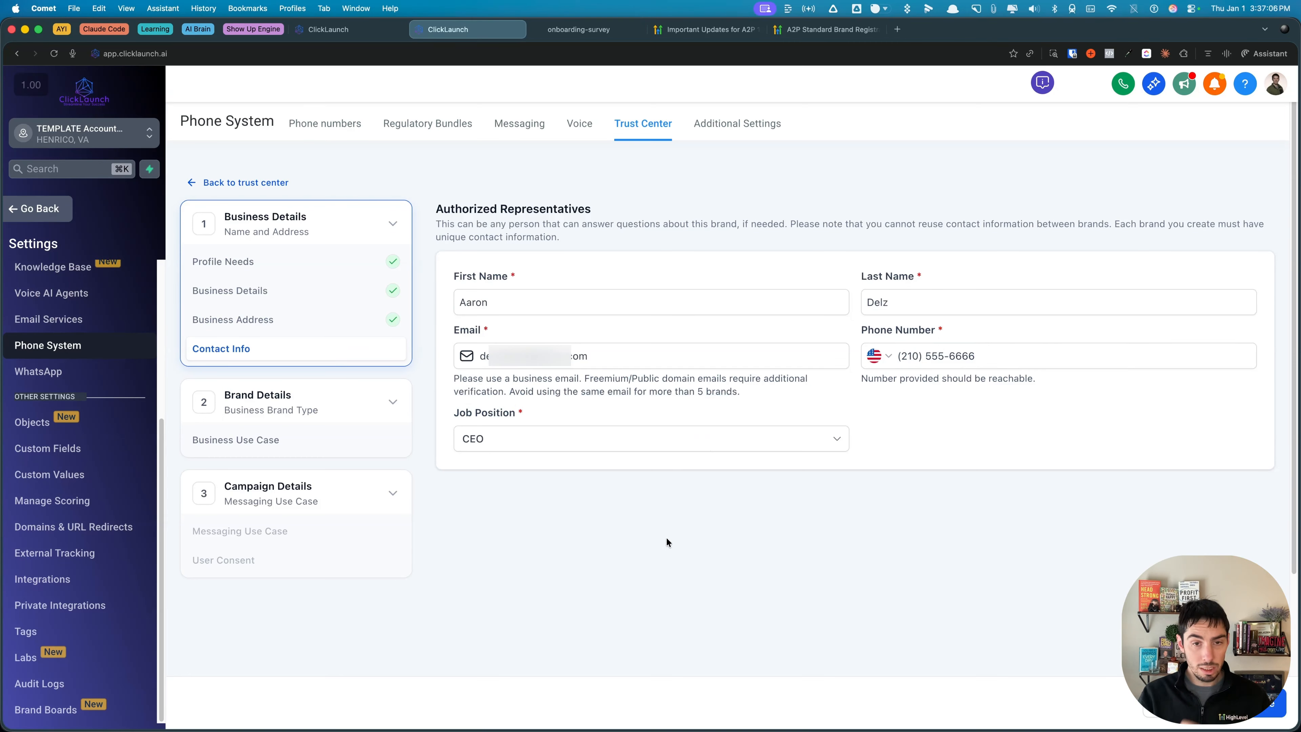
left_click_drag(510, 391, 781, 398)
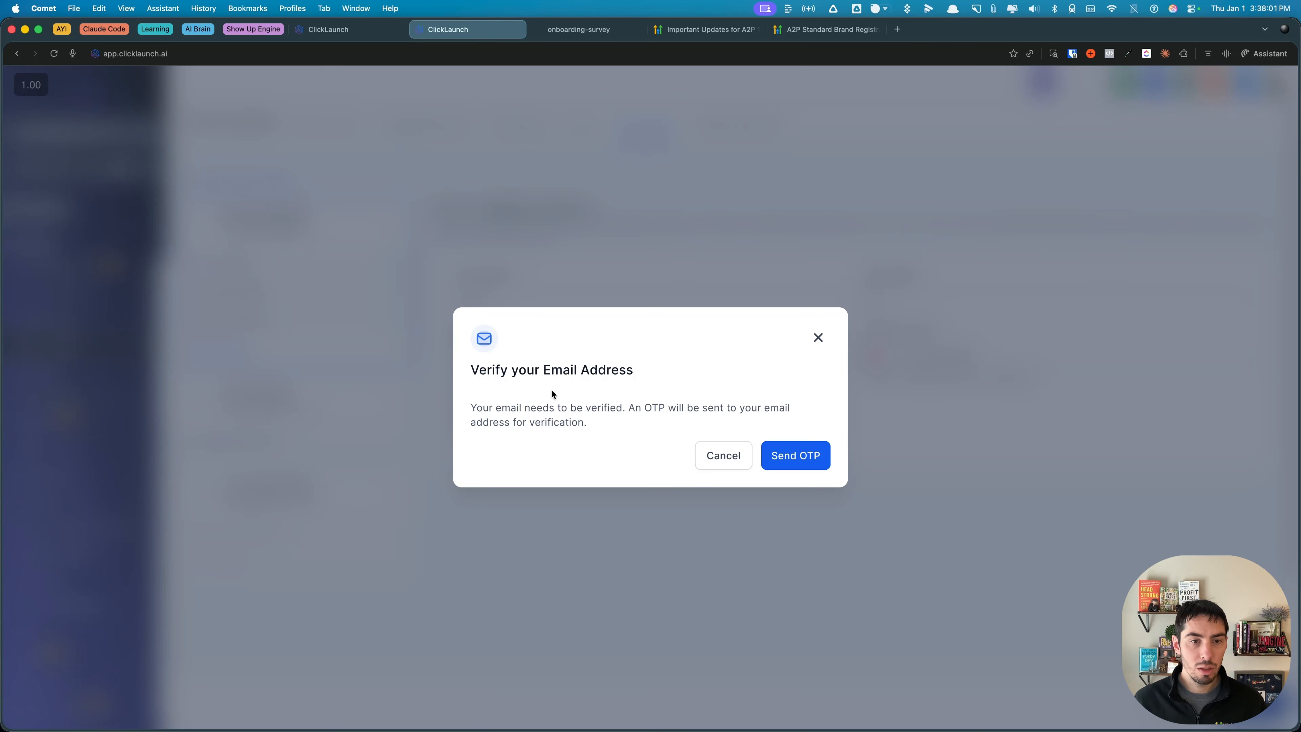
Step: Verify the representative's email using the six-digit one-time code pasted from Gmail
left_click(797, 458)
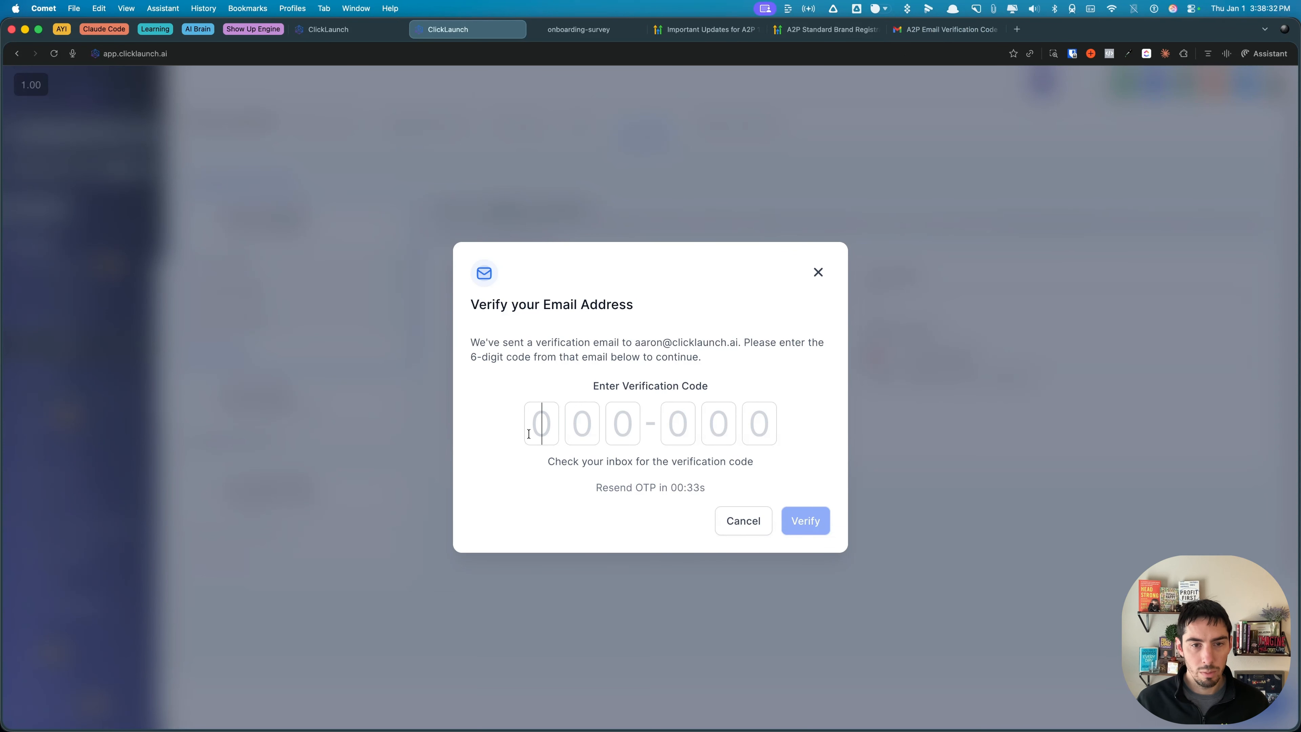
left_click(819, 522)
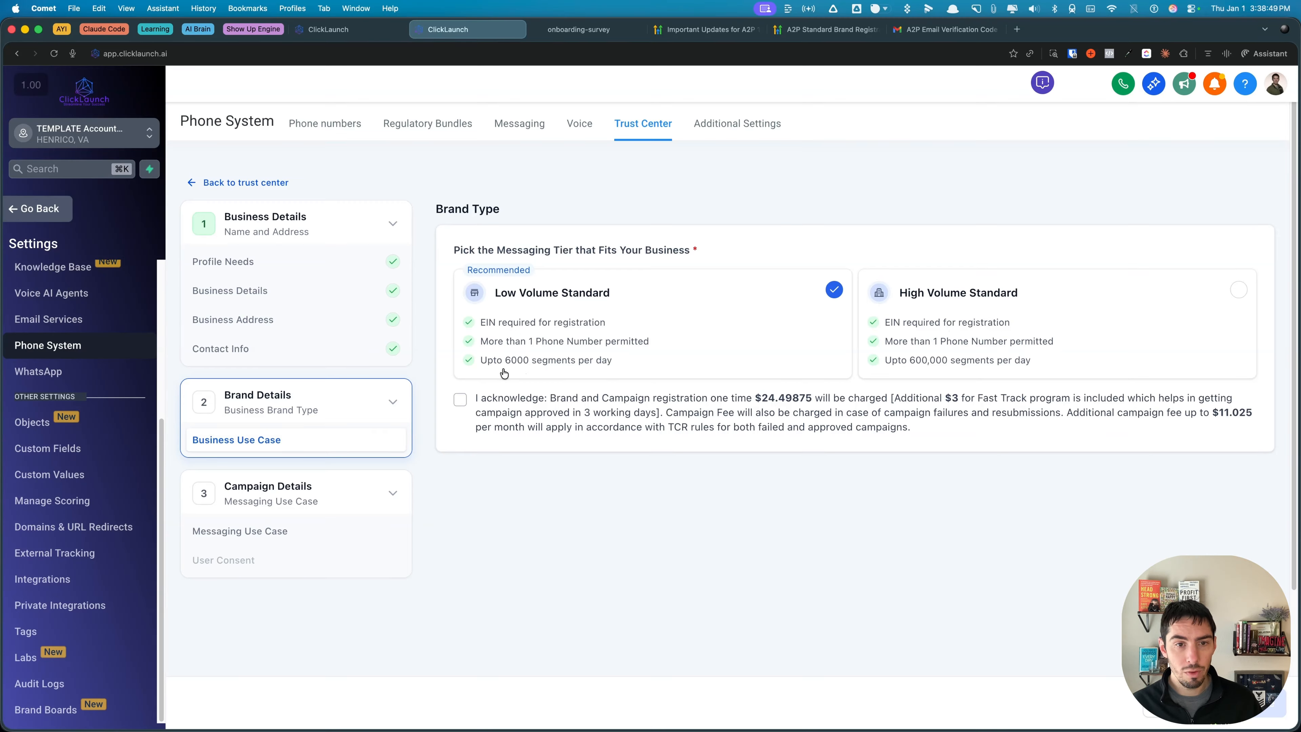
Step: Compare the High Volume Standard tier's limits and fee, then return to Low Volume Standard
left_click_drag(504, 363, 549, 362)
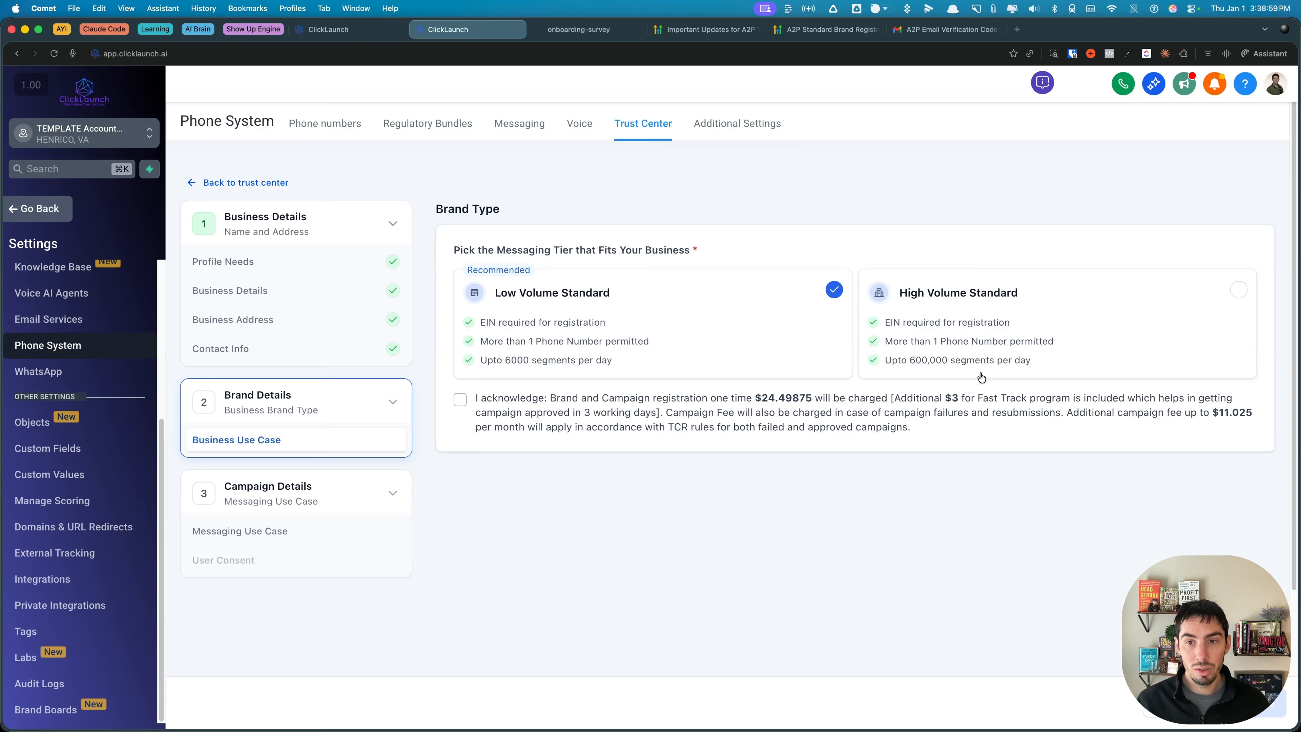
left_click(1124, 296)
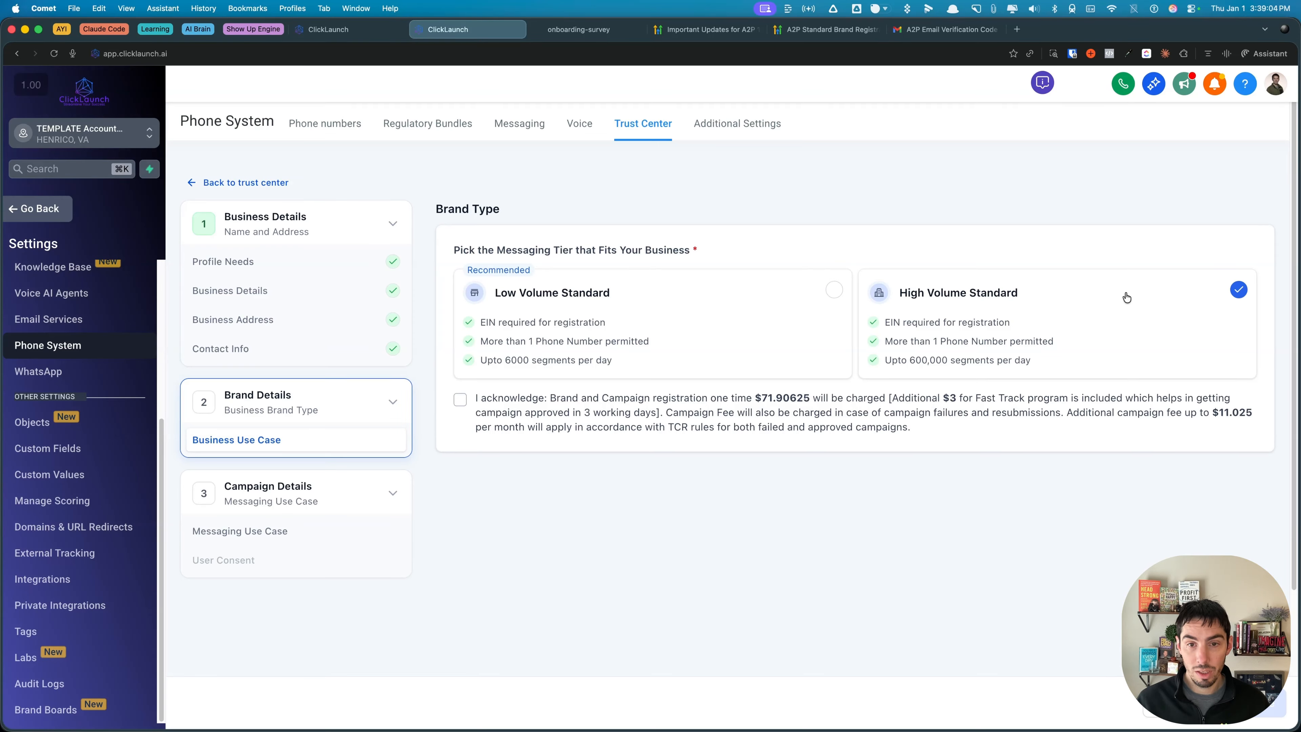
left_click_drag(759, 399, 809, 396)
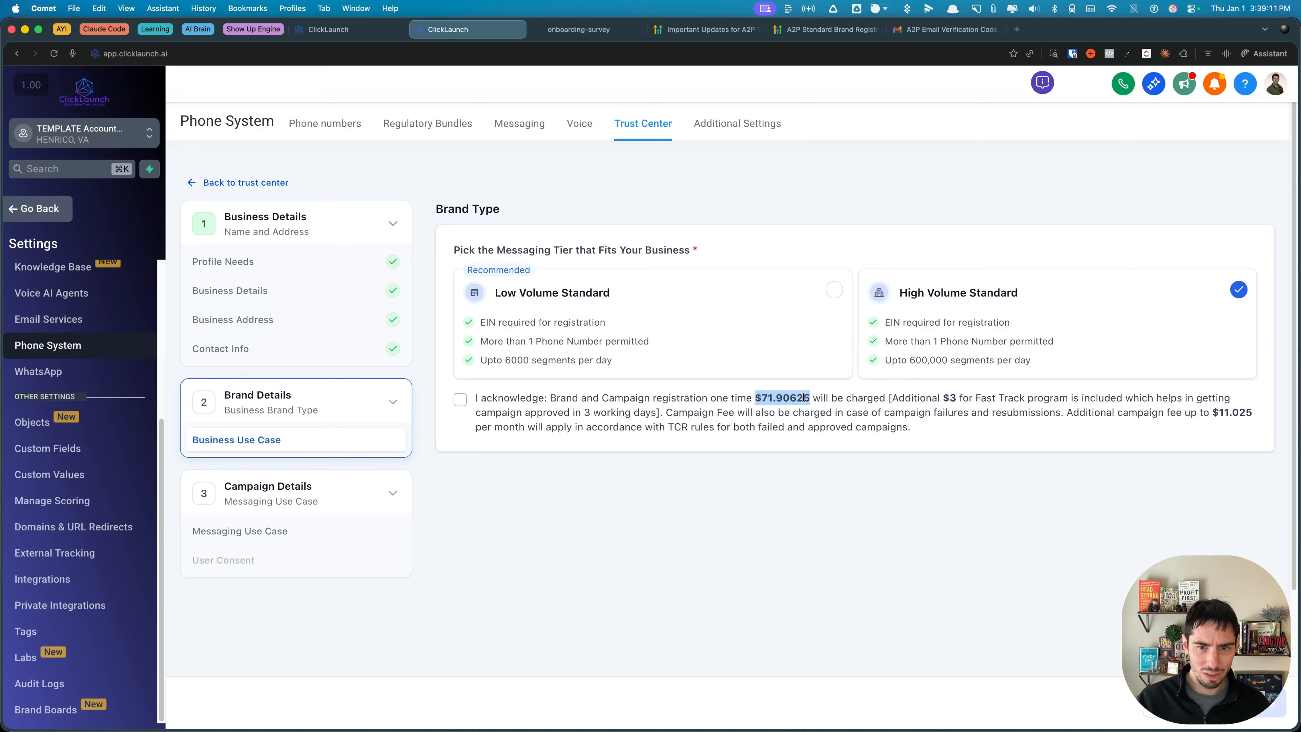
left_click(790, 463)
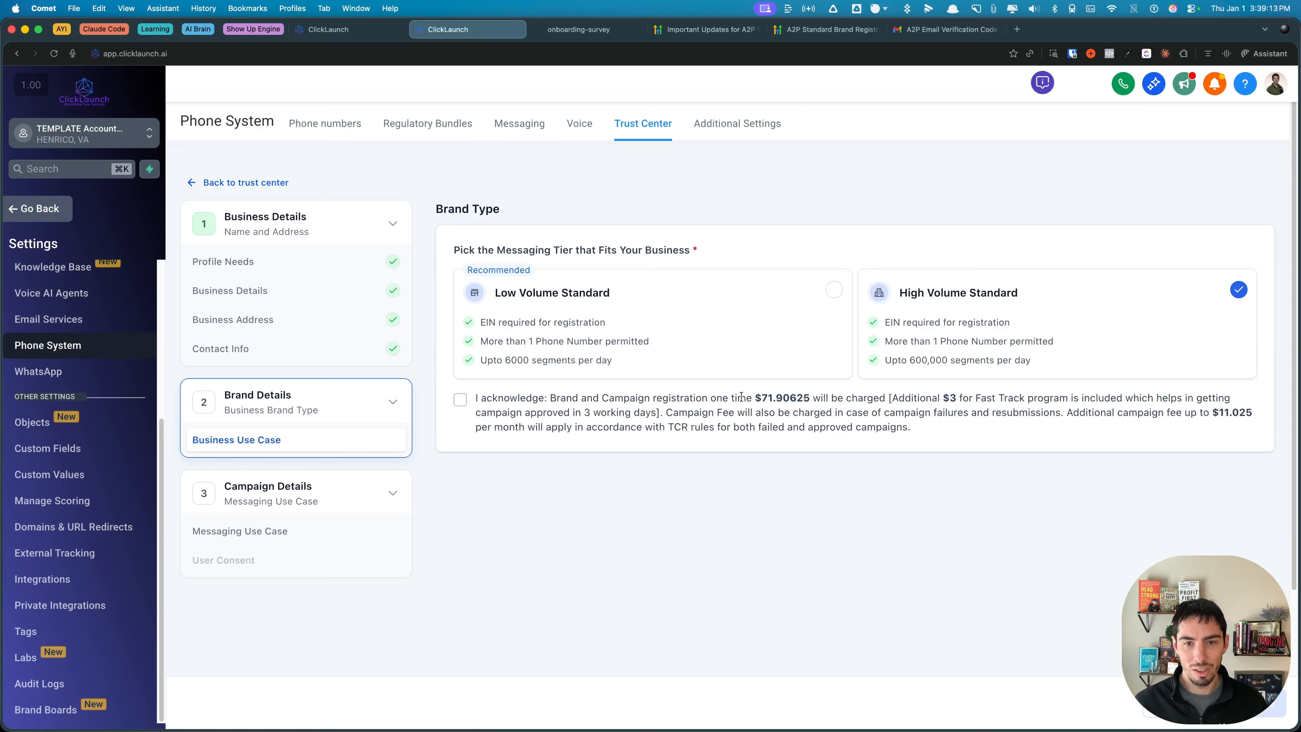
left_click(832, 297)
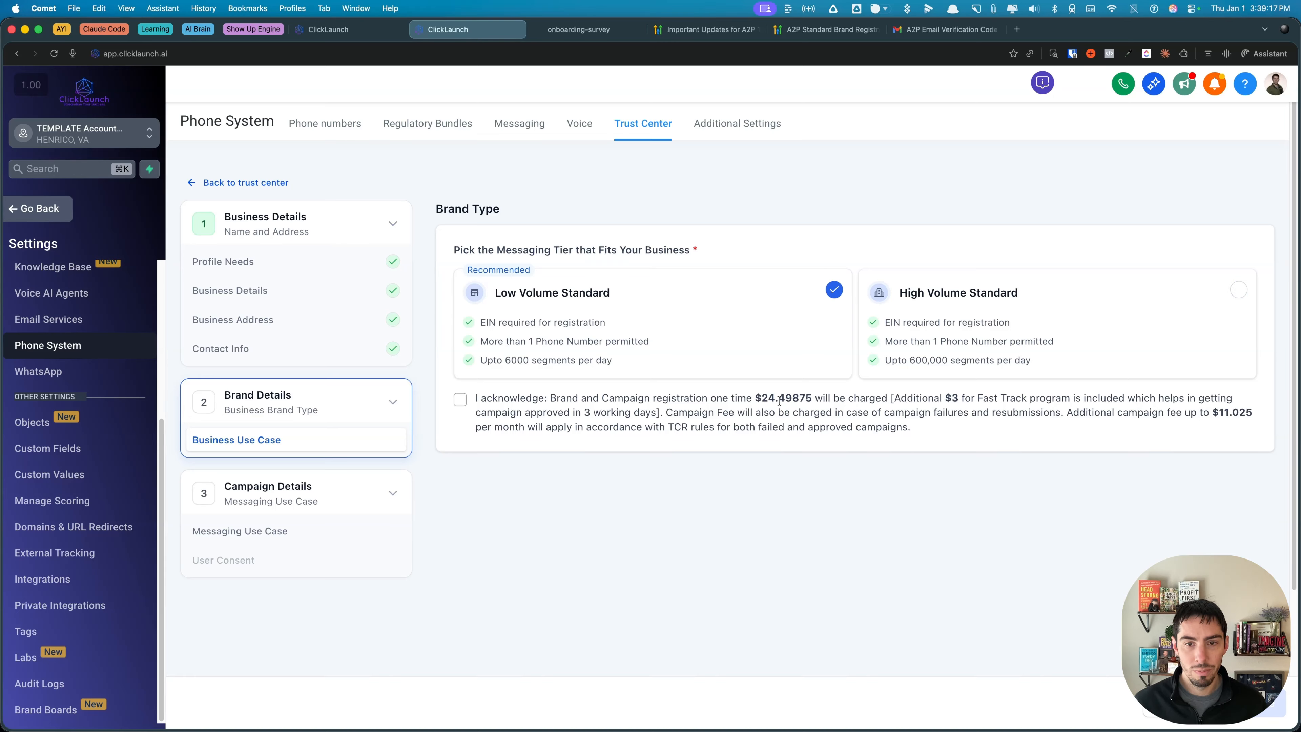
Step: Review the low-volume fee, Fast Track surcharge, $11.025 monthly fee and TCR rules, then accept the acknowledgement
left_click_drag(756, 399, 812, 408)
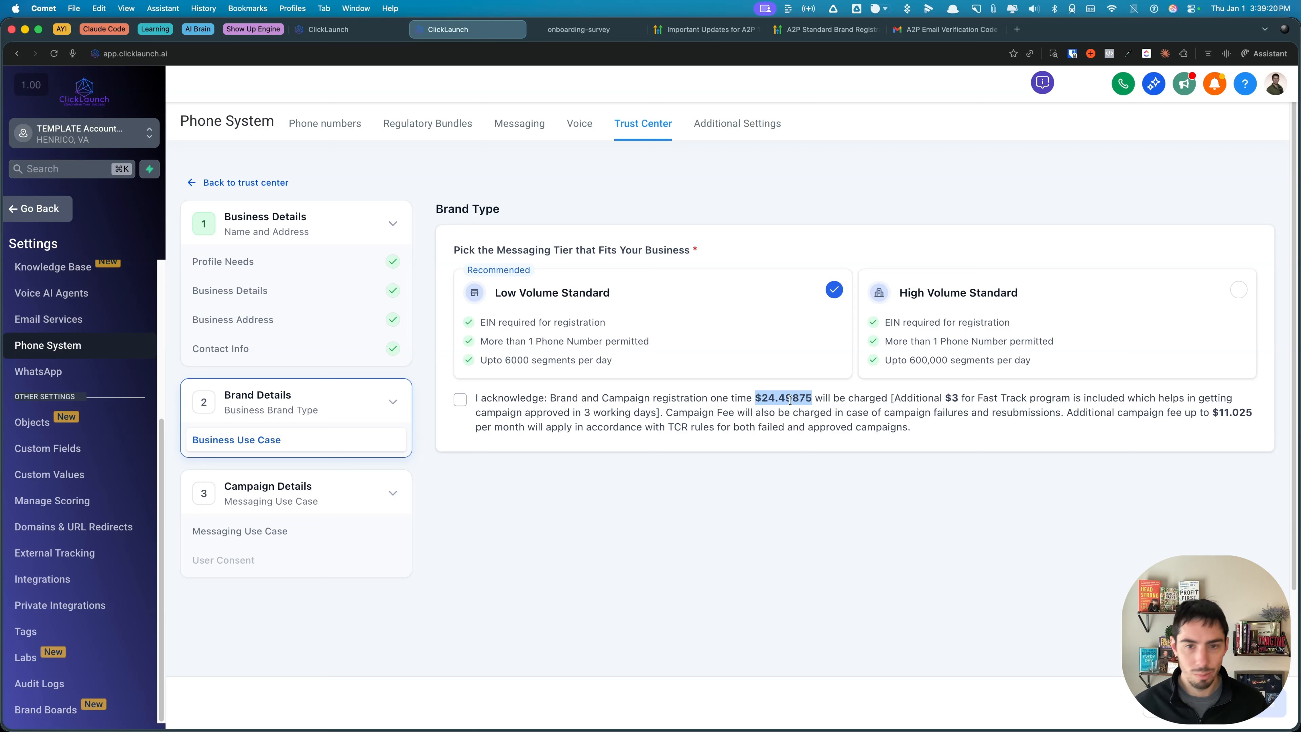
left_click(813, 523)
left_click_drag(927, 397, 1016, 399)
left_click(1014, 508)
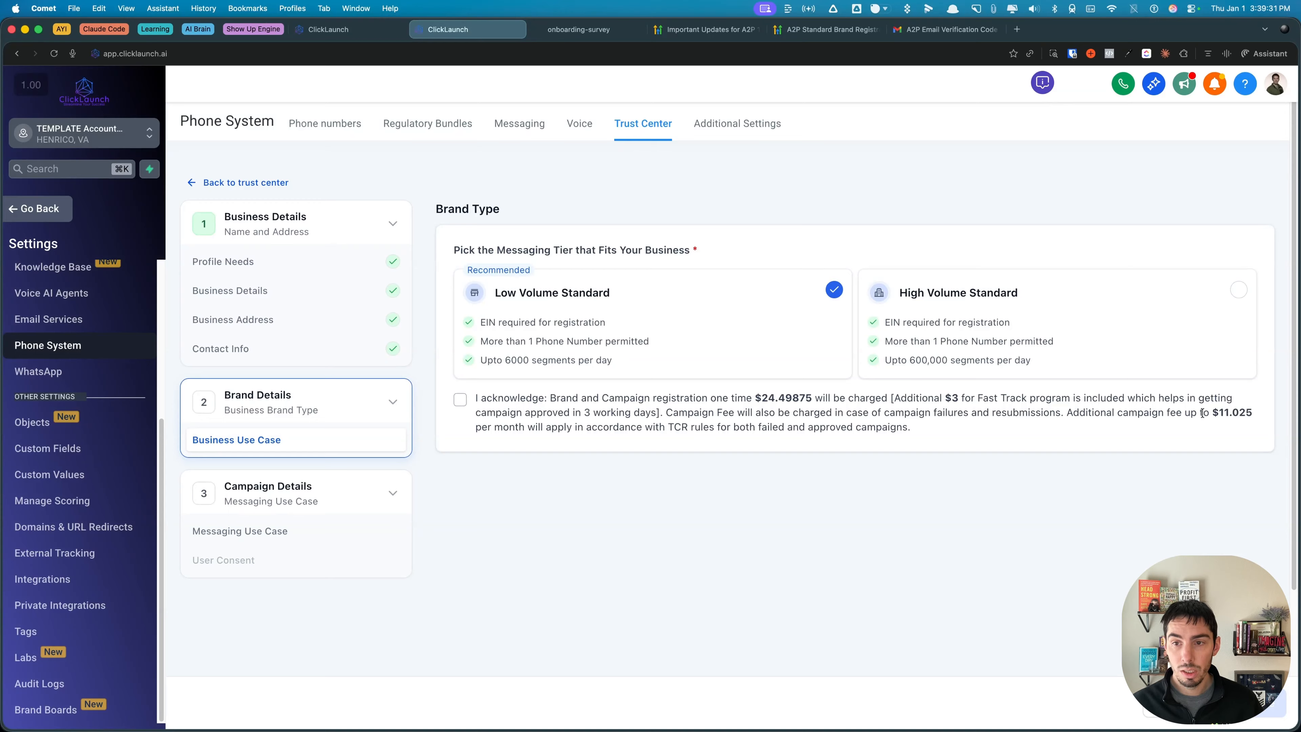
left_click_drag(1209, 412, 1265, 418)
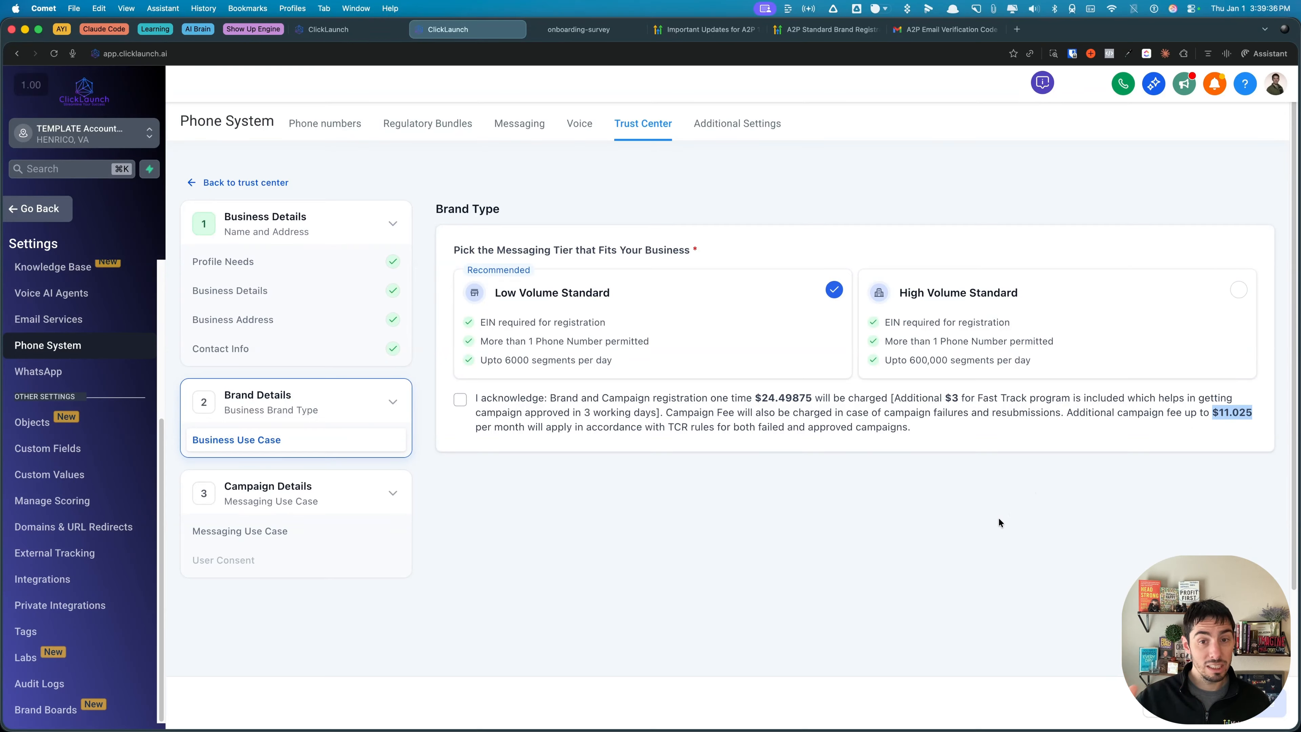
left_click(870, 522)
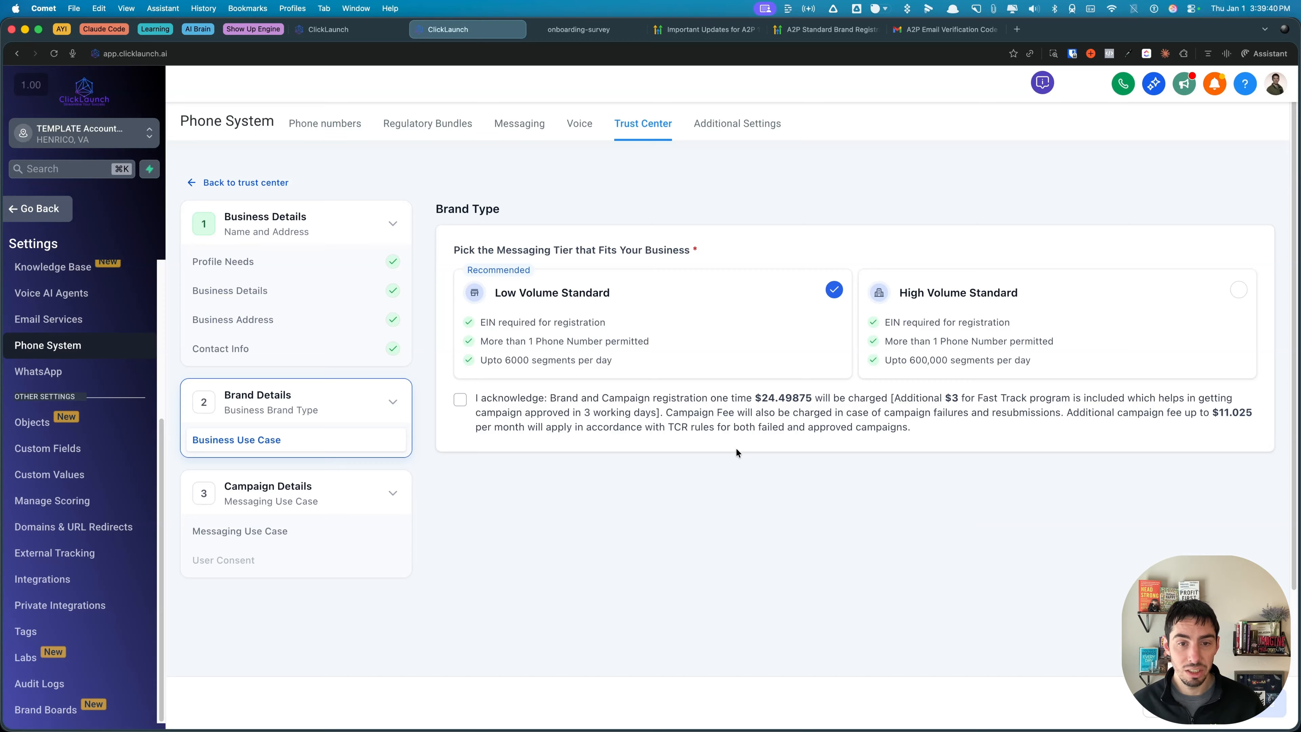
left_click_drag(655, 426, 720, 427)
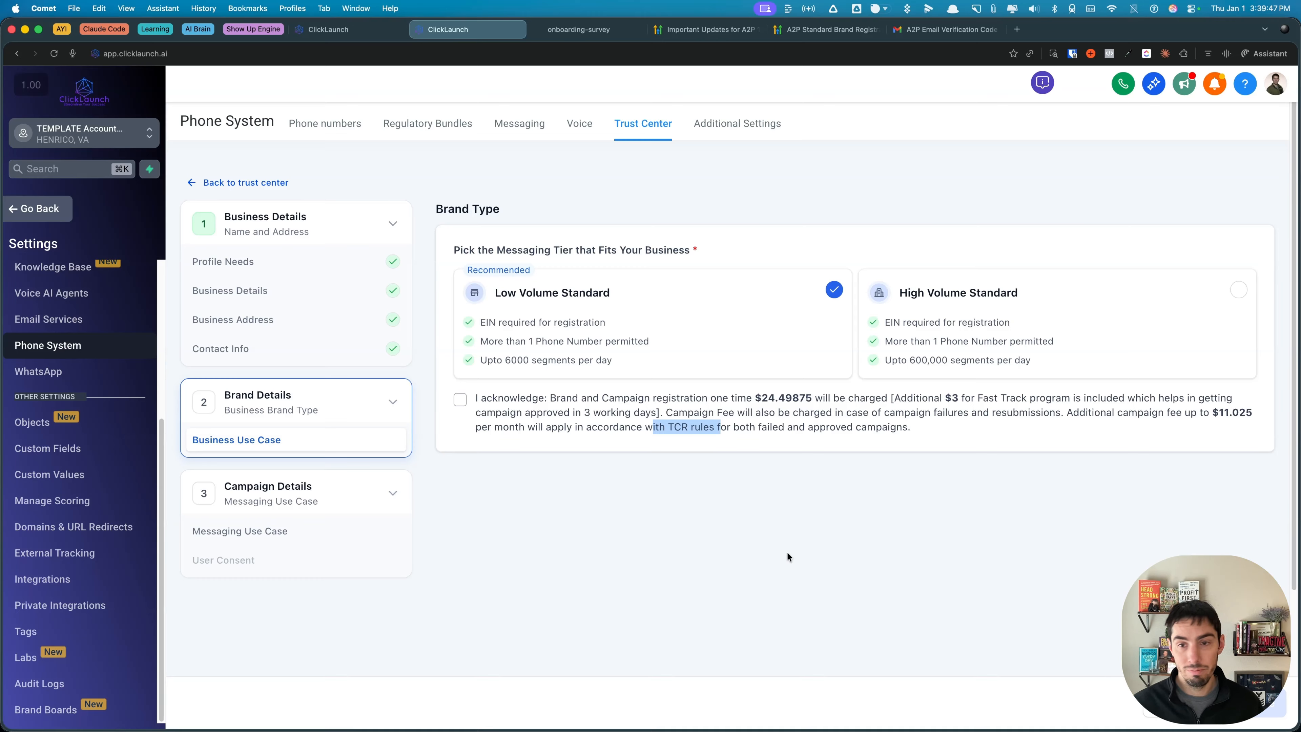
left_click(711, 523)
left_click(472, 405)
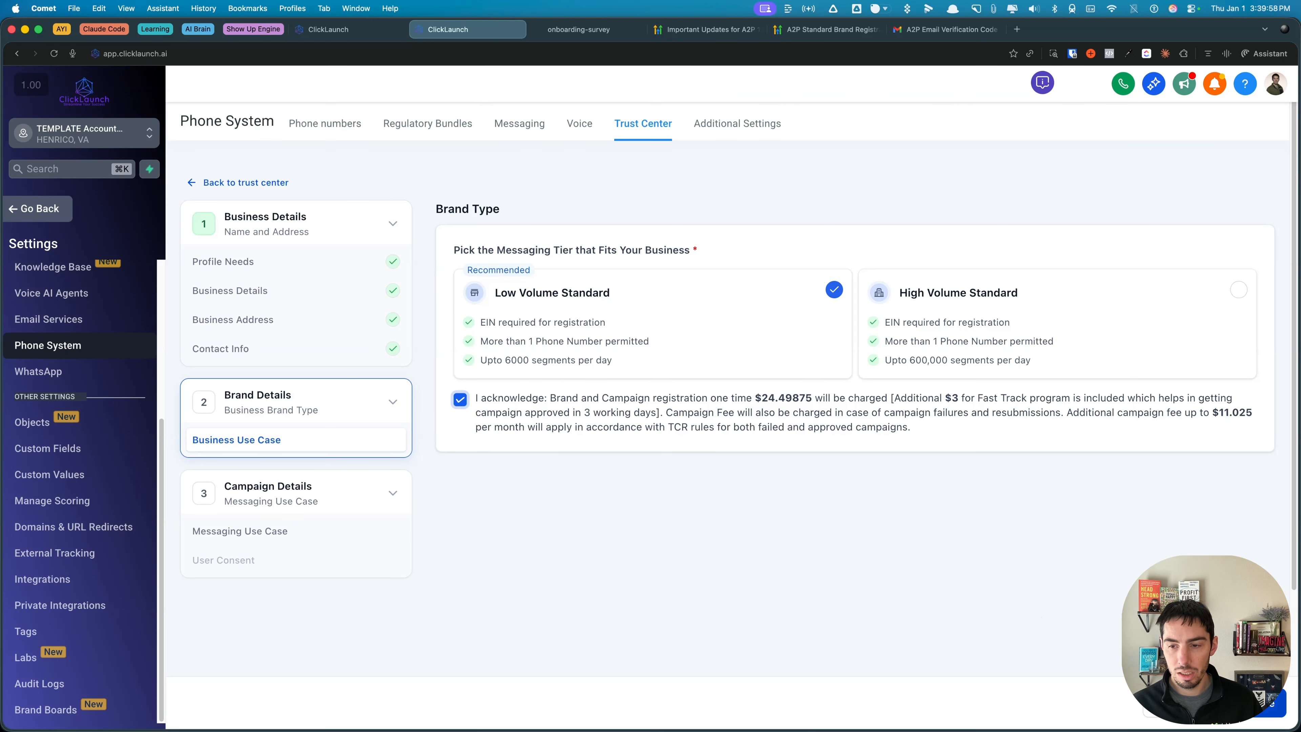
left_click(1249, 703)
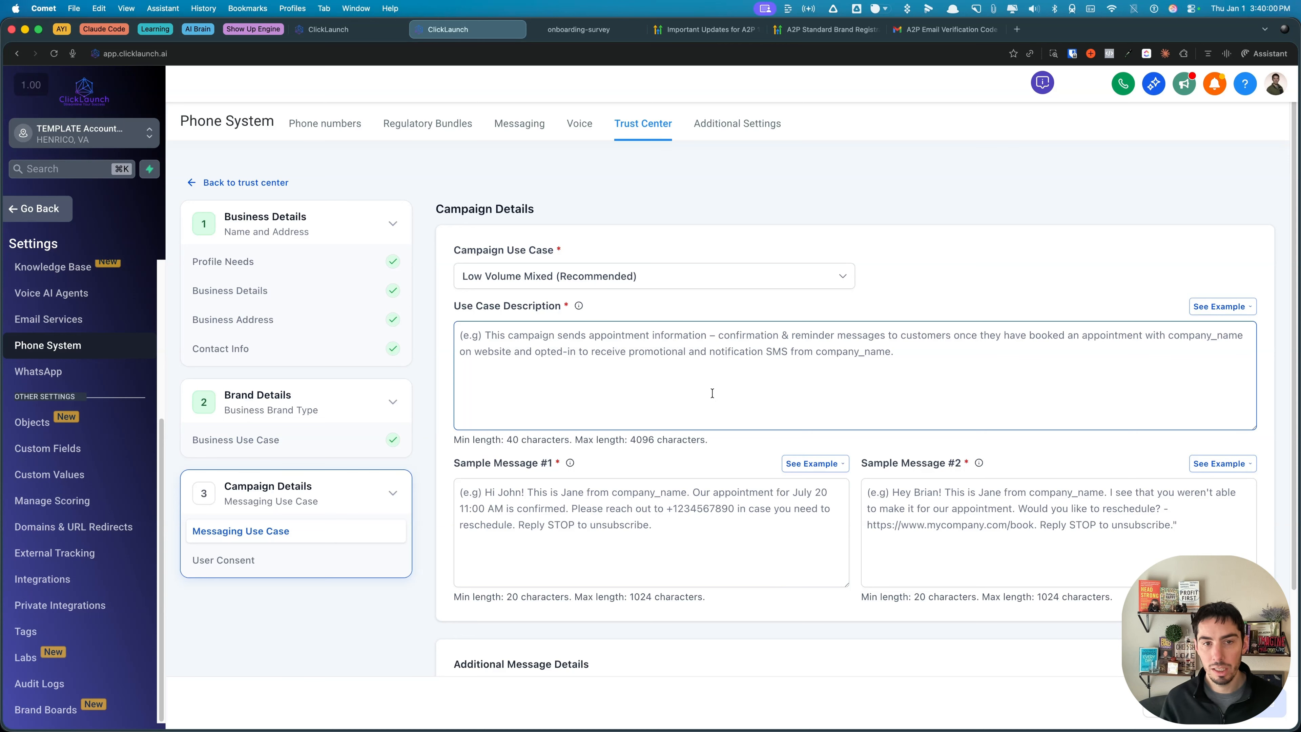
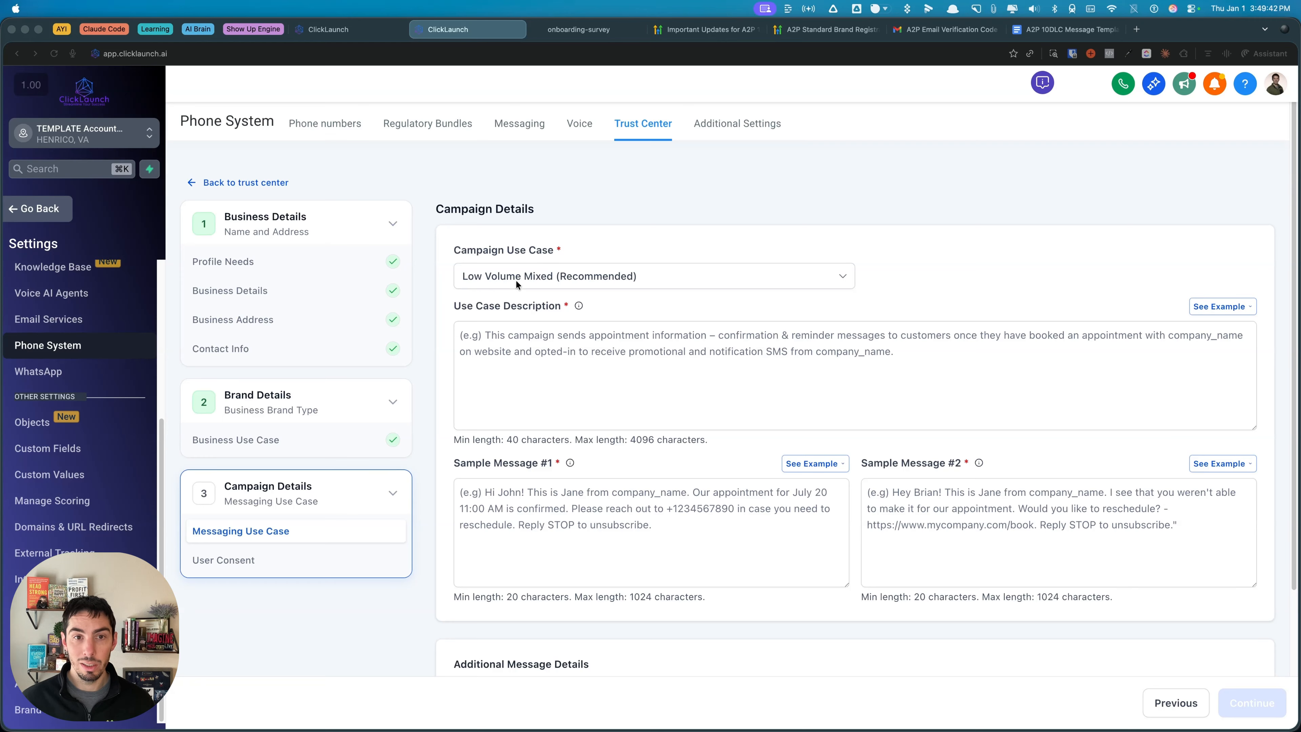
left_click(621, 277)
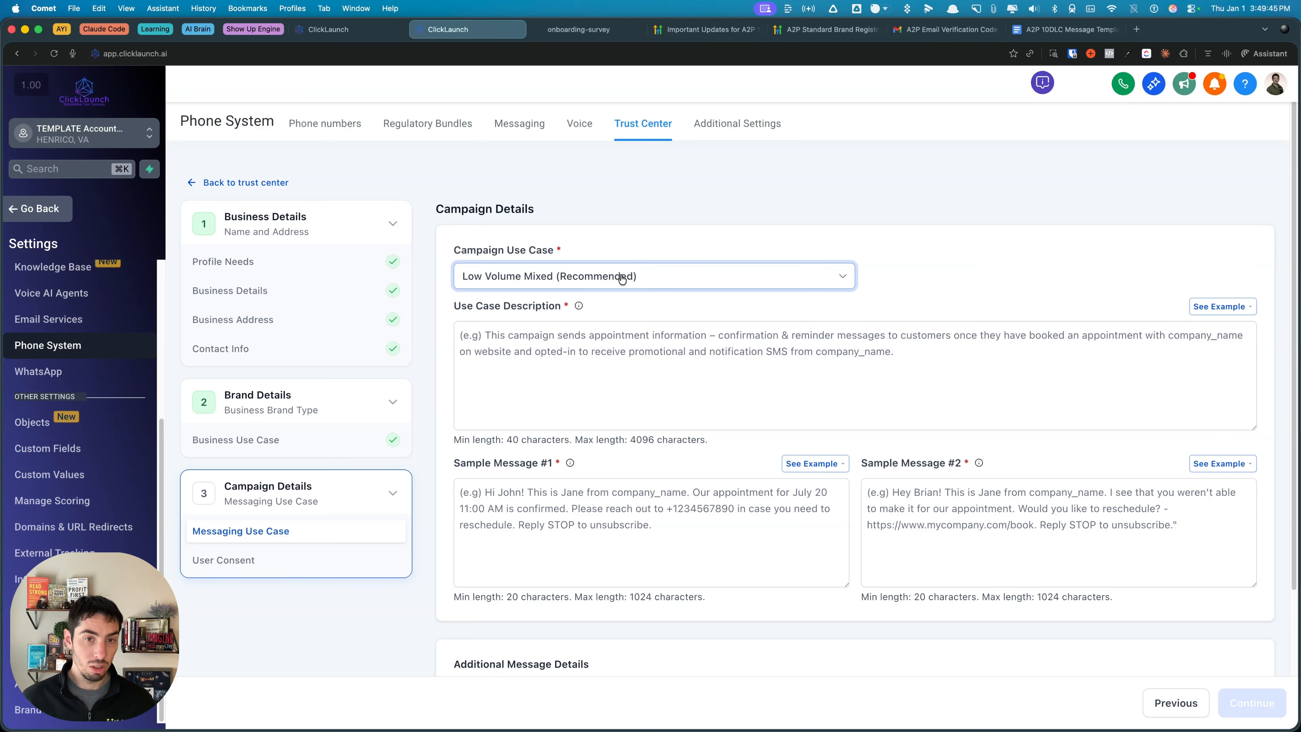
left_click(621, 277)
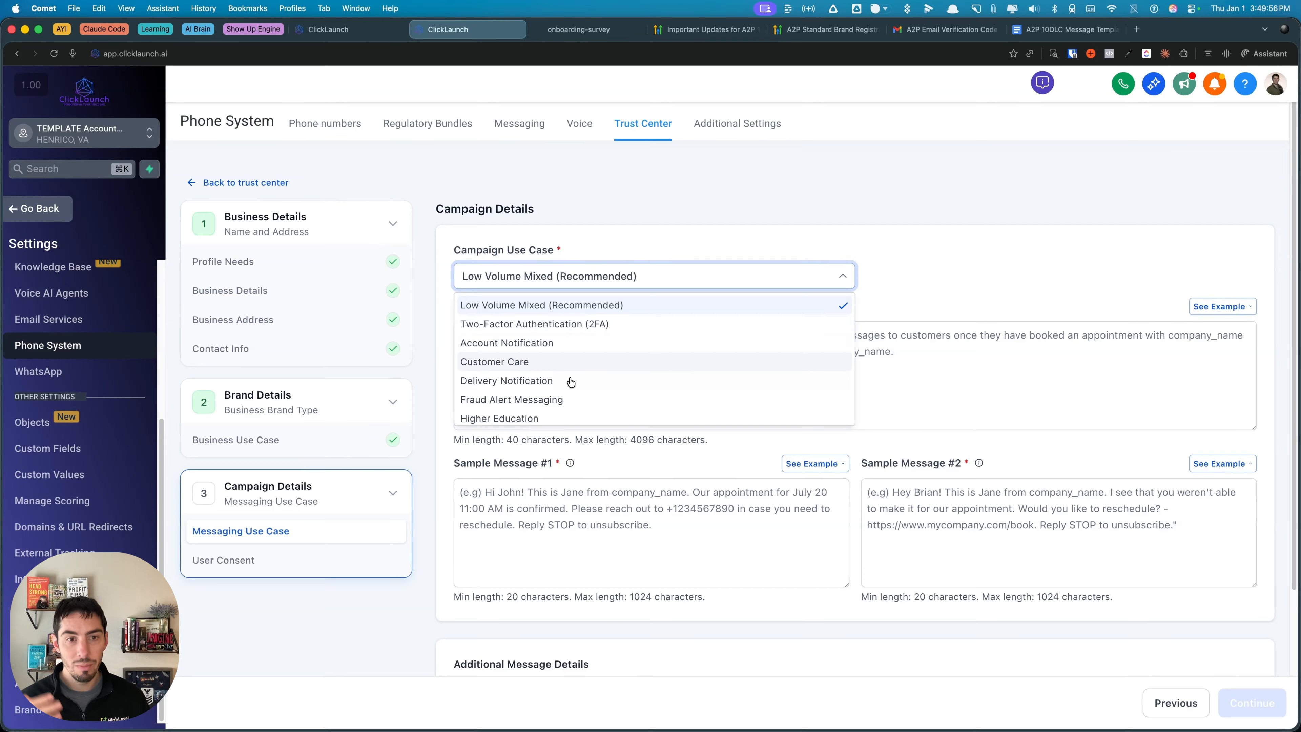
scroll(586, 388, "down", 3)
scroll(583, 368, "down", 1)
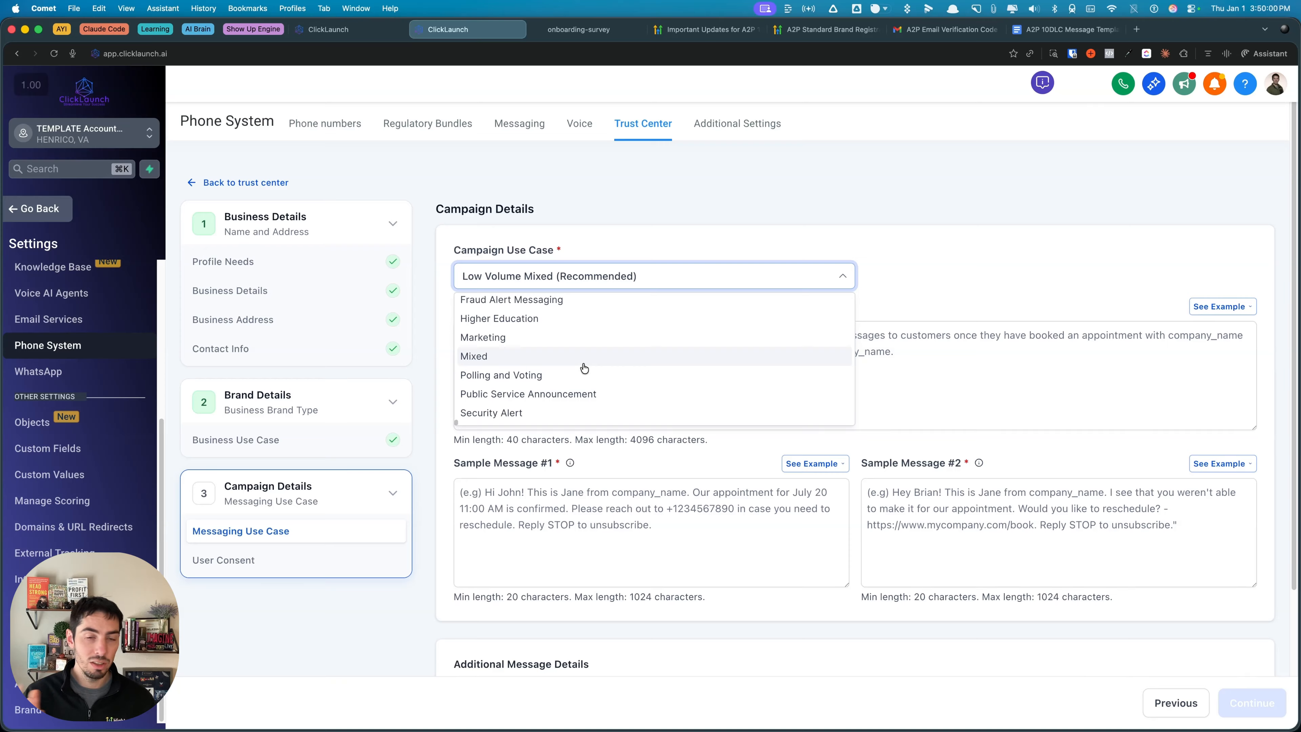
scroll(543, 377, "up", 4)
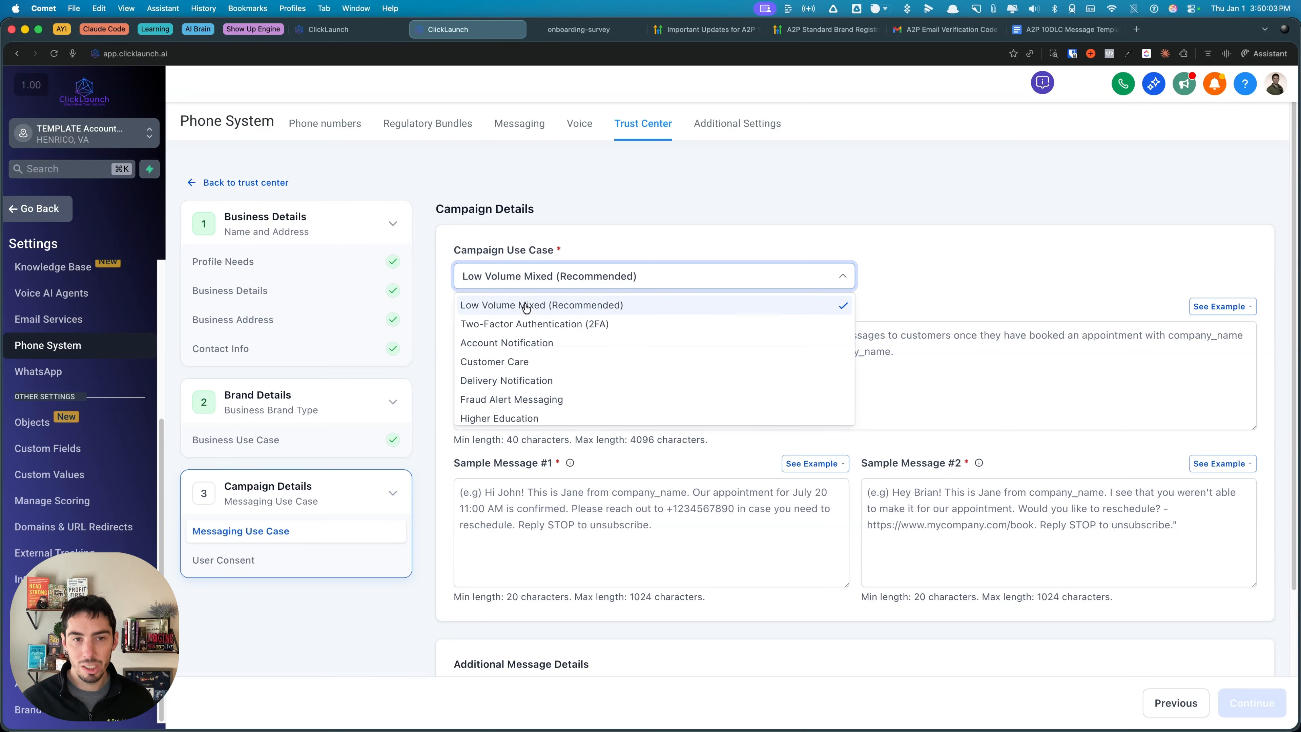
left_click(584, 212)
left_click_drag(453, 308, 565, 307)
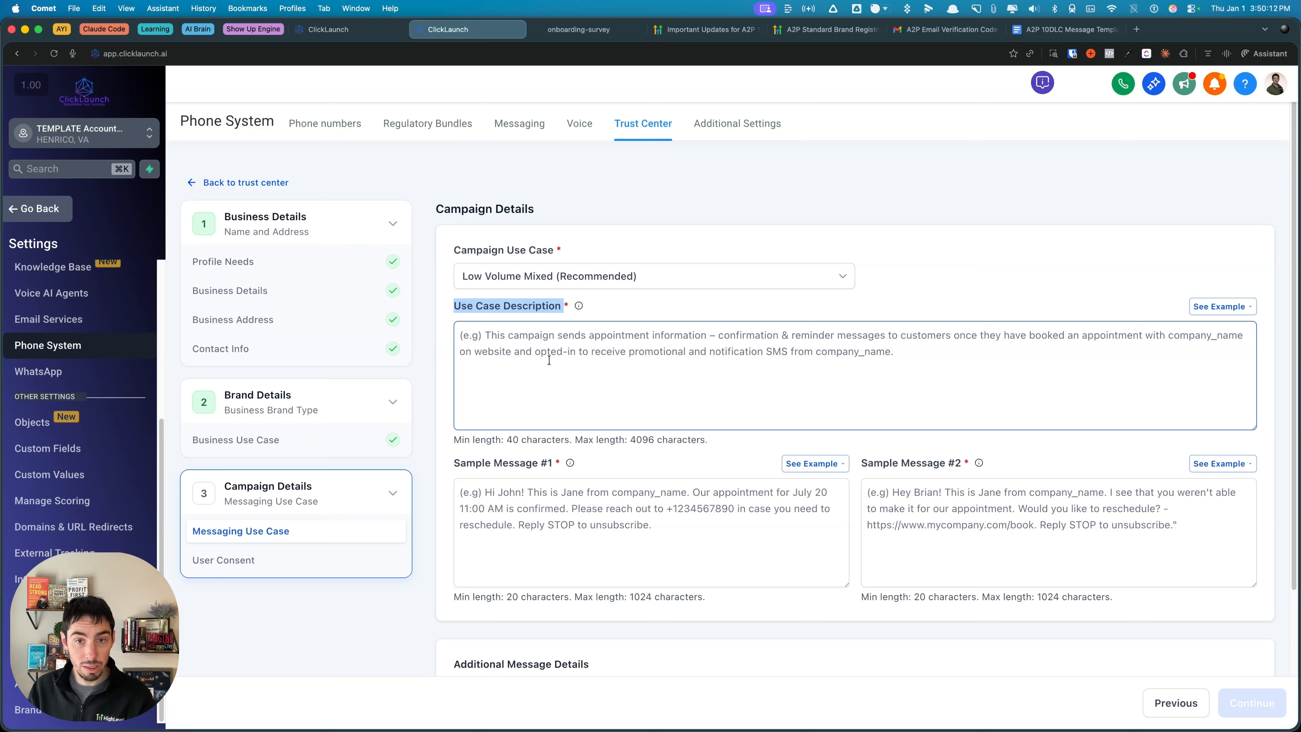
left_click(534, 342)
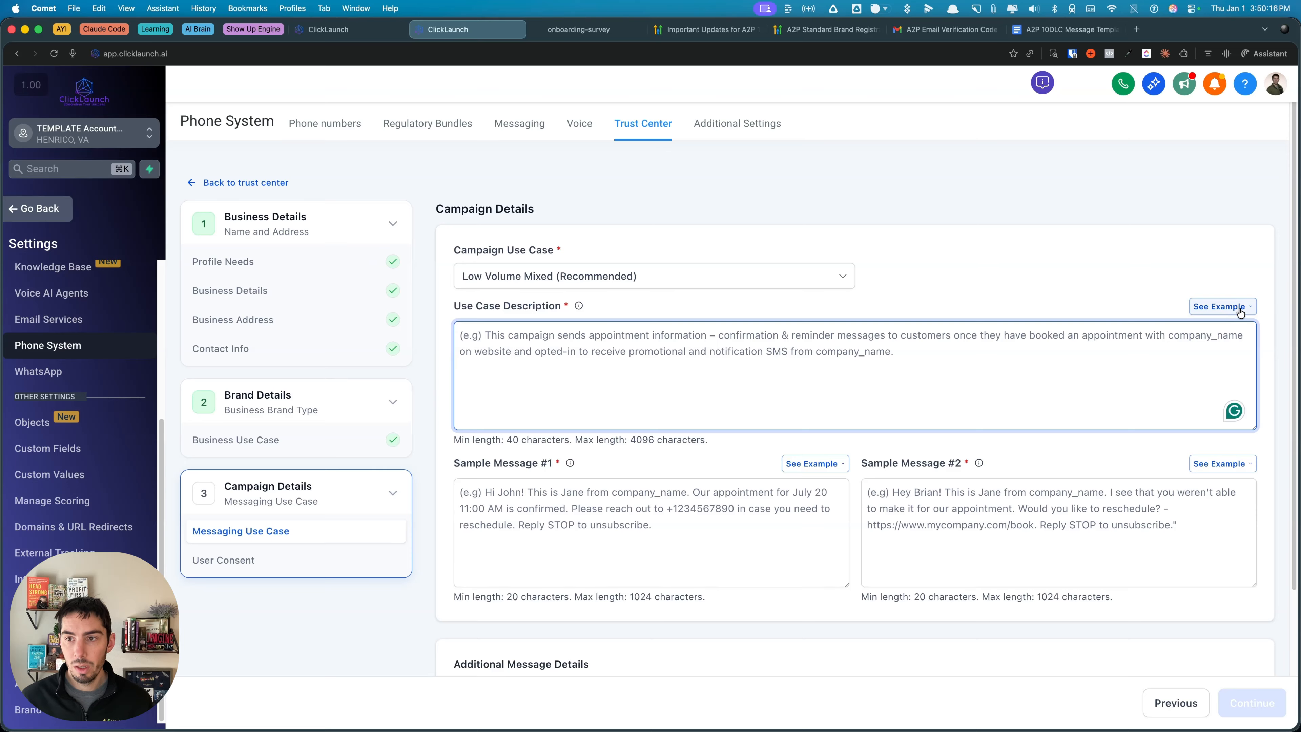
left_click(1222, 307)
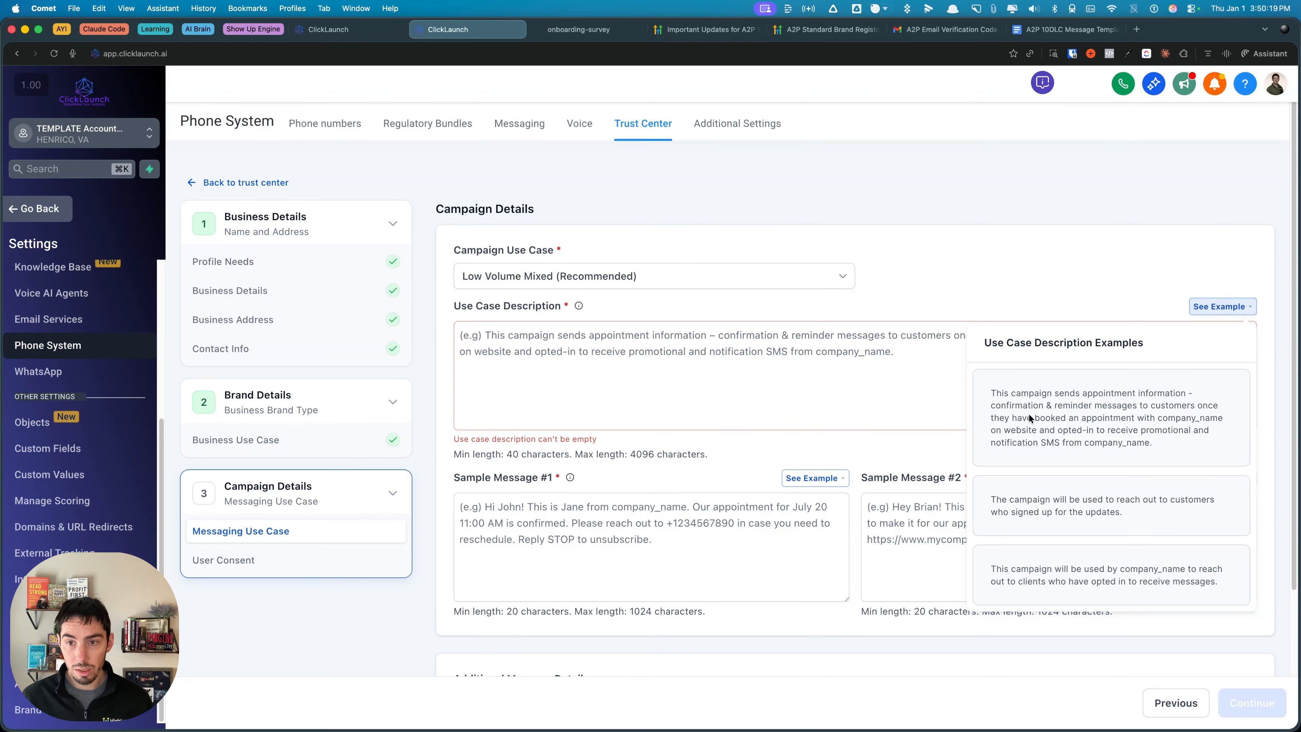
left_click(912, 398)
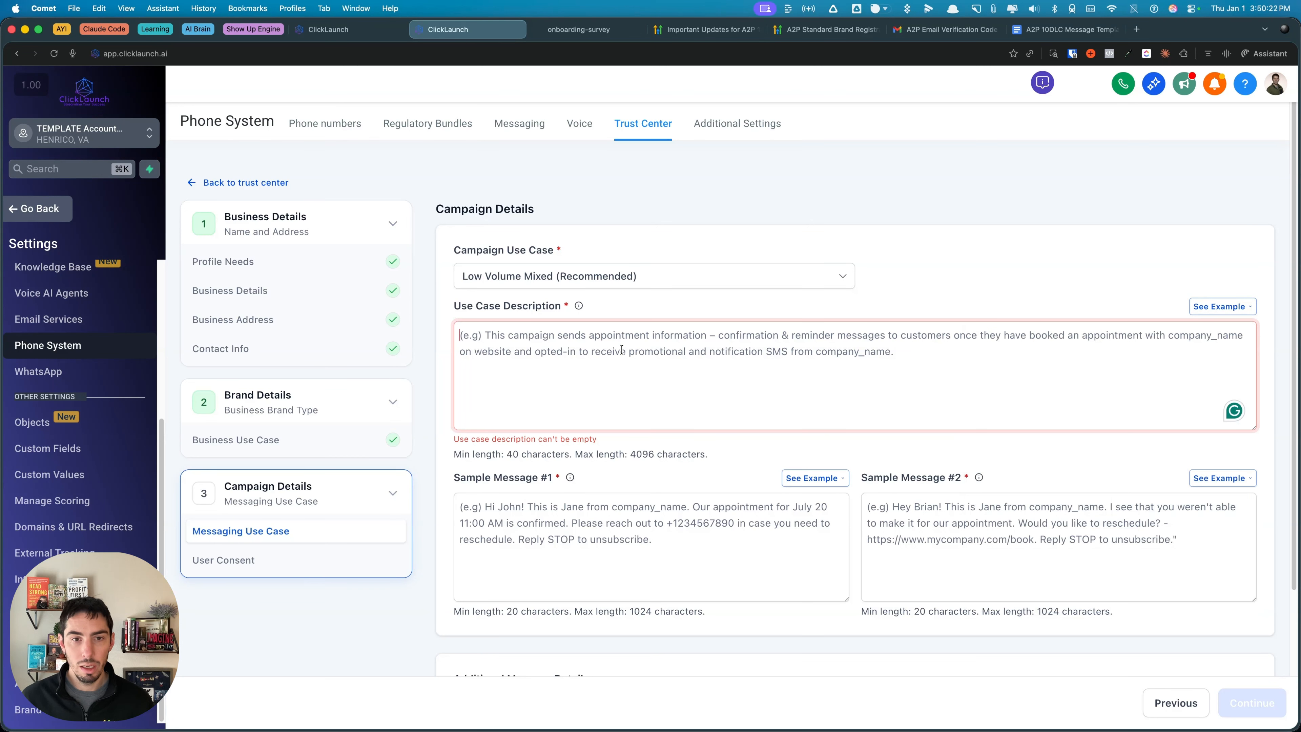
Step: Copy both campaign description paragraphs from the A2P 10DLC Message Templates doc into Use Case Description
left_click(1077, 33)
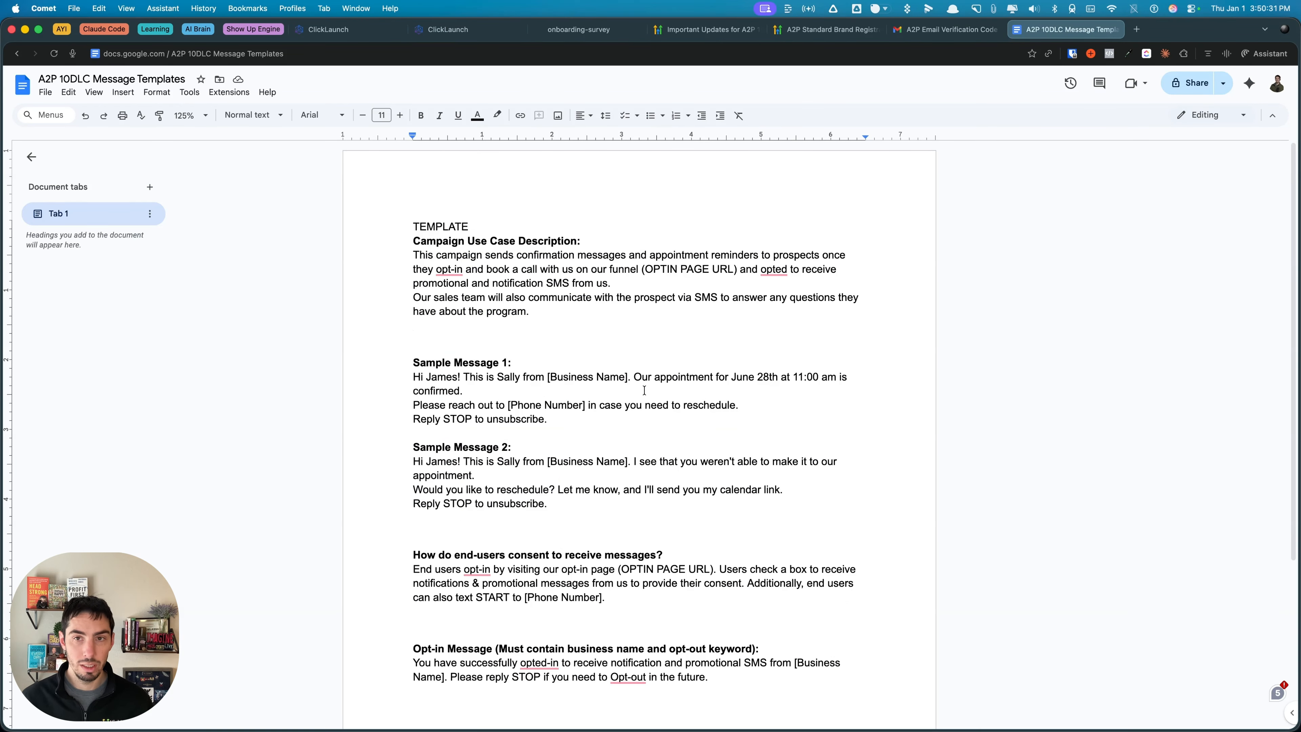
left_click(436, 270)
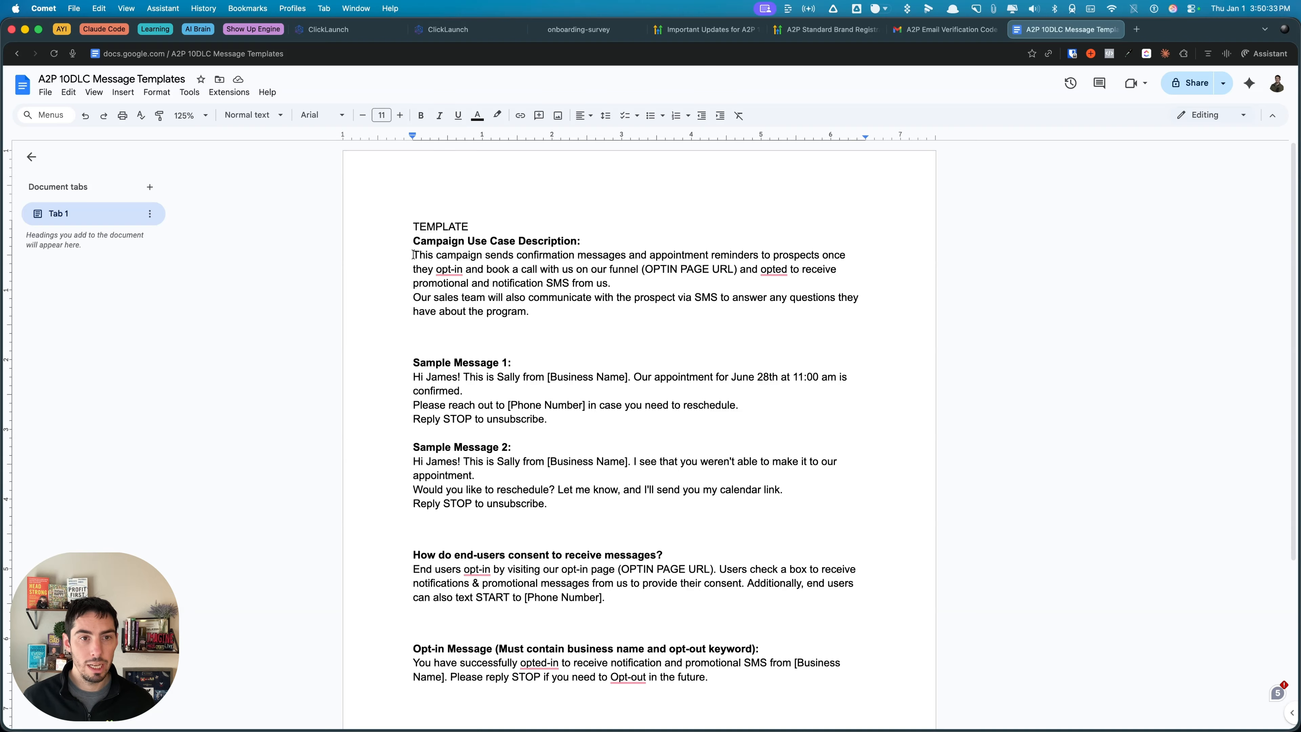
left_click_drag(414, 255, 547, 312)
key("super+c")
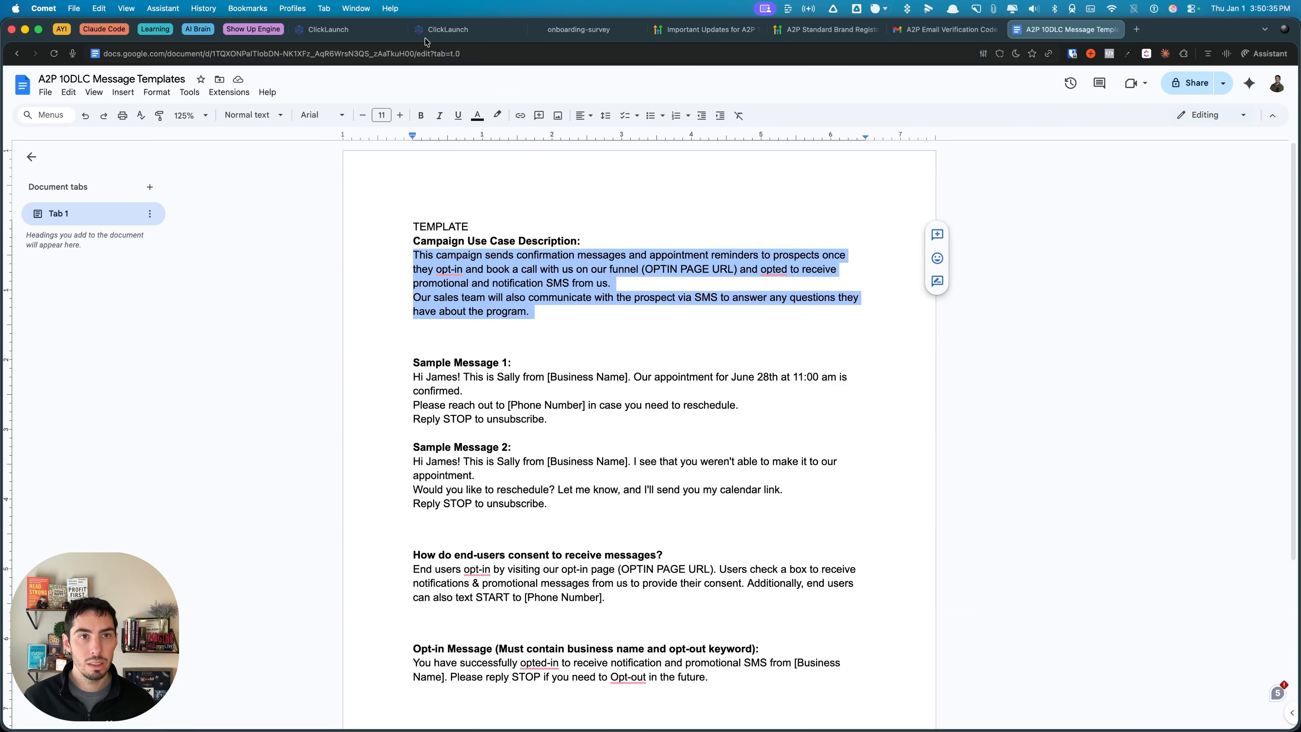
left_click(435, 31)
left_click(508, 347)
key("super+v")
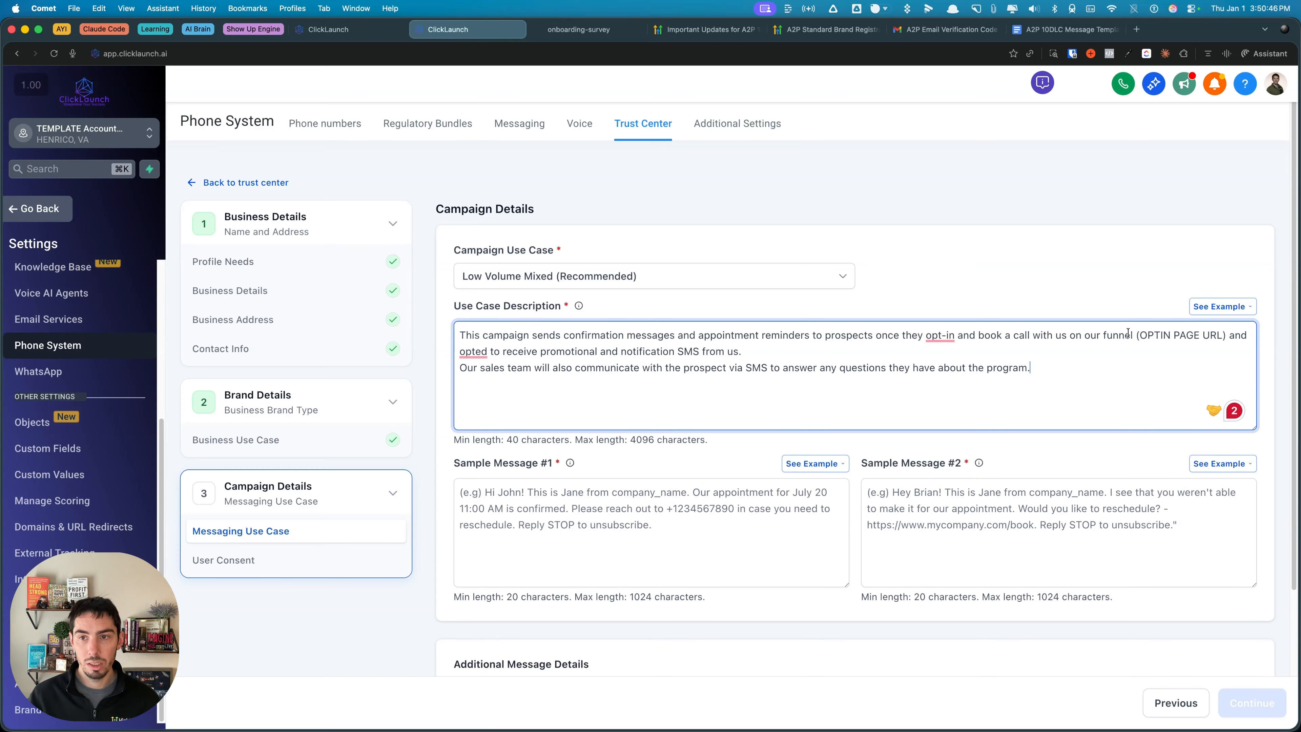
left_click_drag(1220, 333, 1138, 336)
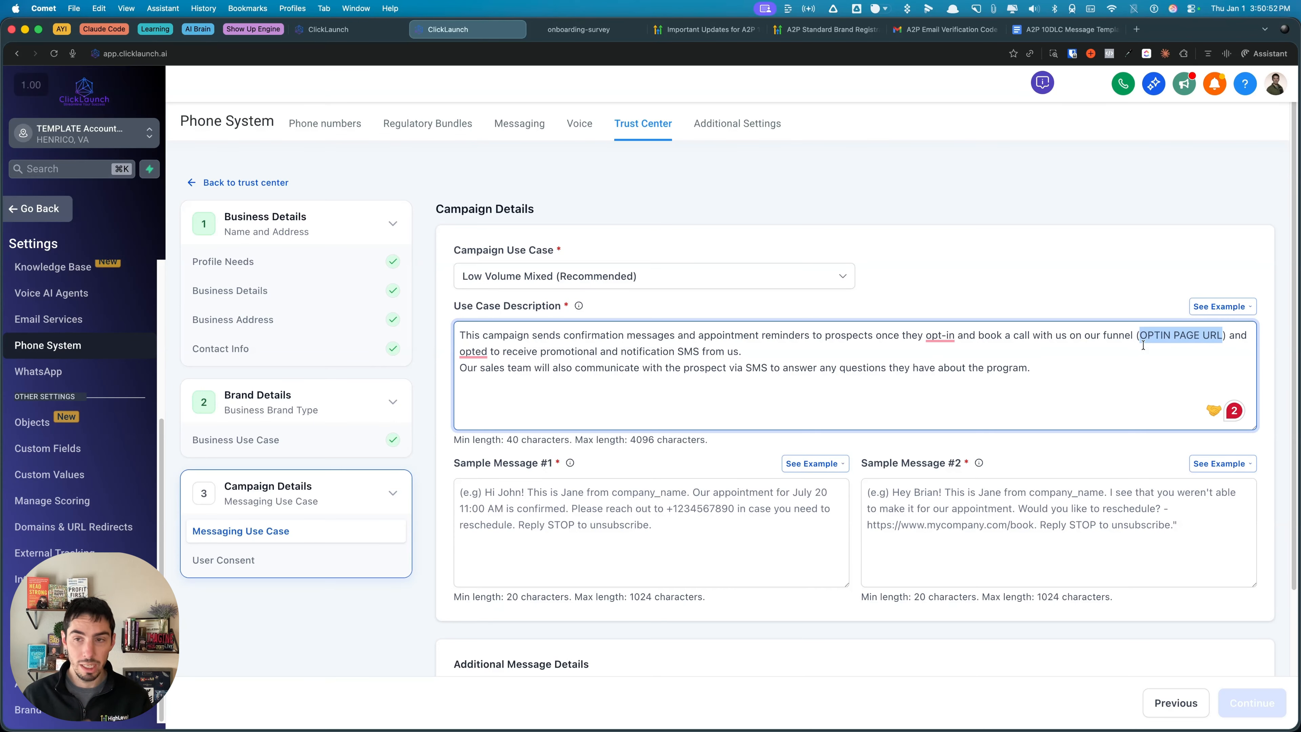
key("BackSpace")
key("super+Tab")
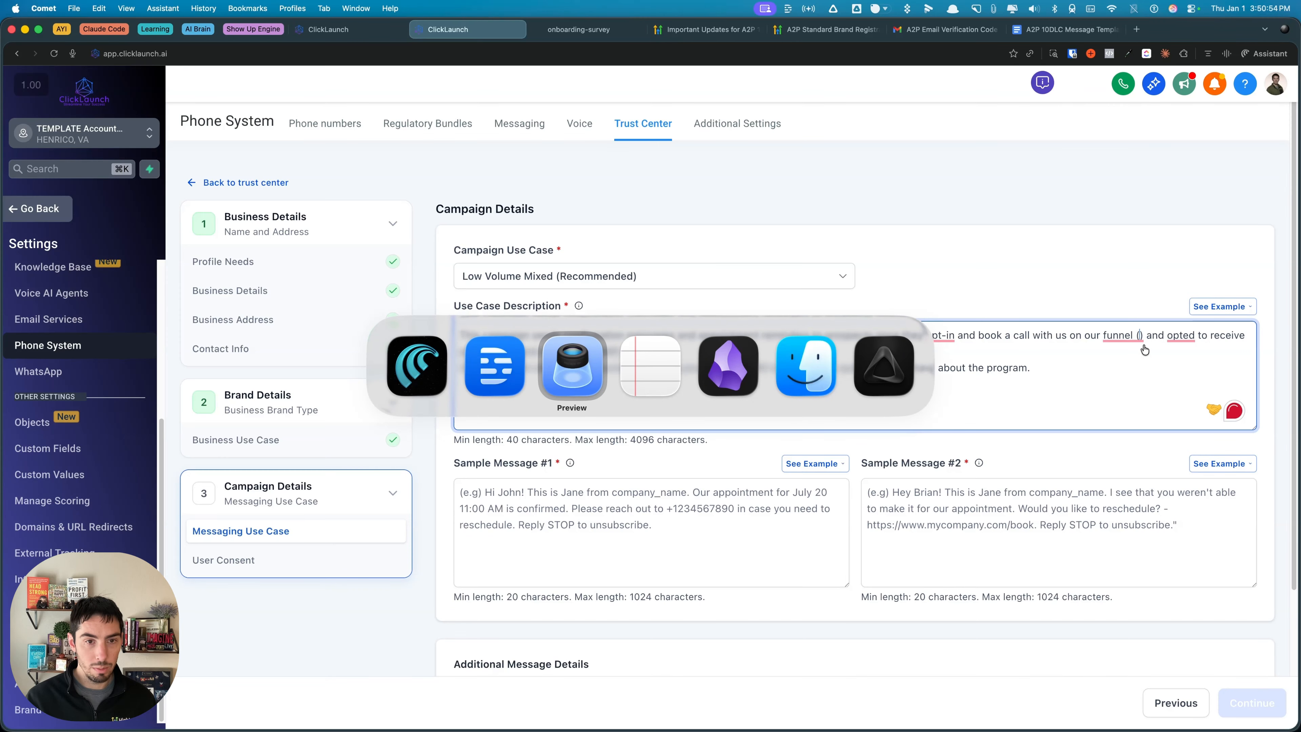
key("super+Tab")
key("super+Tab")
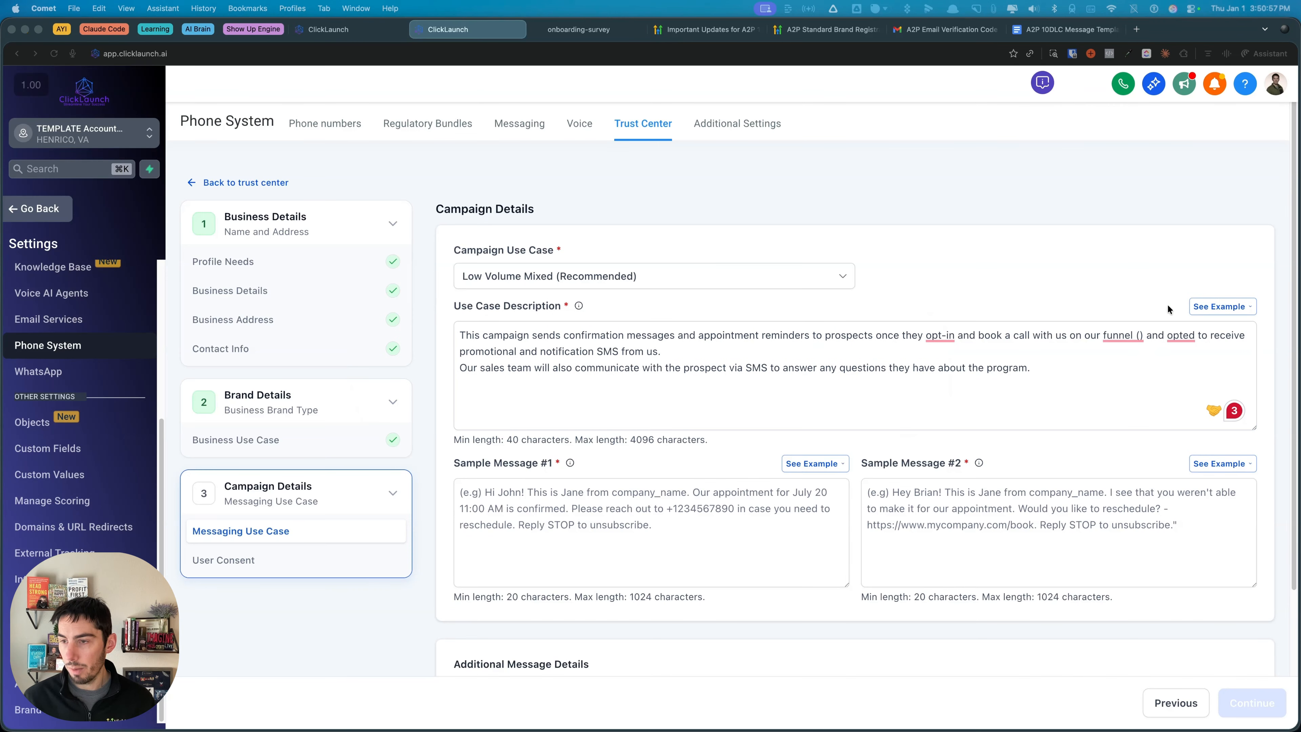
key("super+Tab")
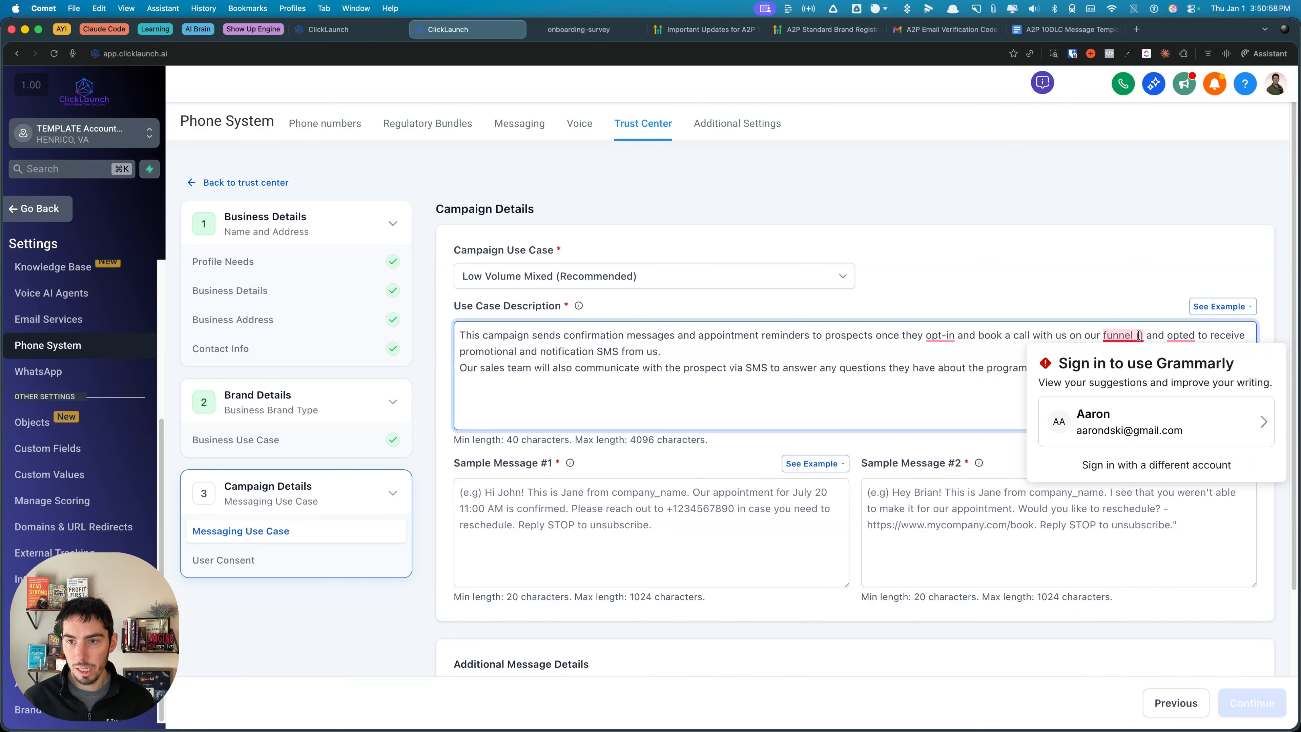
key("super+v")
key("BackSpace")
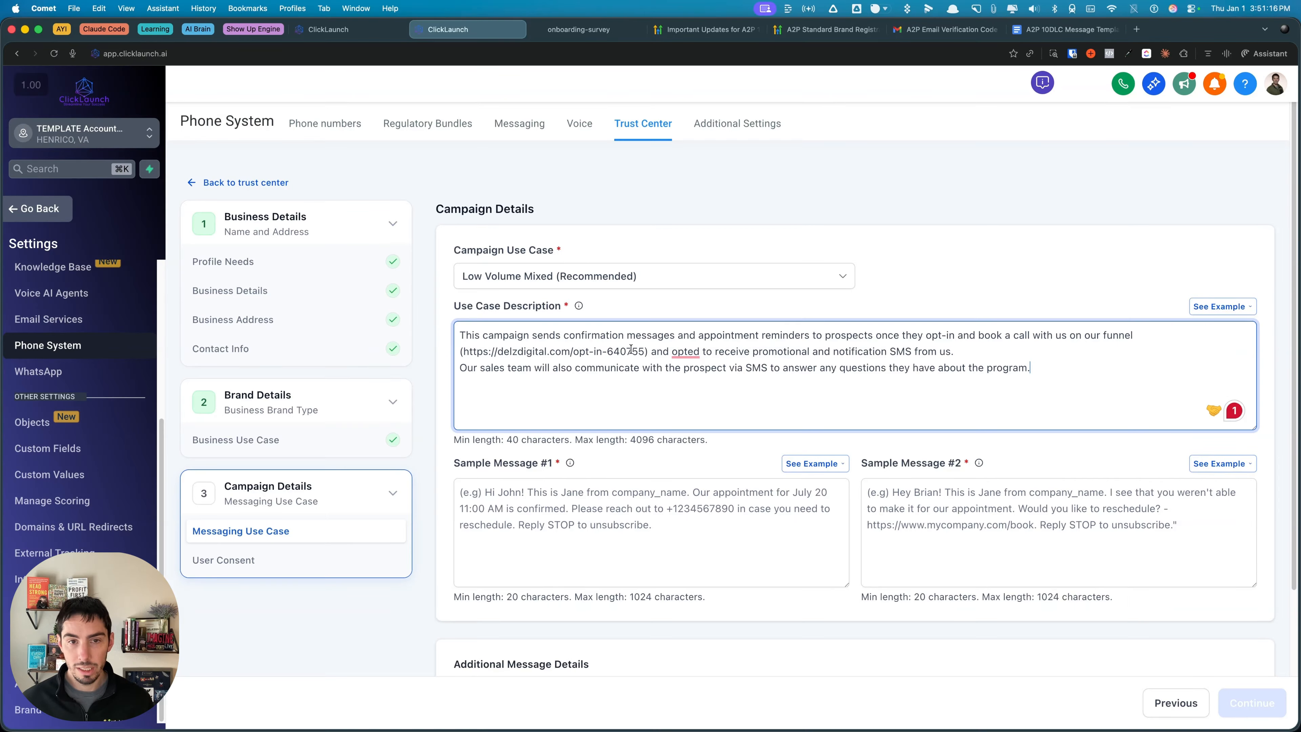
Step: Review the pasted opt-in link and the description's 40-character minimum length requirement
left_click_drag(490, 352, 871, 359)
left_click(793, 389)
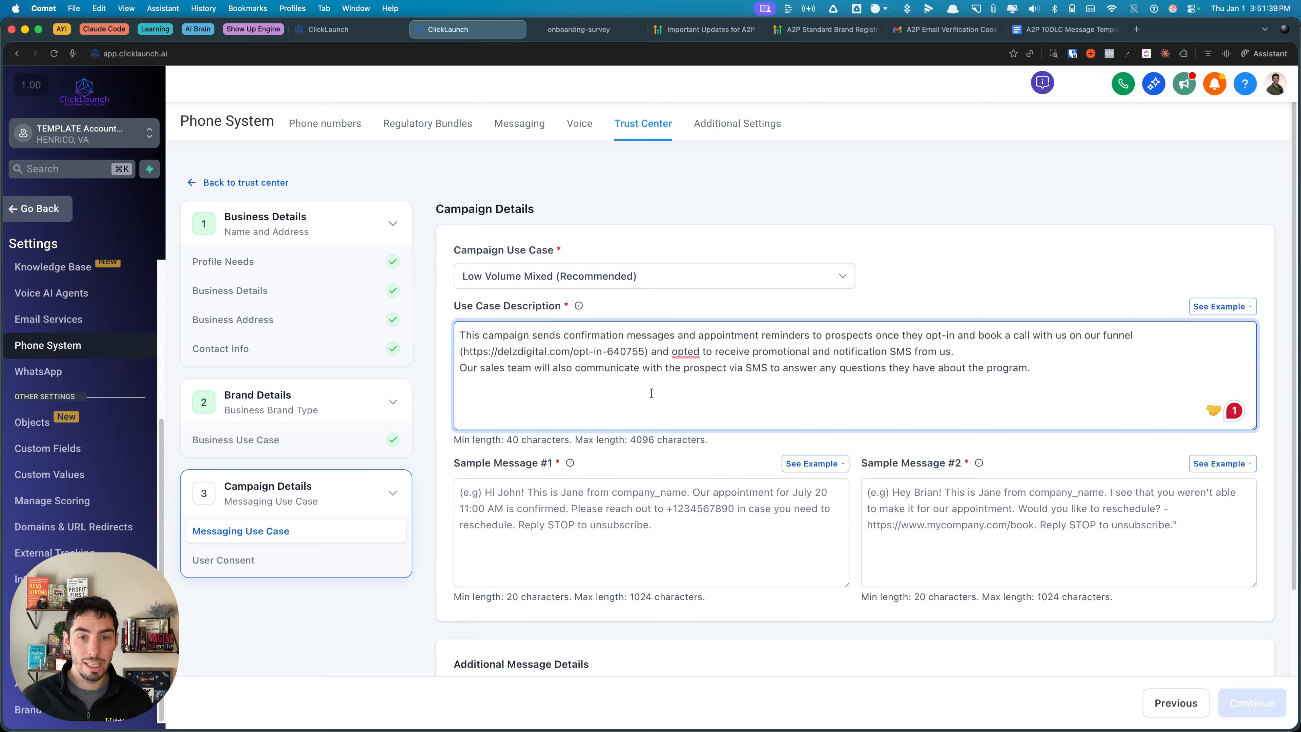
left_click_drag(505, 440, 568, 443)
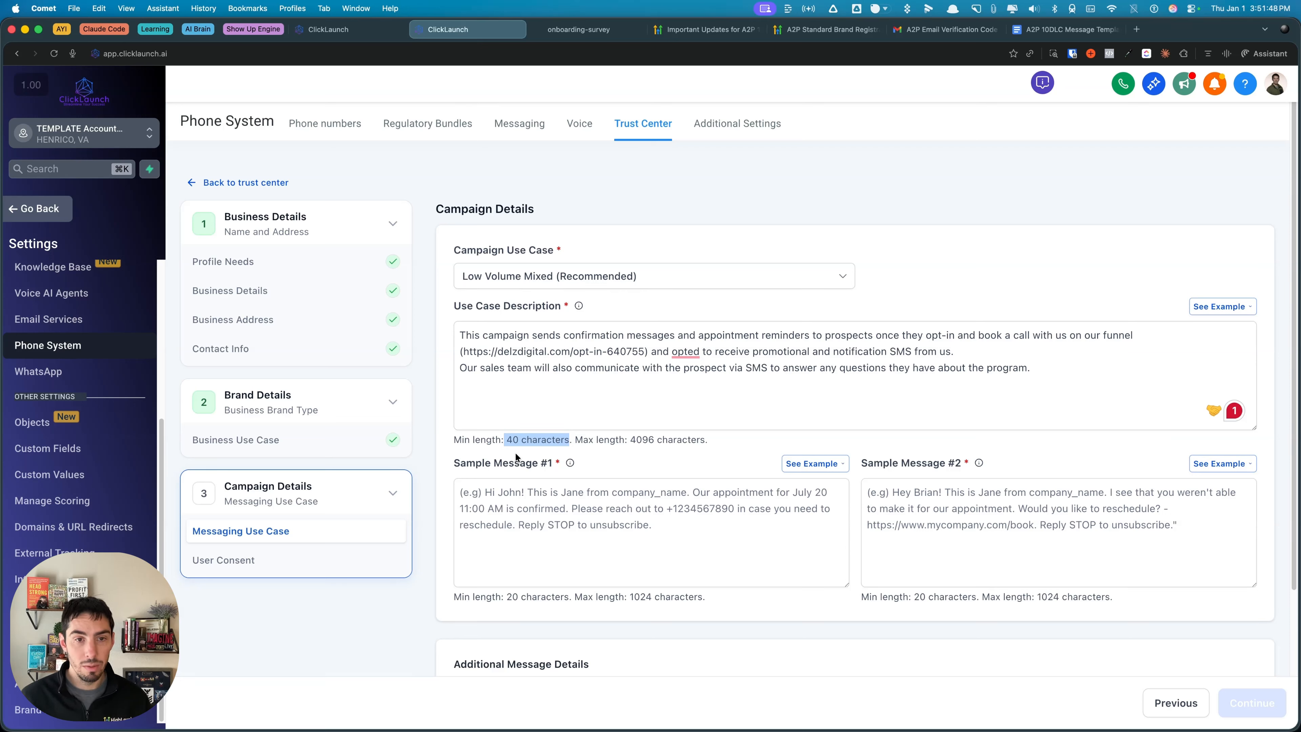
left_click(521, 388)
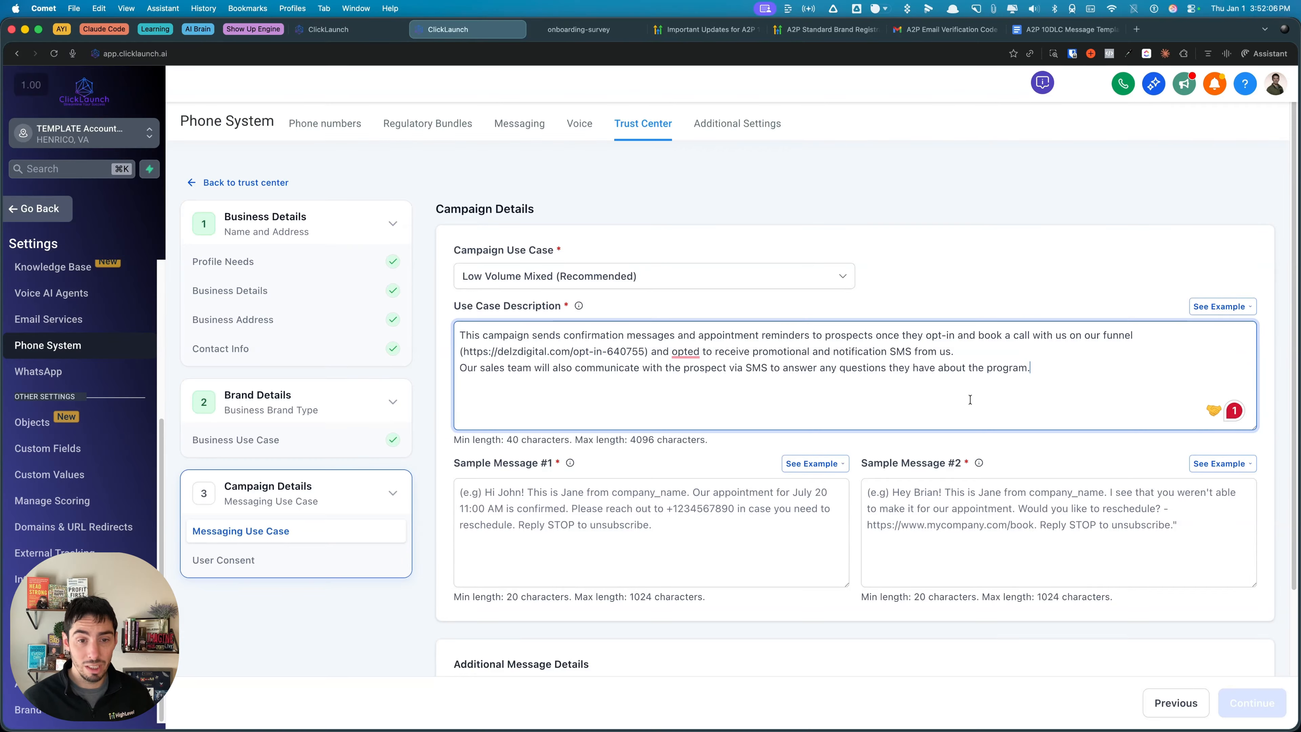
Step: Review the Sample Message #1 requirements and the example first sample messages
left_click_drag(454, 463, 550, 464)
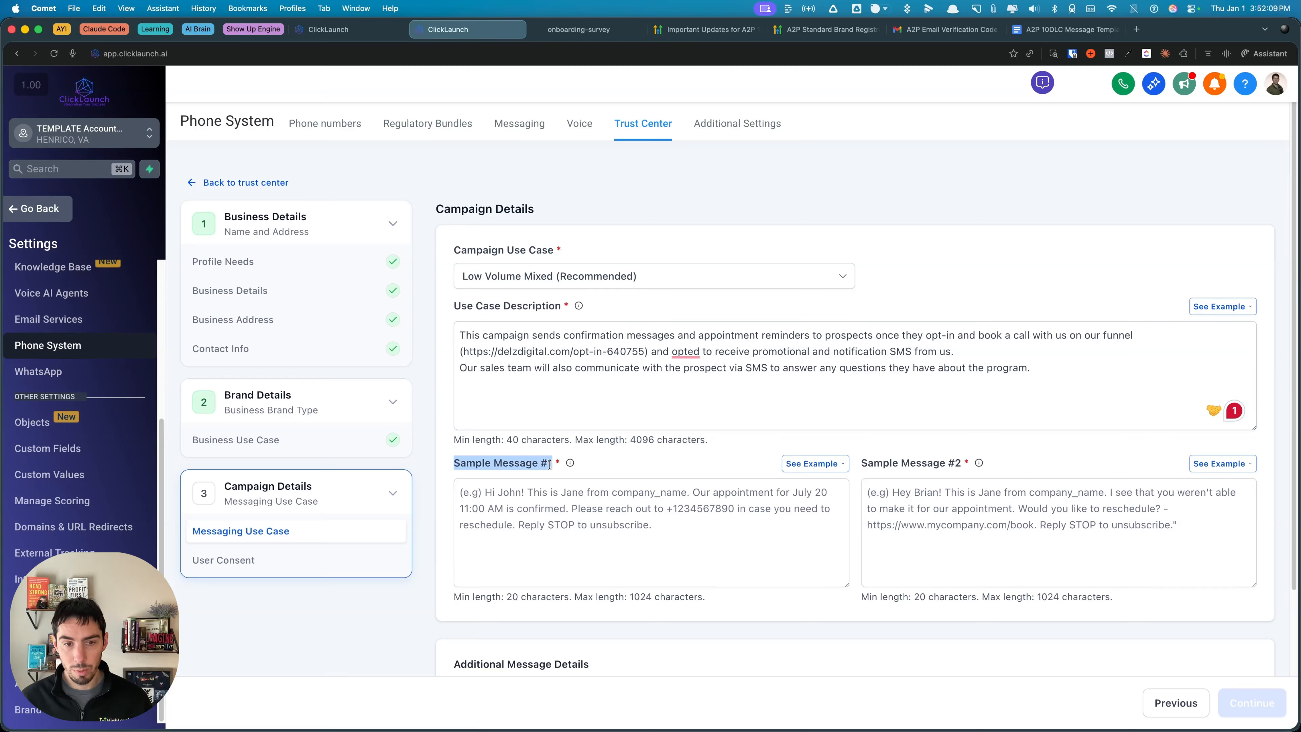
left_click(563, 510)
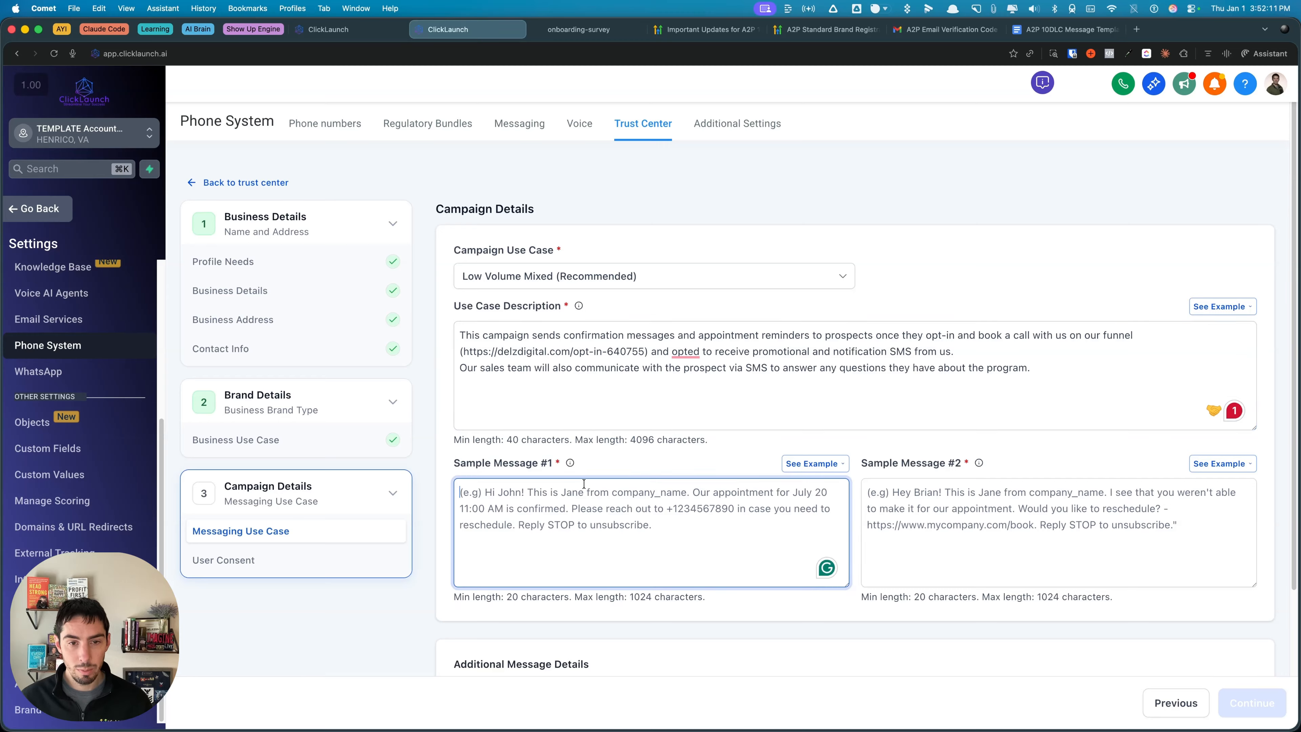
mouse_move(576, 306)
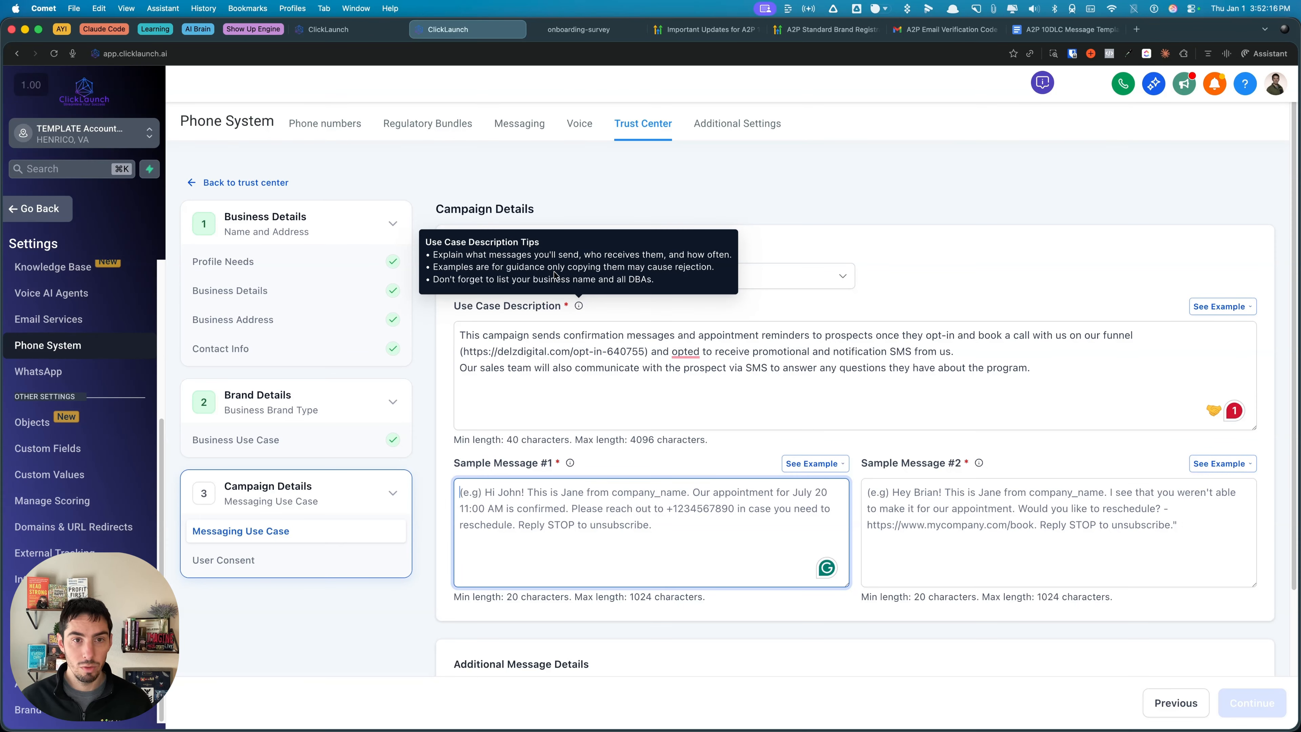
mouse_move(569, 463)
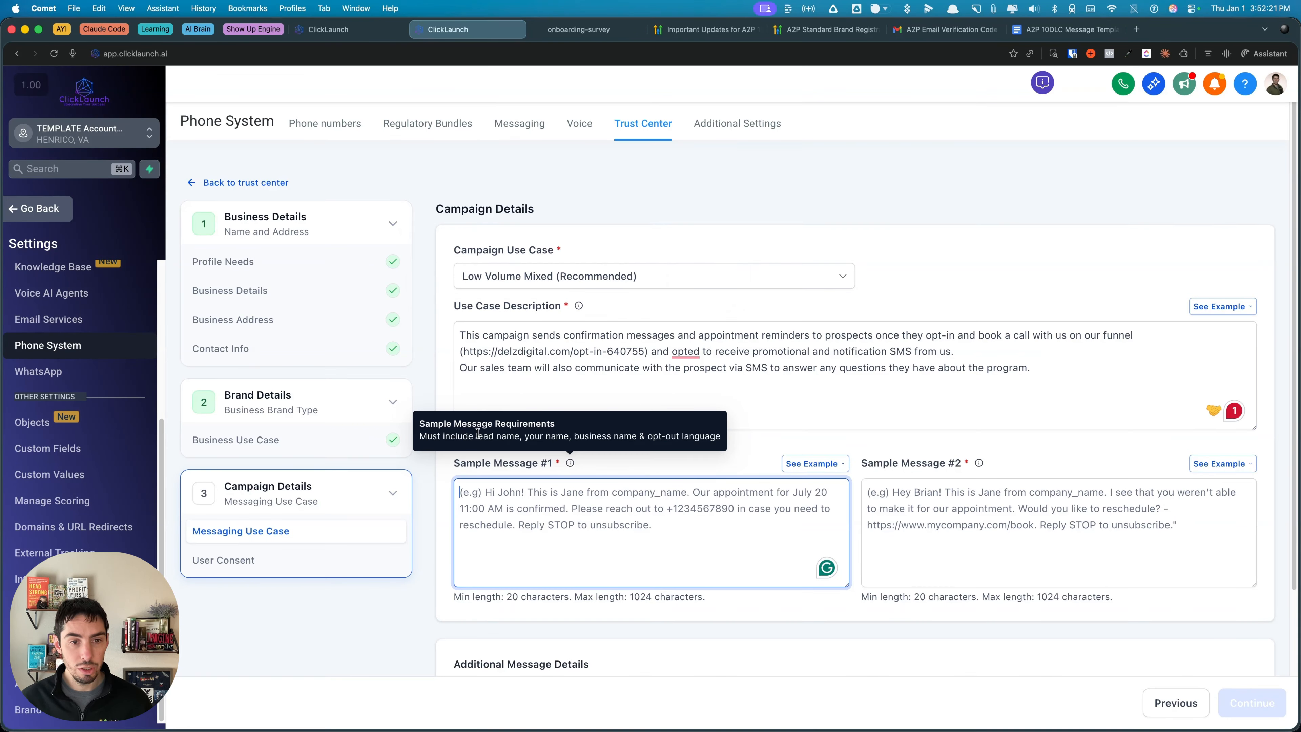
left_click_drag(469, 435, 722, 440)
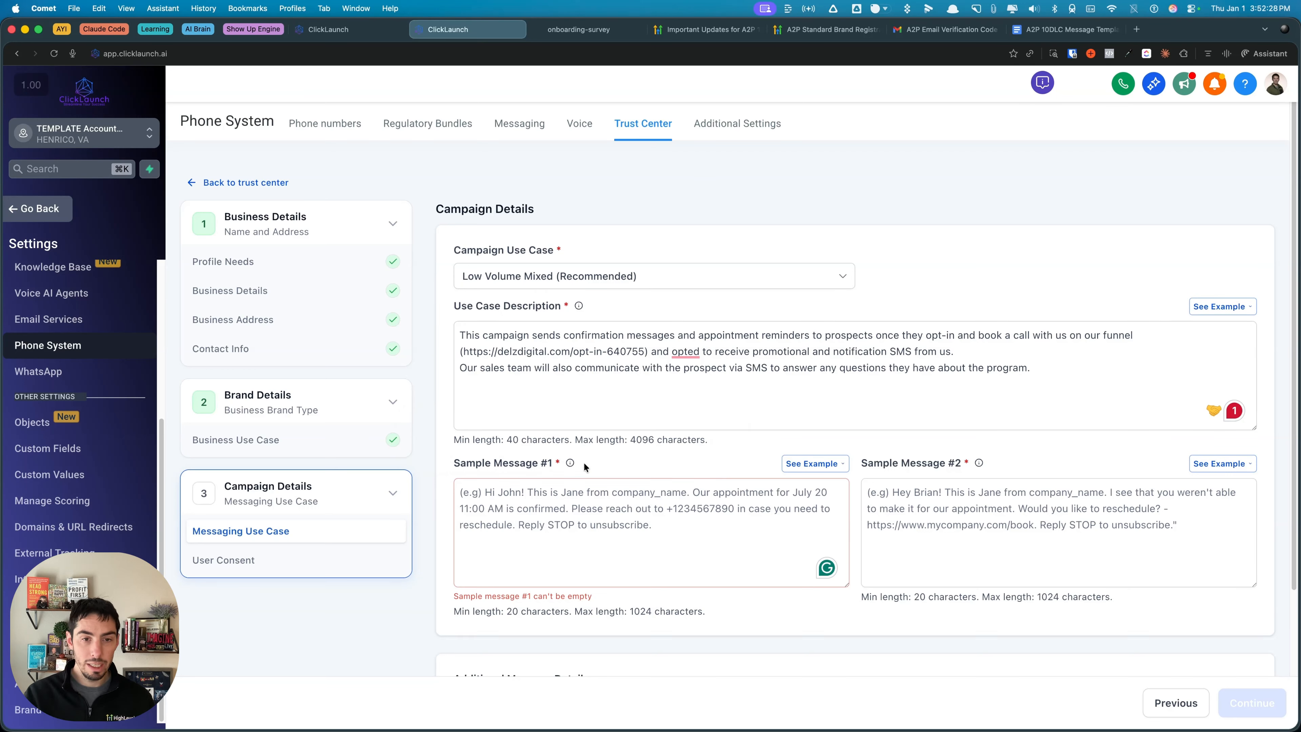
mouse_move(570, 464)
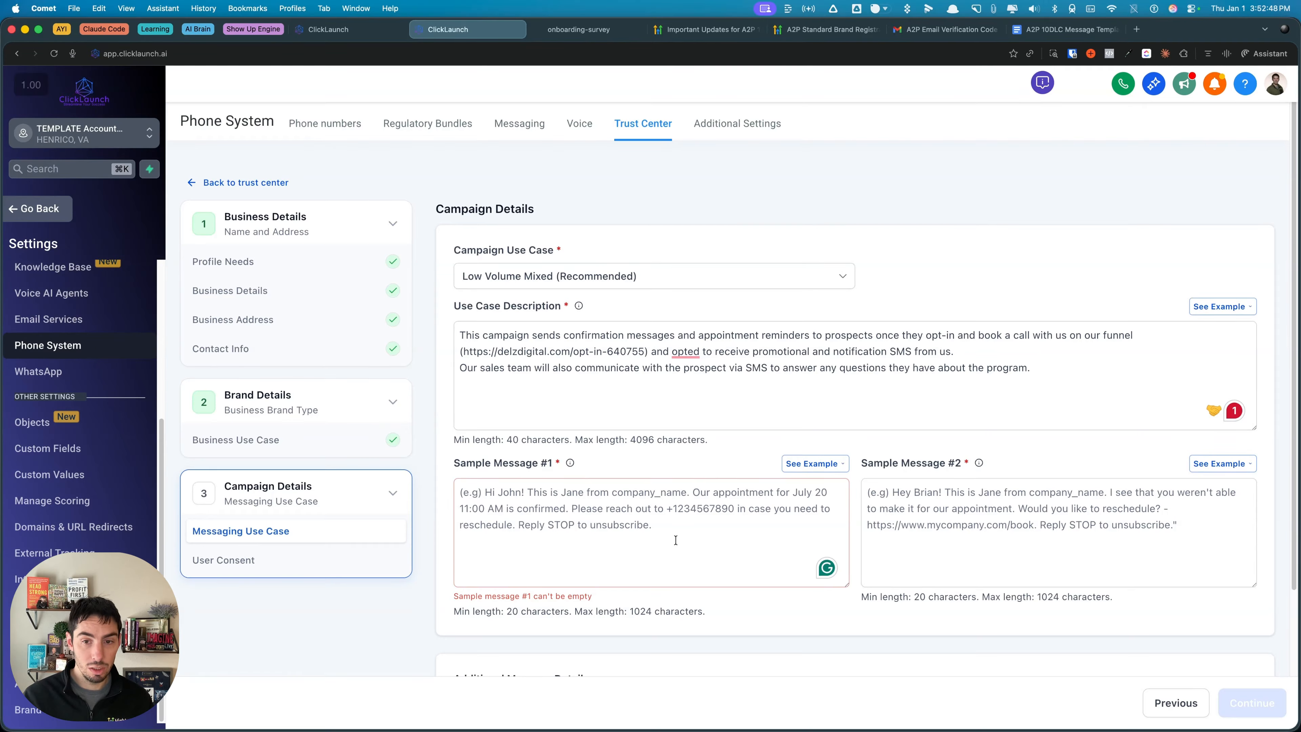
left_click(814, 463)
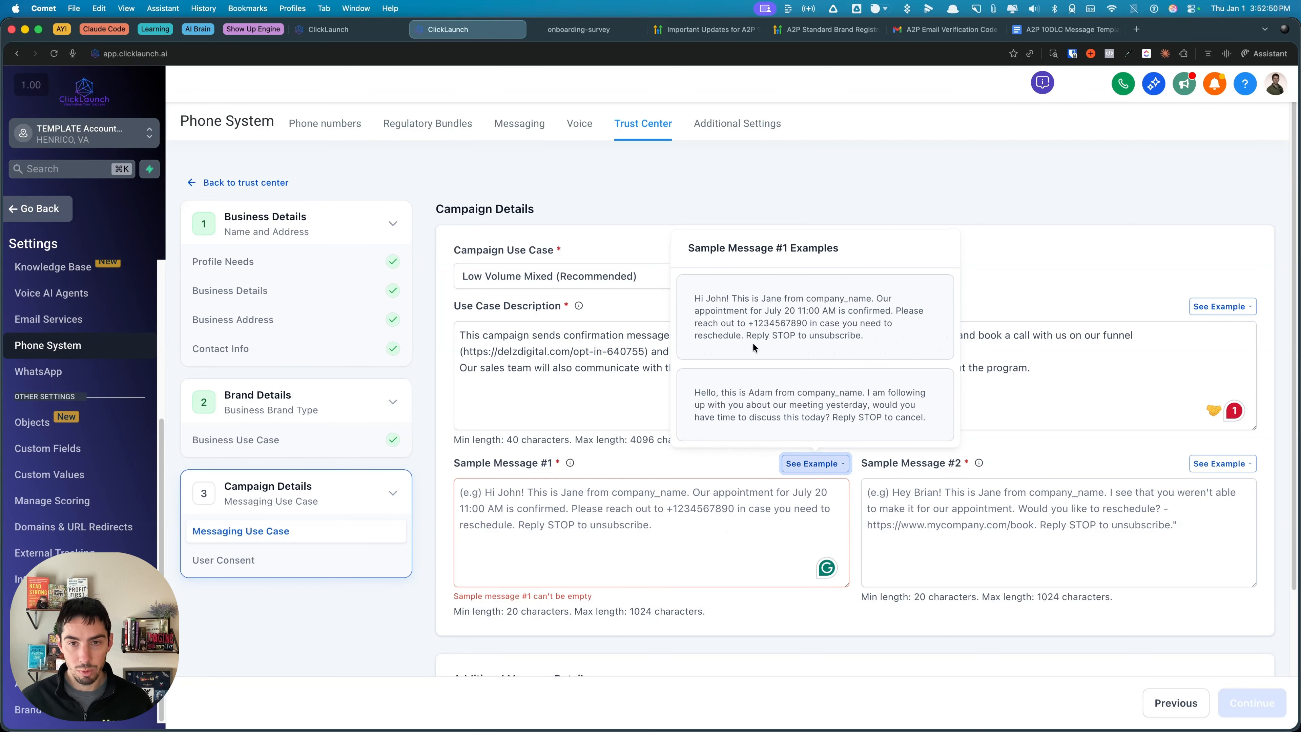
left_click(657, 534)
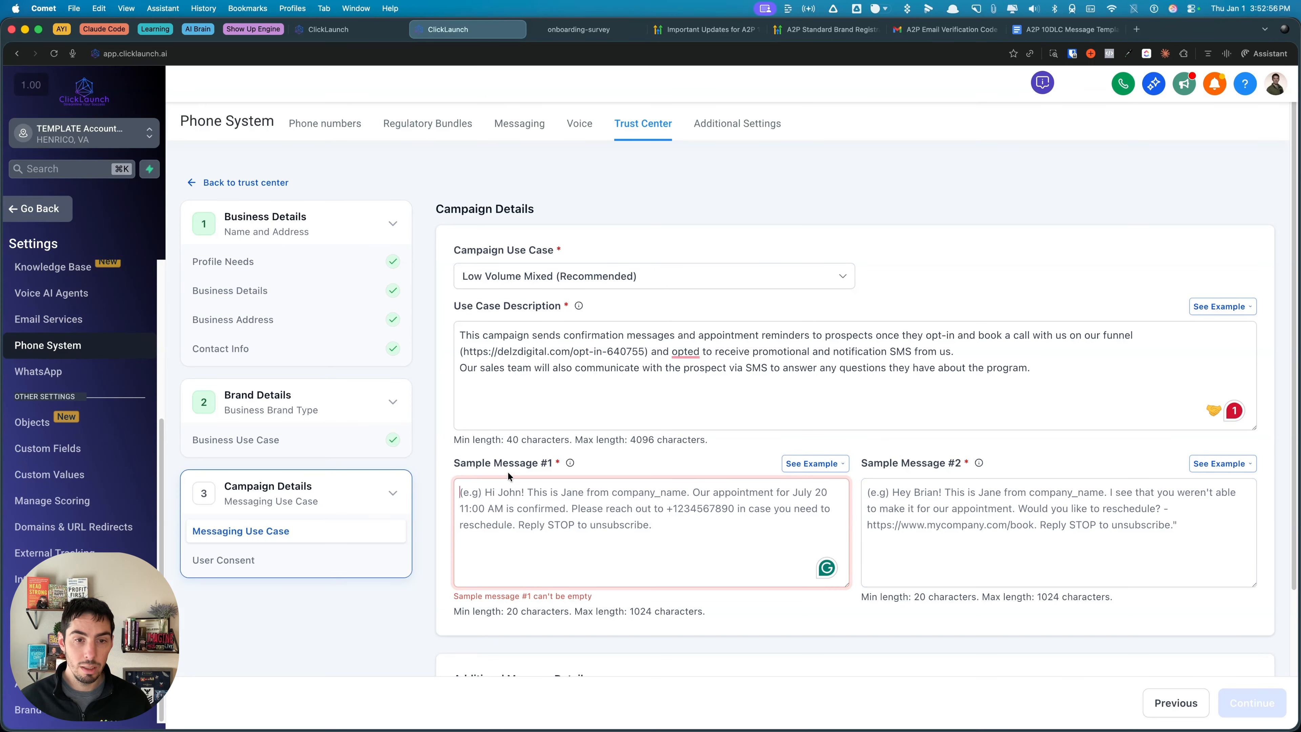
left_click(1065, 29)
Step: Paste the Sample Message 1 appointment-confirmation template from Docs into Sample Message #1
left_click(504, 391)
left_click_drag(558, 421, 415, 379)
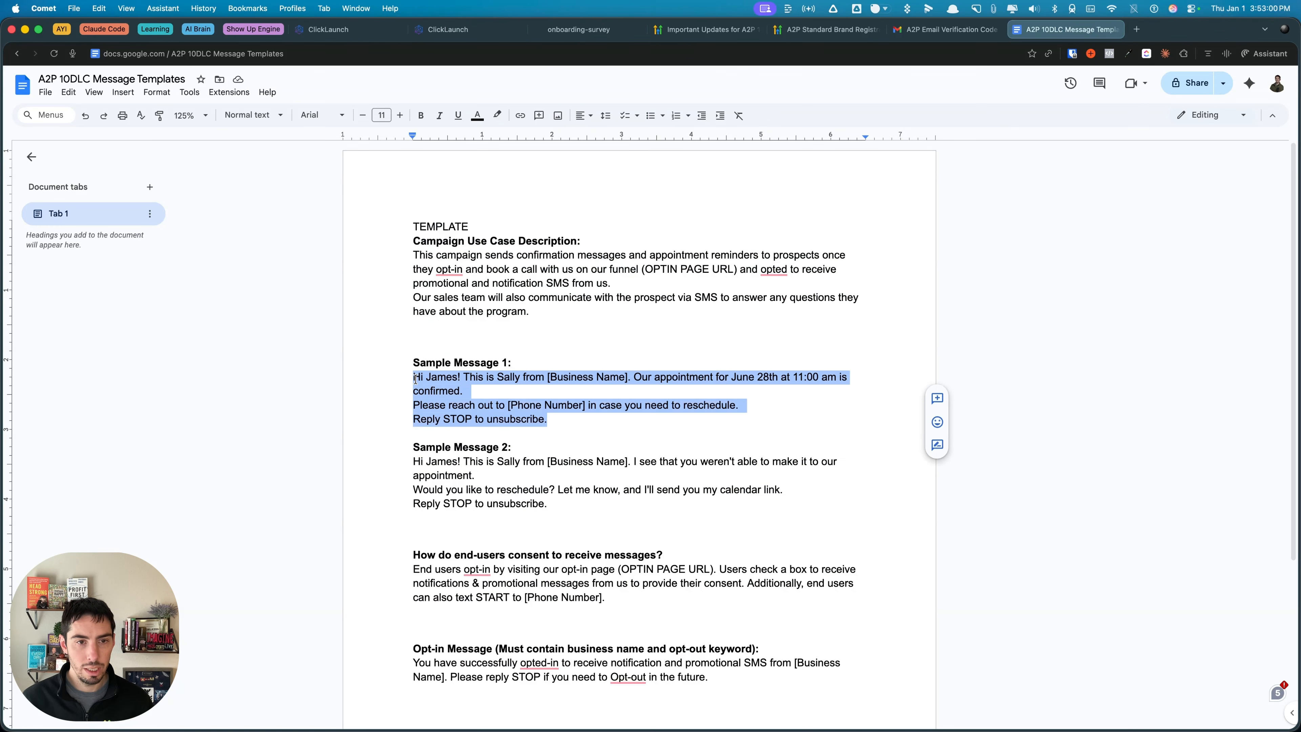
left_click(461, 29)
left_click(515, 489)
key("super+v")
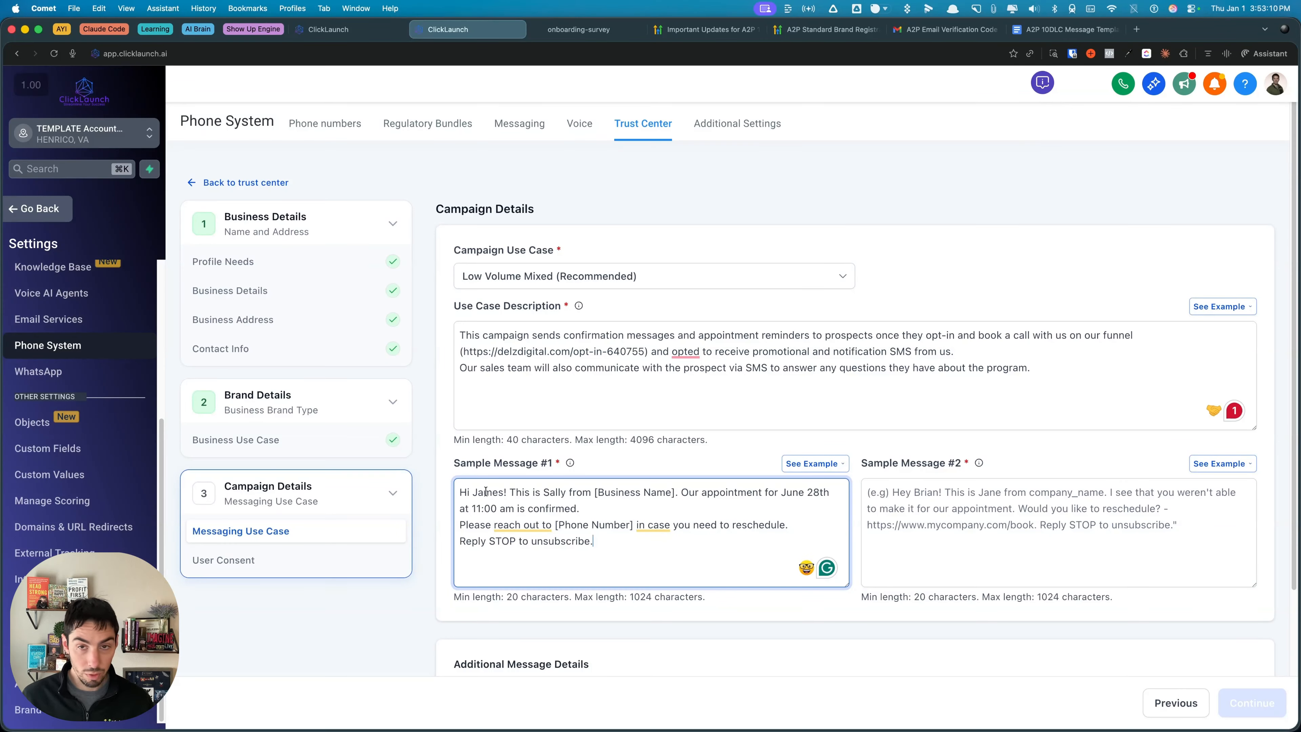
left_click_drag(594, 494, 673, 495)
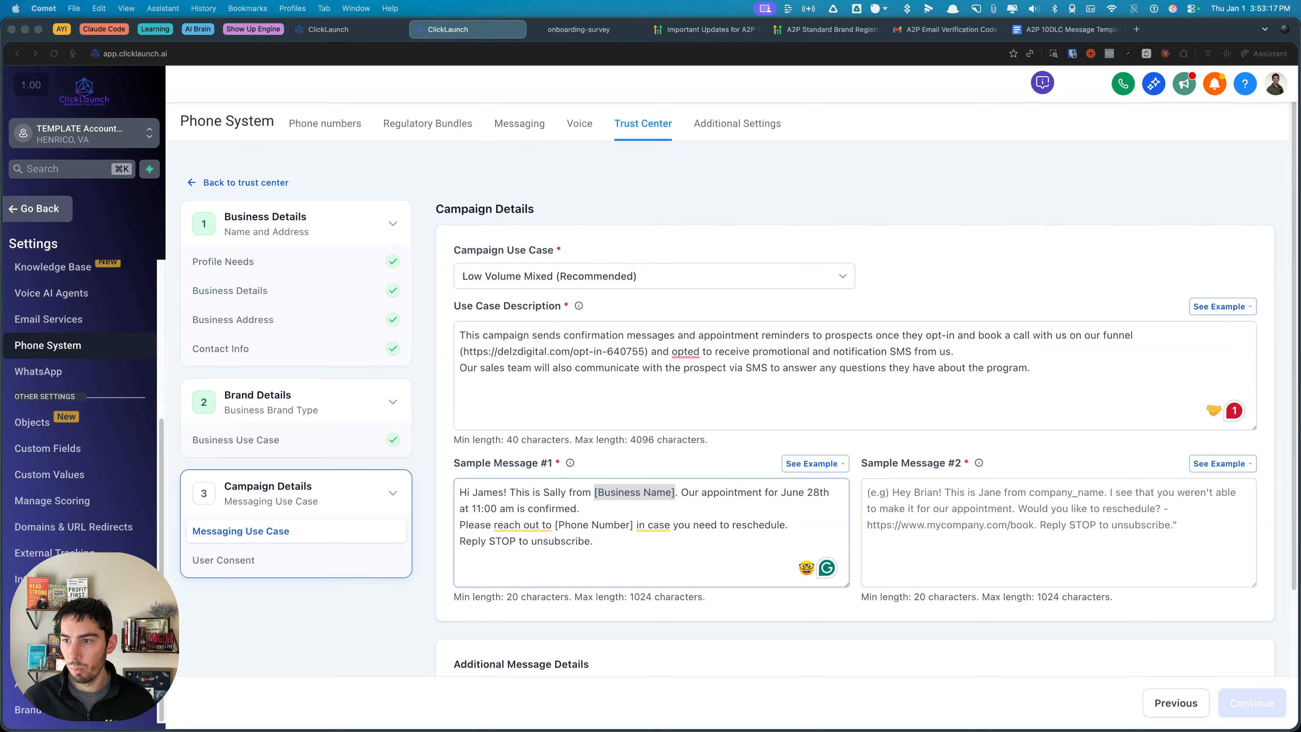
key("super+Tab")
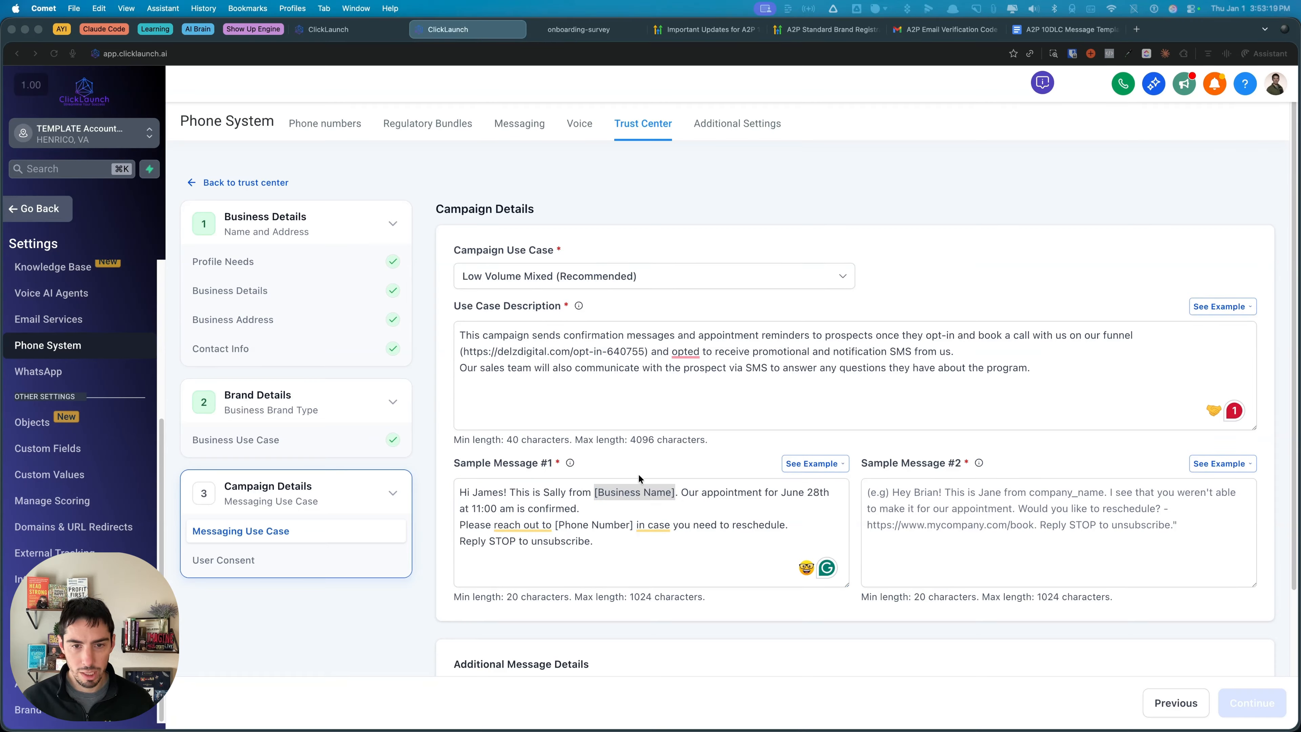
key("super+v")
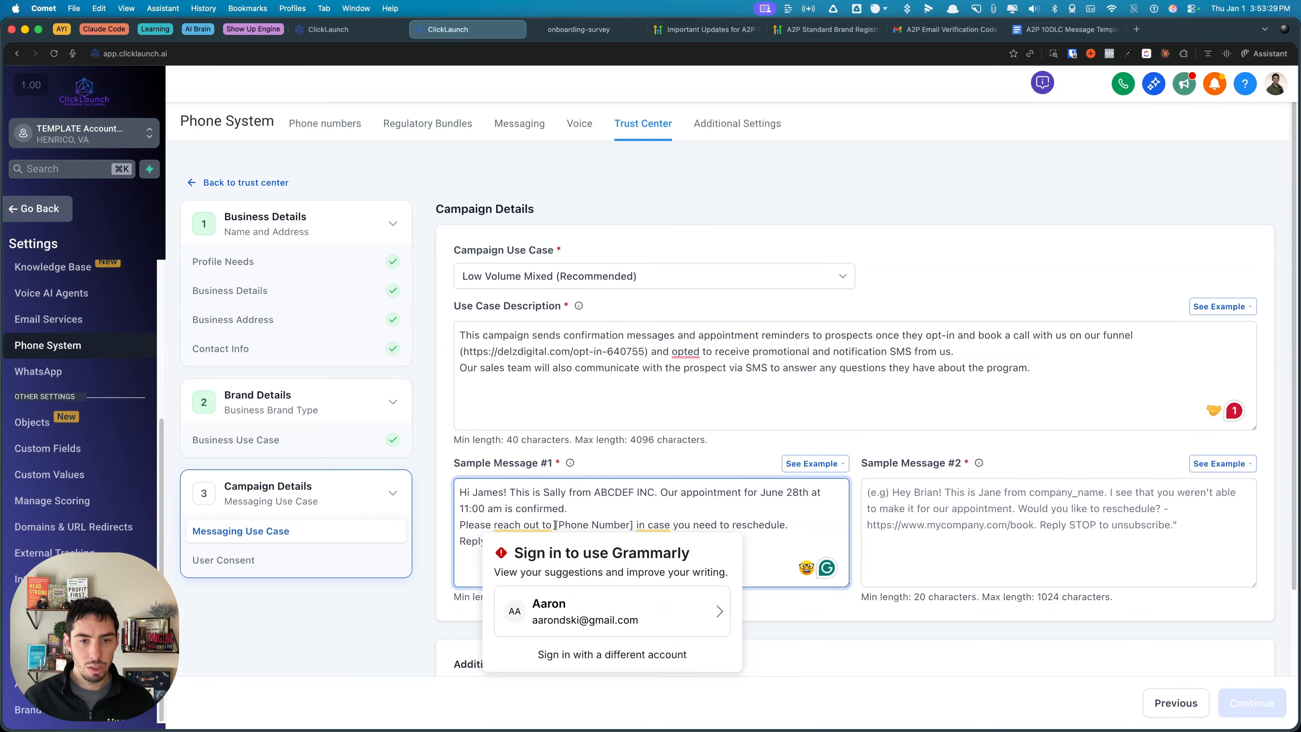
left_click_drag(554, 524, 595, 526)
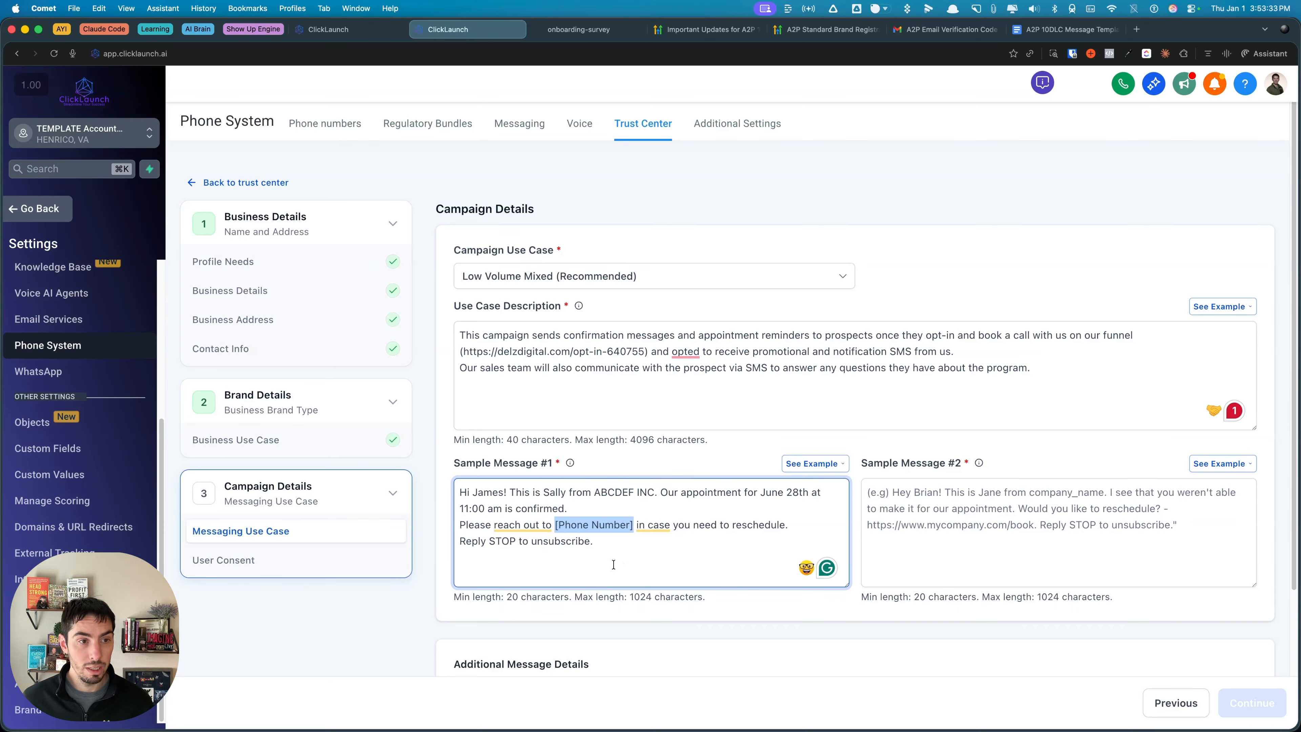
type("915")
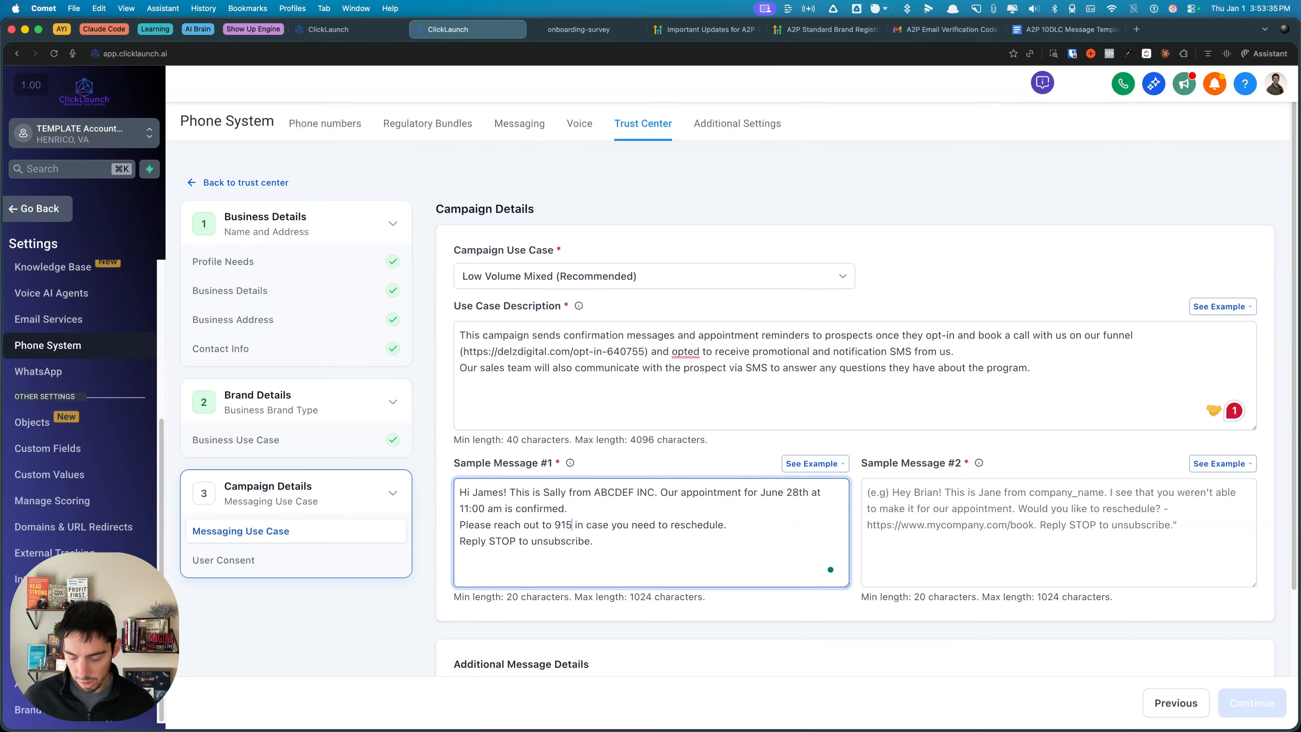
type("-555-6666")
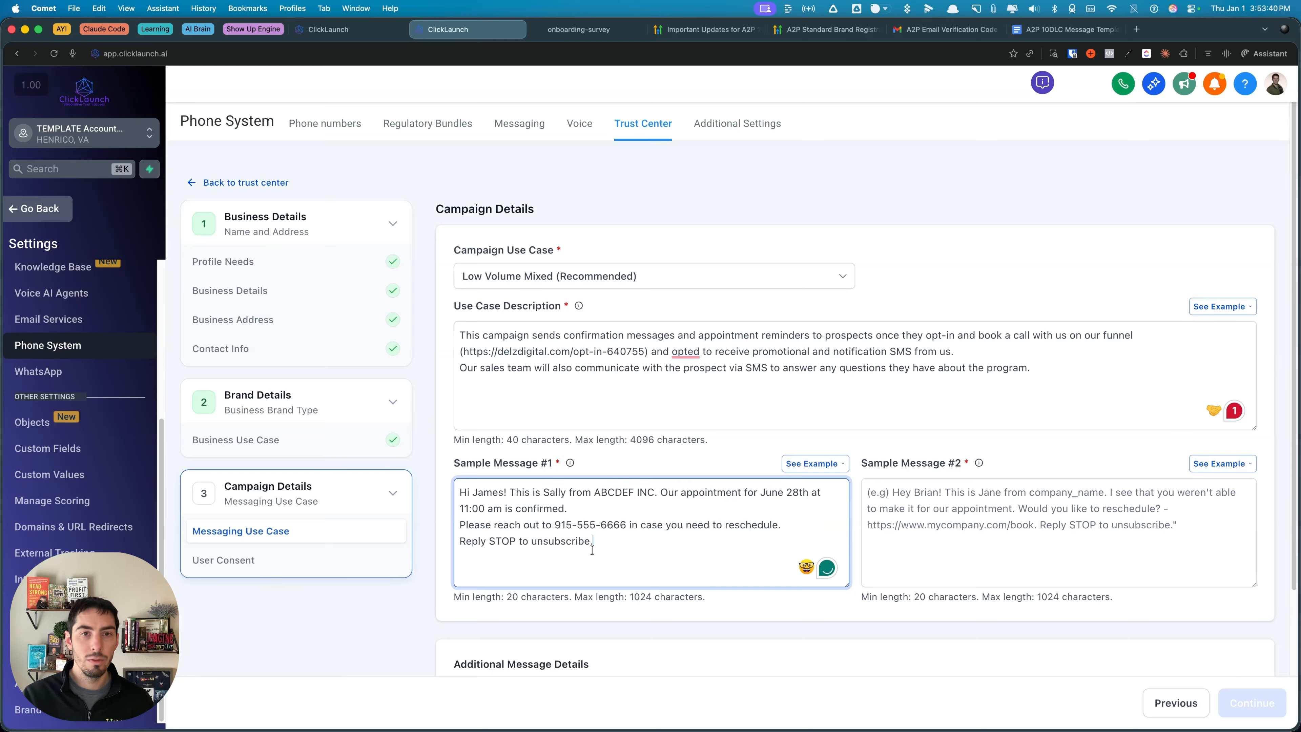
Step: Review the Reply STOP opt-out line in Sample Message #1
left_click_drag(460, 542, 624, 543)
left_click(625, 542)
mouse_move(569, 462)
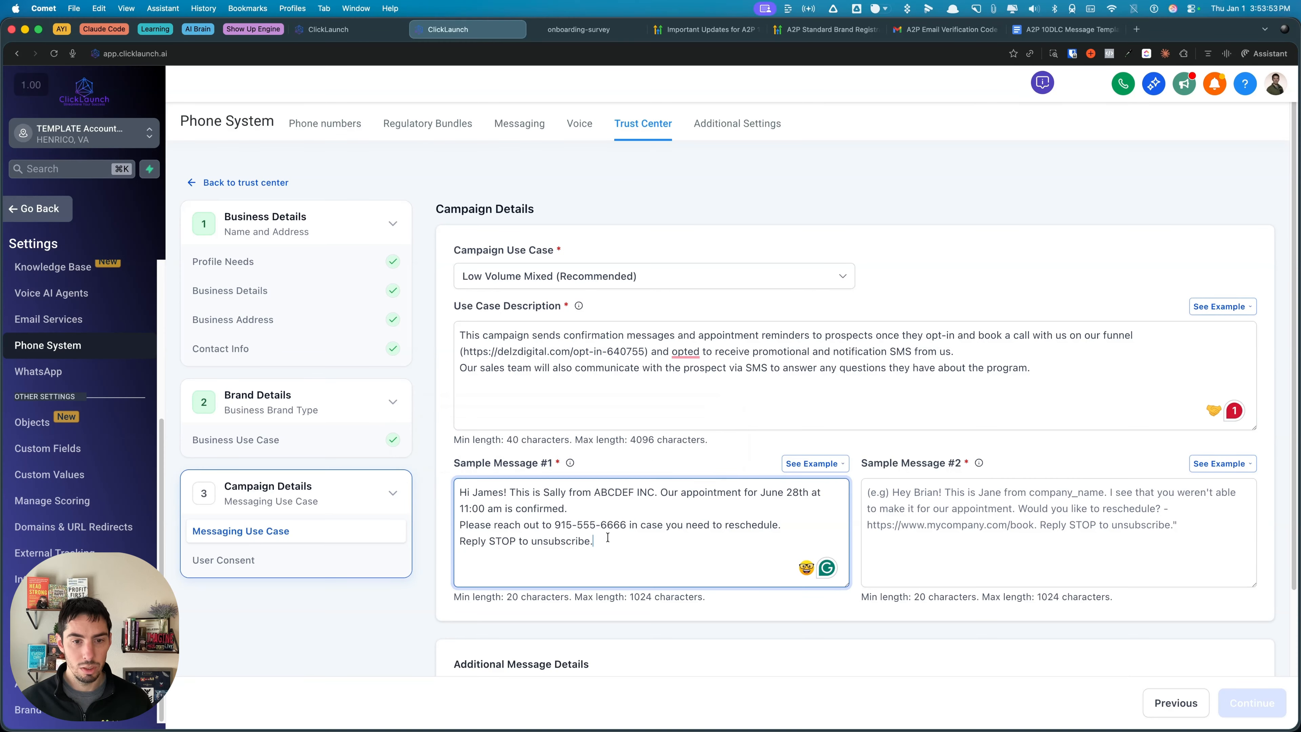
left_click_drag(605, 541, 467, 550)
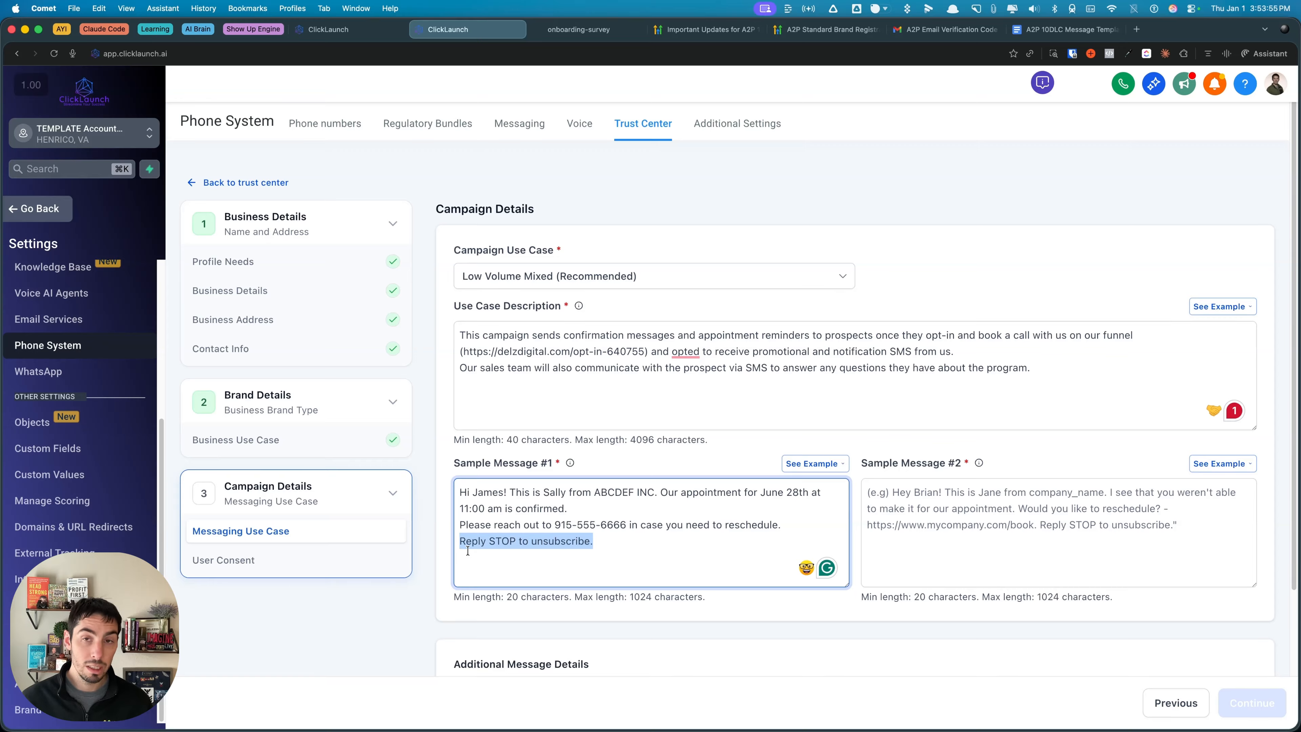
left_click(521, 560)
key("super+a")
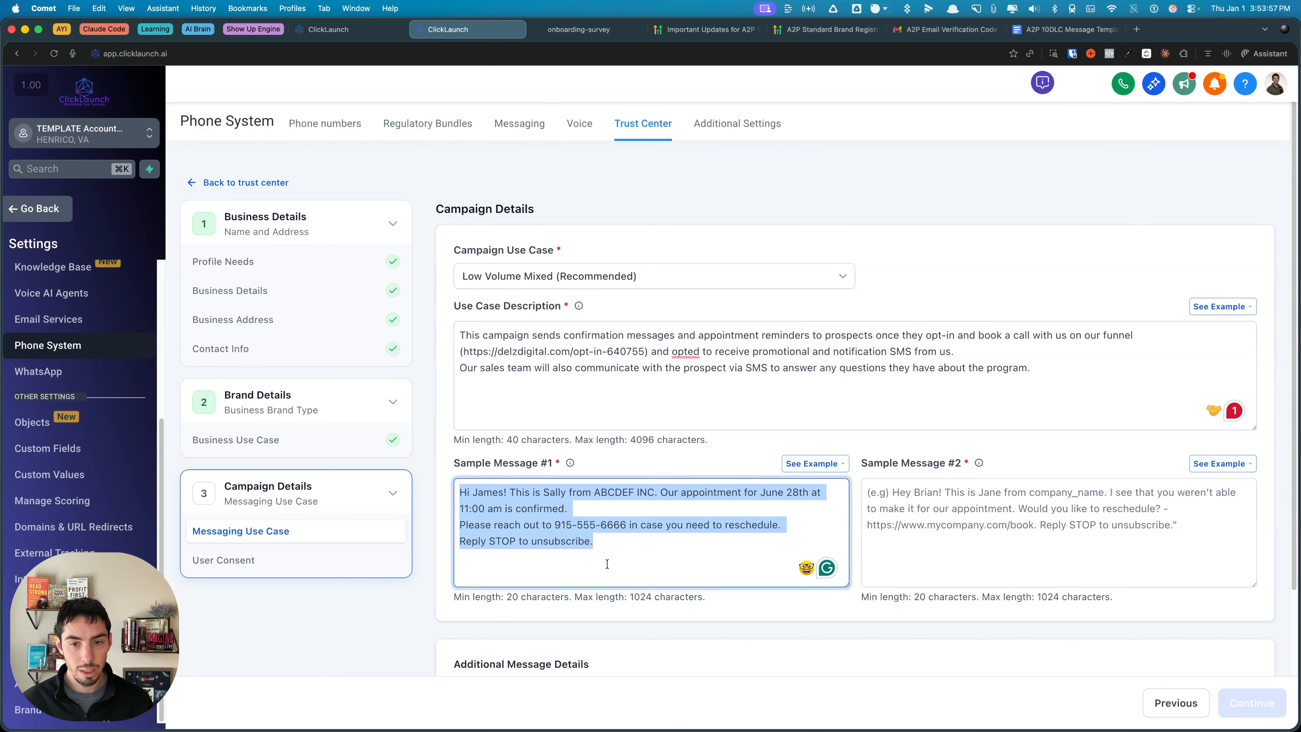
left_click(574, 539)
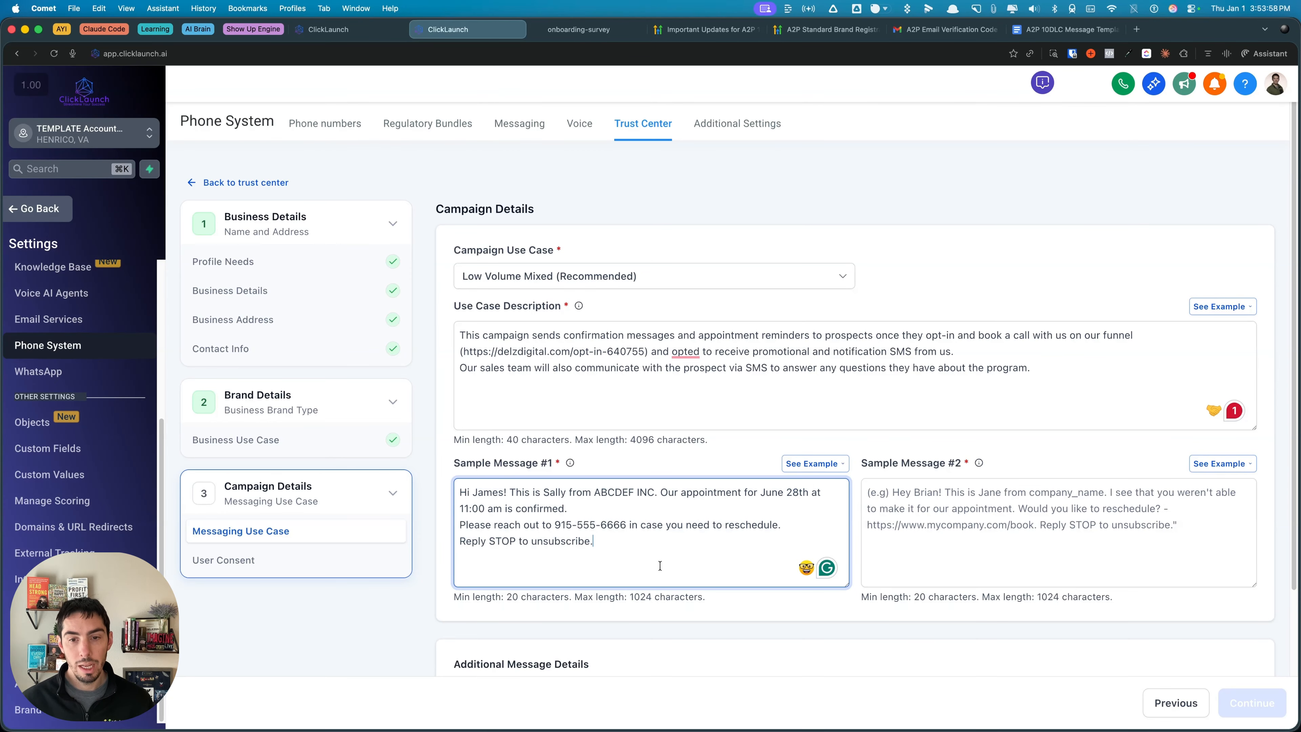
Step: Paste the Sample Message 2 missed-appointment reschedule template from Docs into Sample Message #2
left_click(947, 512)
left_click(1065, 29)
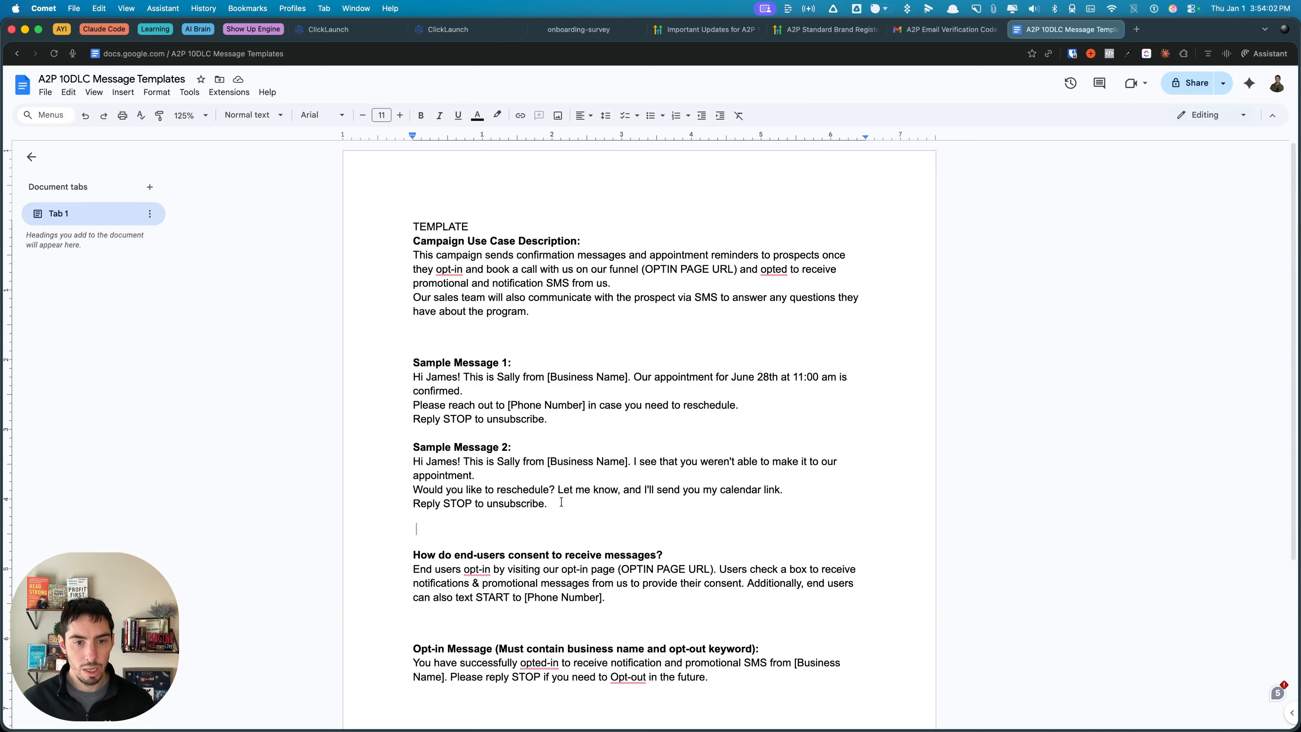
left_click_drag(561, 501, 409, 460)
left_click(476, 31)
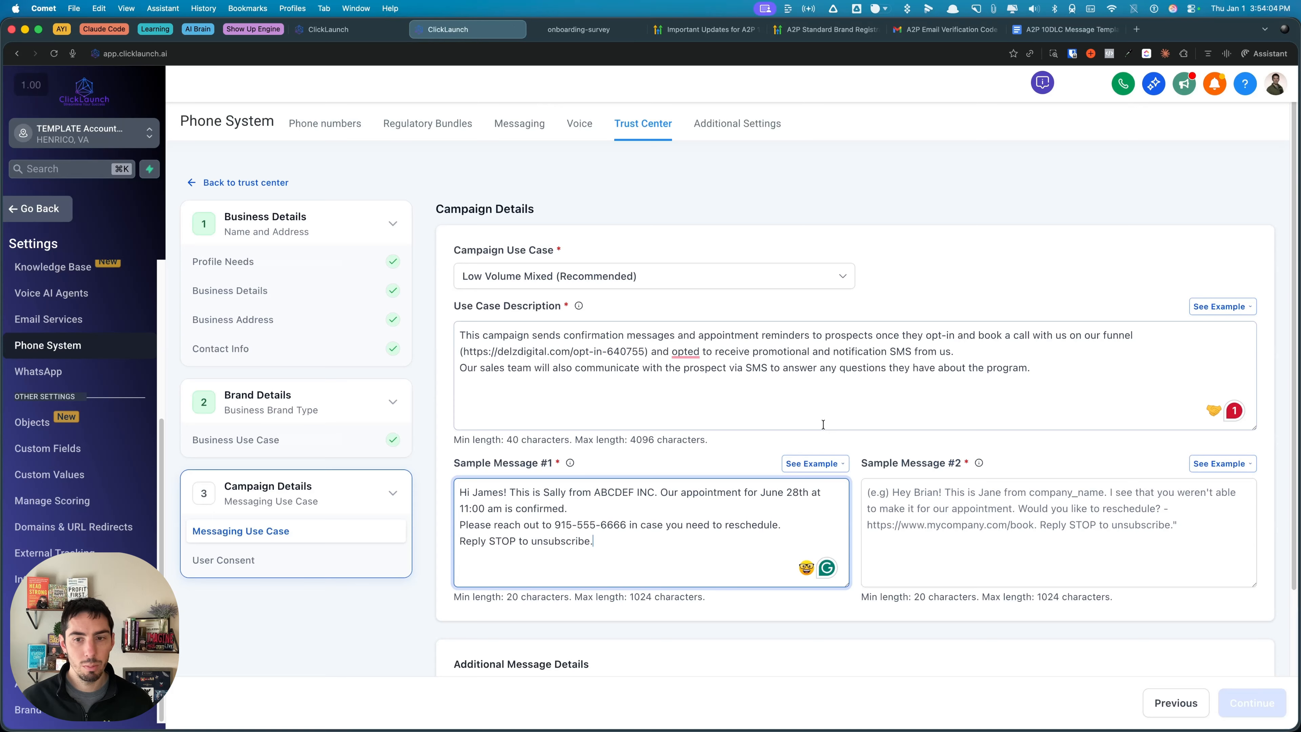
left_click(919, 543)
key("super+v")
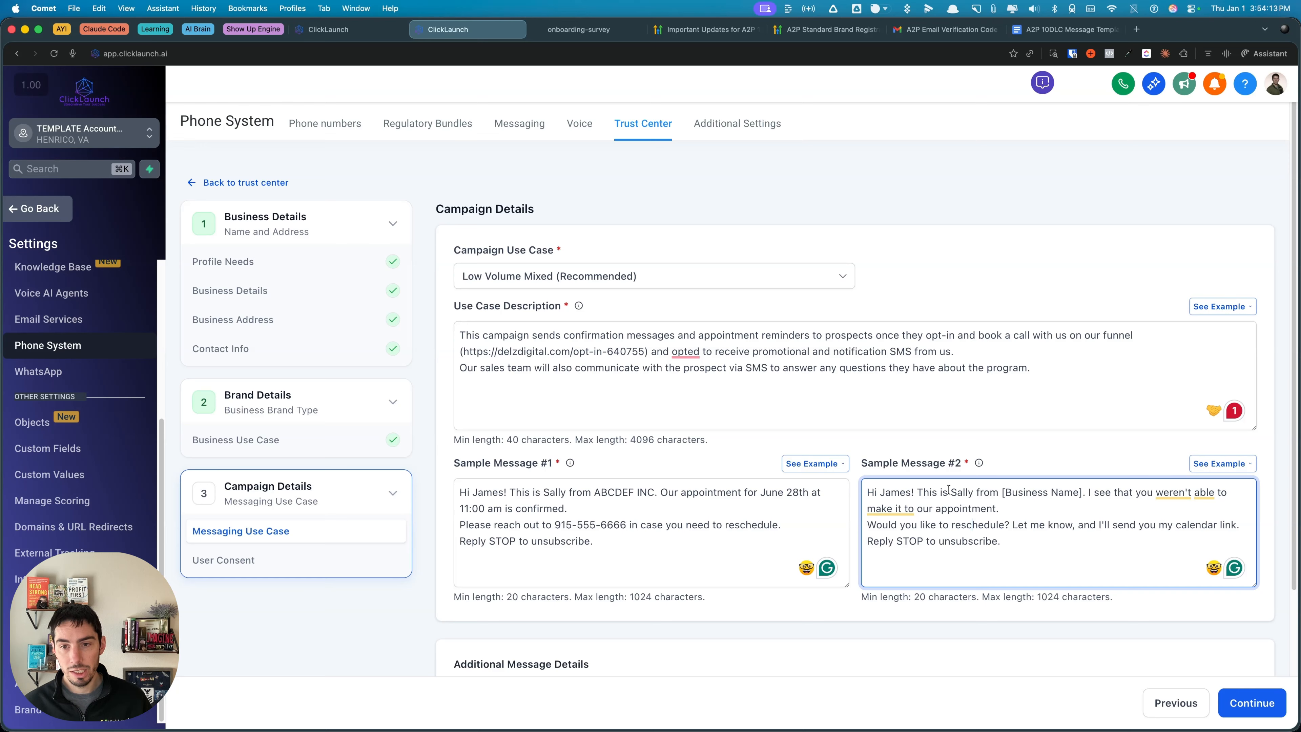
Step: Replace [Business Name] with ABCDEF INC in Sample Message #2 and check its opt-out line
left_click_drag(1003, 492, 1080, 491)
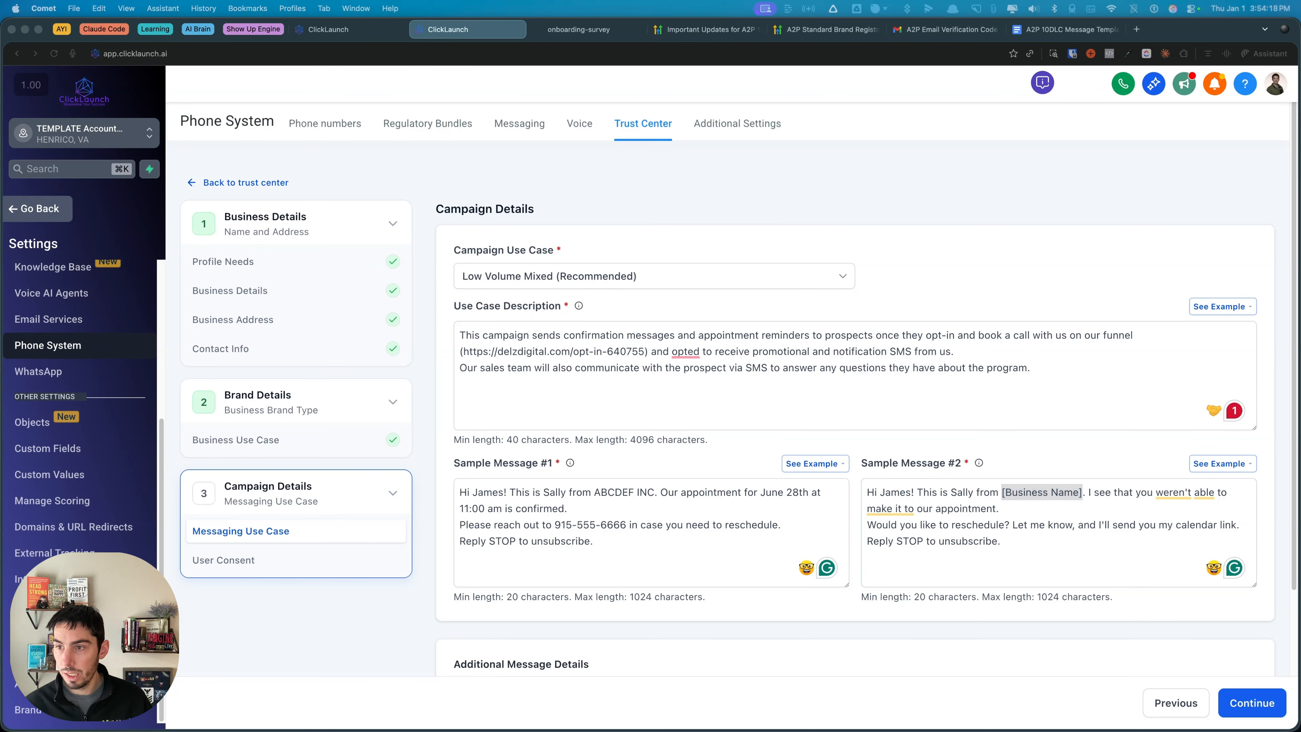
key("super+v")
mouse_move(1079, 493)
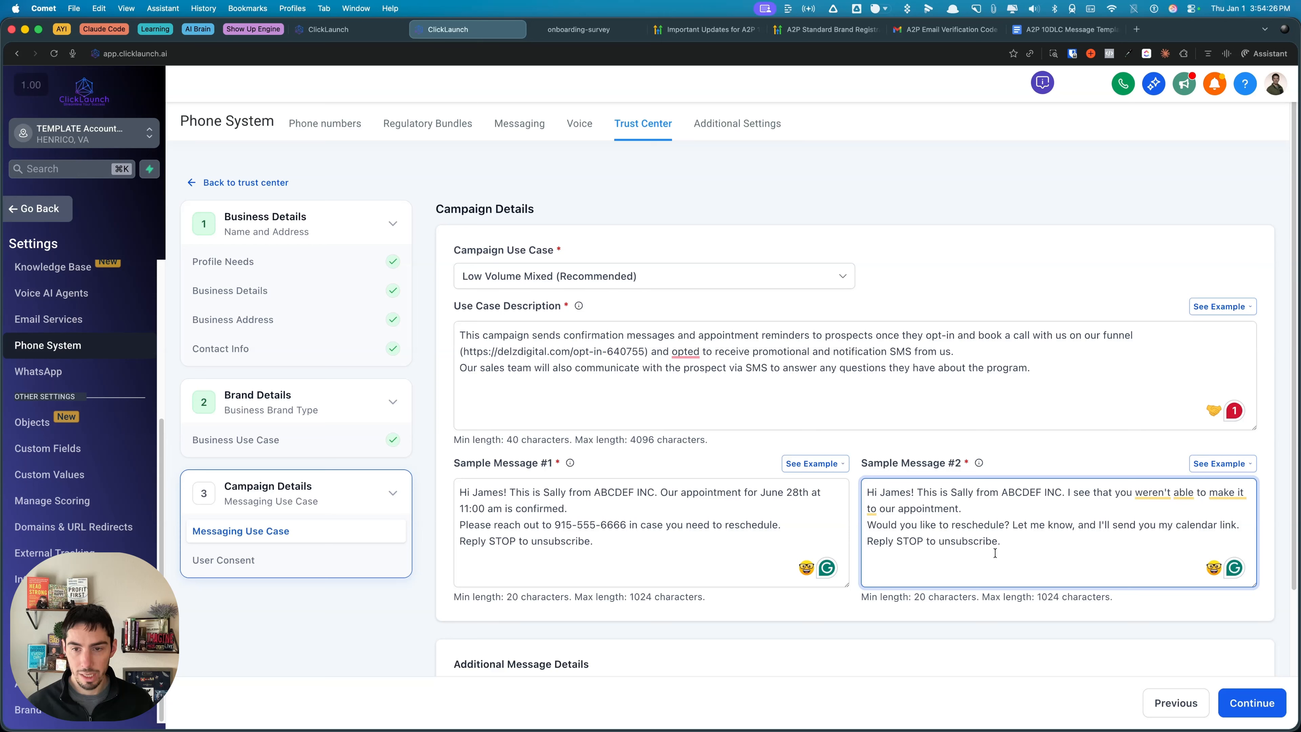
left_click_drag(1001, 542, 864, 546)
Step: Review message 2's calendar-link sentence and the Additional Message Details checkboxes
left_click(970, 576)
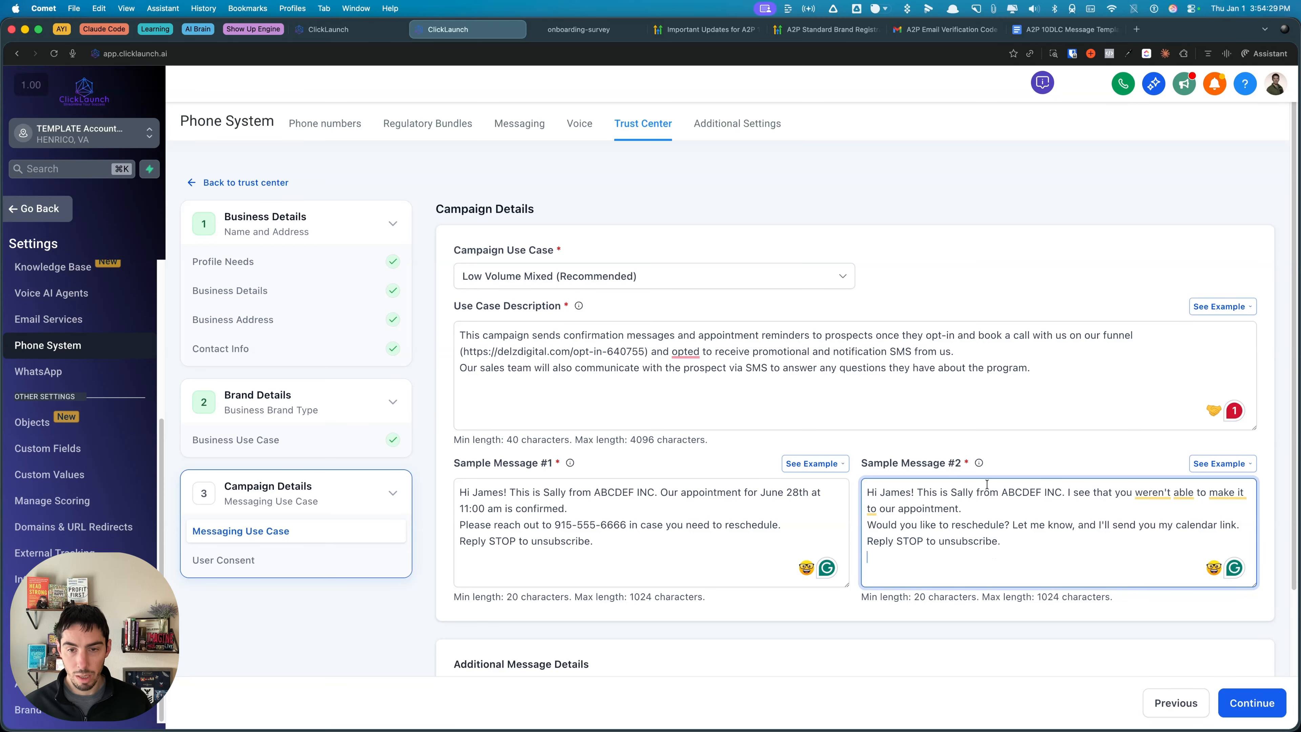
scroll(986, 484, "down", 4)
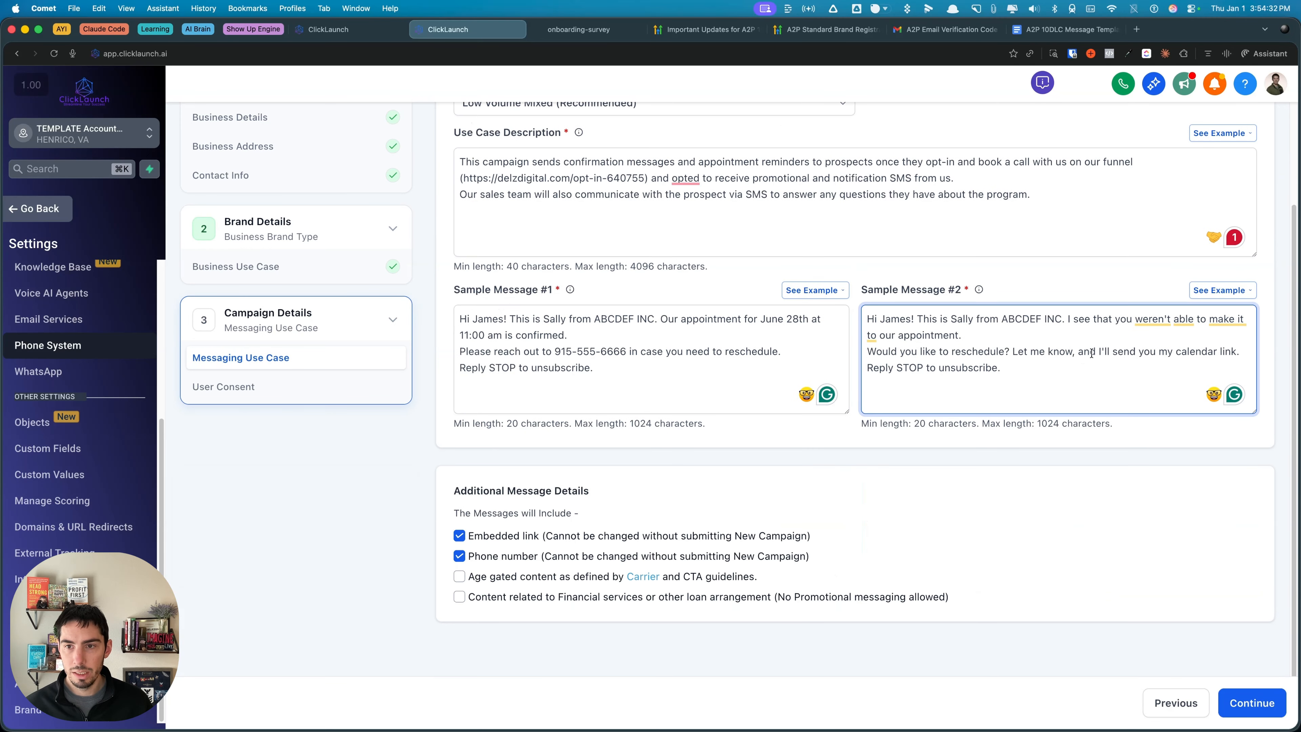
left_click_drag(1077, 352, 1244, 352)
left_click(541, 479)
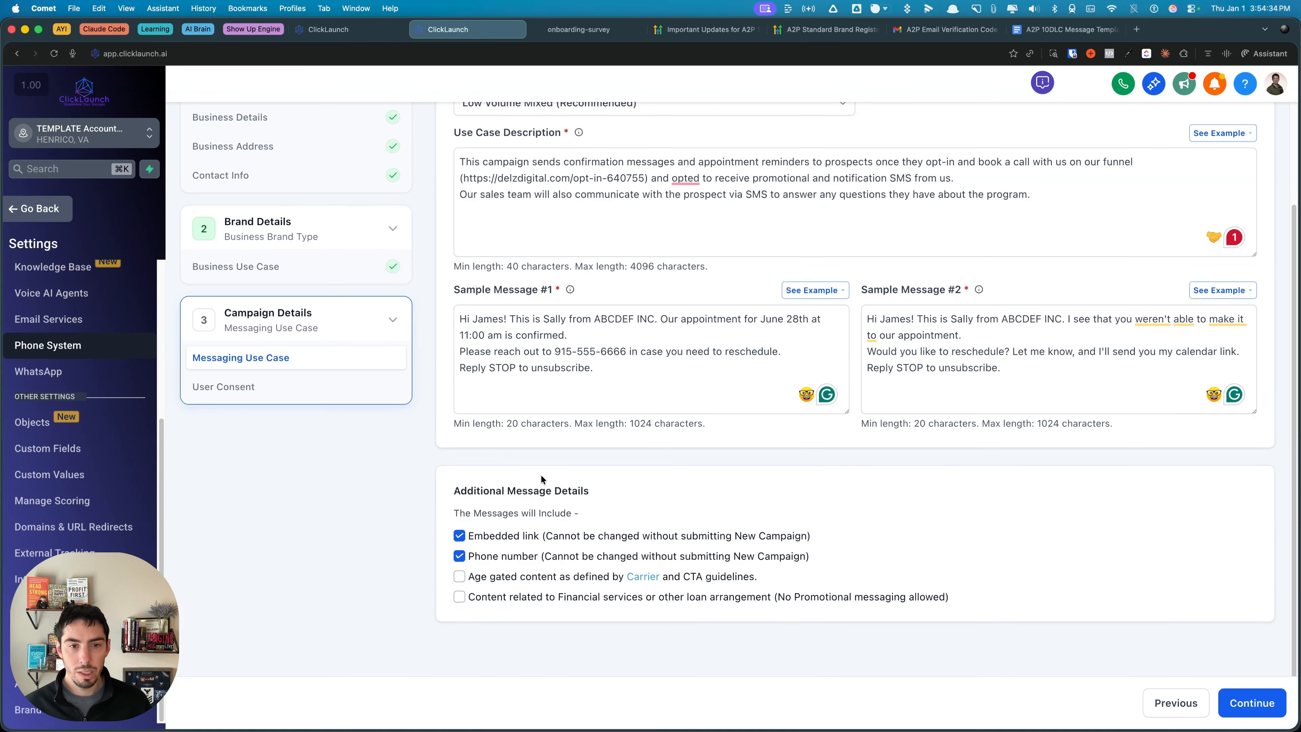
left_click_drag(453, 491, 607, 499)
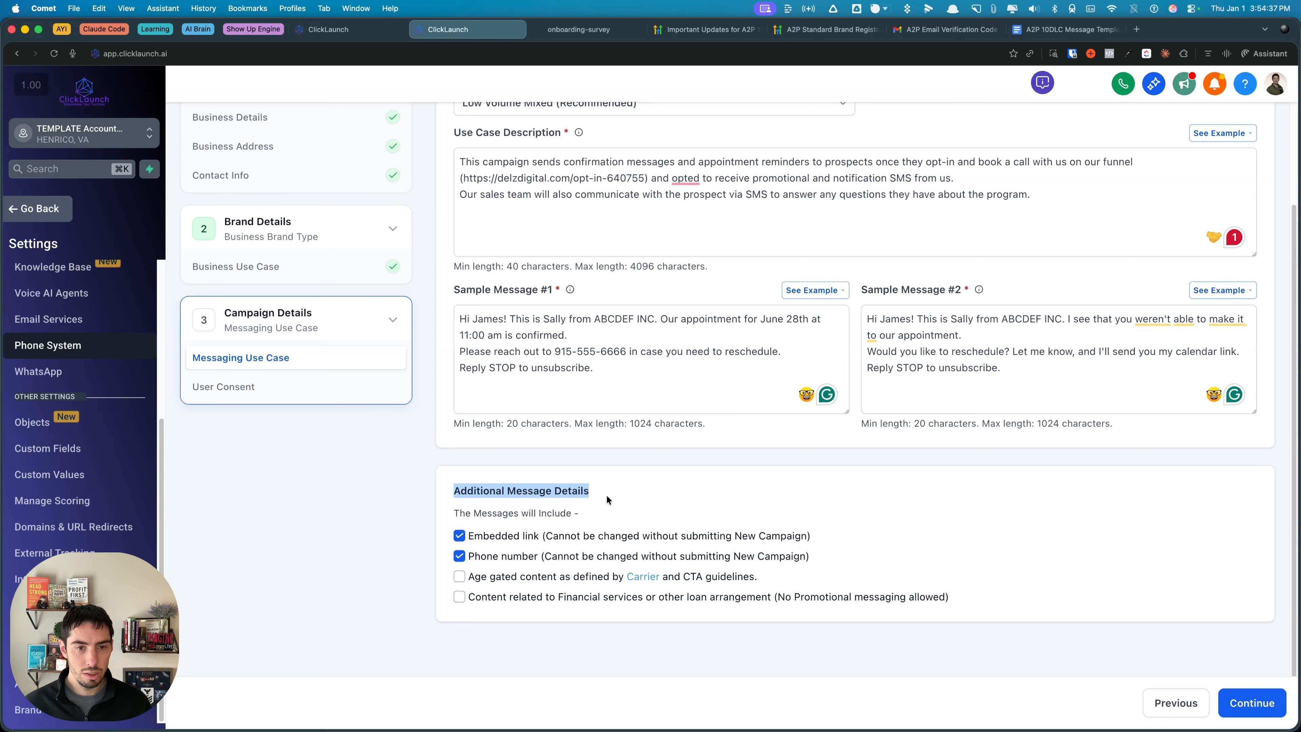
left_click(416, 553)
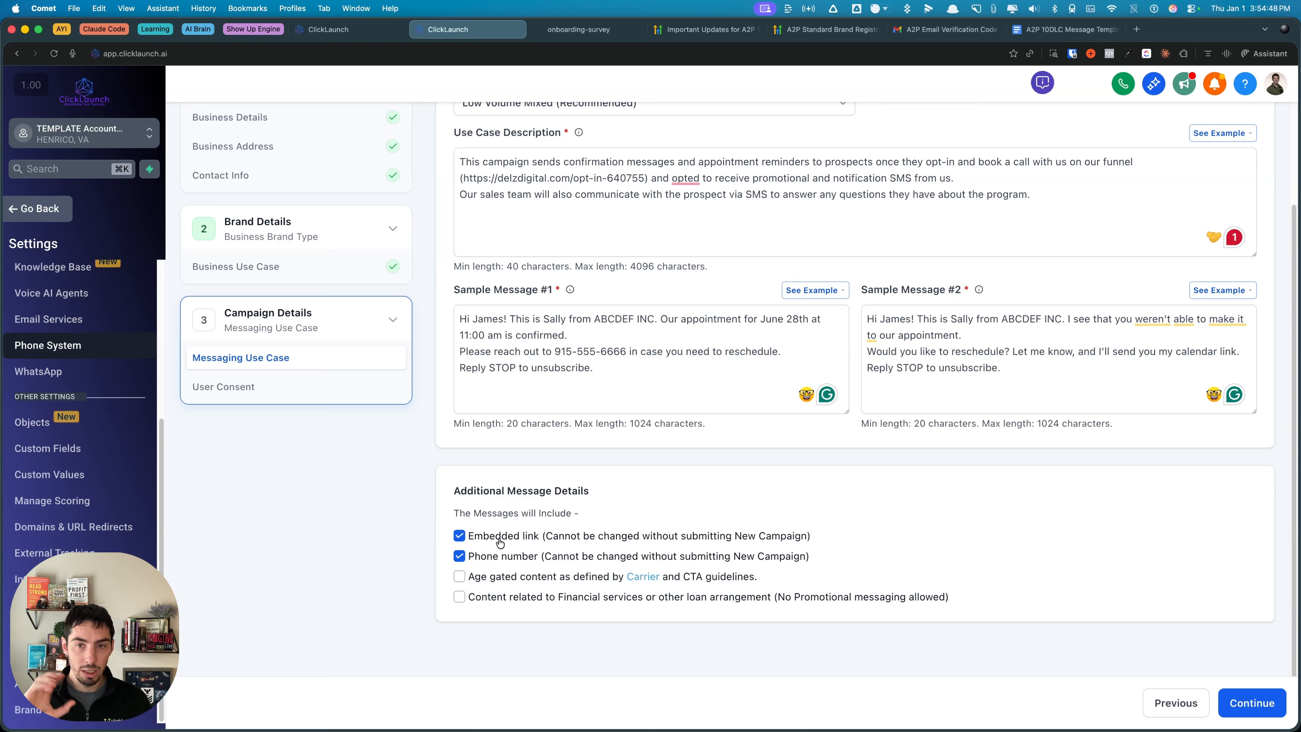
Step: Recheck message 2's calendar link and message 1's phone-number sentence, then continue to User Consent
left_click(1020, 370)
left_click_drag(1011, 352, 1278, 356)
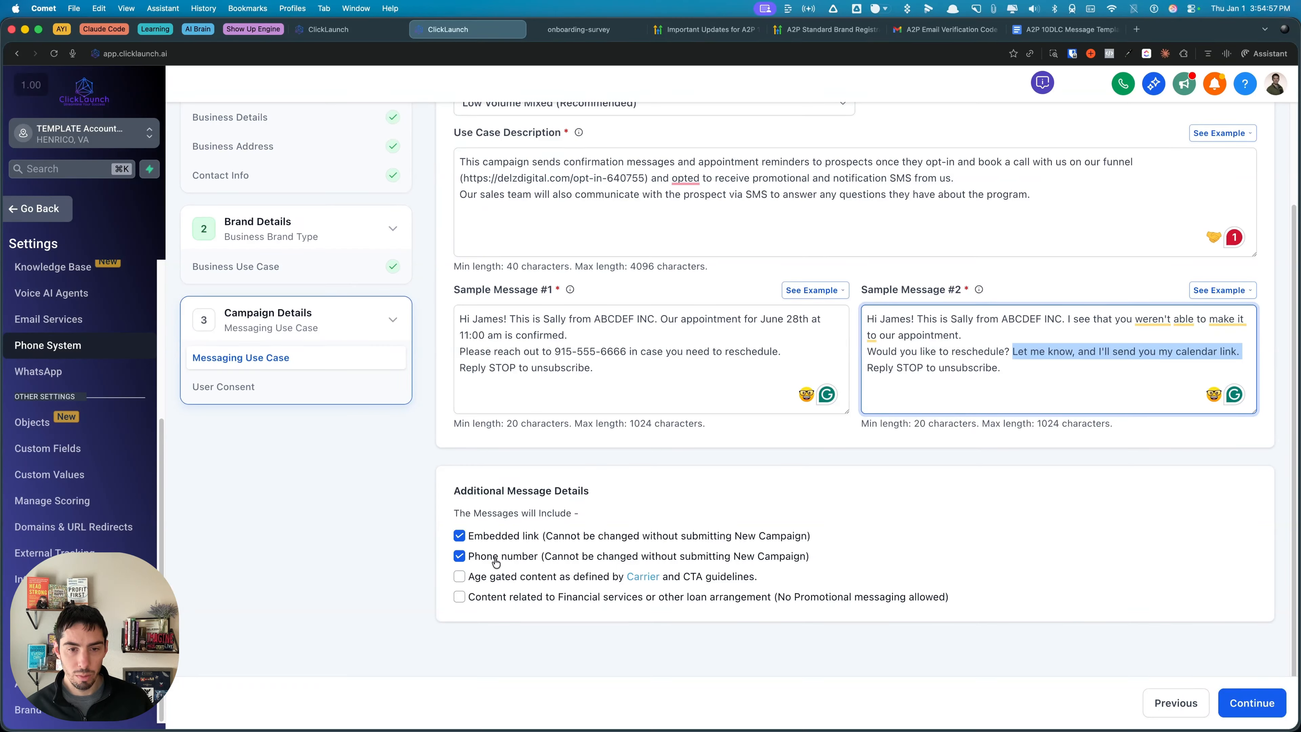
left_click(410, 552)
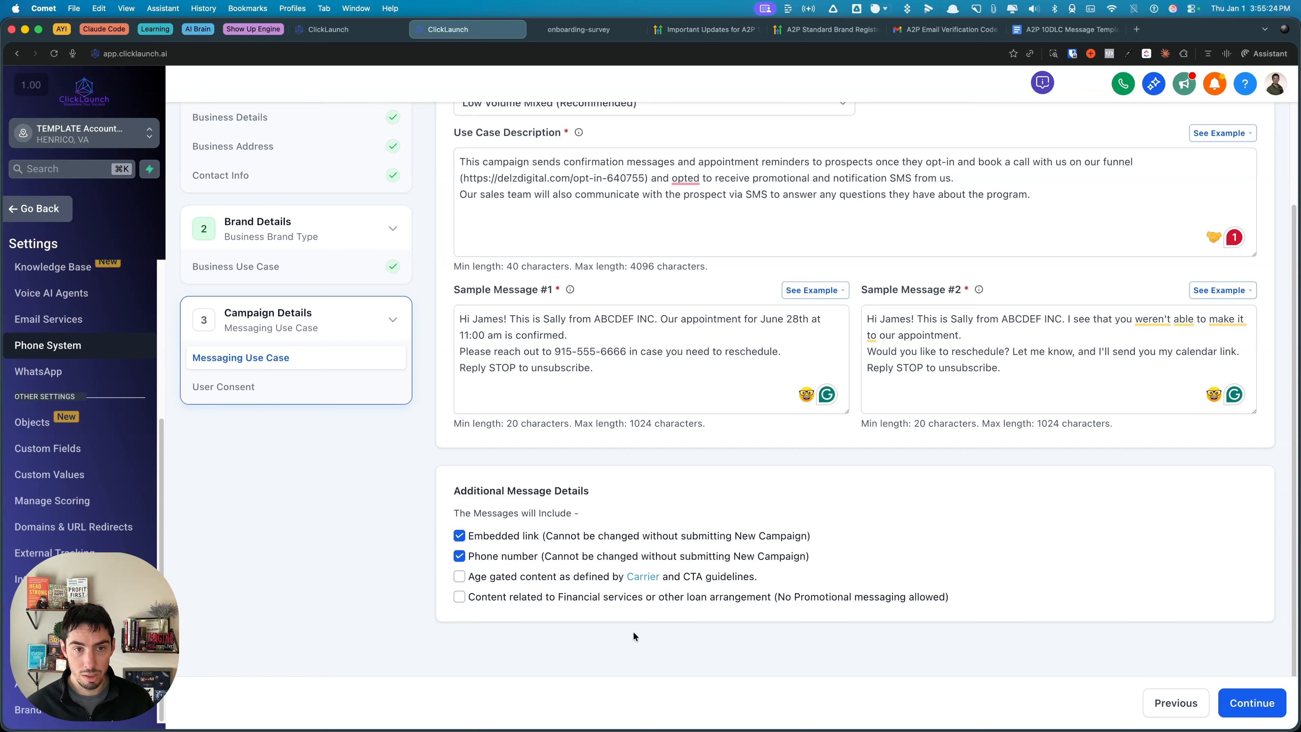
left_click(484, 351)
left_click_drag(475, 352, 638, 355)
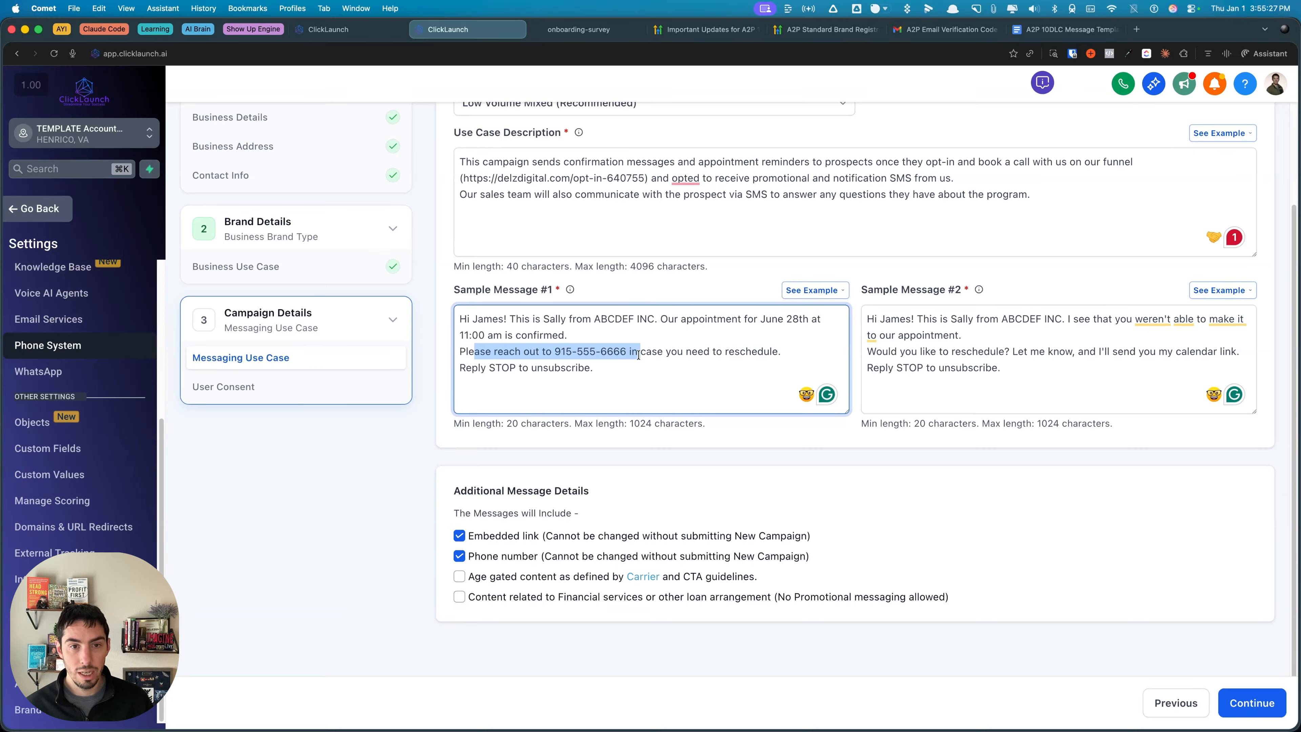
left_click(581, 644)
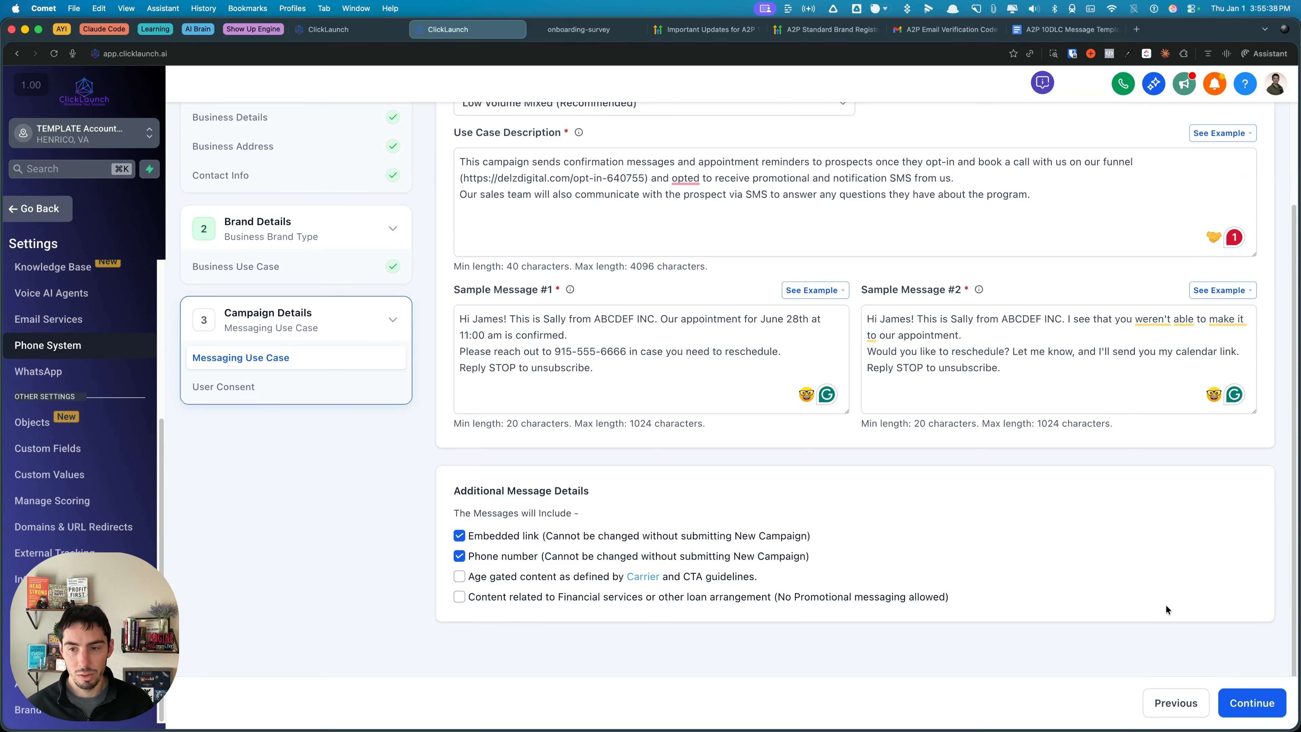
left_click(1250, 705)
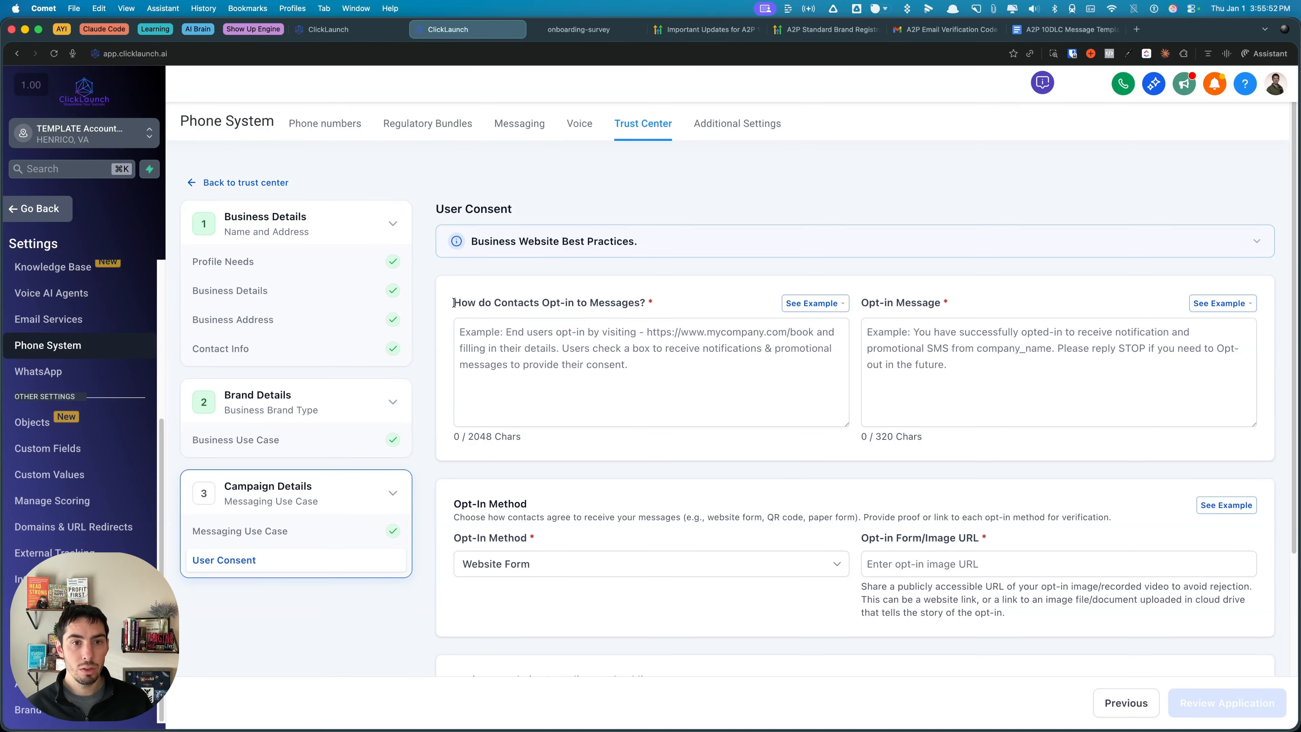
Step: Paste the template's consent paragraph into 'How do Contacts Opt-in to Messages?'
left_click_drag(453, 303, 654, 302)
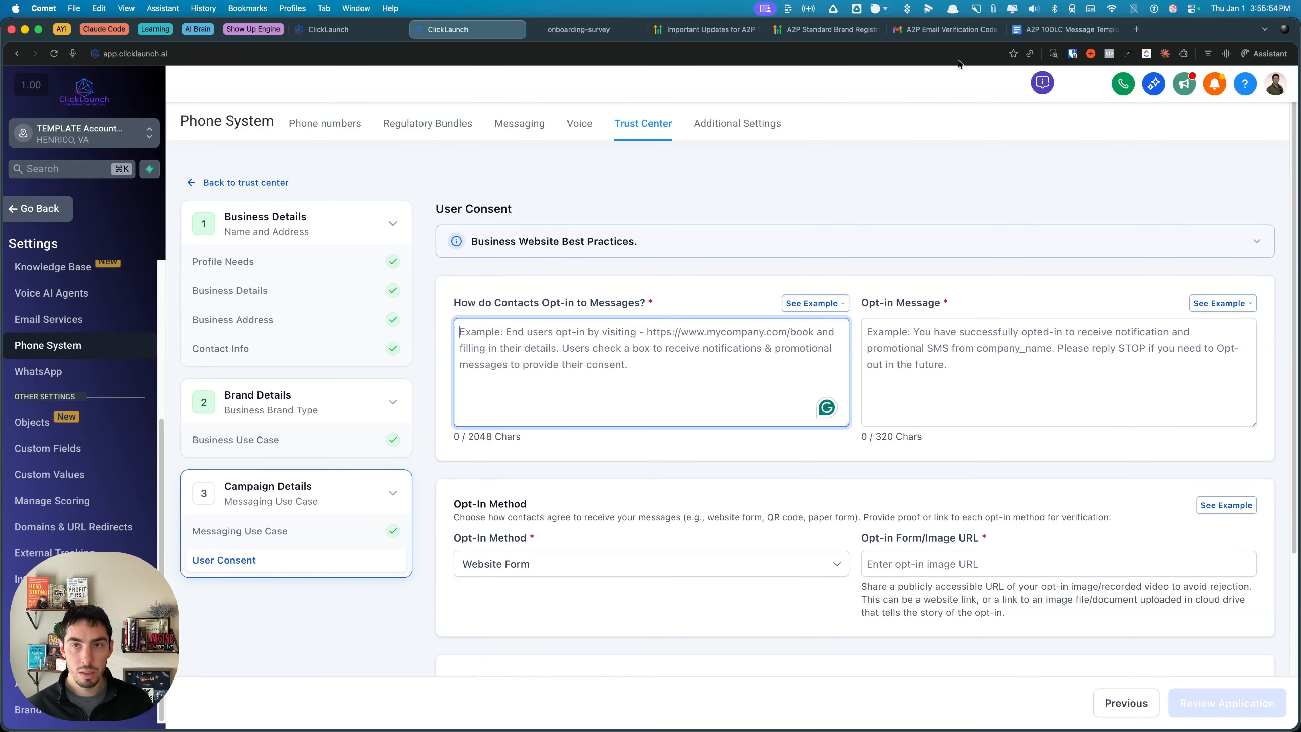
left_click(1065, 29)
scroll(596, 419, "down", 4)
left_click(595, 419)
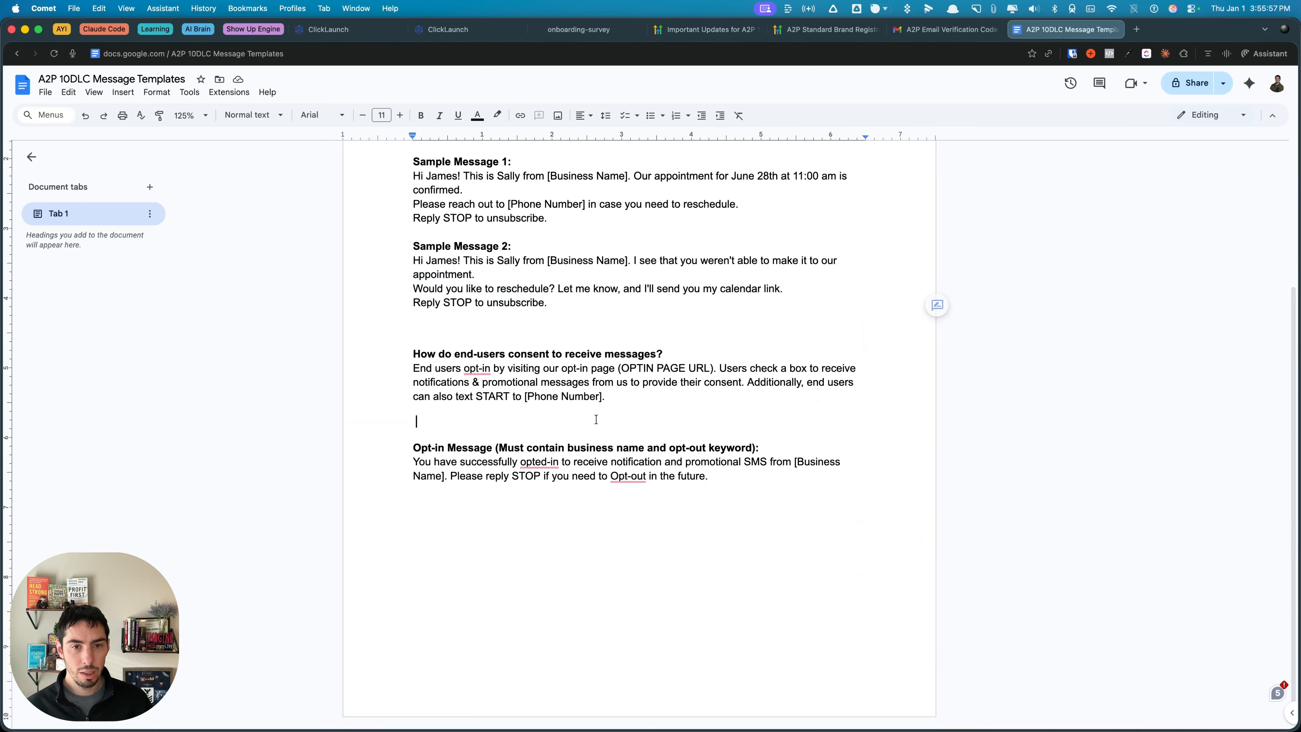
left_click_drag(605, 396, 379, 368)
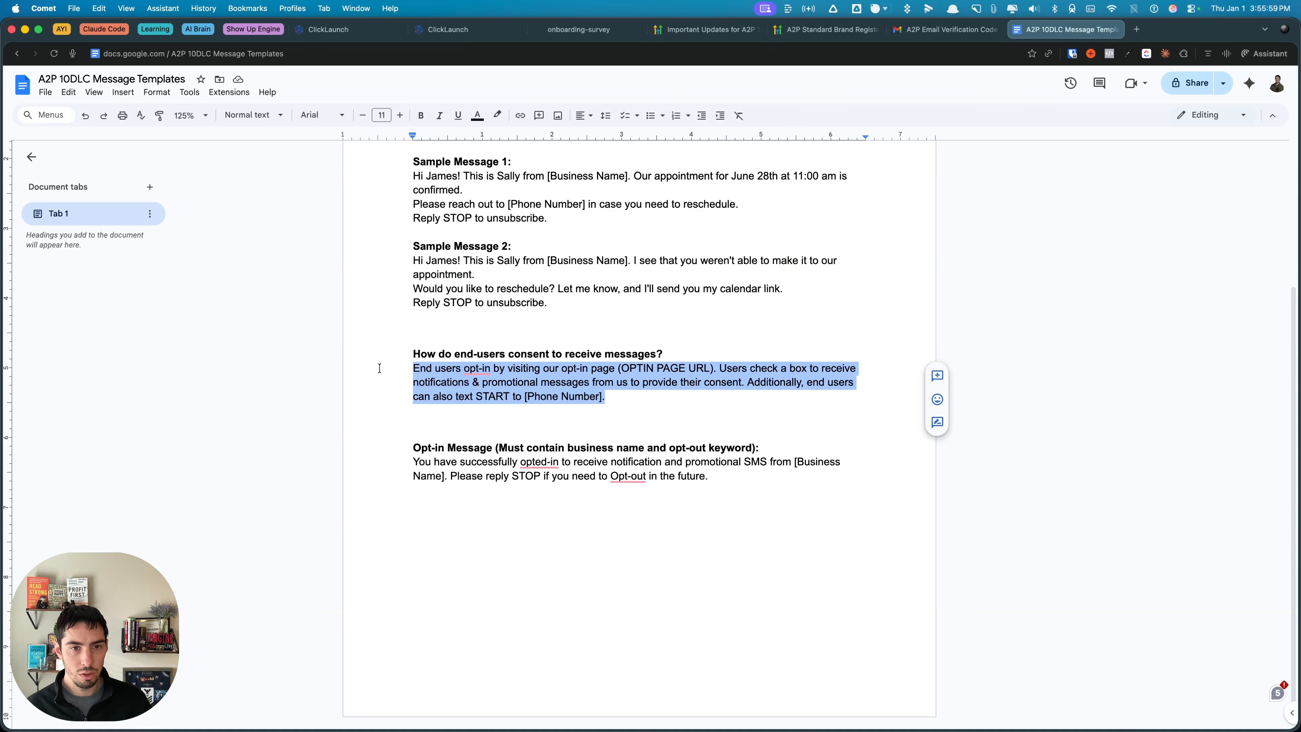
key("super+c")
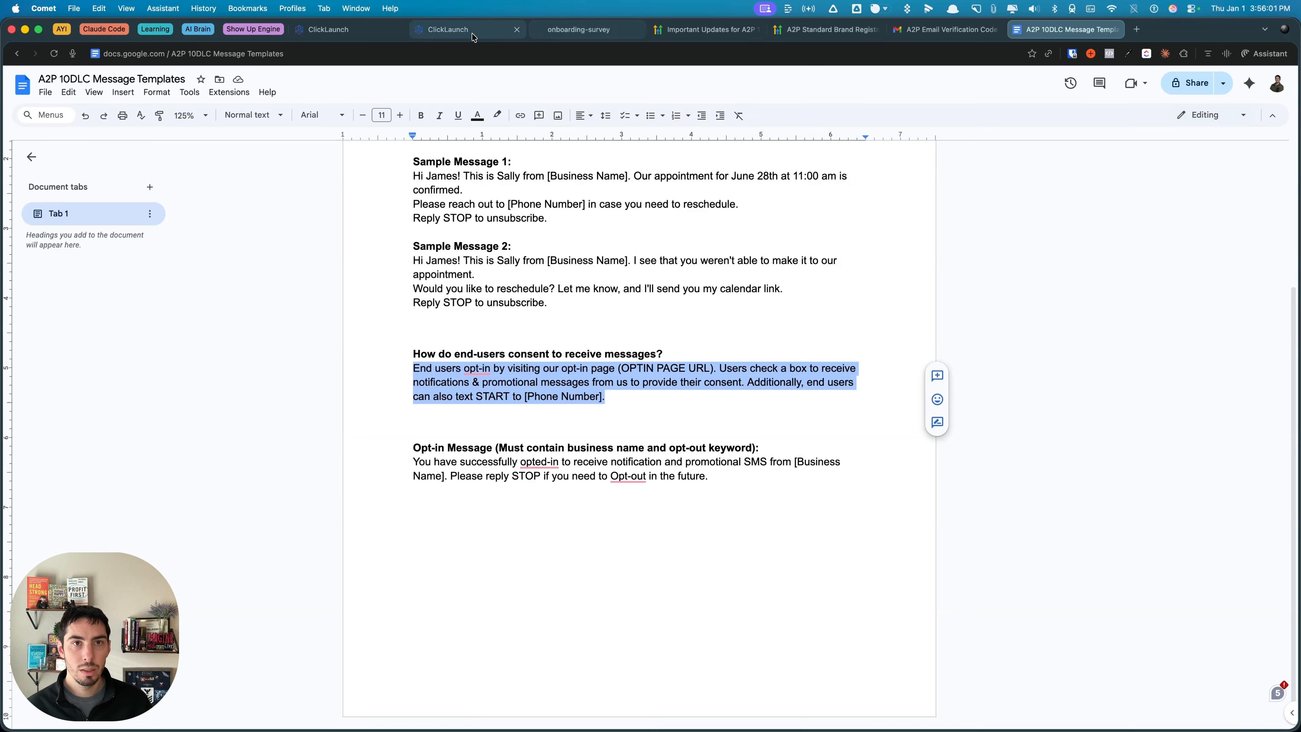
left_click(461, 29)
left_click(500, 342)
key("super+v")
key("super+z")
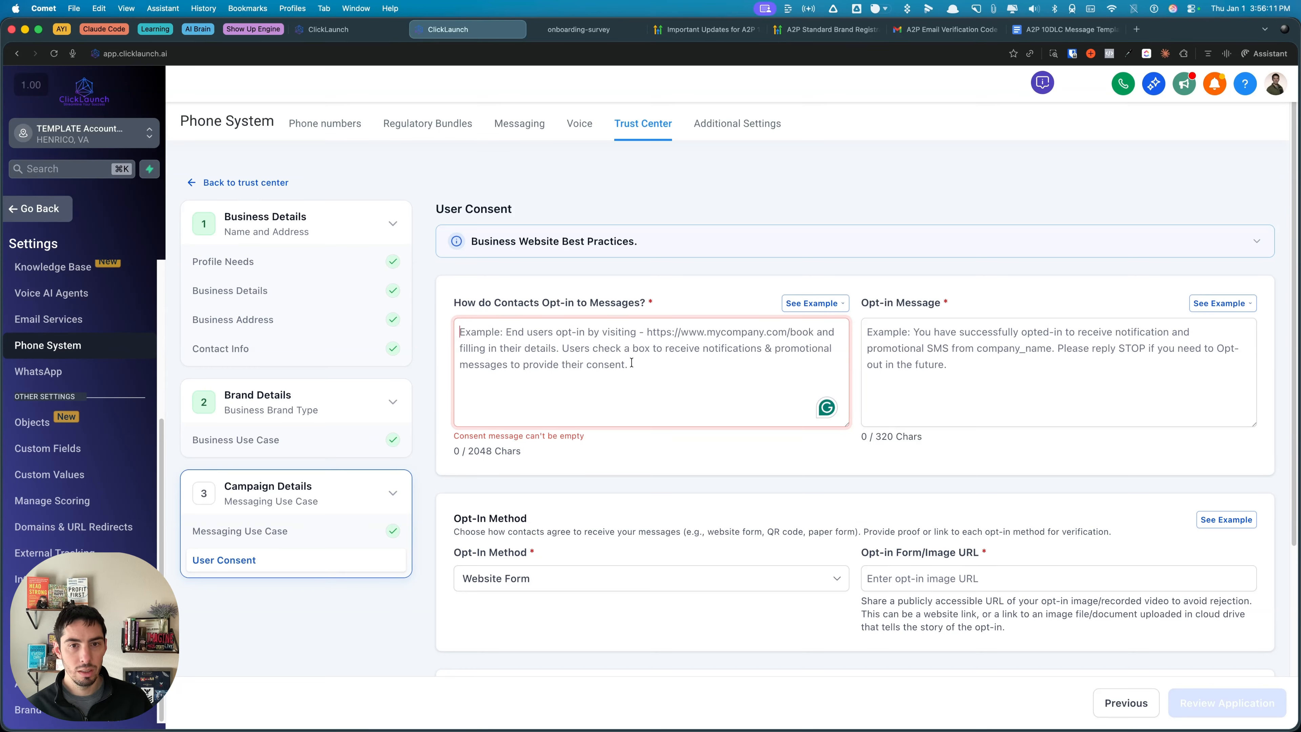
key("super+v")
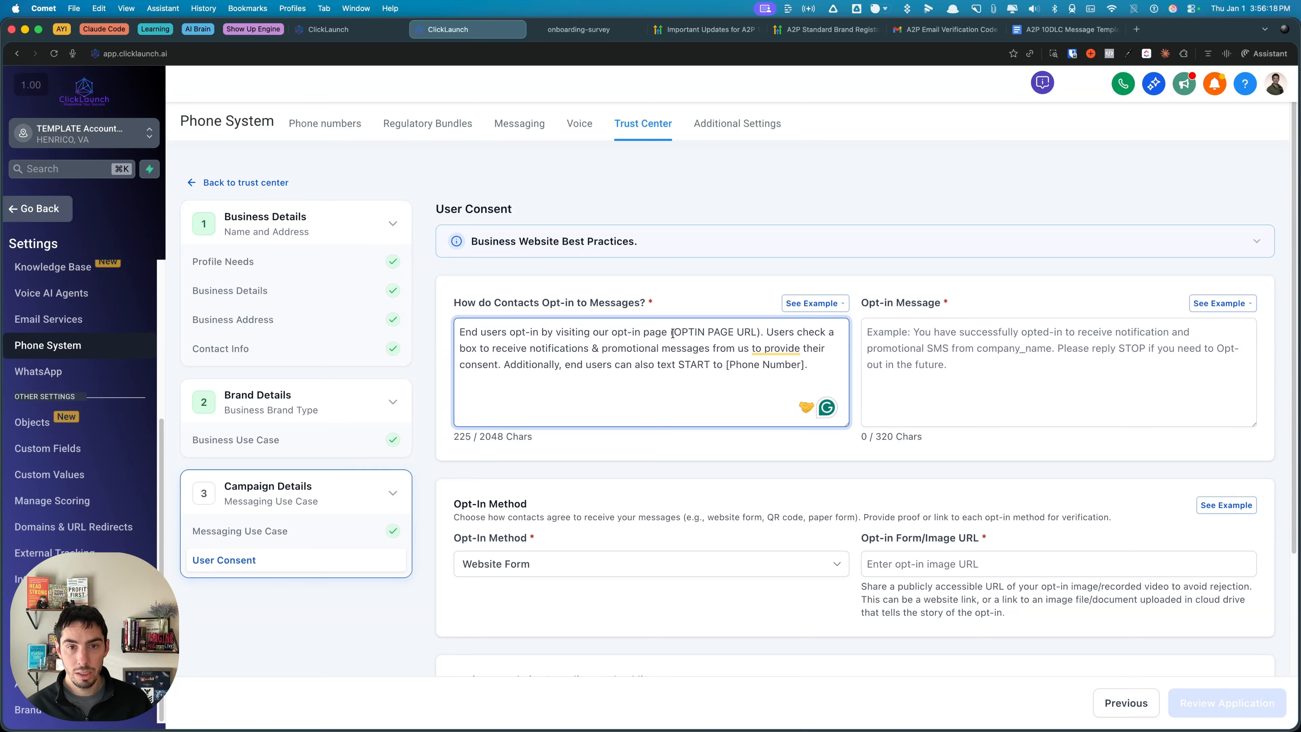
left_click_drag(673, 334, 758, 333)
key("BackSpace")
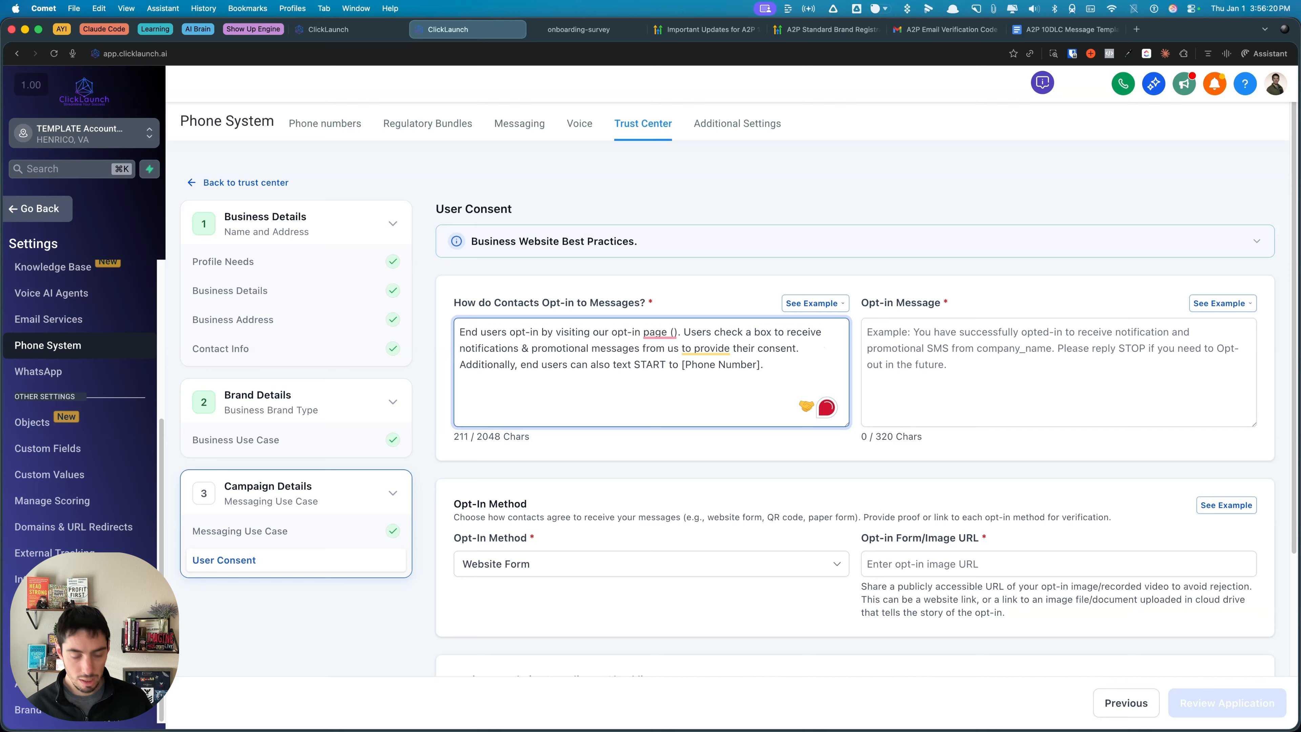
key("super+v")
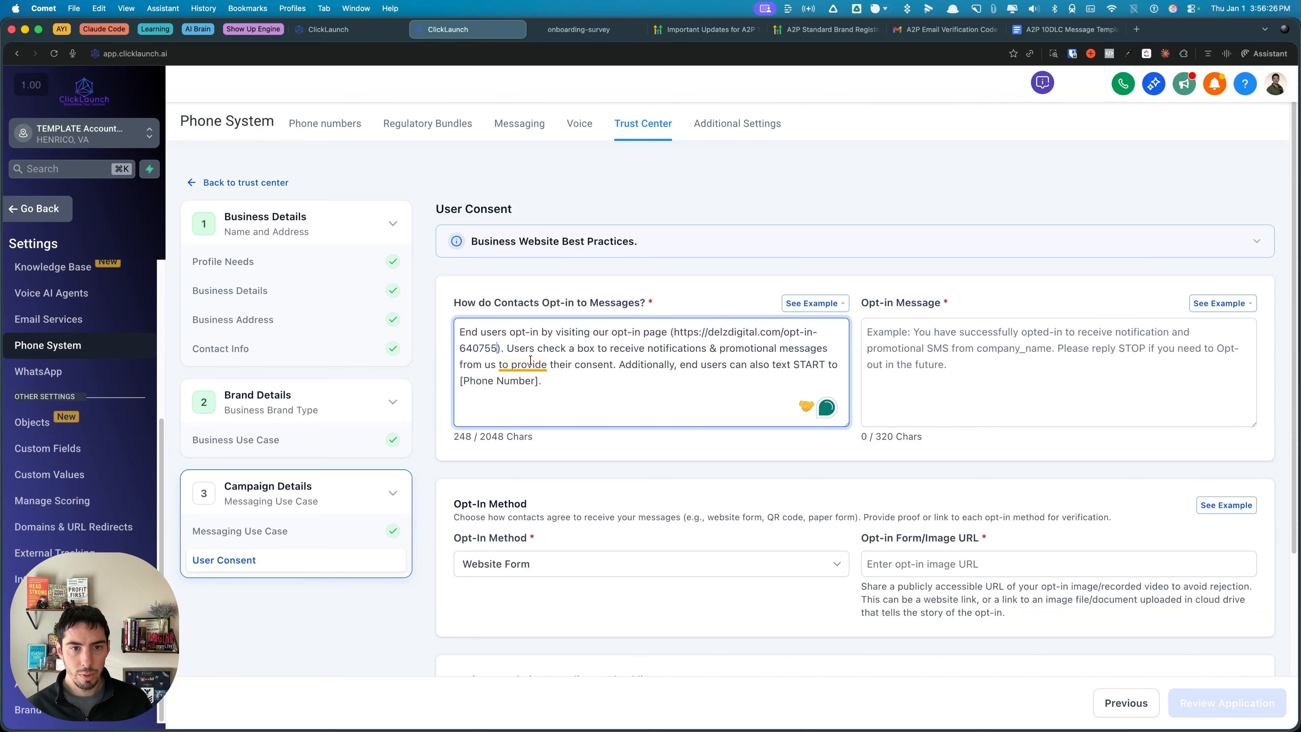
left_click_drag(507, 348, 436, 385)
left_click(584, 375)
type("915-555-6666")
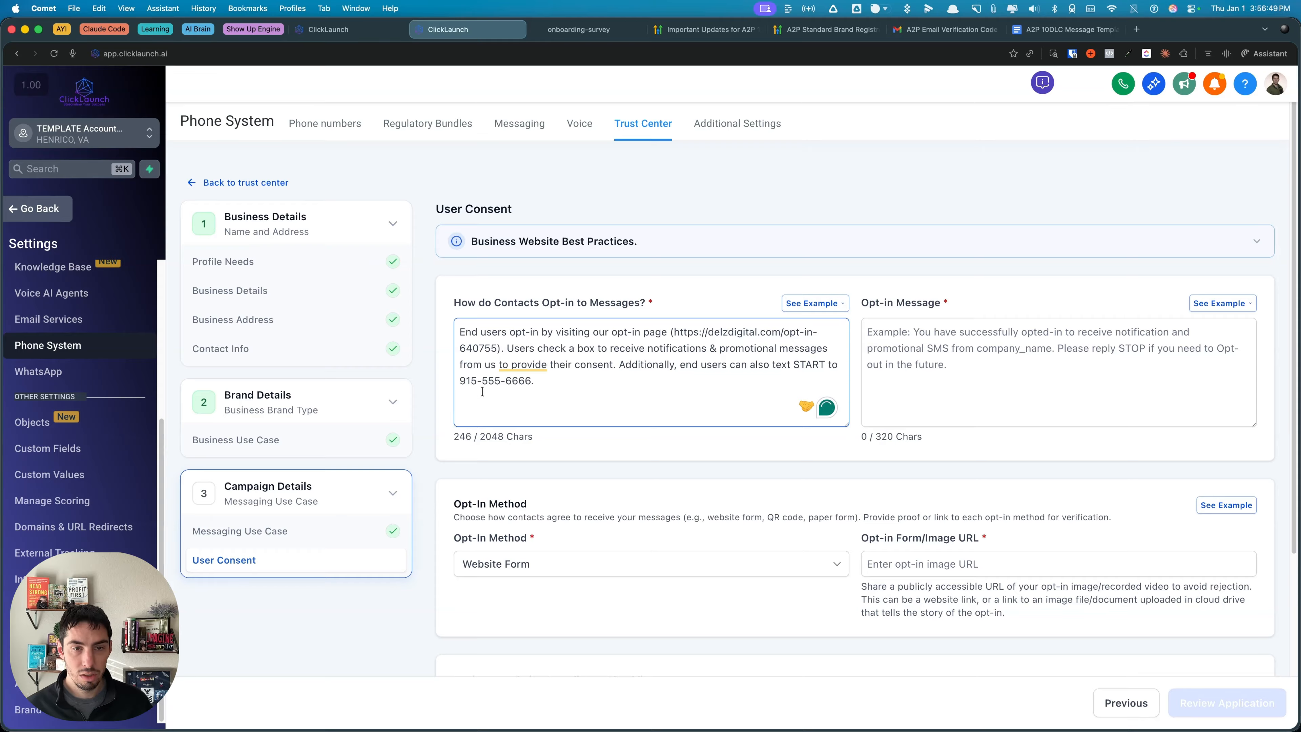
left_click(928, 333)
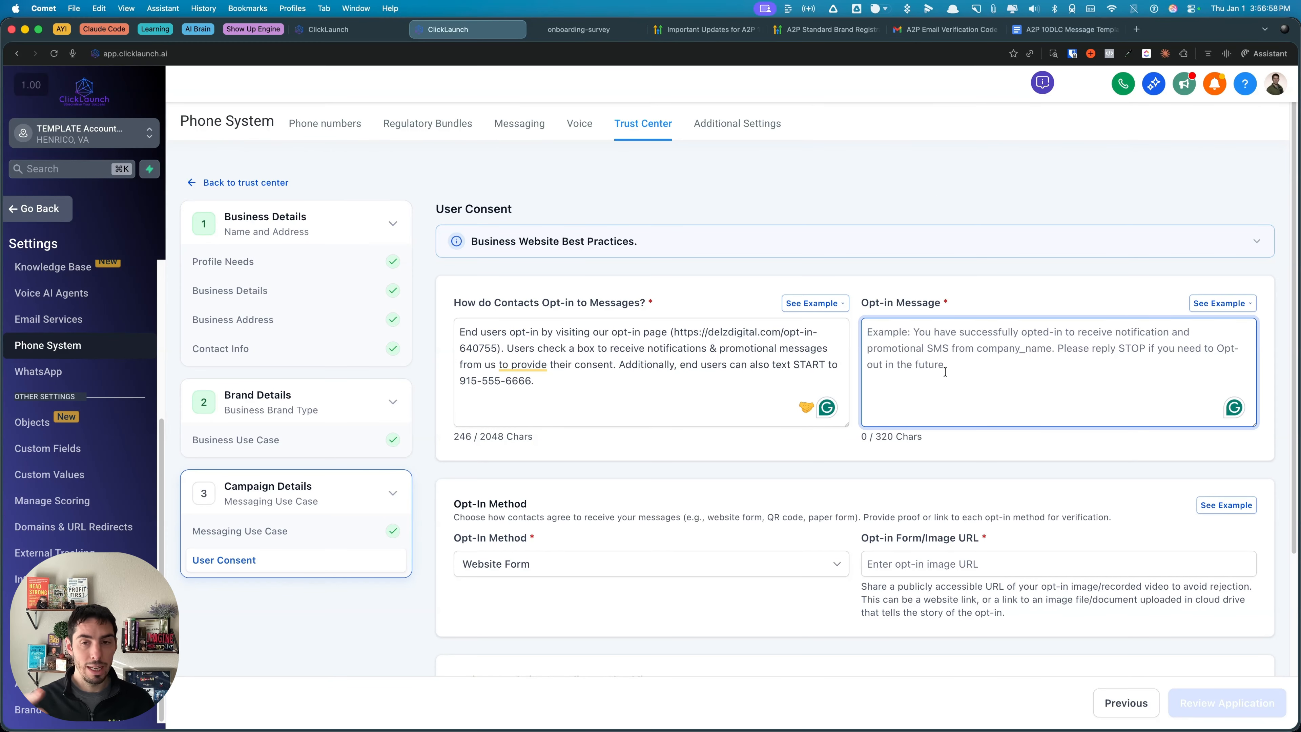
Step: Paste the template opt-in confirmation into Opt-in Message, replacing [Business Name] with ABCDEF INC
left_click(1048, 32)
mouse_move(708, 476)
left_mouse_down()
mouse_move(450, 476)
mouse_move(412, 448)
mouse_move(408, 459)
mouse_move(719, 478)
left_mouse_up()
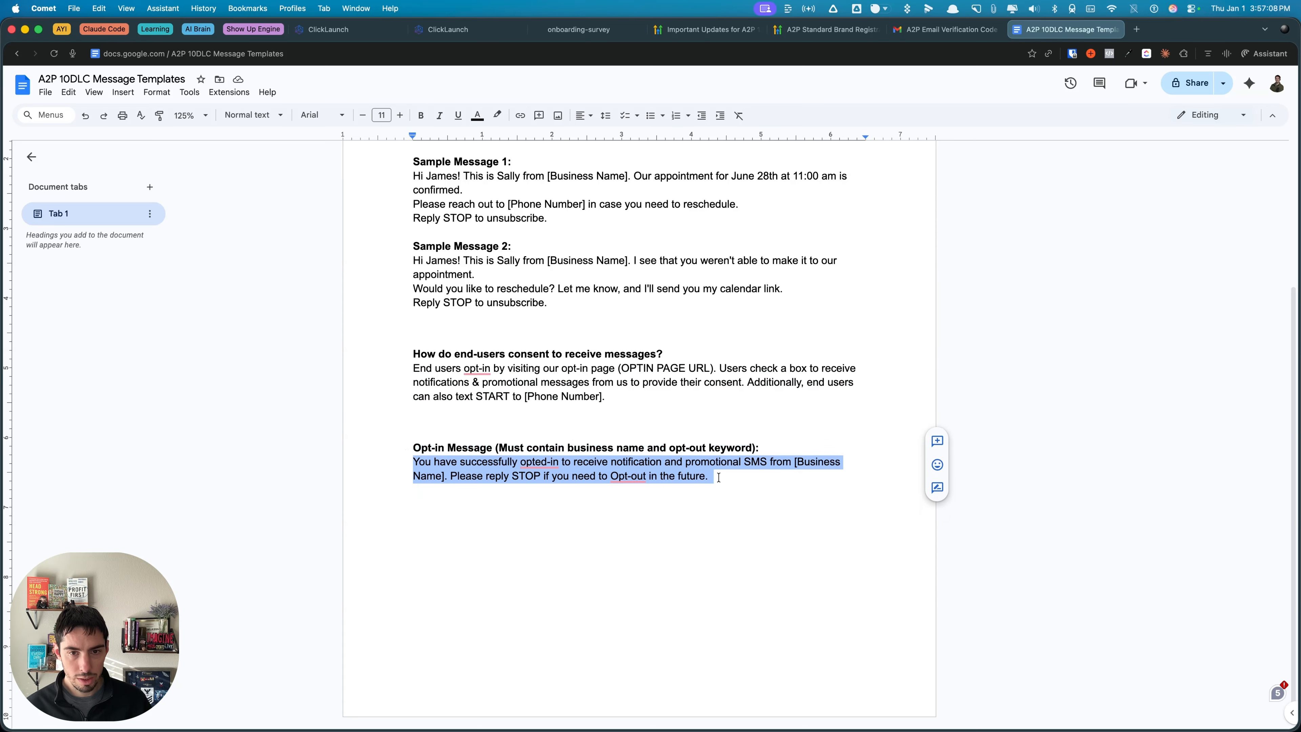
key("super+c")
left_click(448, 29)
left_click(948, 372)
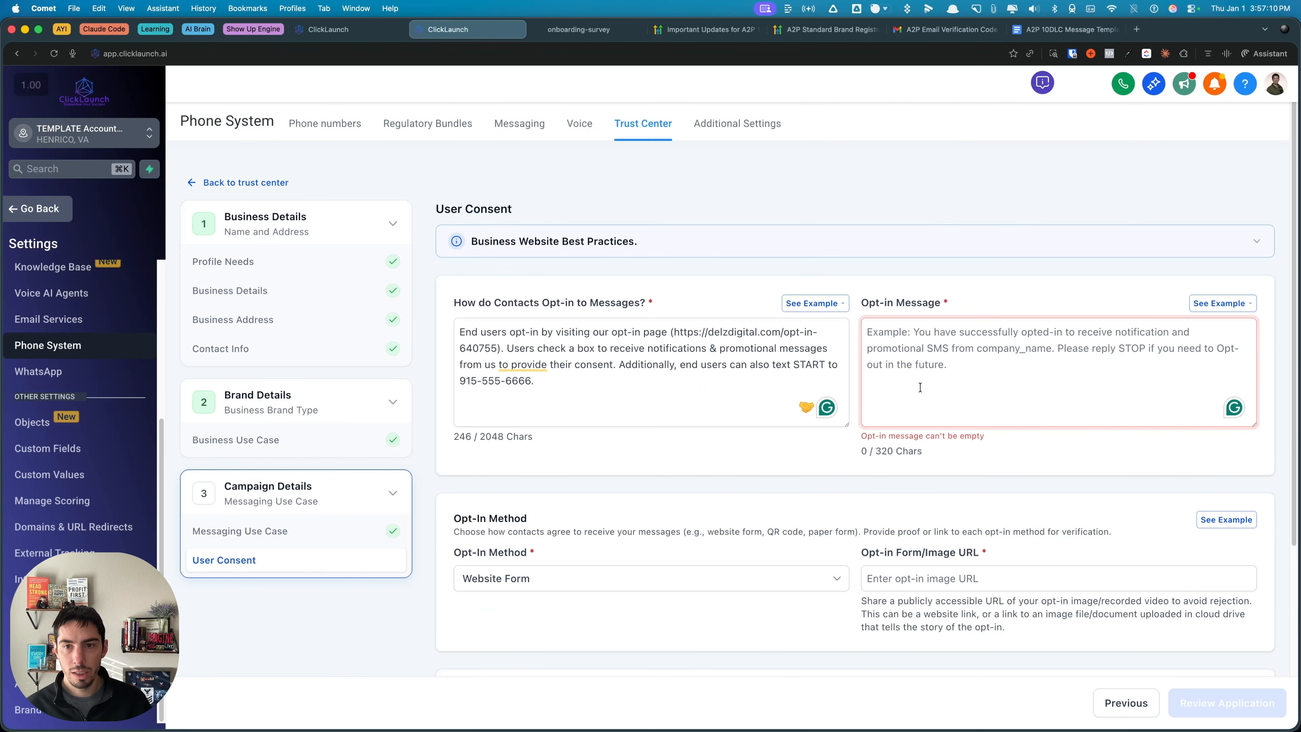
key("super+v")
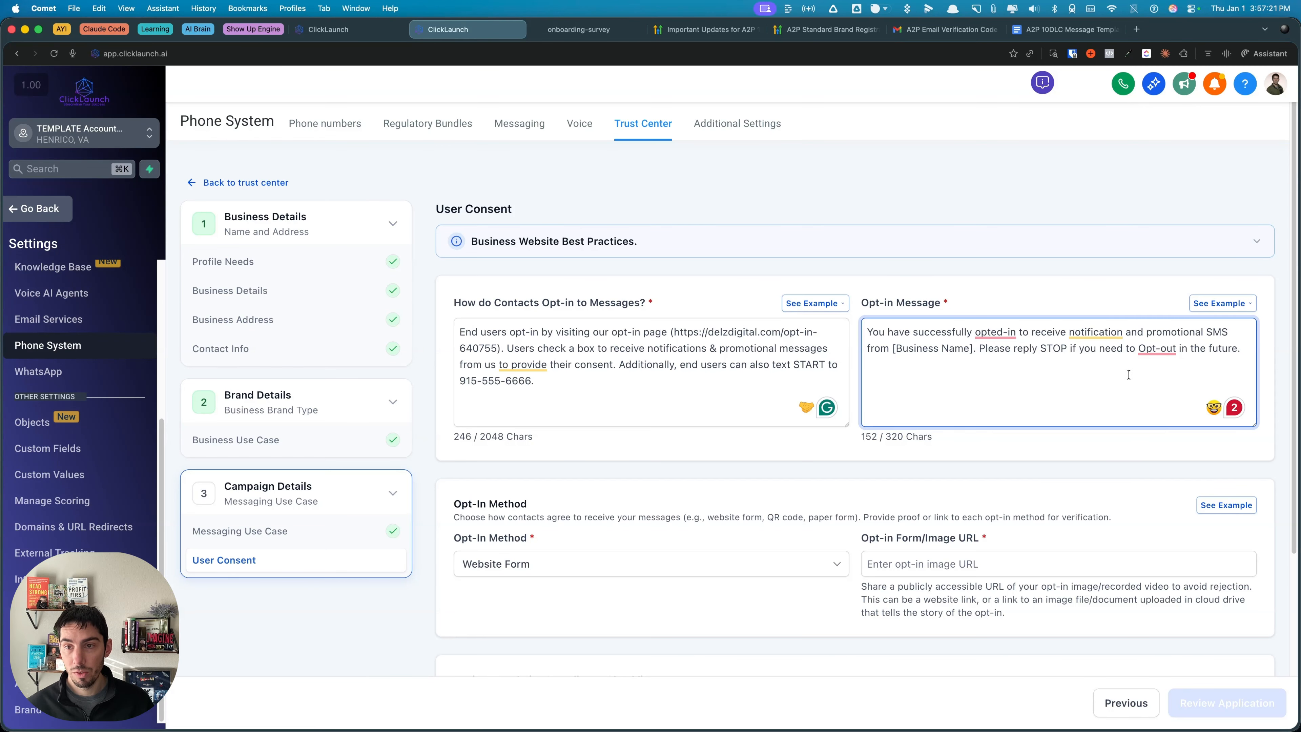
left_click_drag(892, 348, 972, 349)
type("ABCDEF INC")
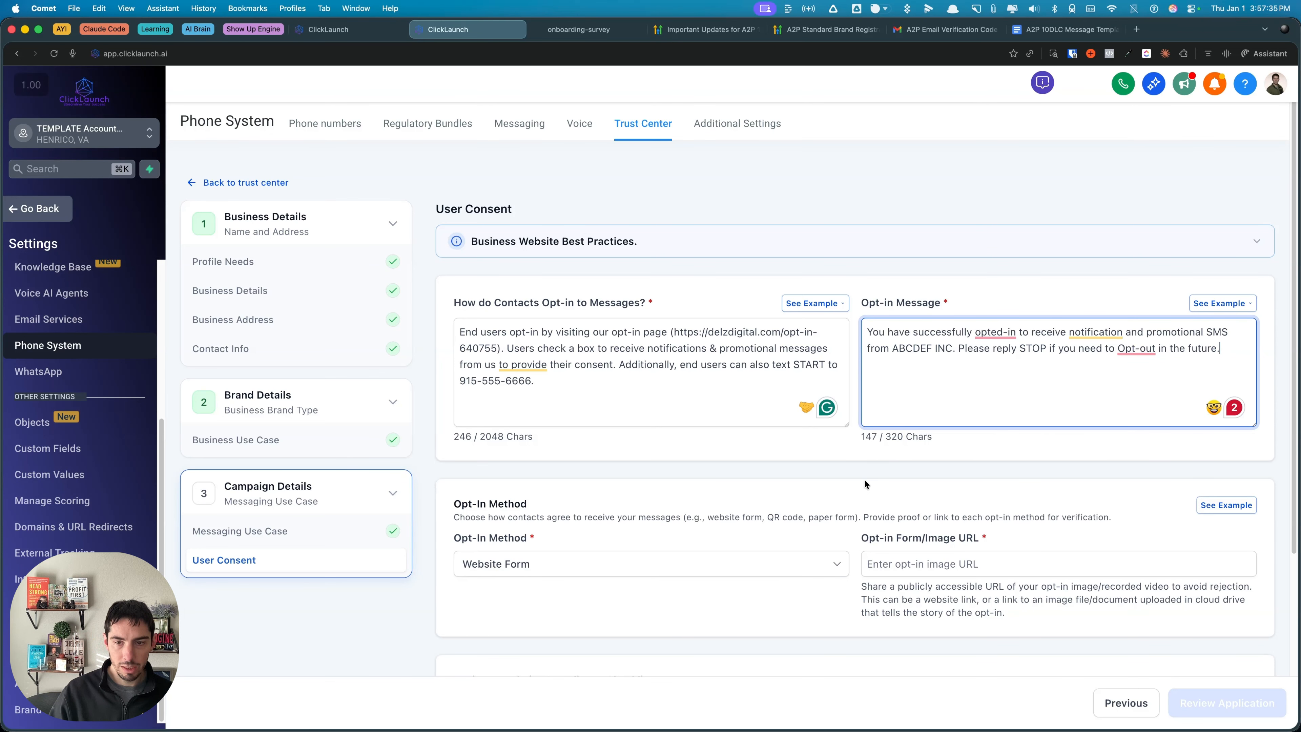
scroll(514, 345, "down", 5)
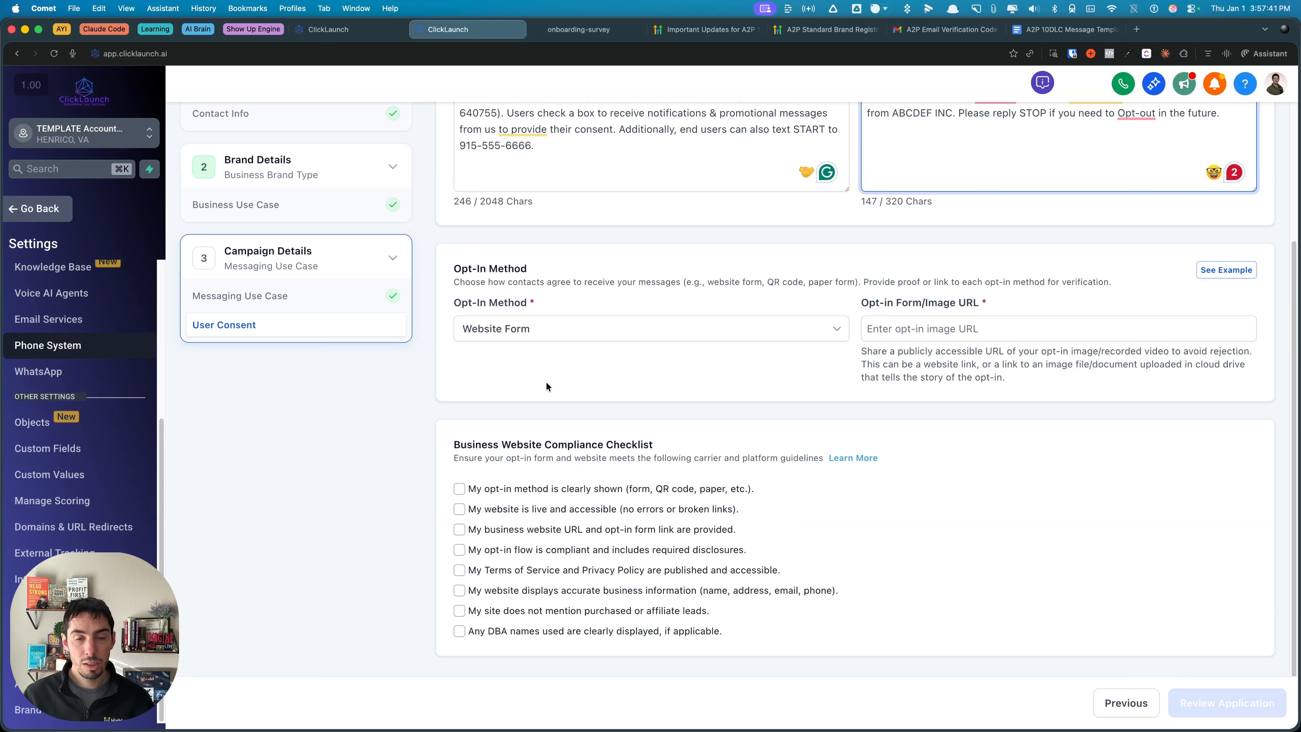
Step: Try Paper Form as the opt-in method, then switch back to Website Form
left_click(491, 337)
left_click(490, 337)
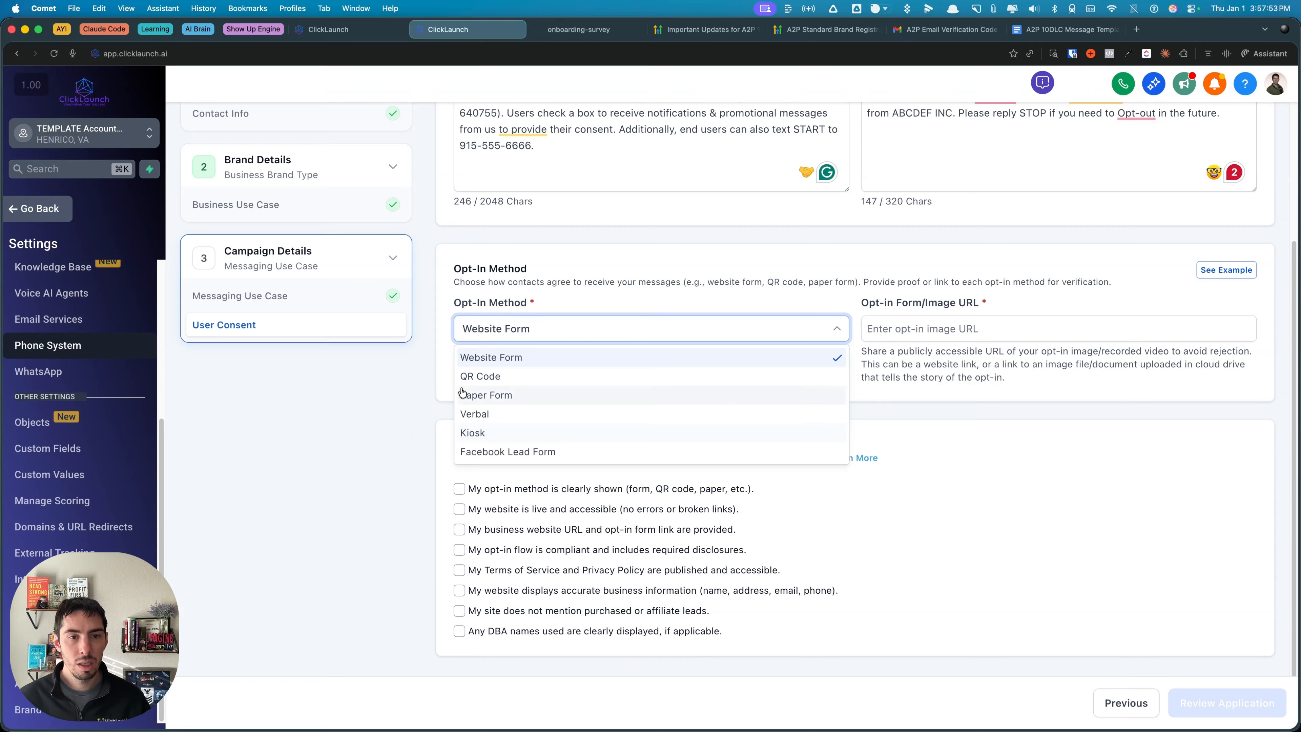
left_click(491, 395)
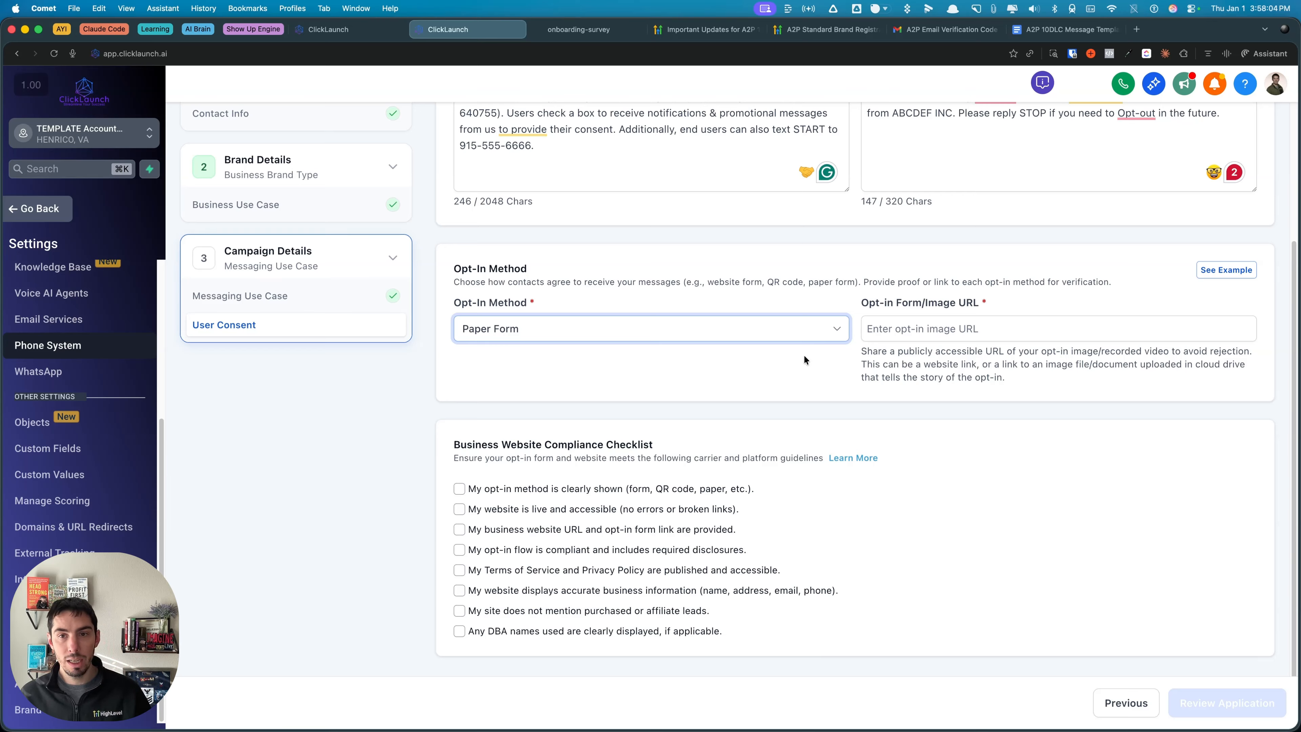
key("Tab")
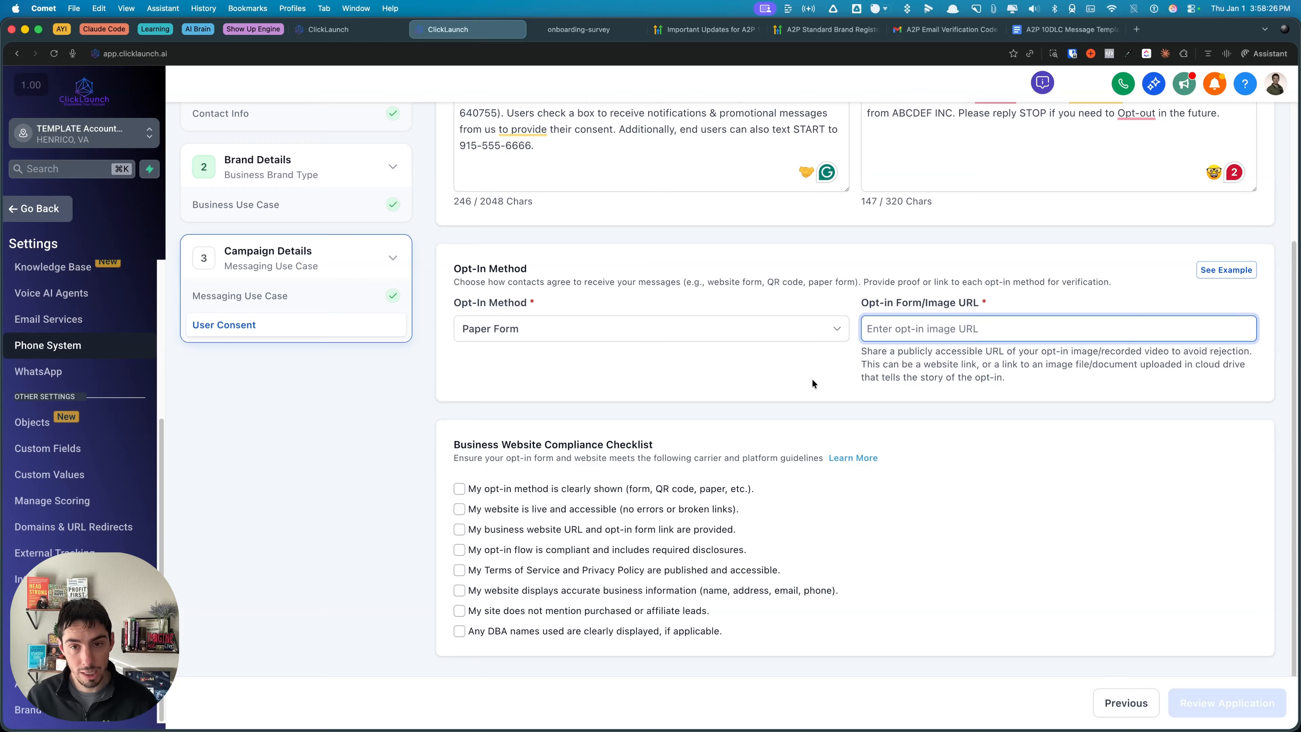
left_click(801, 370)
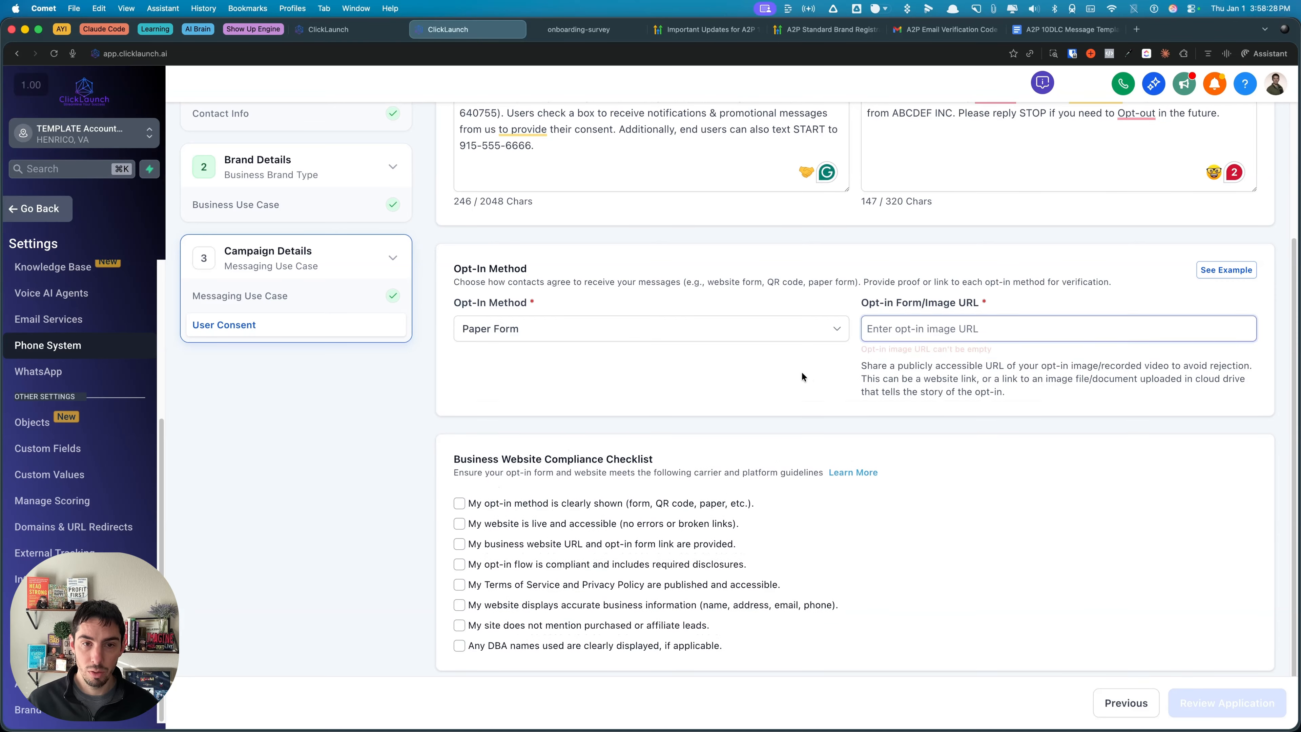
left_click(551, 328)
left_click(828, 360)
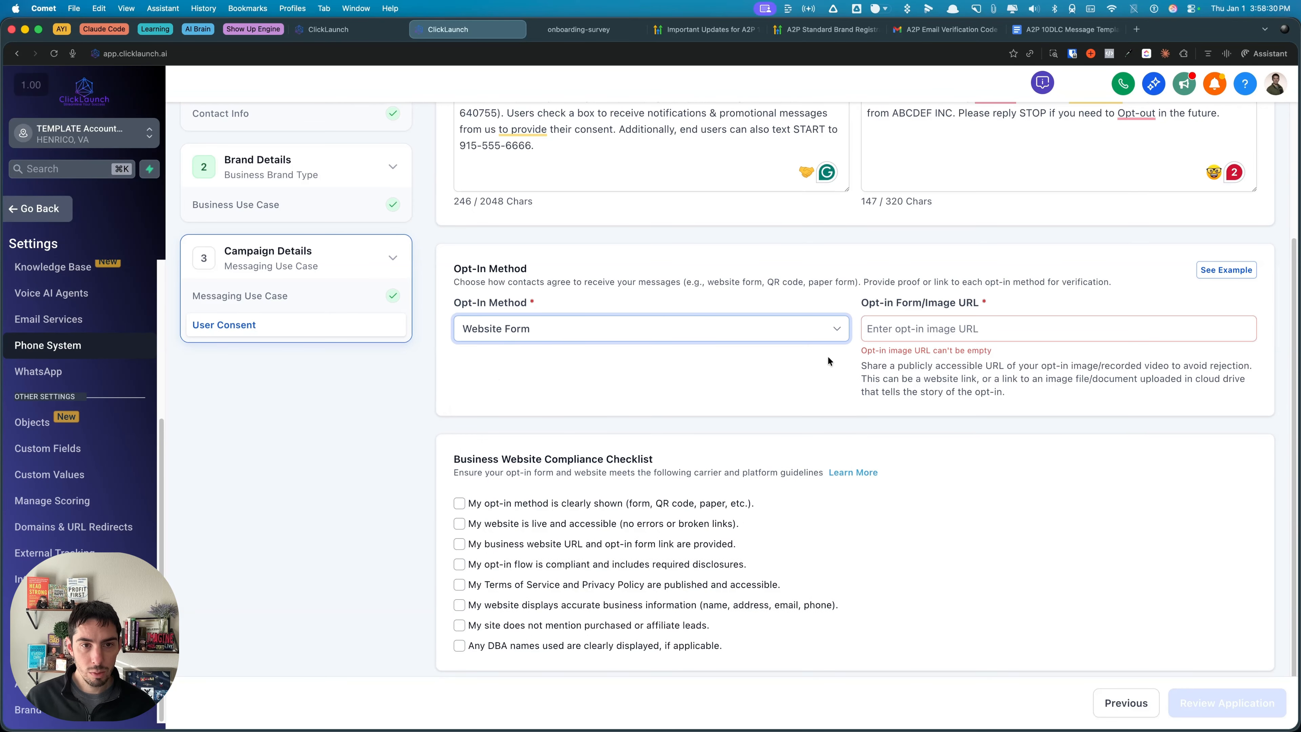
Step: Enter the opt-in page link as the opt-in form URL, keeping Website Form as the method
left_click(945, 330)
key("super+shift+v")
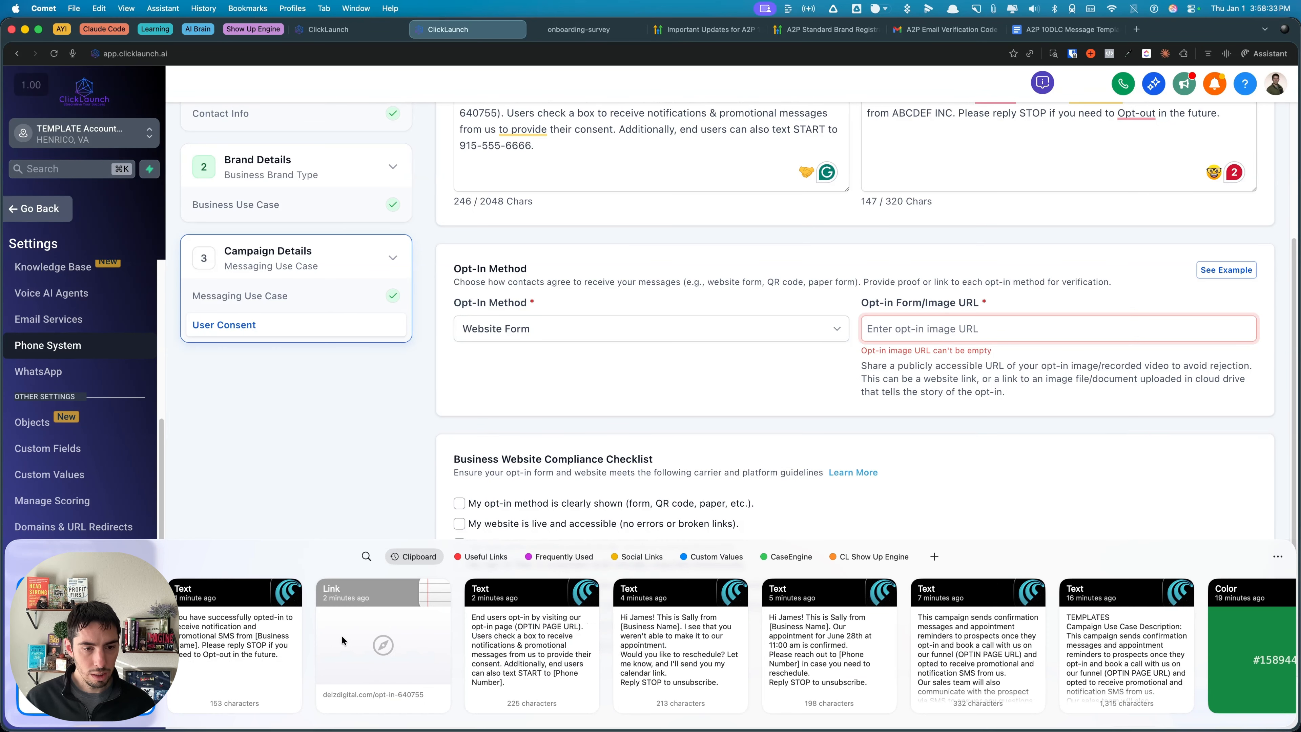
double_click(383, 645)
left_click(916, 347)
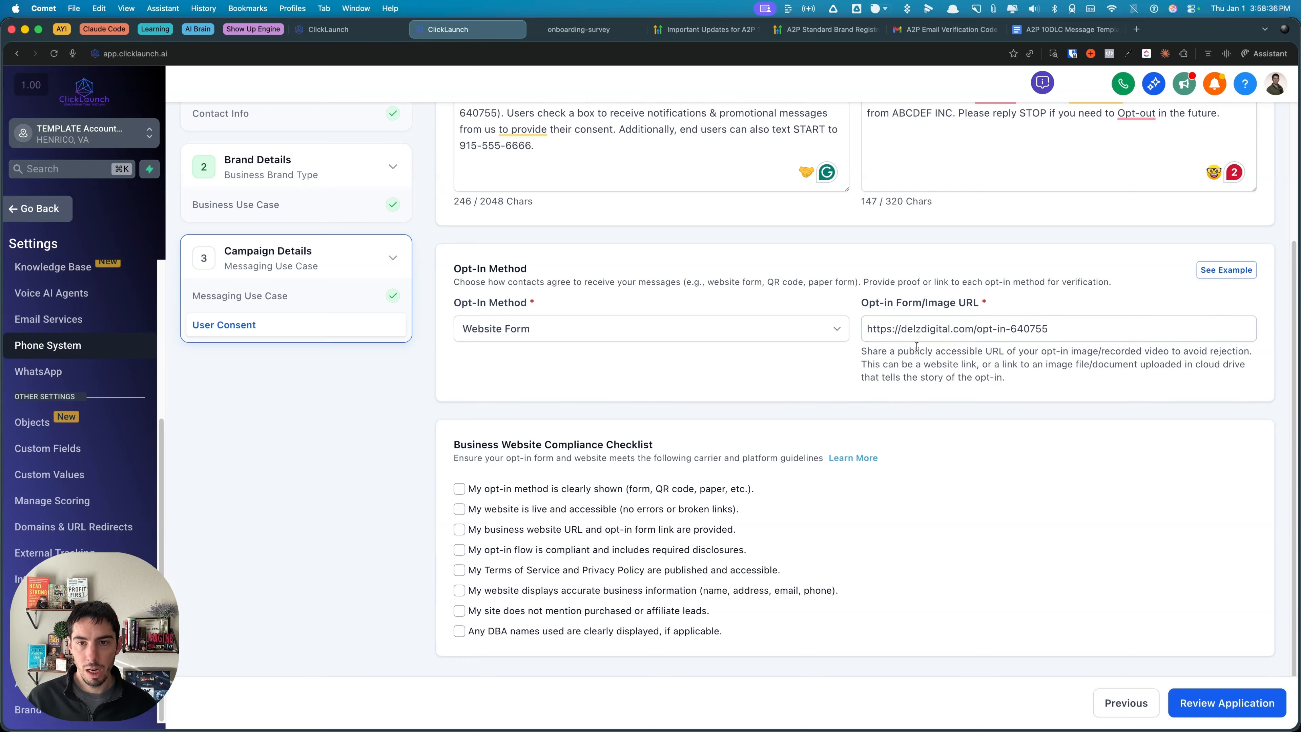
left_click(717, 329)
left_click(510, 454)
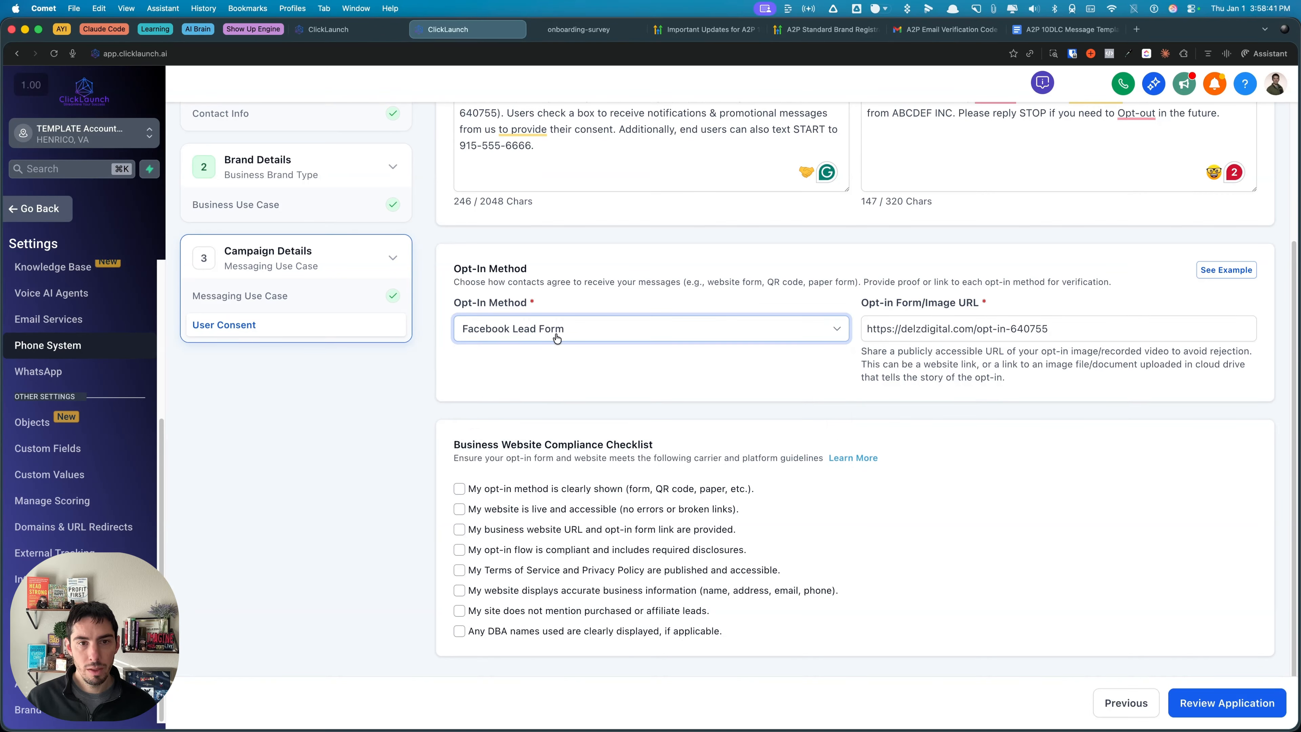
left_click(487, 339)
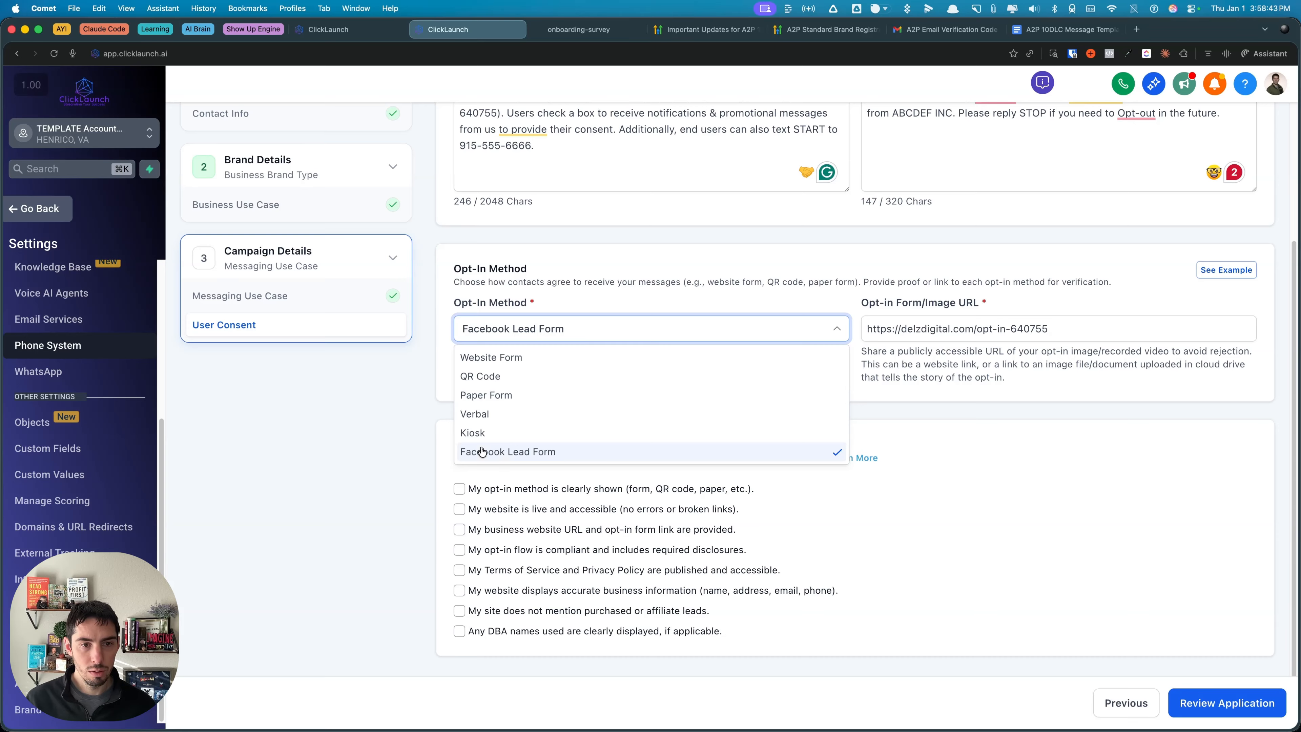
left_click(505, 357)
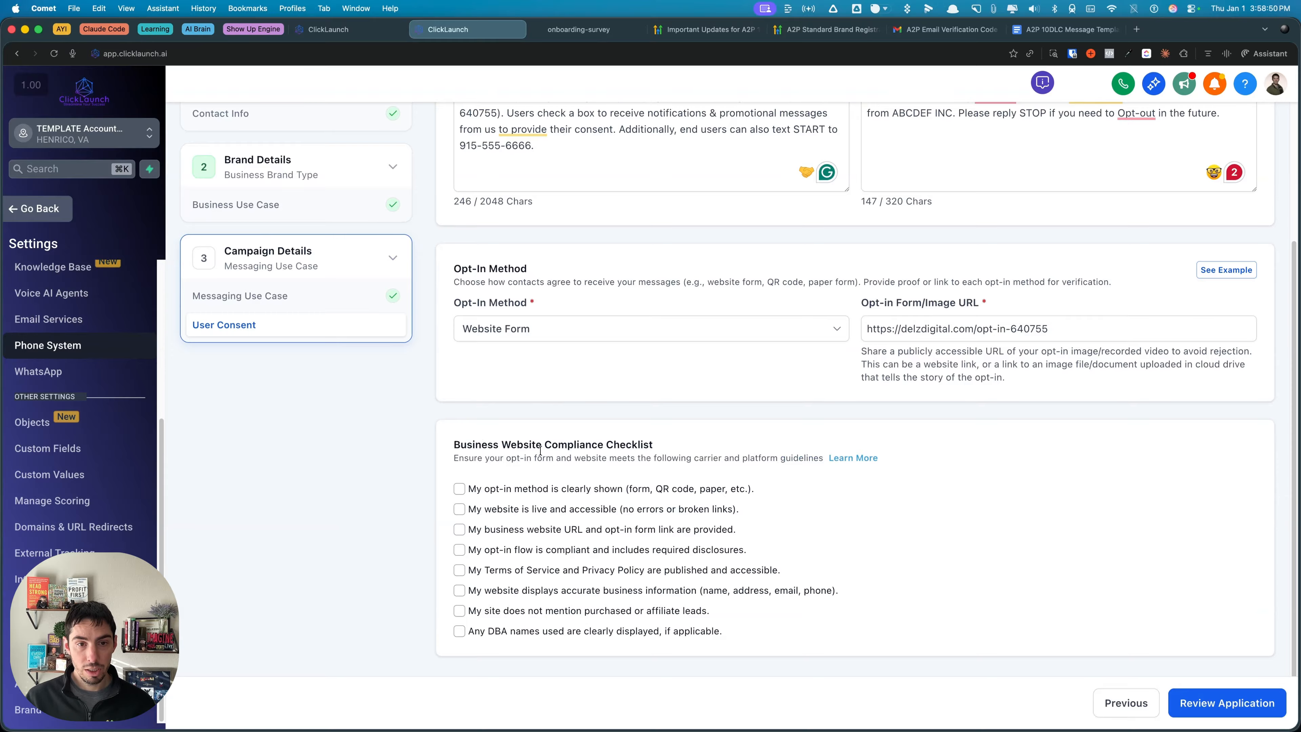
Step: Tick all seven Business Website Compliance Checklist items, from visible opt-in method to no purchased leads
left_click(459, 488)
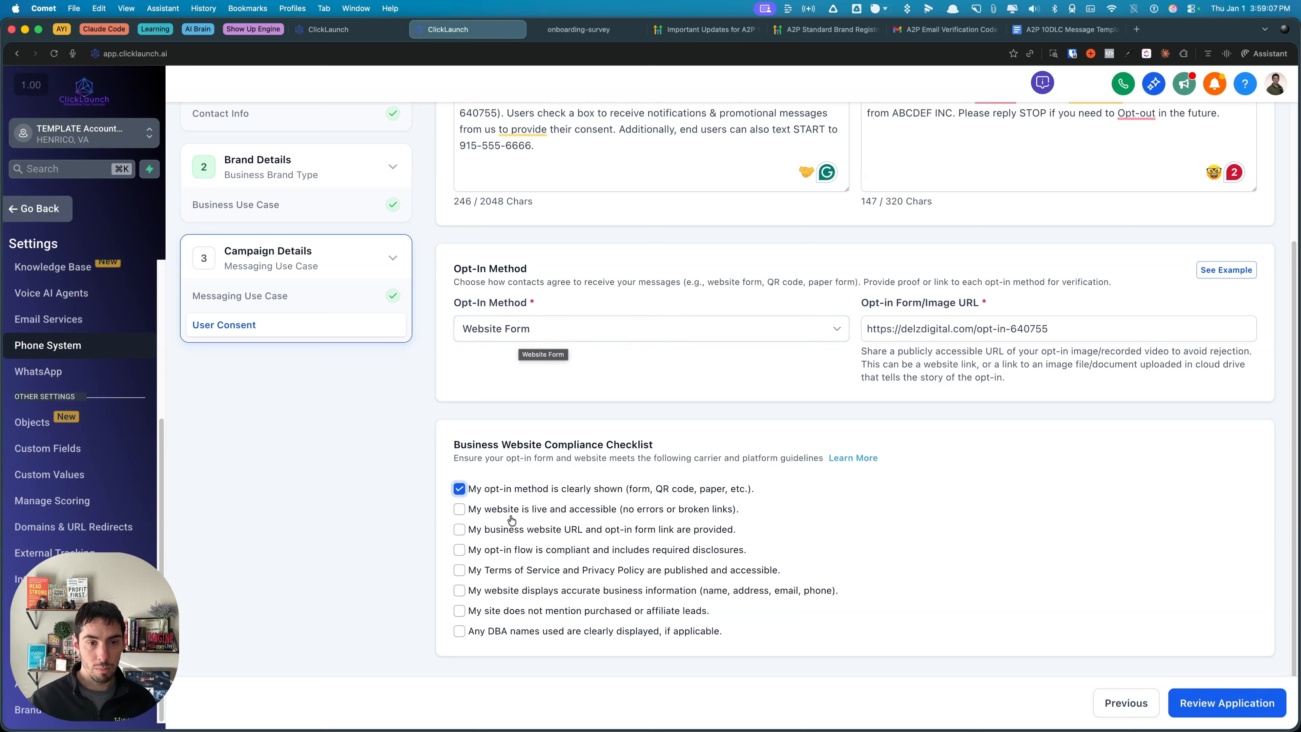
left_click(459, 510)
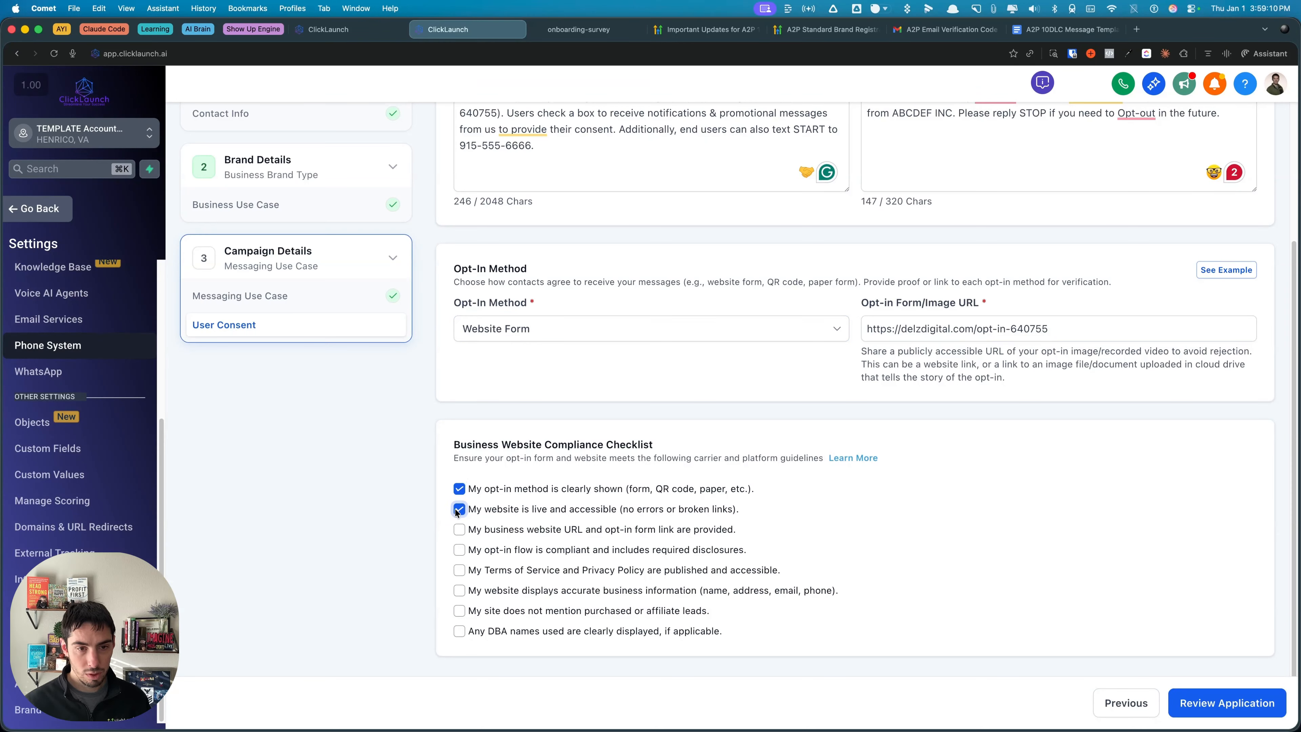
left_click(459, 510)
key("F5")
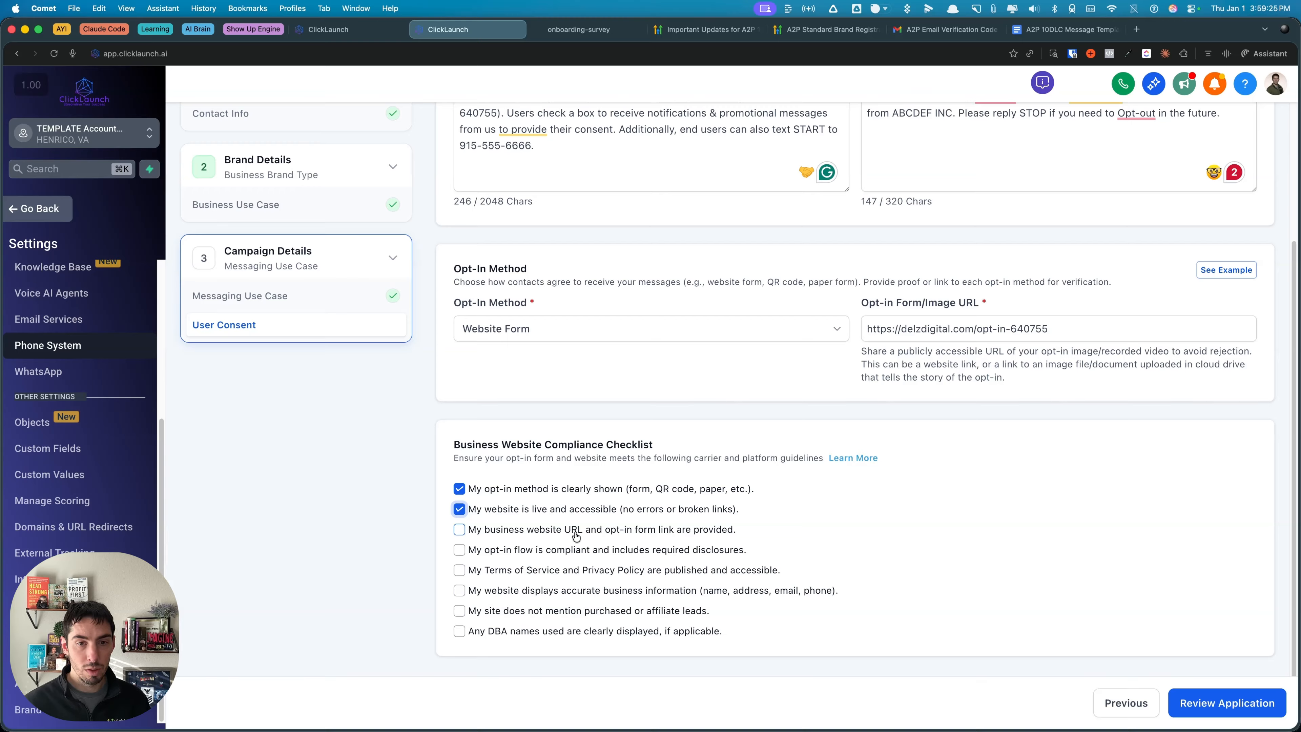
left_click(459, 530)
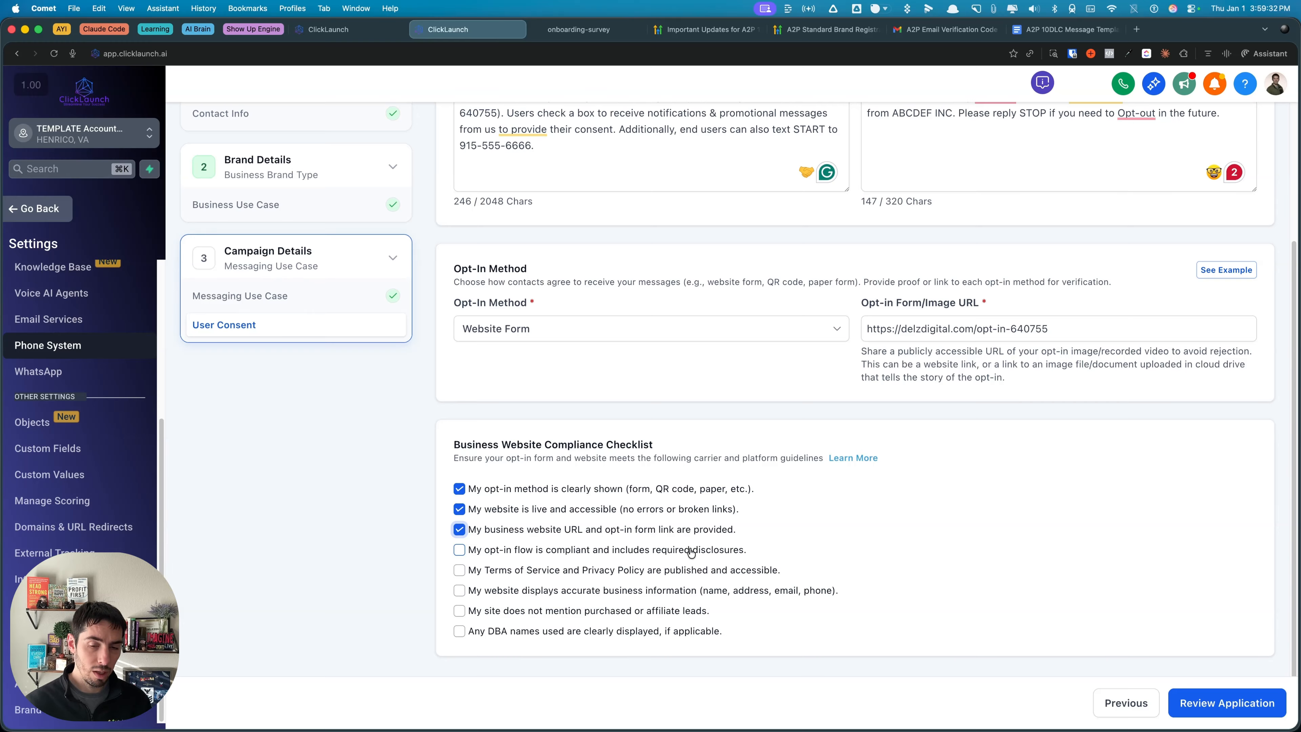
left_click(462, 550)
left_click(483, 572)
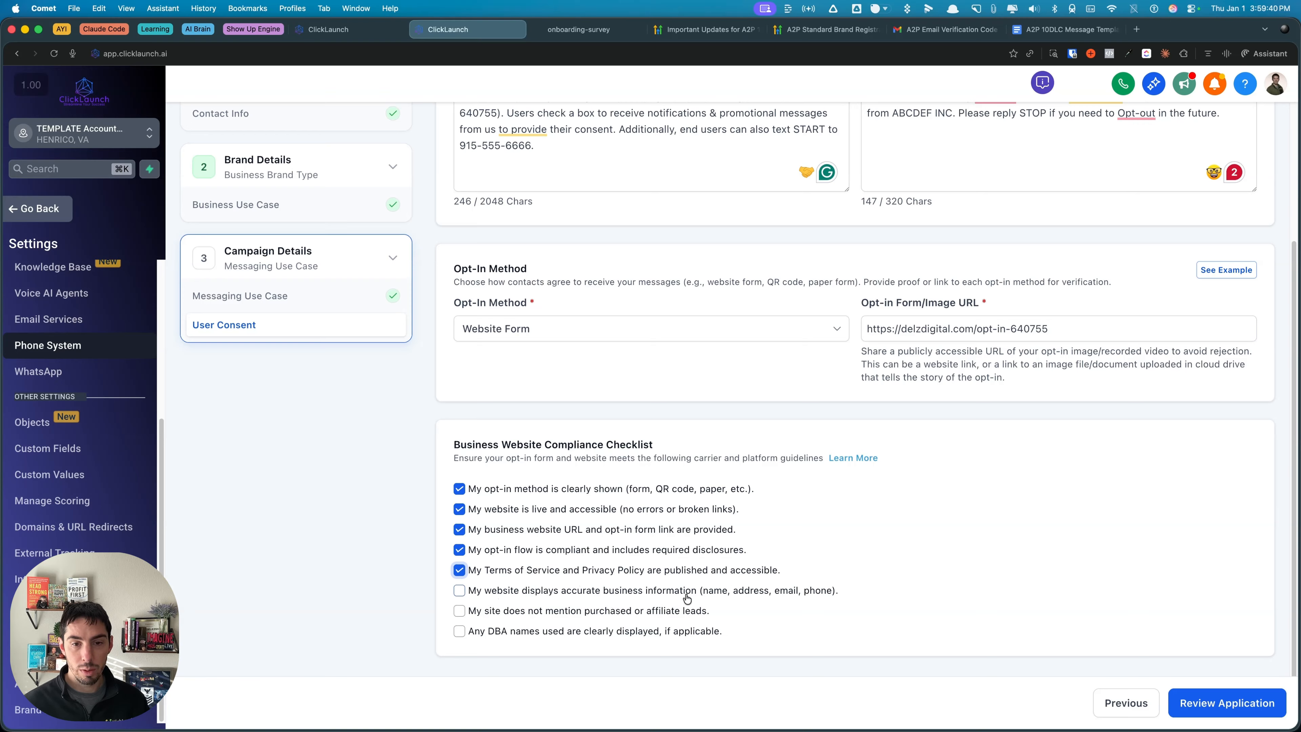
left_click(460, 590)
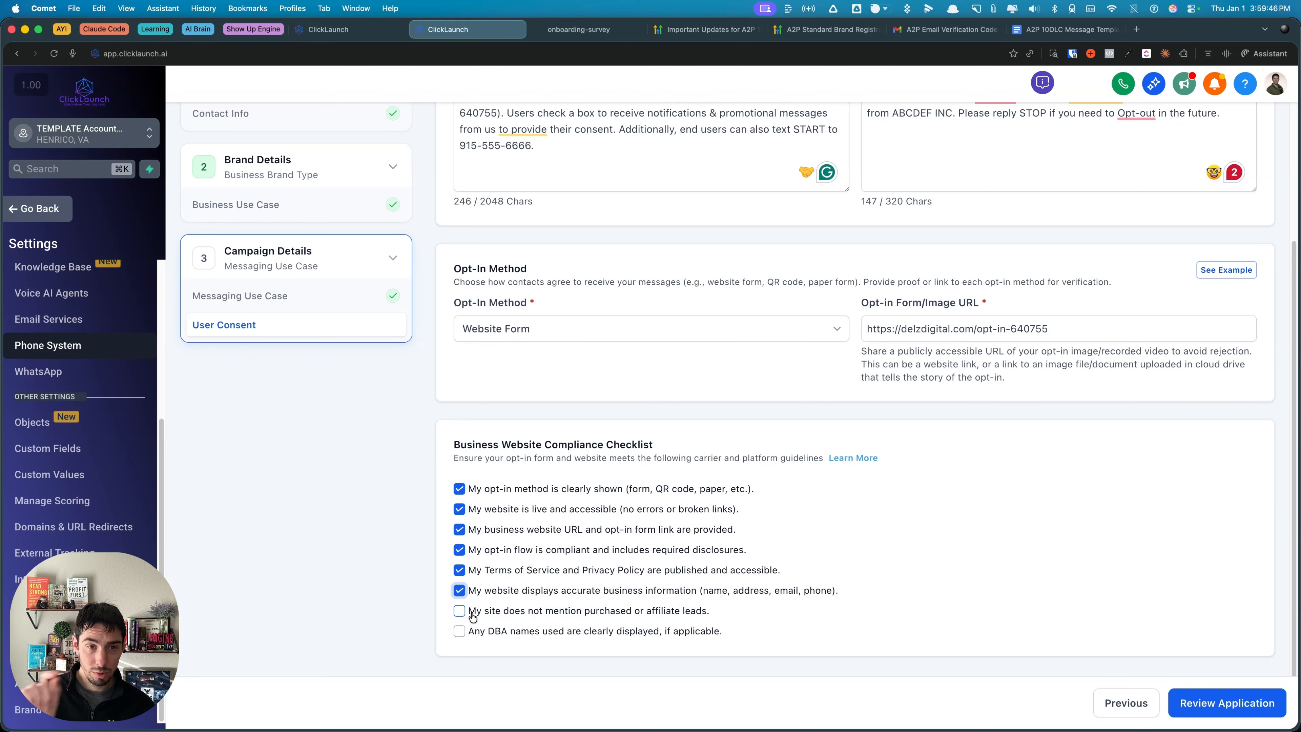
left_click(459, 611)
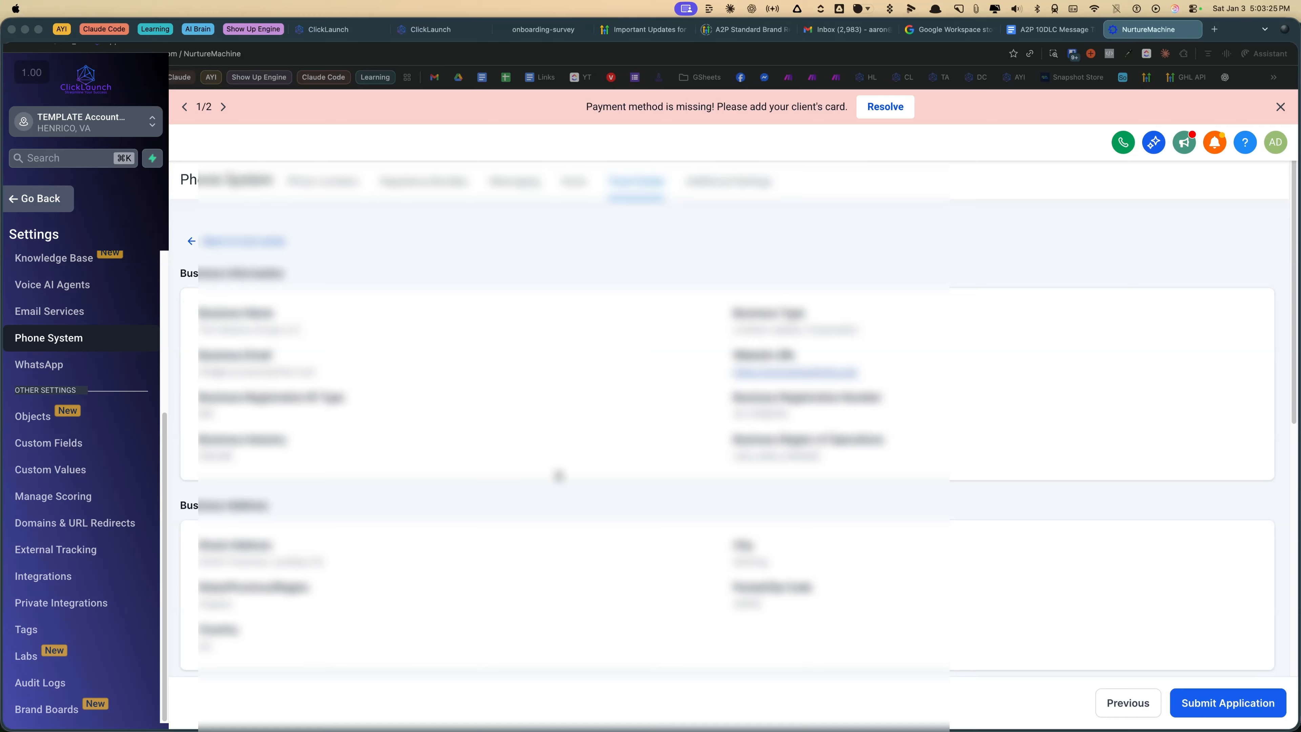
Step: Scroll through the application review page and submit the A2P registration
scroll(612, 523, "down", 10)
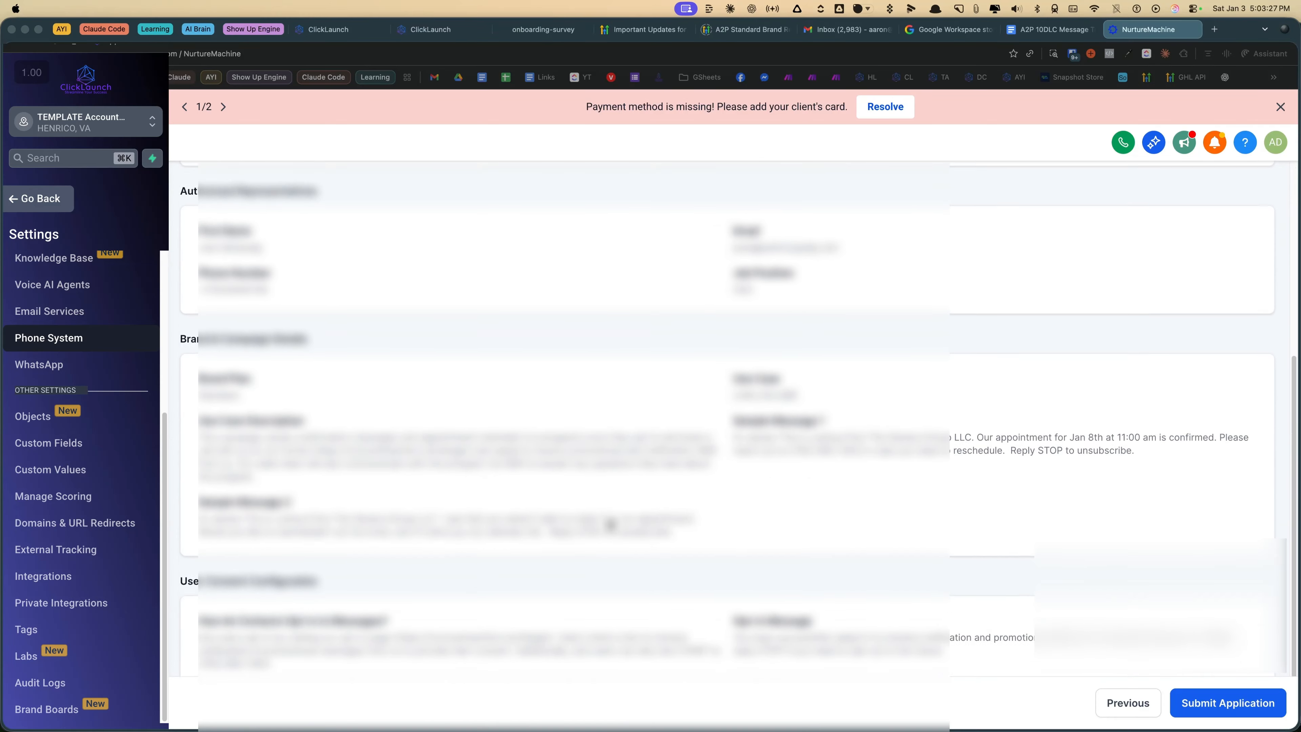
scroll(611, 524, "down", 2)
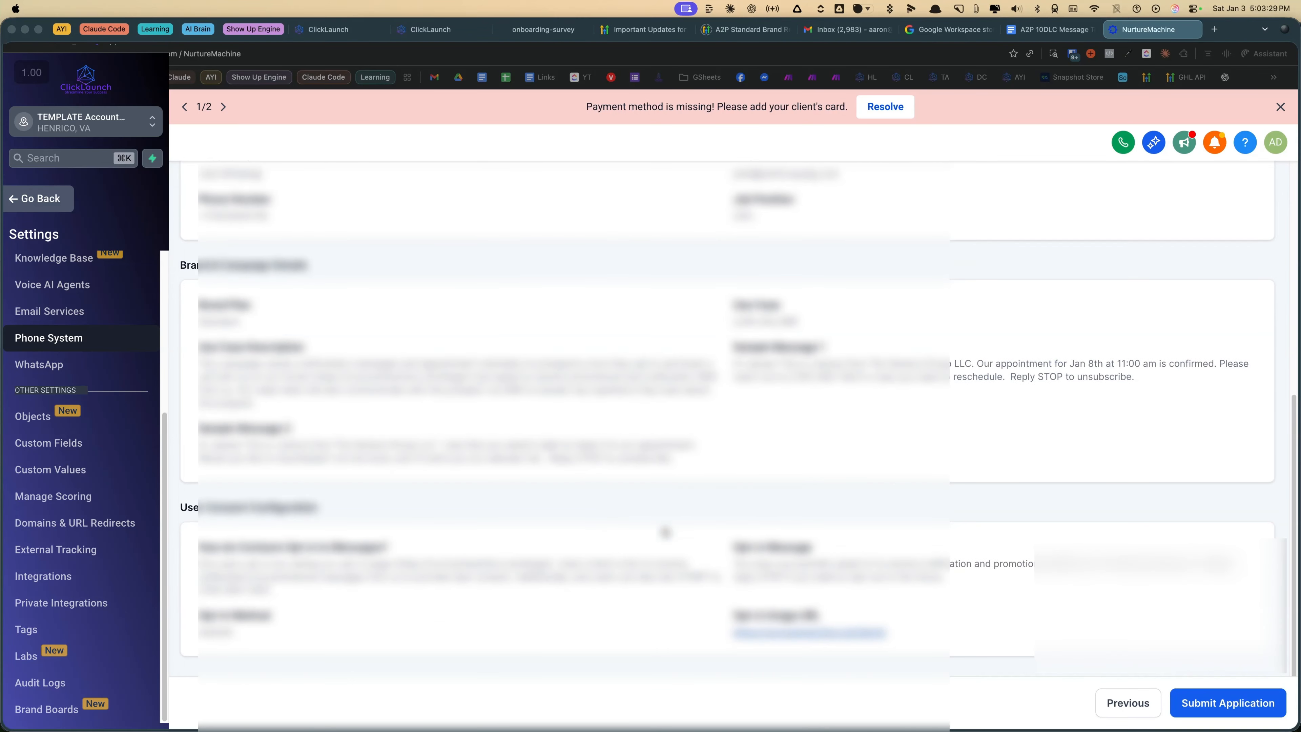
left_click(1216, 704)
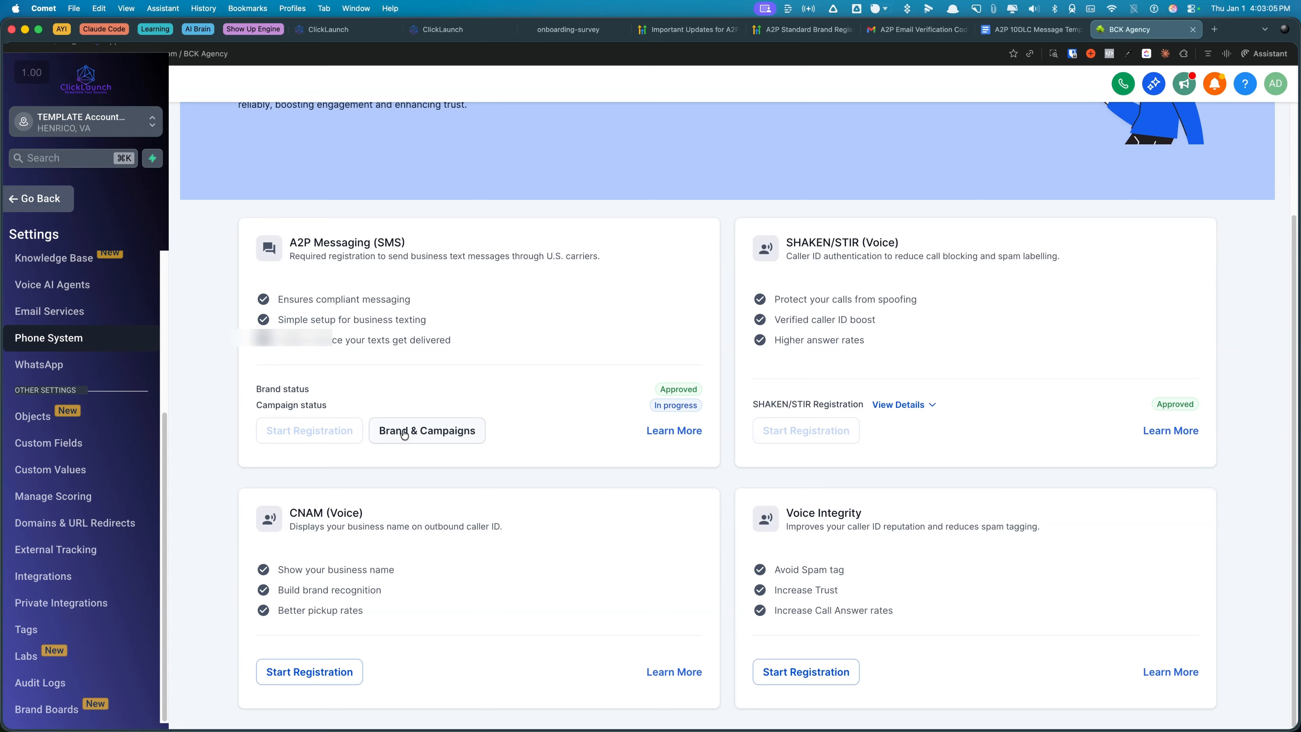
Step: From the Campaigns list, start a new campaign under the STANDARD brand and advance to user consent
left_click(401, 431)
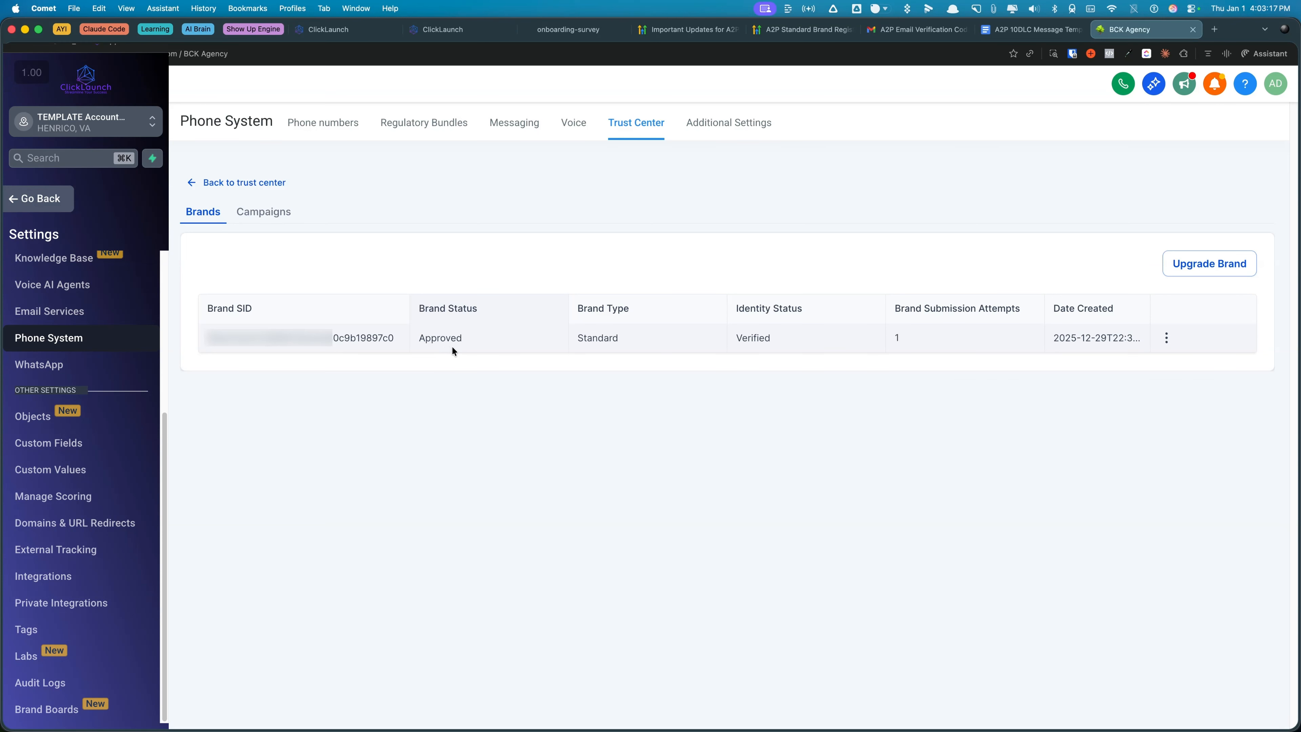
left_click(266, 217)
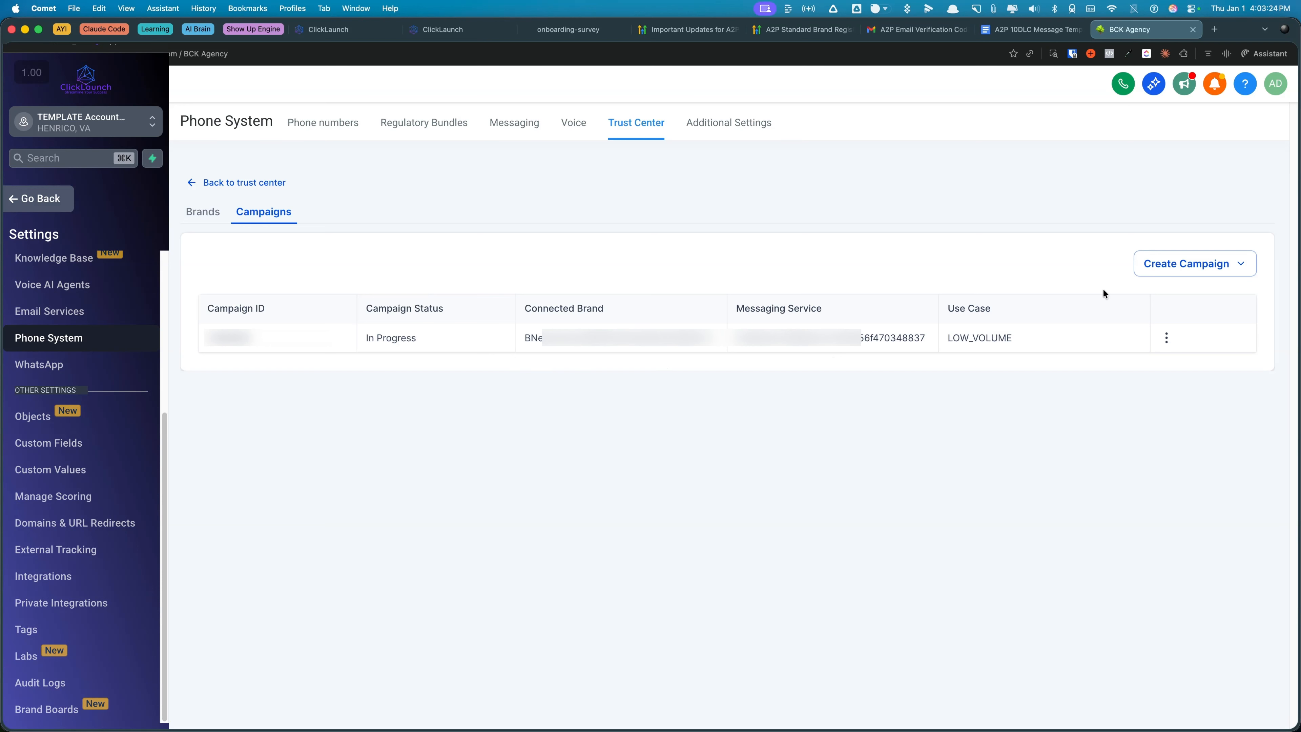
left_click(1204, 268)
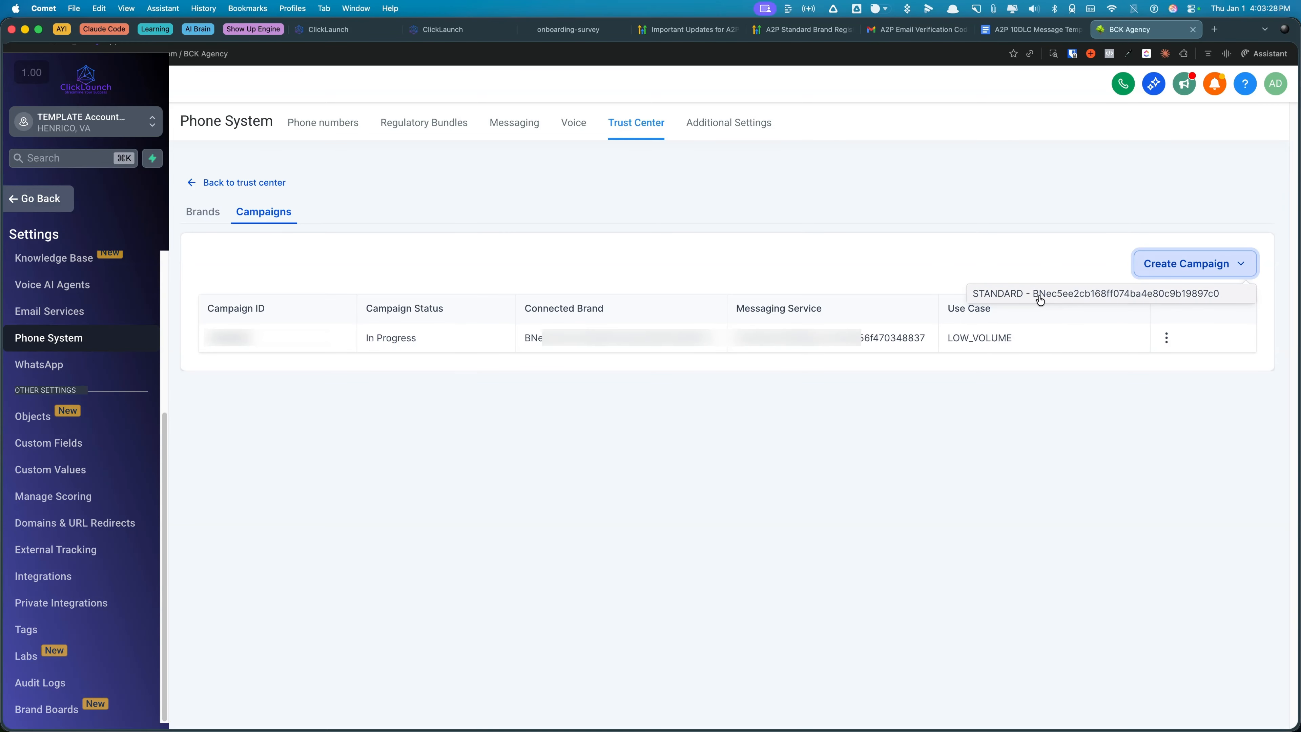
left_click(1040, 295)
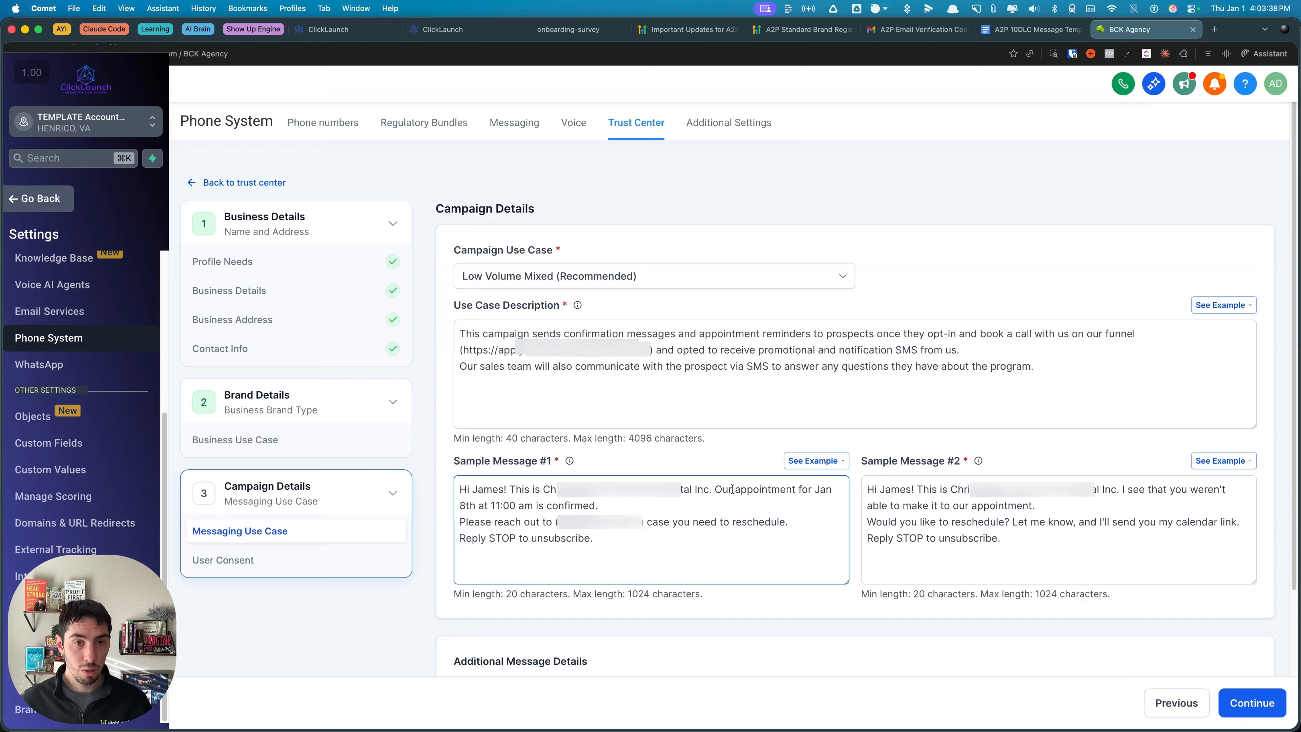
left_click(1240, 698)
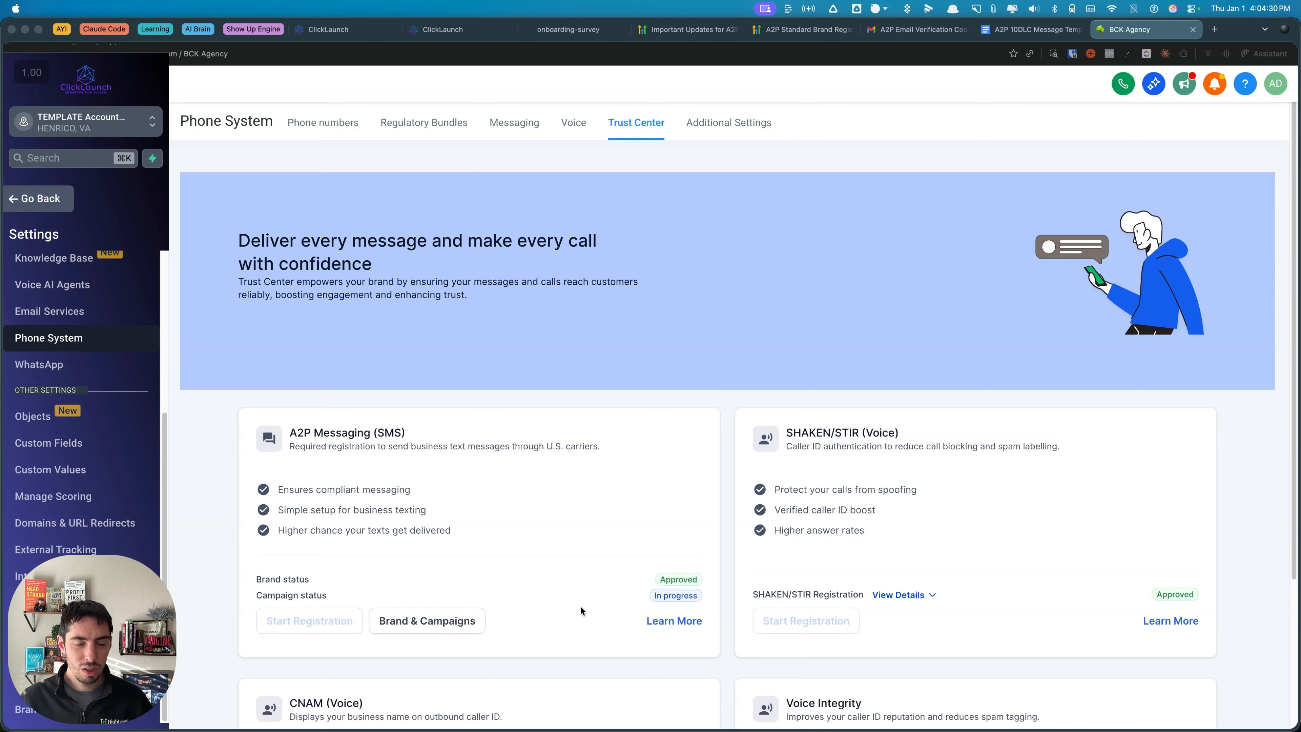
left_click(740, 593)
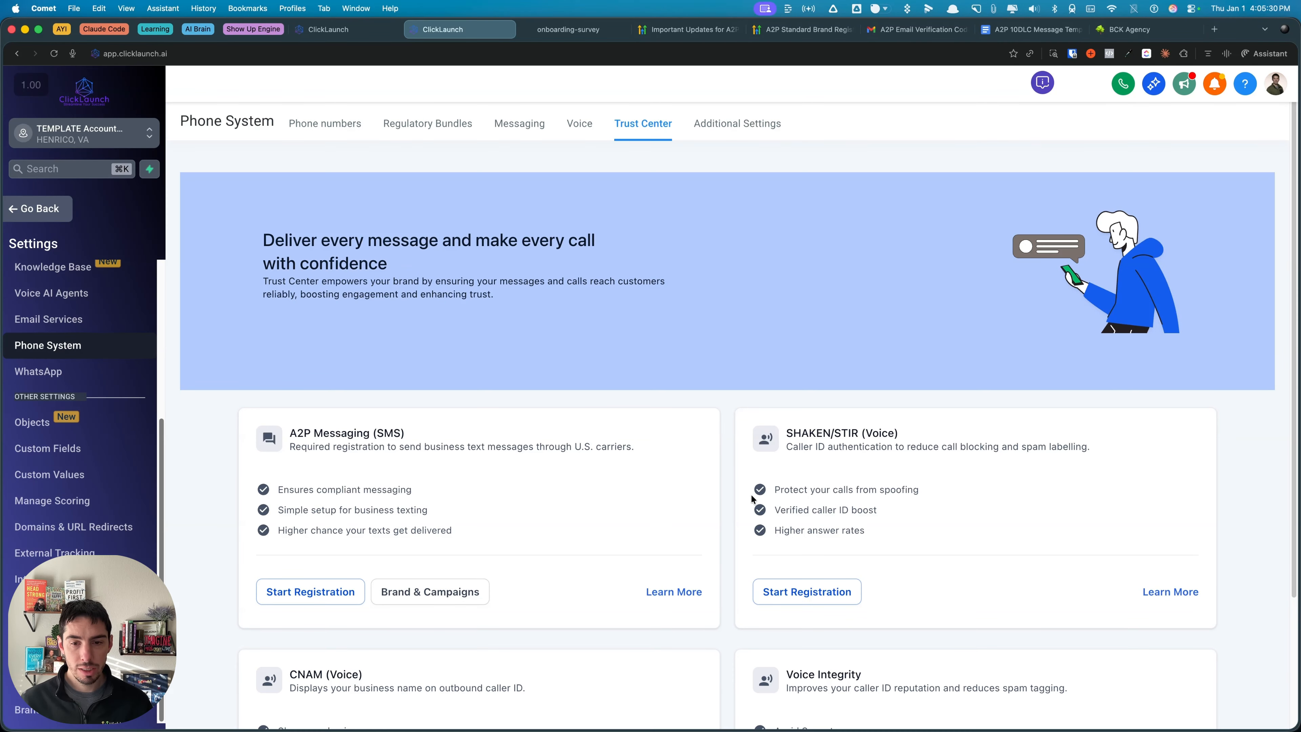
Step: Read through the SHAKEN/STIR (Voice) and CNAM (Voice) card descriptions in the Trust Center
left_click_drag(783, 434, 943, 438)
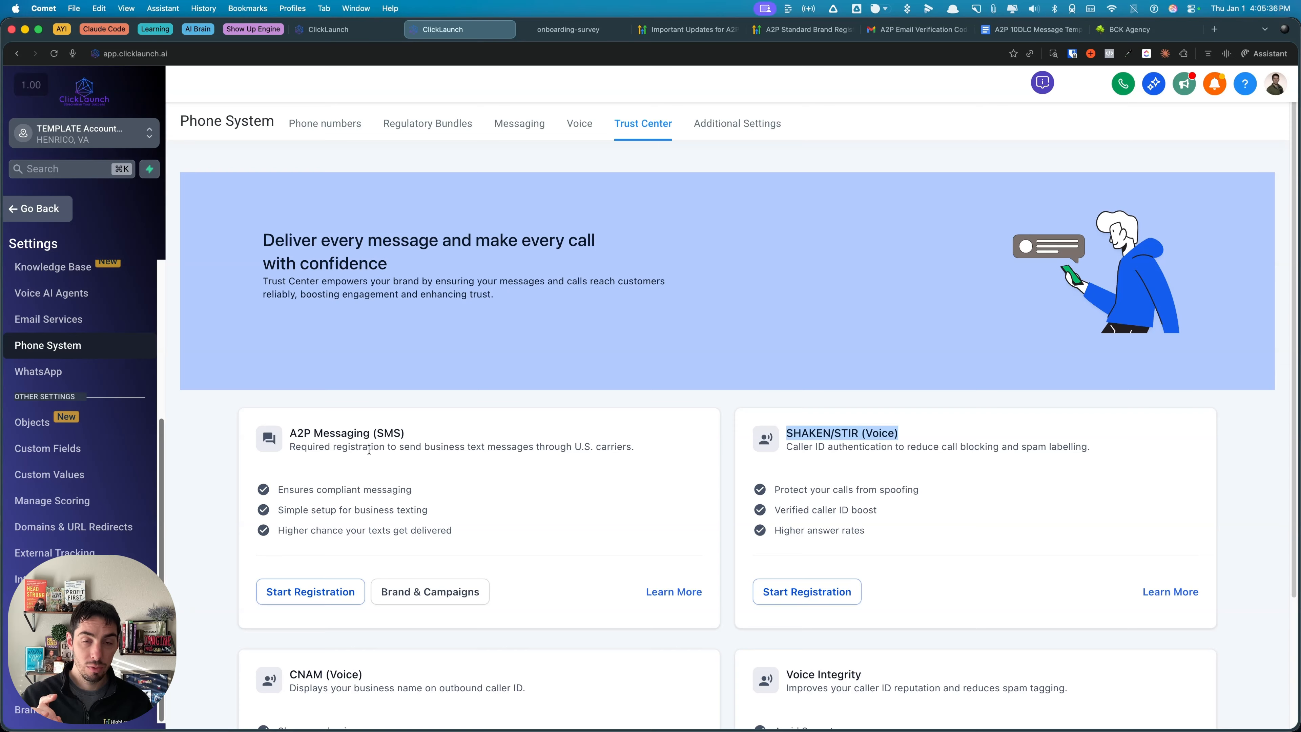
left_click(894, 458)
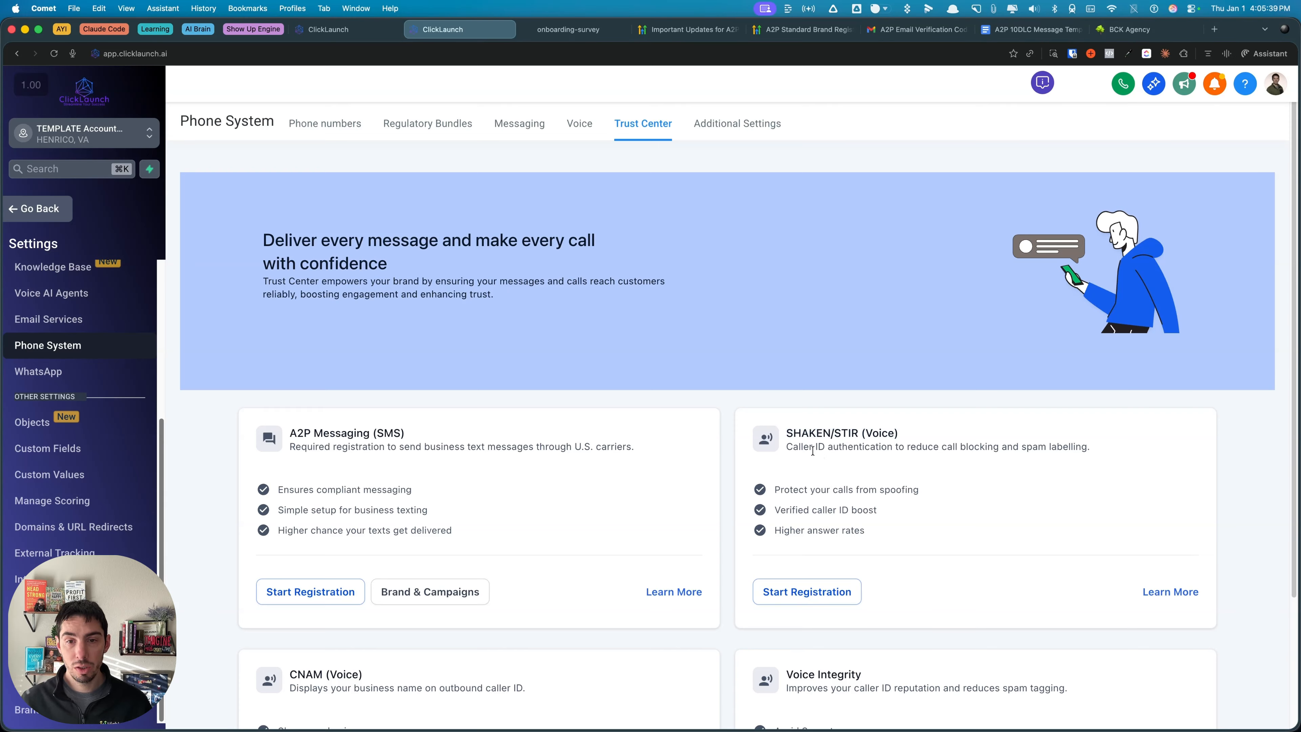
left_click_drag(787, 446, 1118, 451)
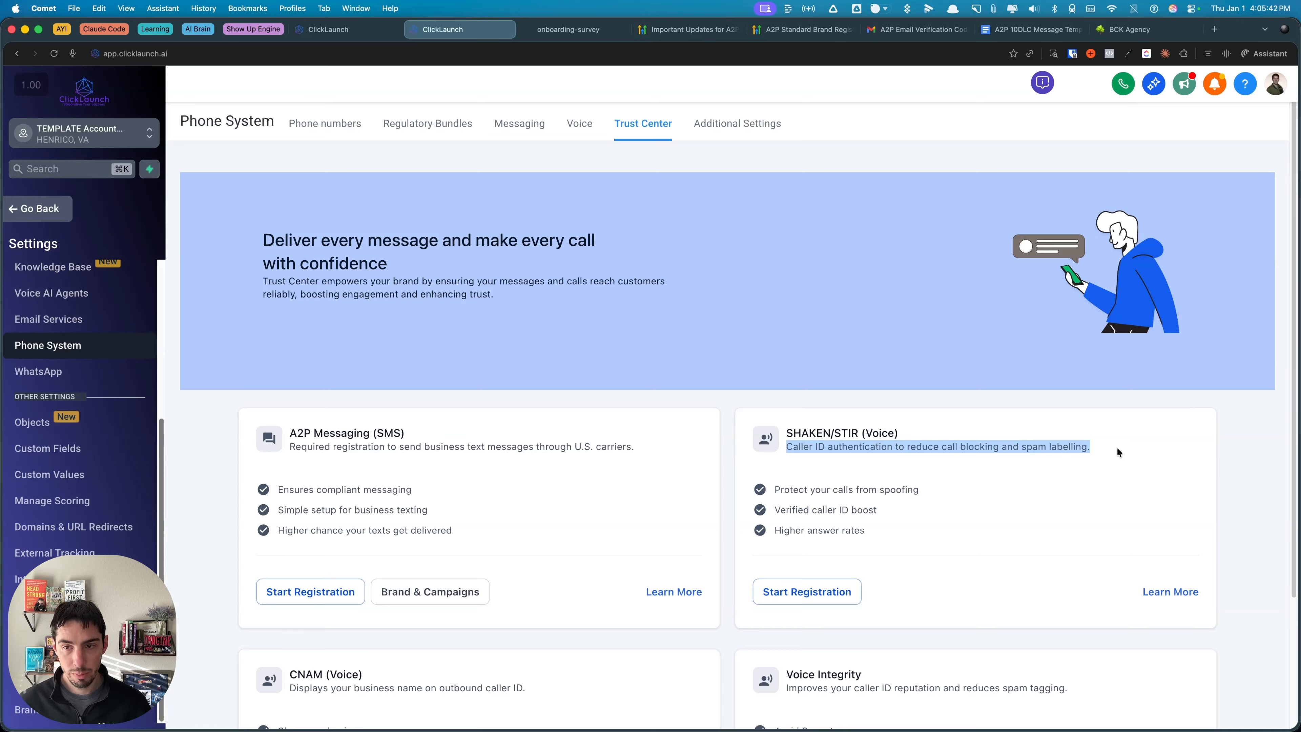
left_click(886, 561)
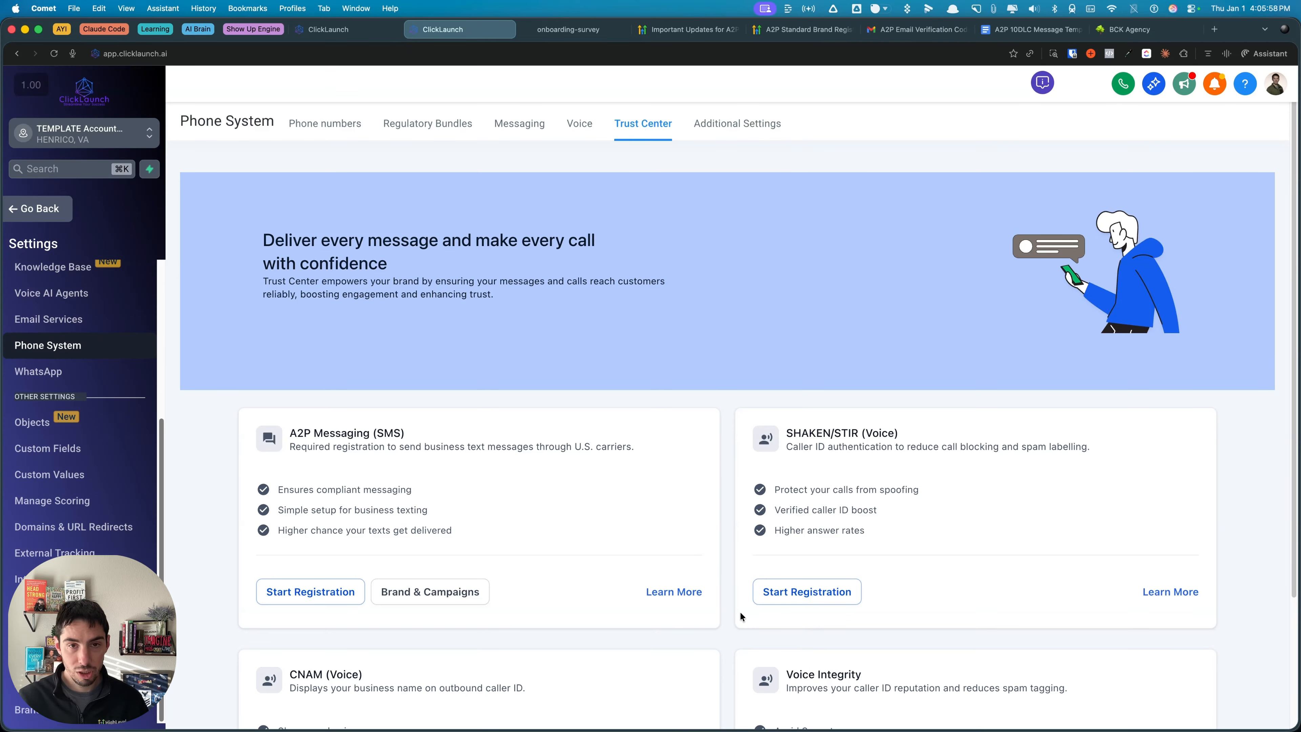
scroll(829, 371, "down", 3)
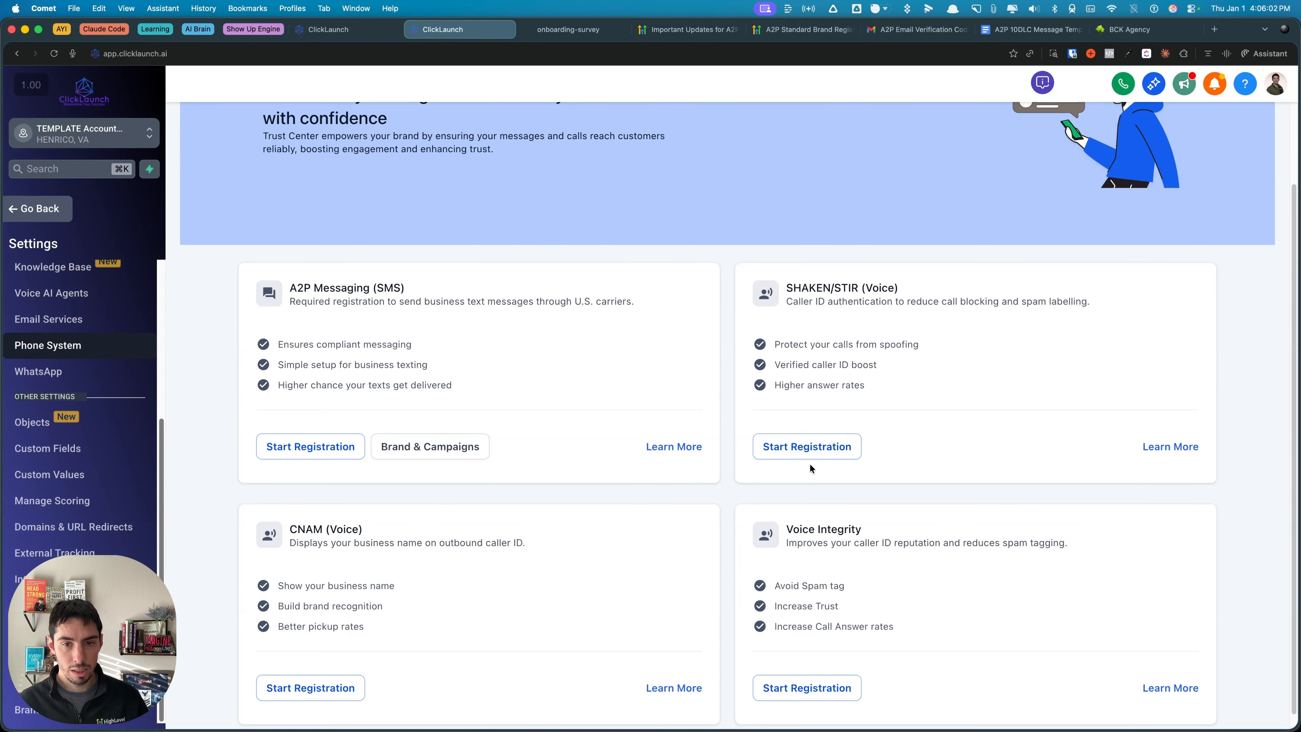
left_click_drag(291, 528, 552, 543)
left_click(296, 546)
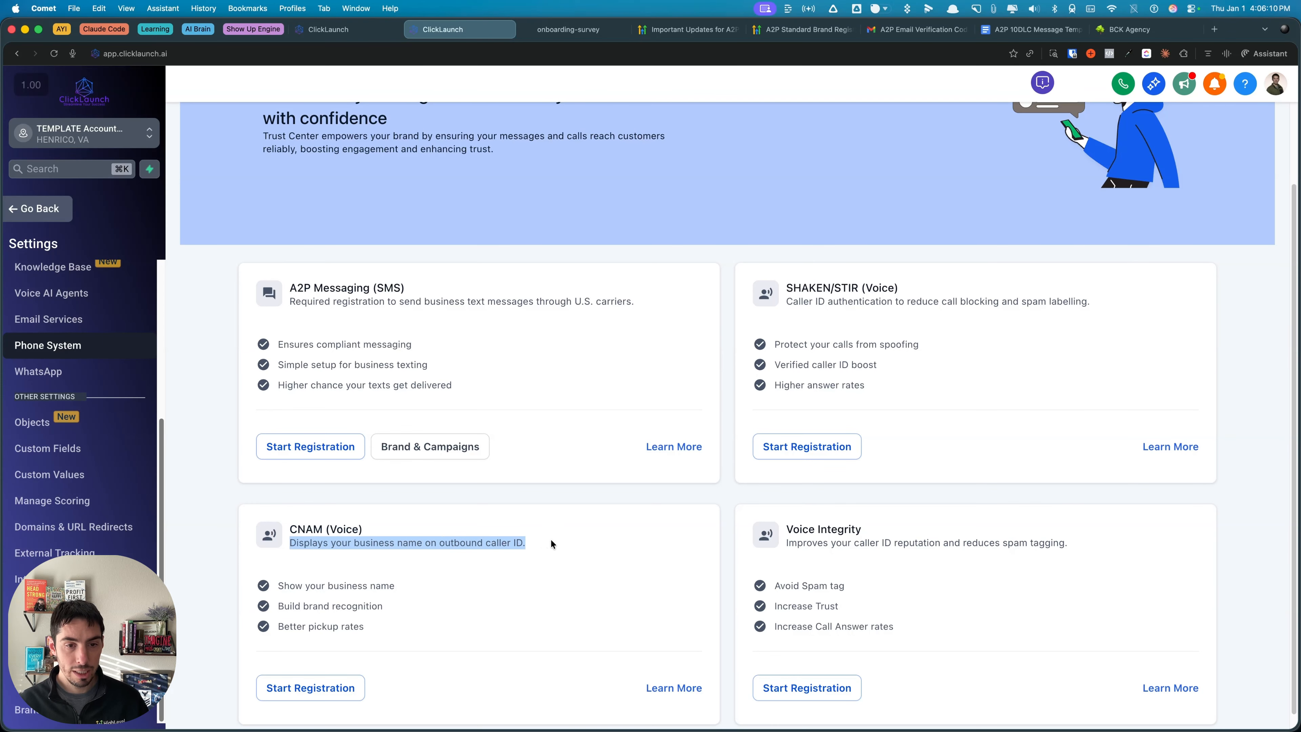
left_click(516, 555)
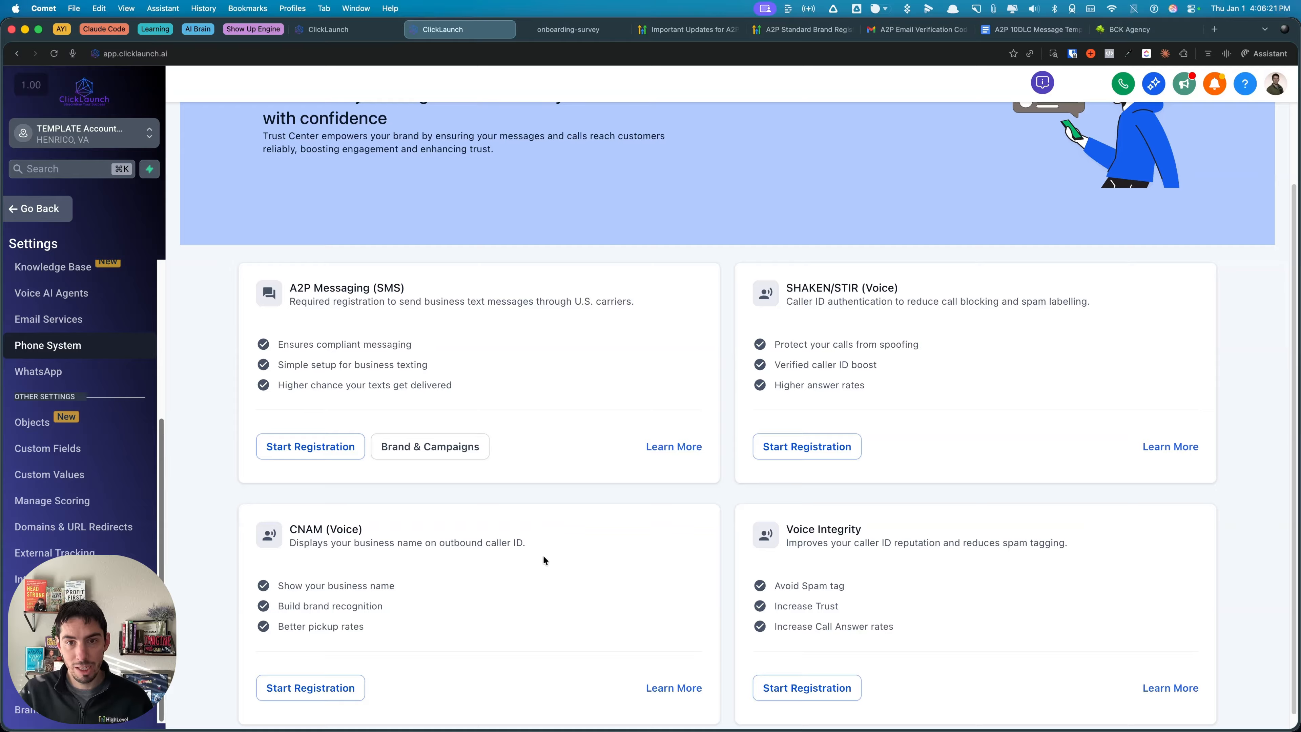
Step: Review the Voice Integrity description, then return to the A2P Messaging (SMS) card
scroll(785, 517, "down", 1)
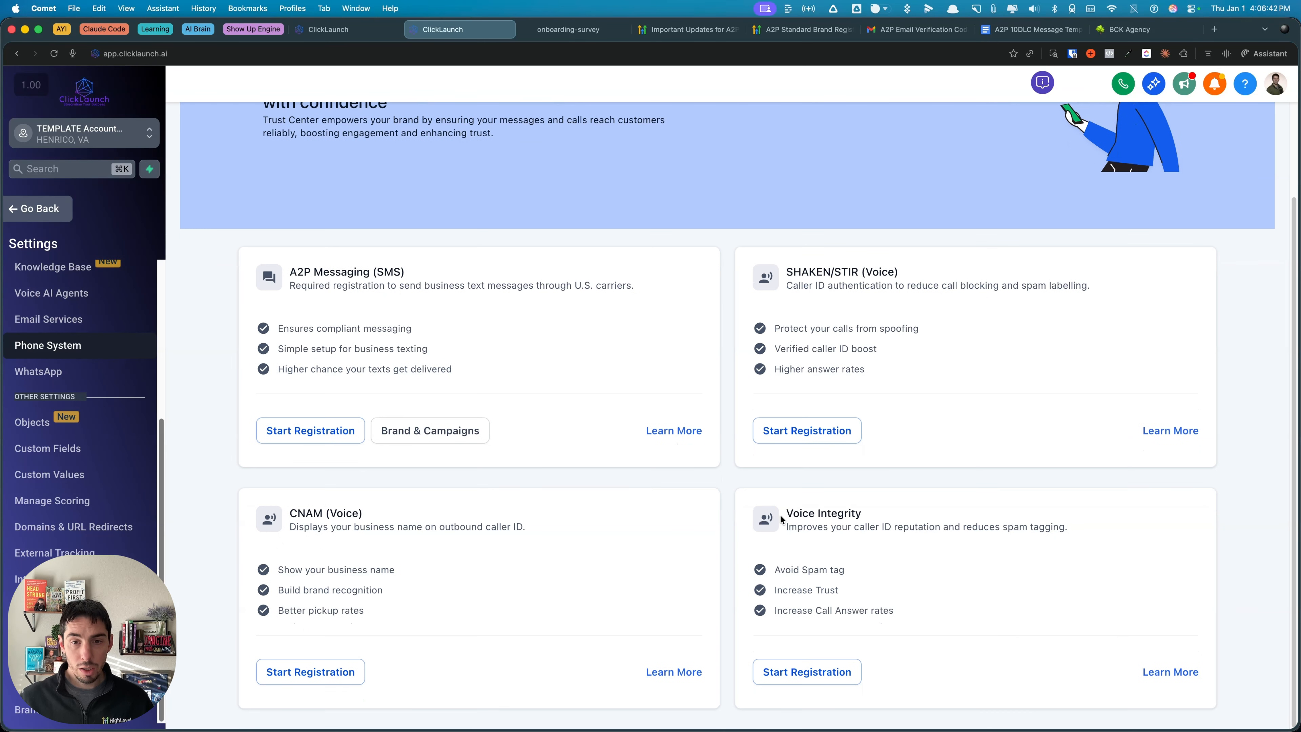
left_click_drag(786, 514, 869, 516)
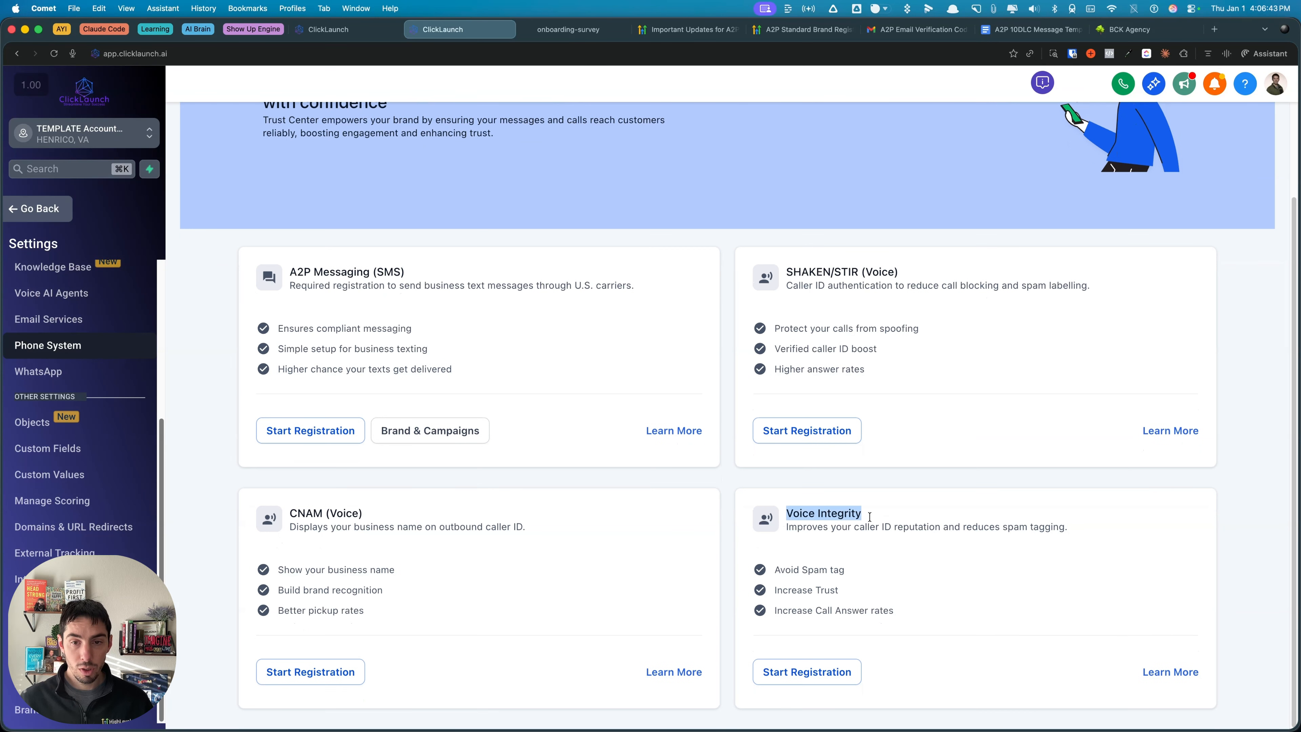
left_click(789, 528)
left_click_drag(787, 526, 985, 526)
left_click_drag(1033, 523, 1069, 526)
left_click(861, 548)
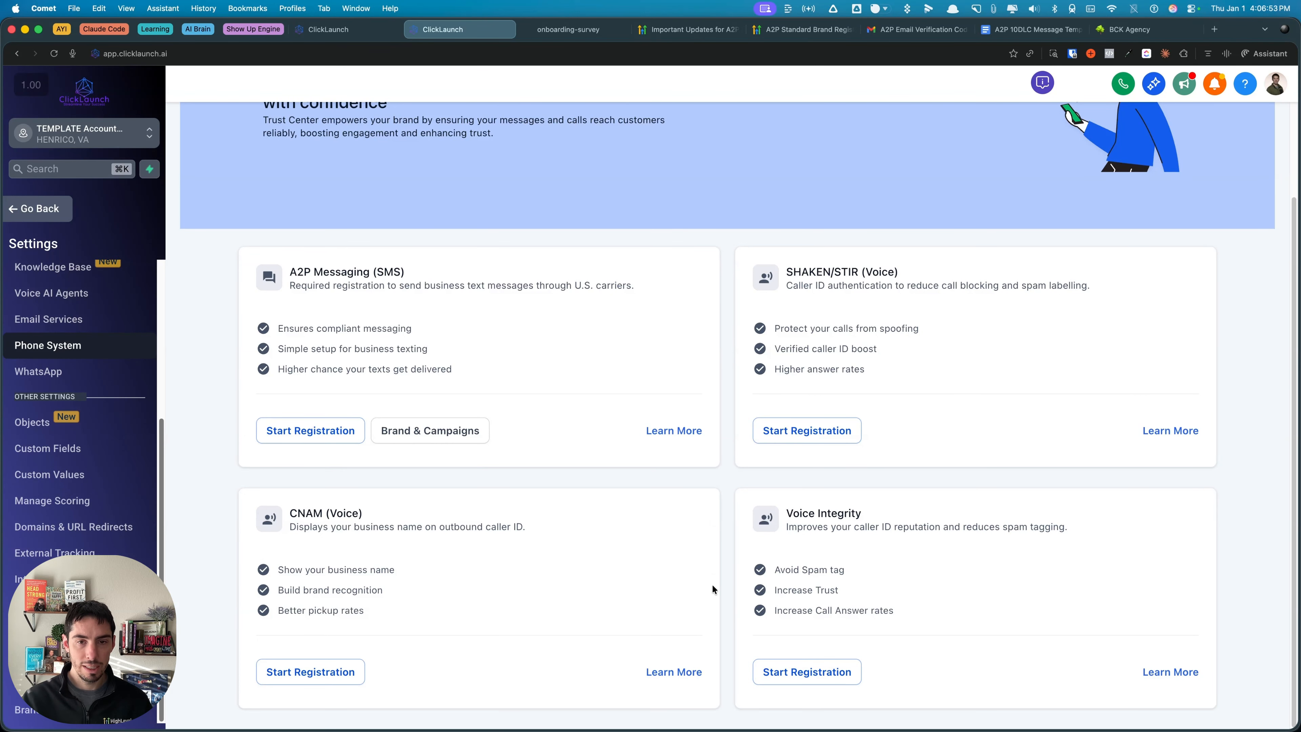
scroll(714, 613, "up", 3)
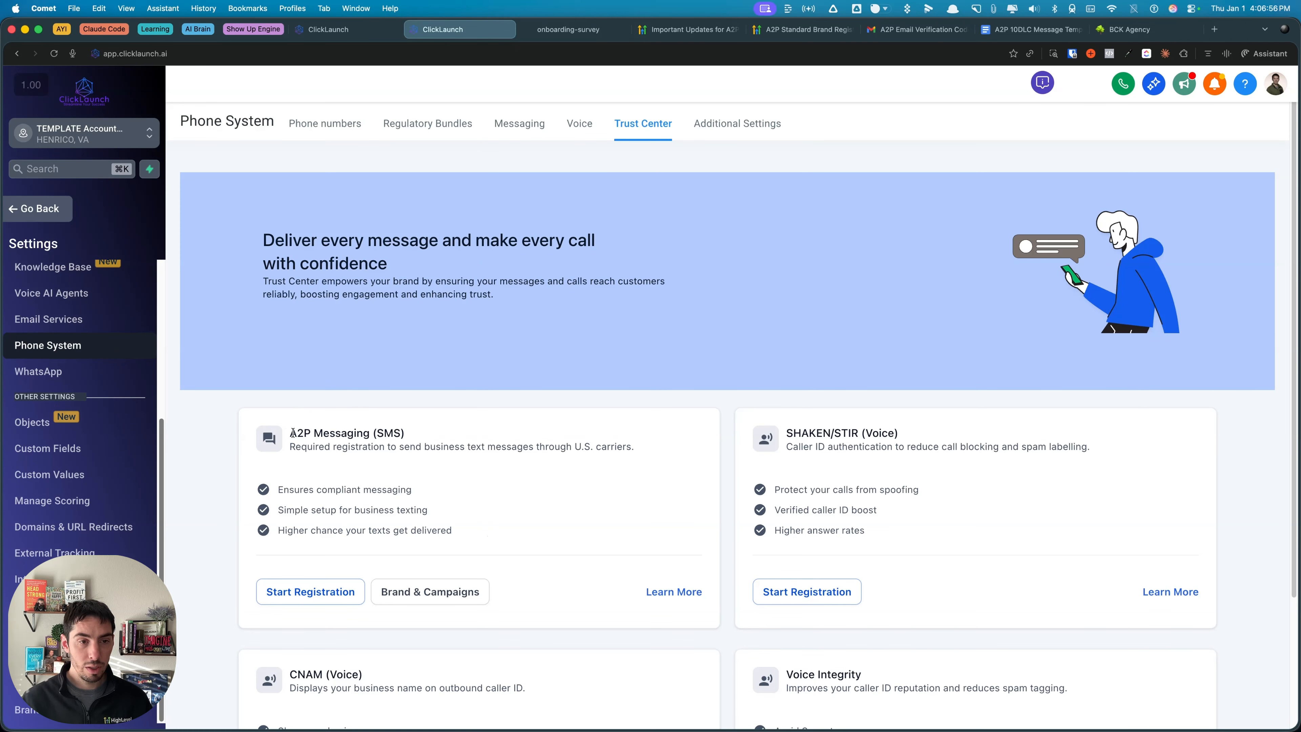
left_click_drag(290, 432, 427, 432)
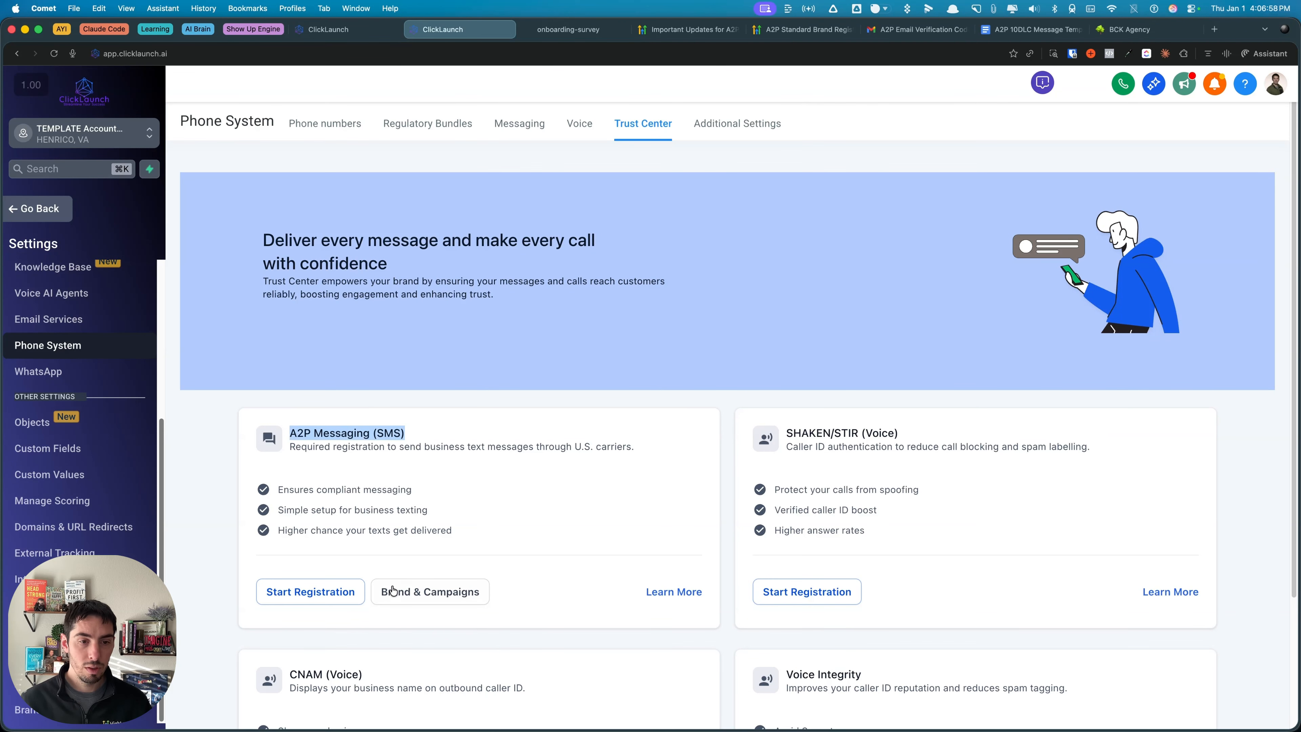
left_click(436, 635)
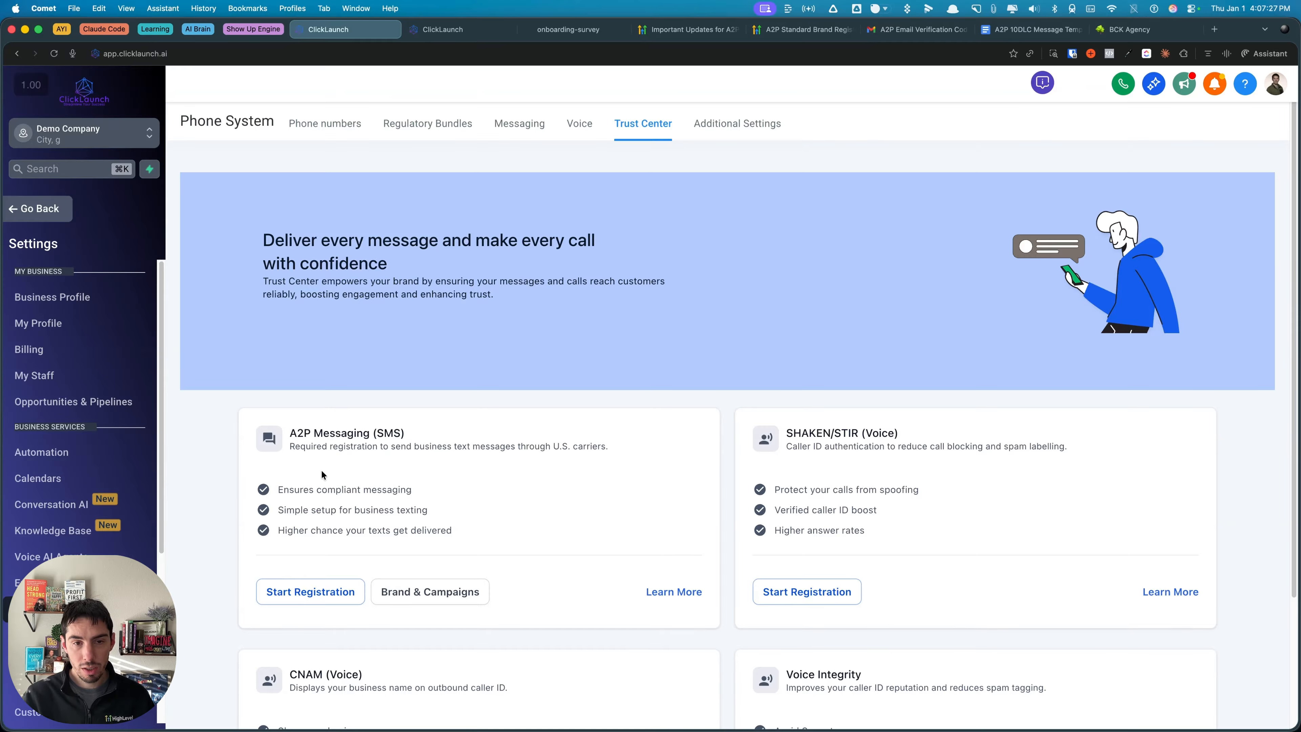
Step: Start A2P SMS registration, name the business 'Funny Company', and continue past Business Address
left_click(311, 592)
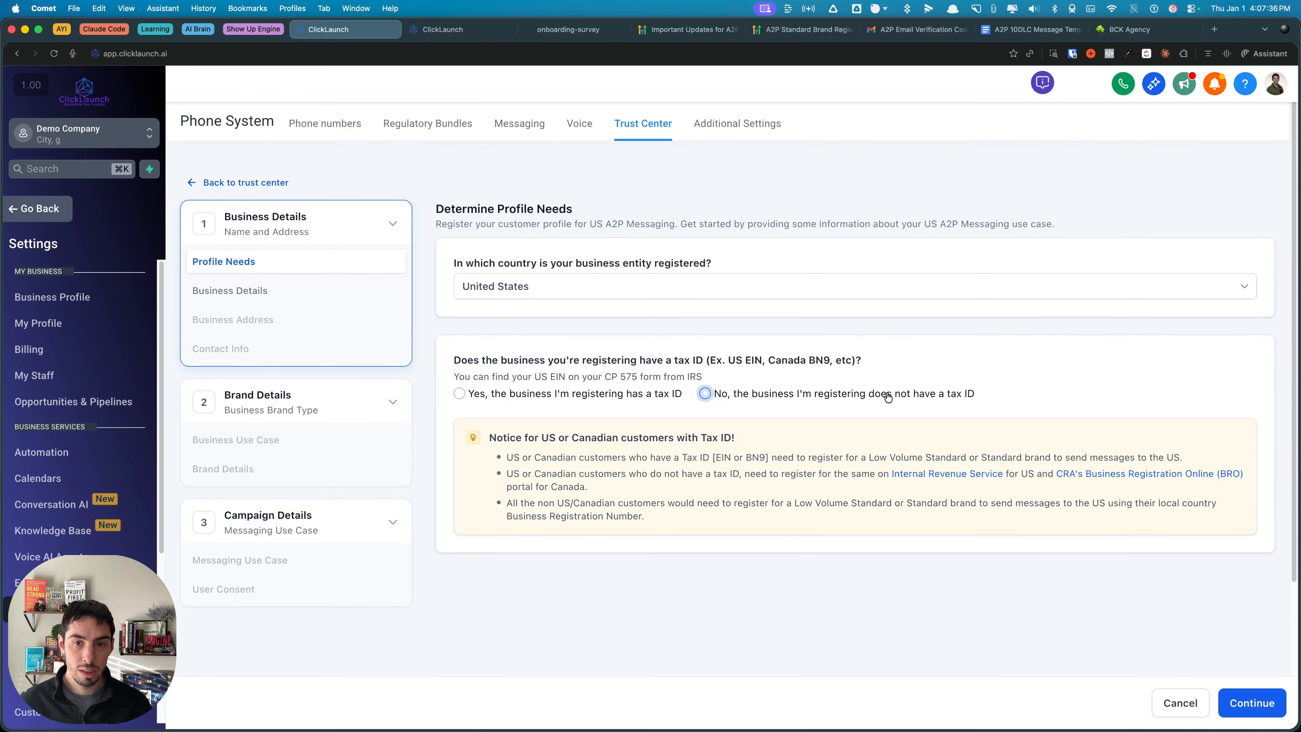
left_click(1228, 699)
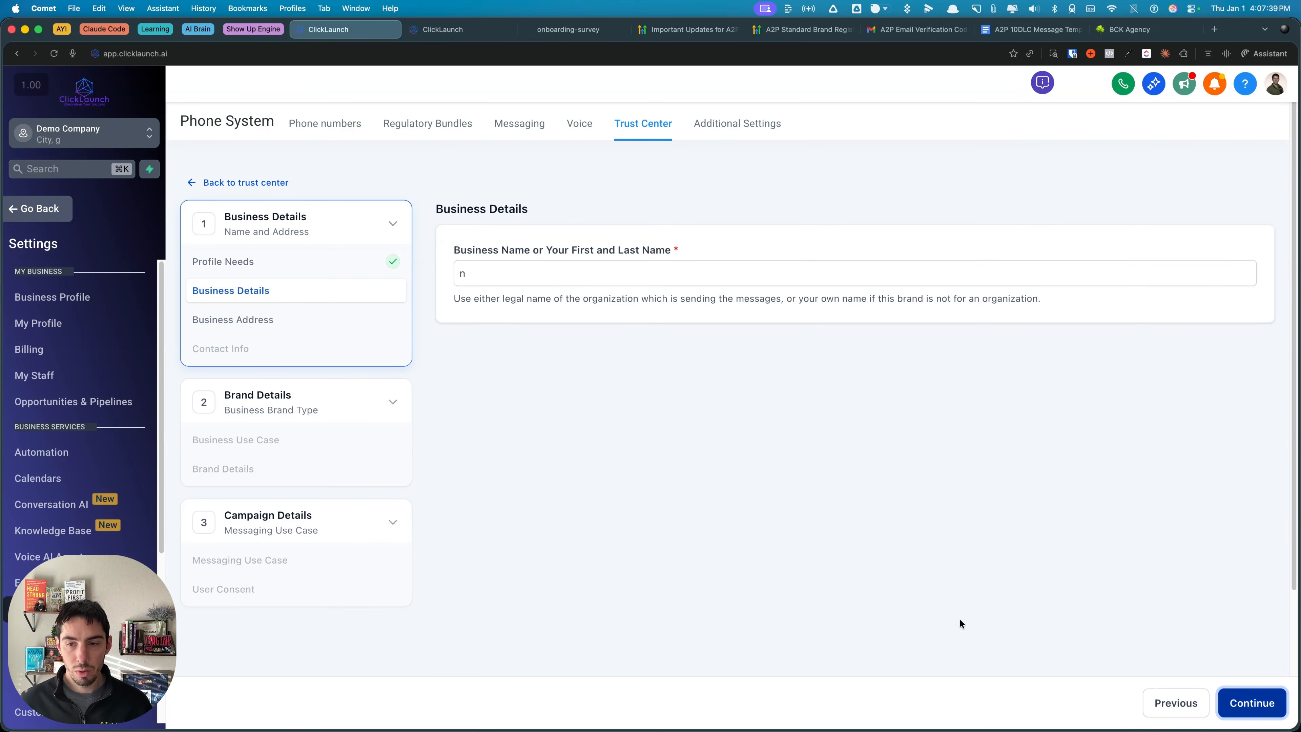
left_click(504, 272)
key("BackSpace")
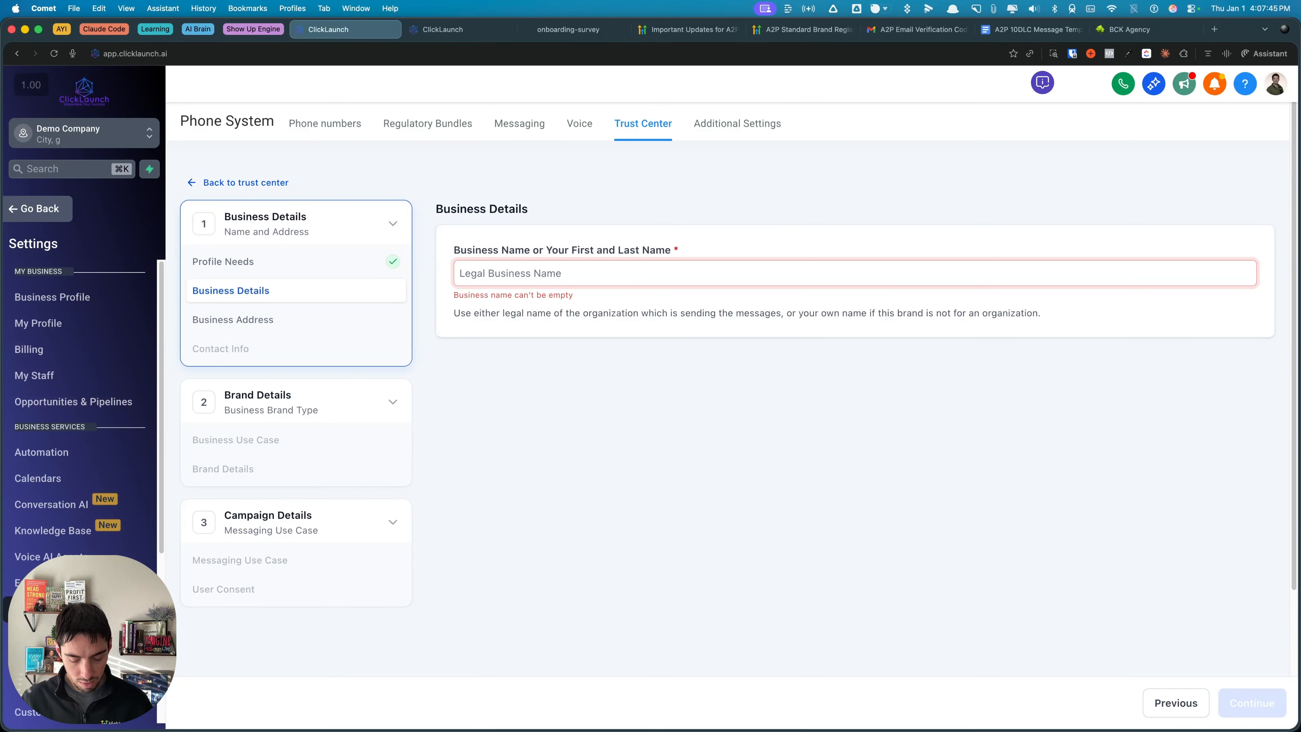
type("Funny Company")
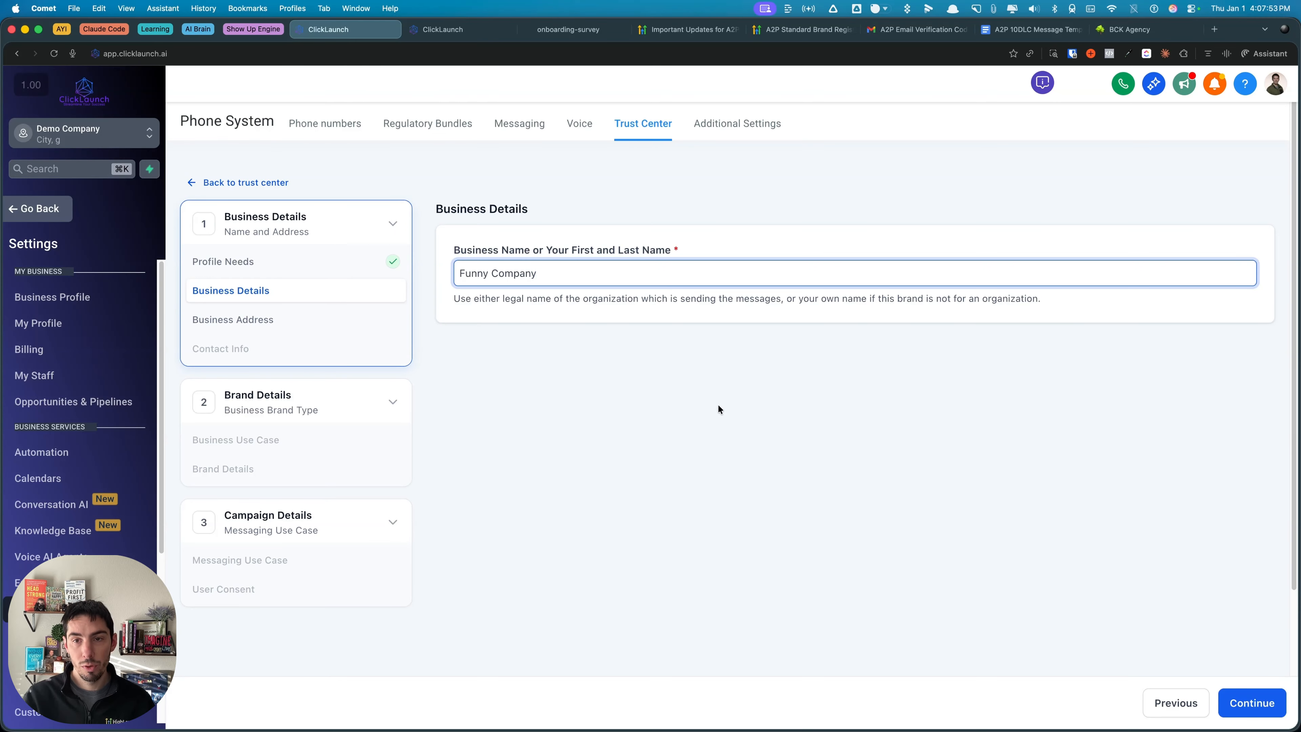
left_click(1227, 696)
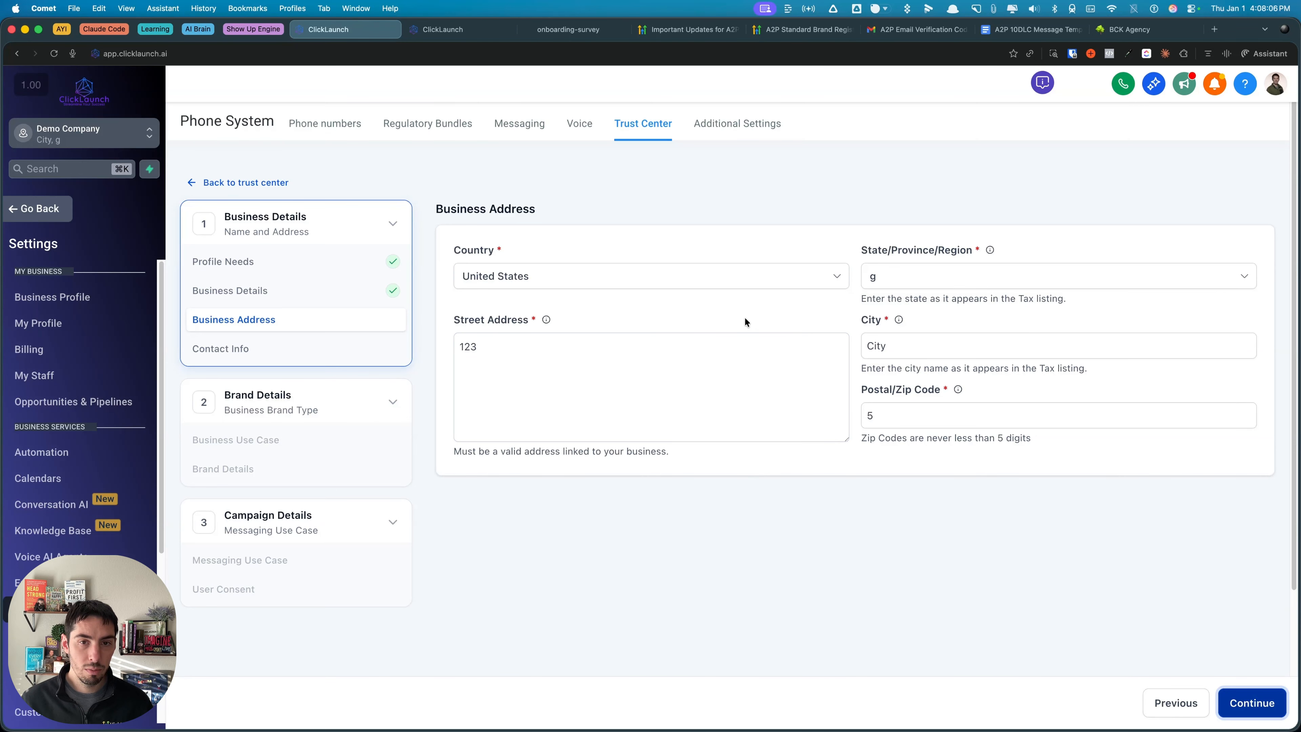
left_click(1239, 702)
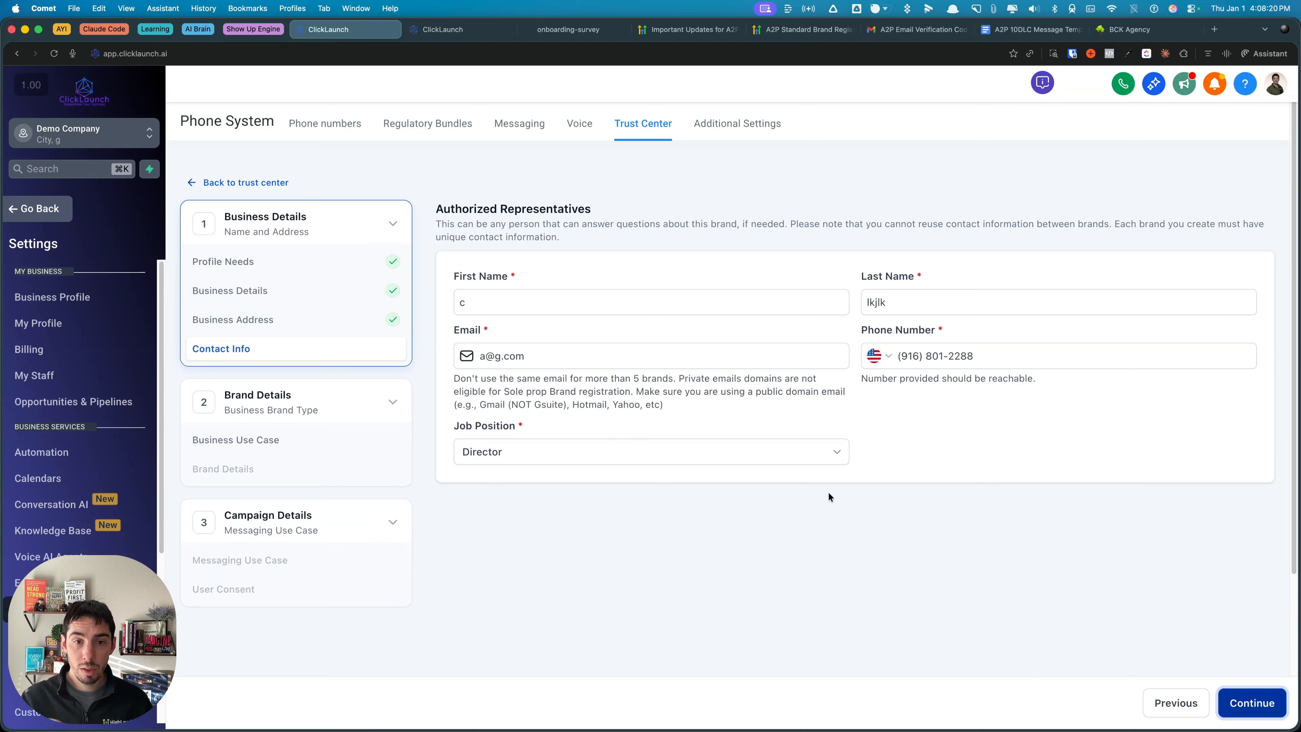
Step: Review the authorized representative's contact info and the email-reuse and reachable-number notes
left_click_drag(440, 377, 707, 404)
left_click(707, 404)
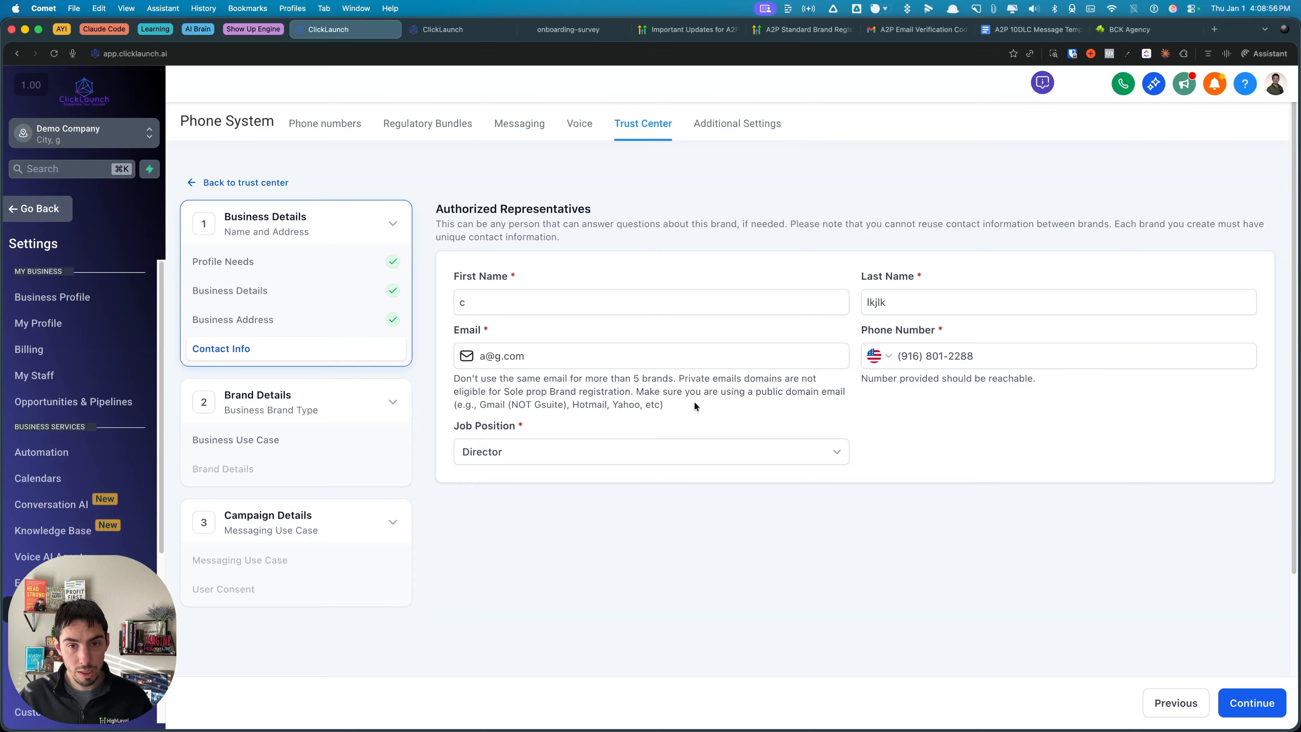
key("shift+Tab")
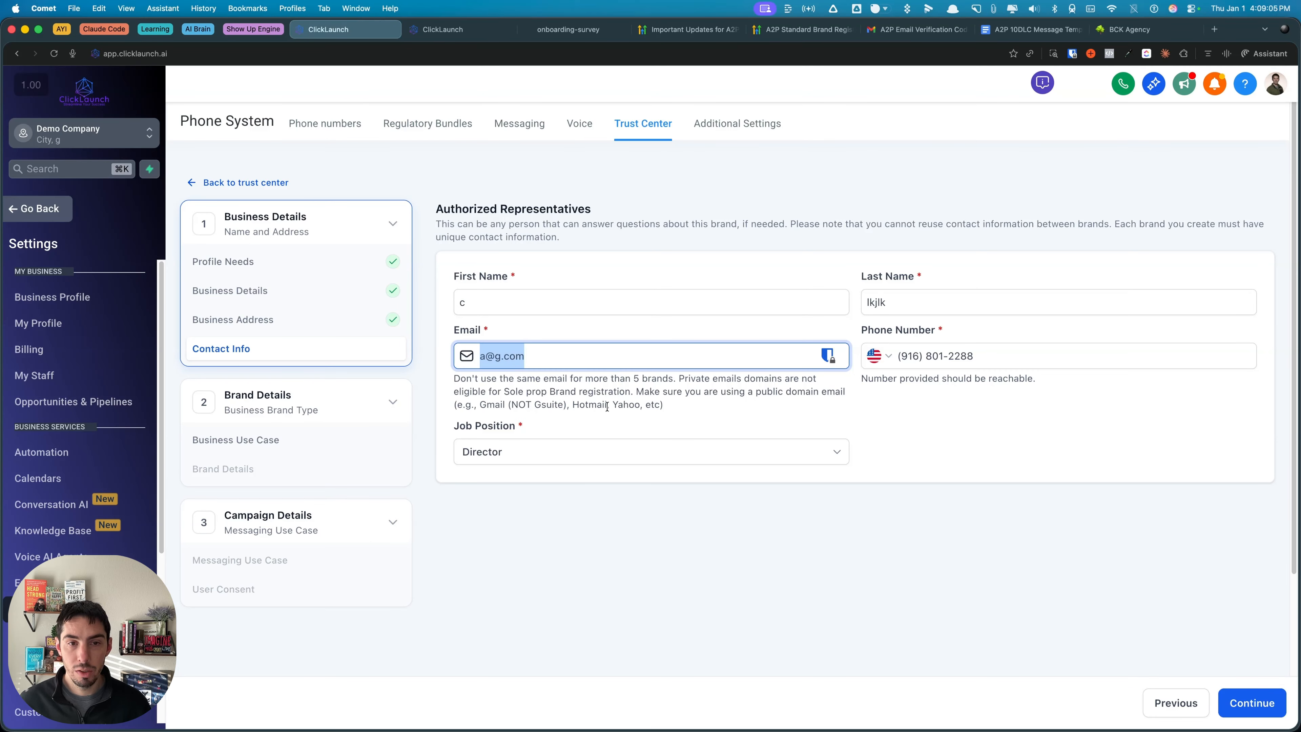
left_click(537, 396)
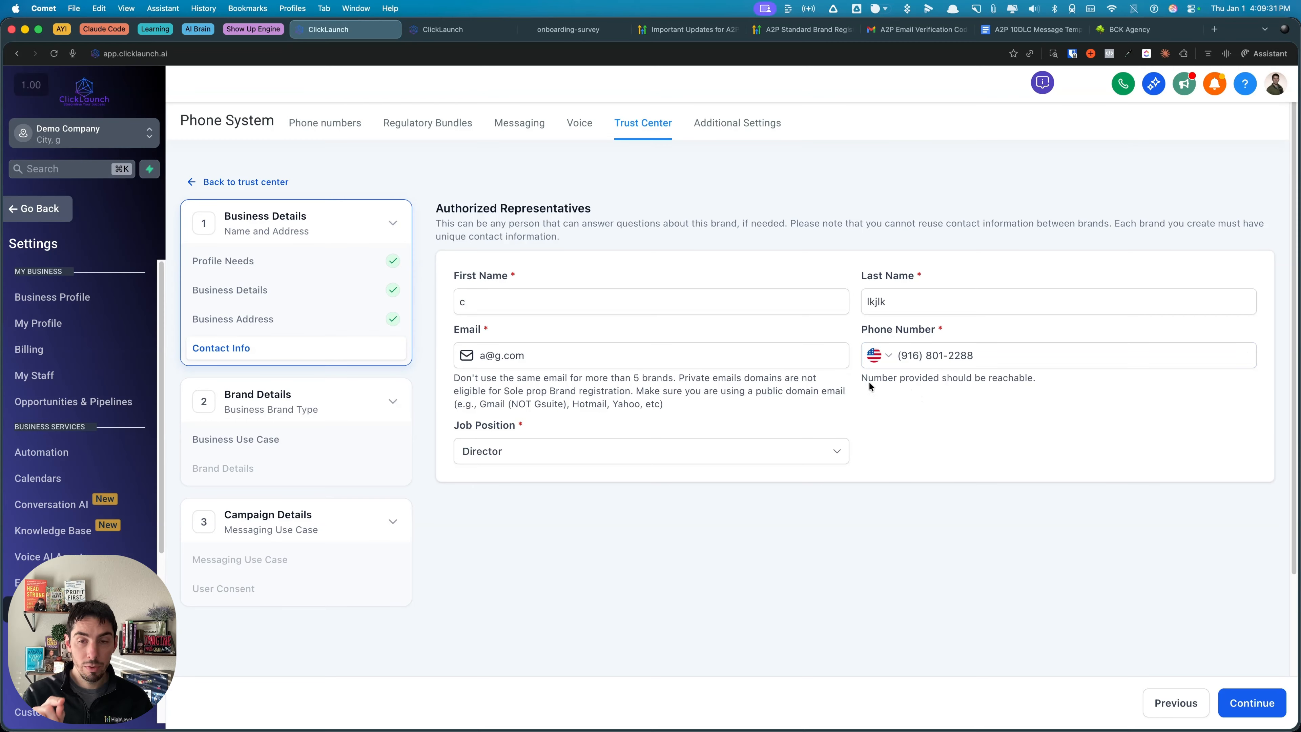
left_click_drag(870, 383, 969, 391)
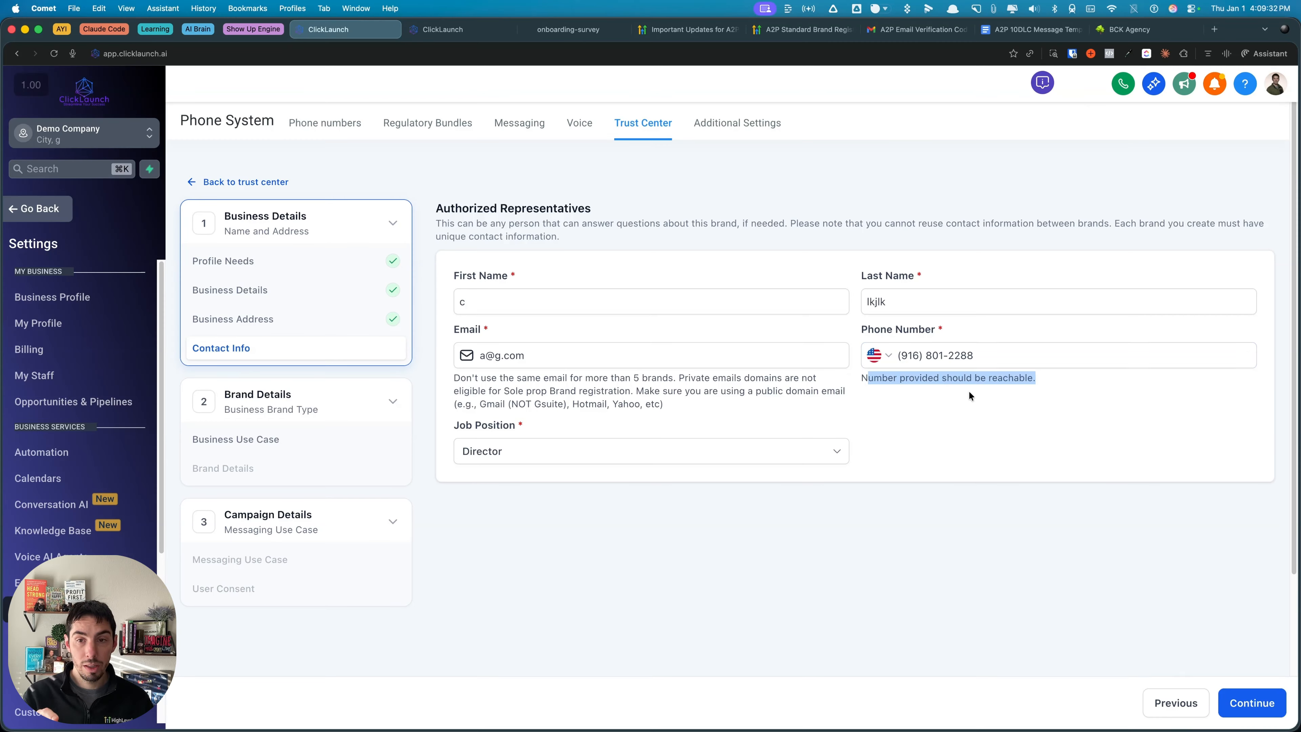
left_click(946, 403)
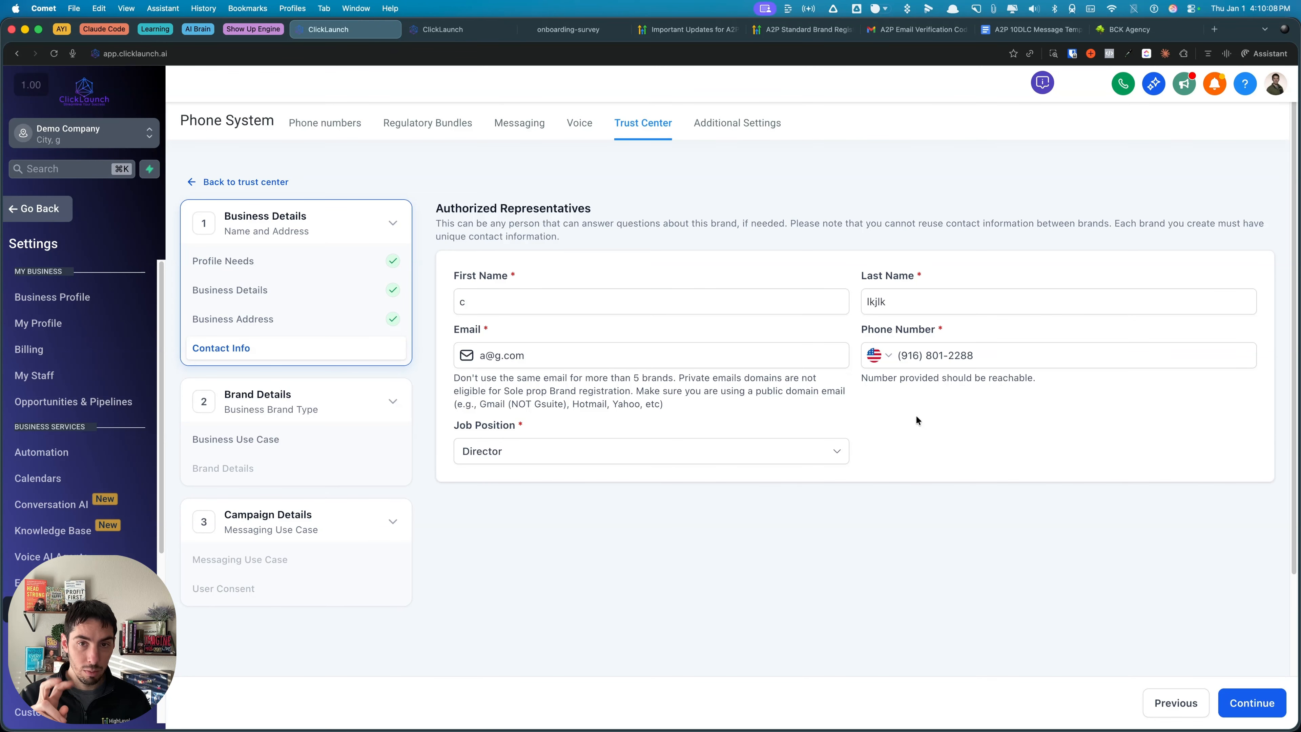
Step: Continue to Brand Type and review the Sole Prop 3,000 segments-per-day limit
left_click(1252, 703)
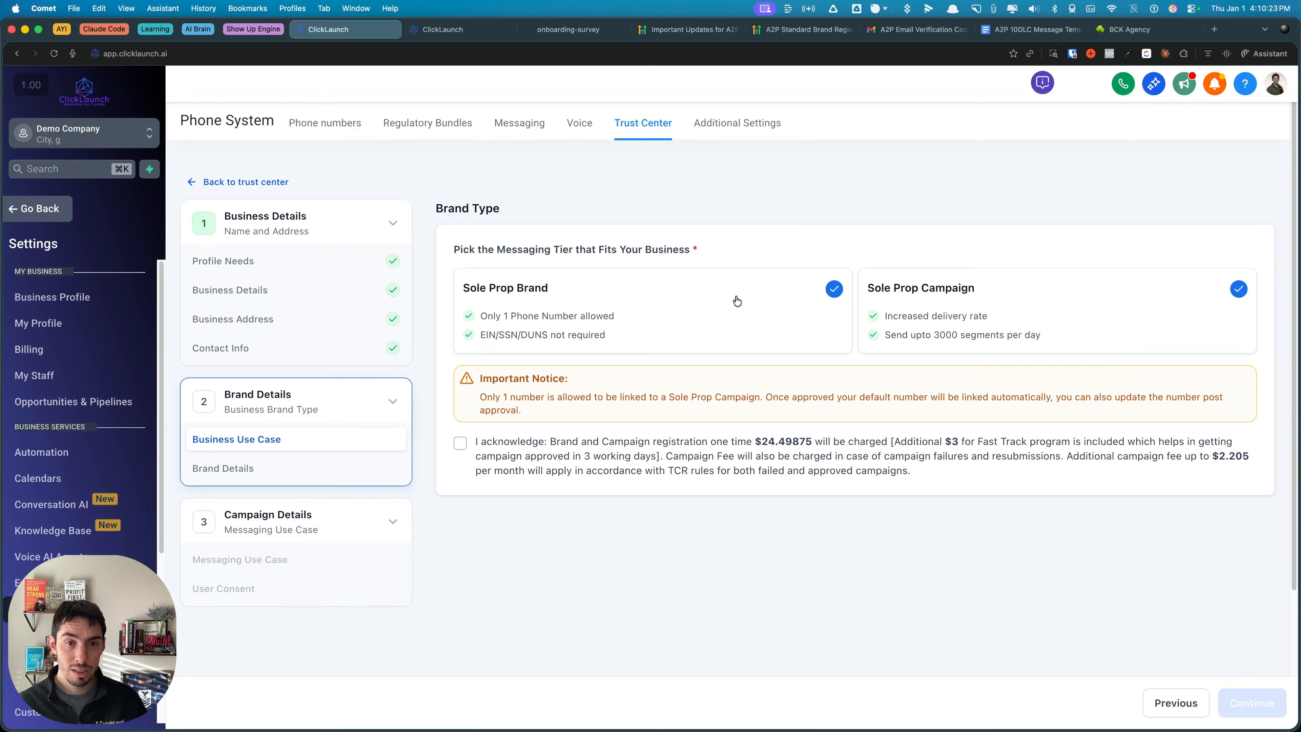
left_click_drag(932, 336, 957, 337)
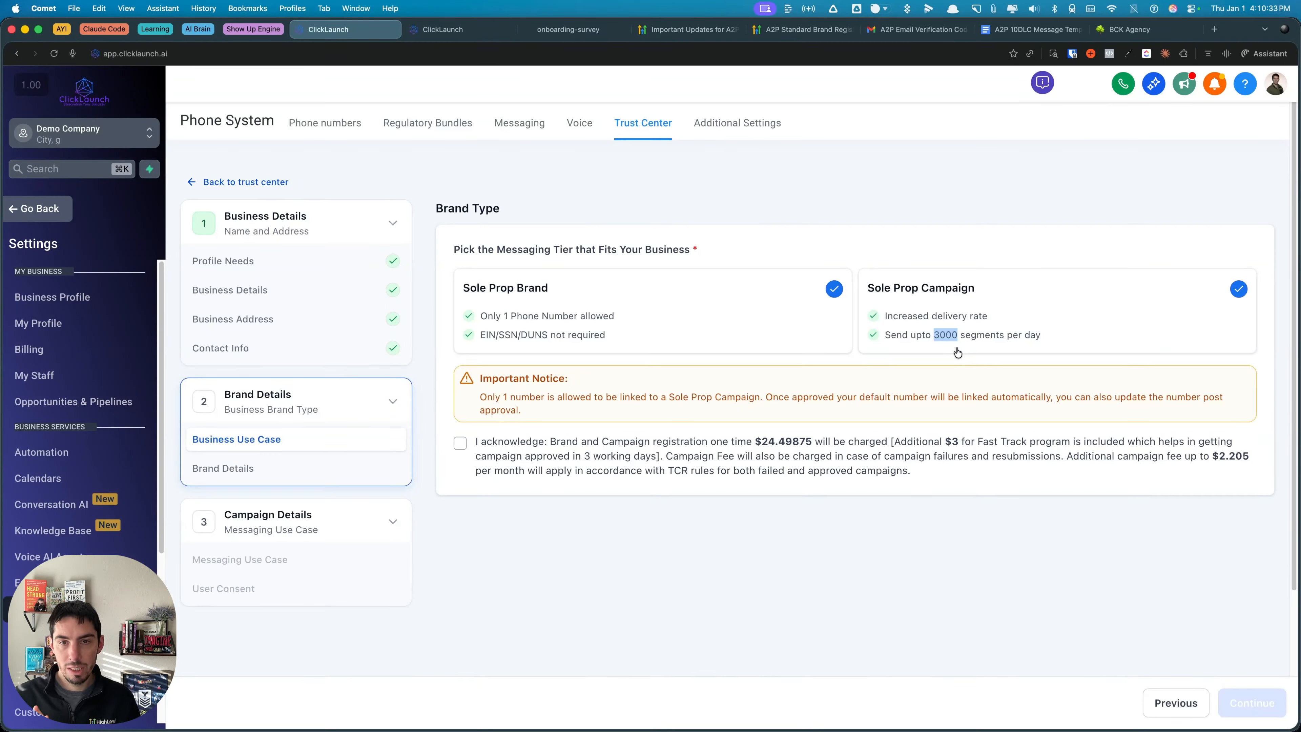
left_click(957, 352)
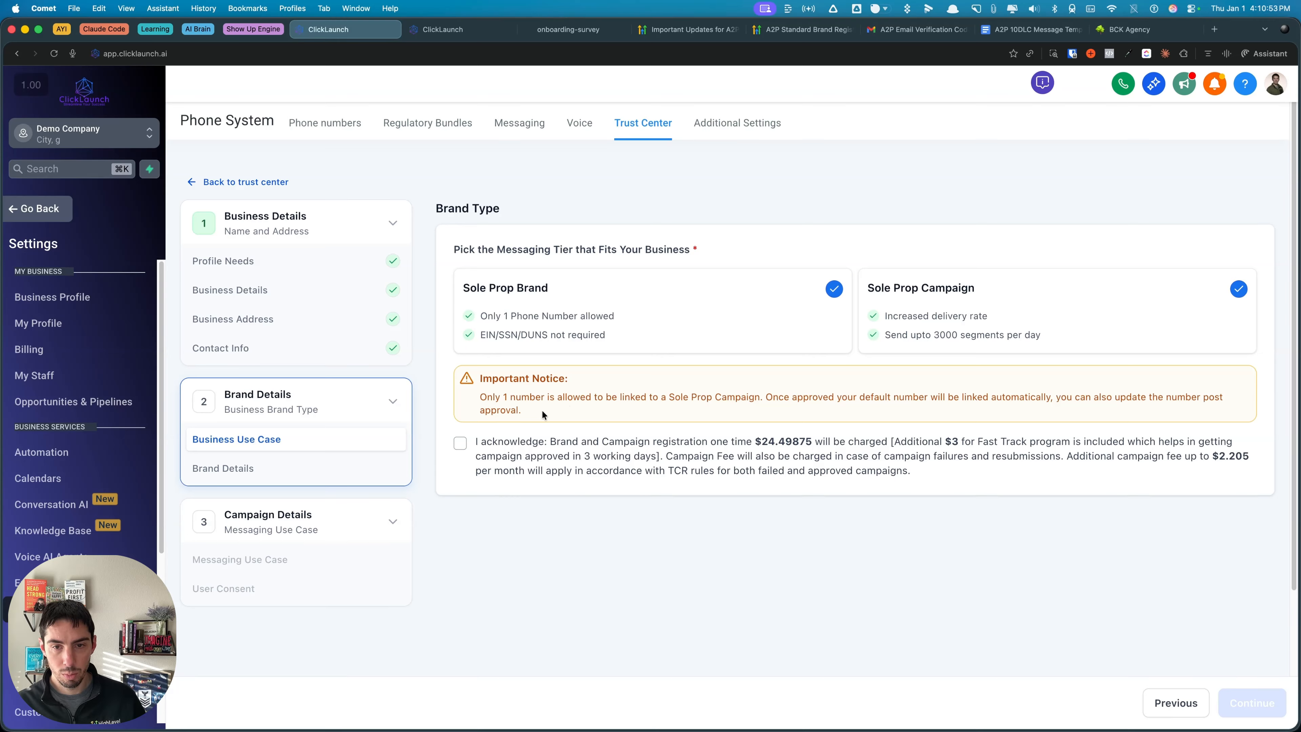
Step: Review the registration and monthly campaign fees, accept the fee acknowledgement, and continue to brand details
left_click_drag(753, 441, 1245, 456)
left_click(1019, 484)
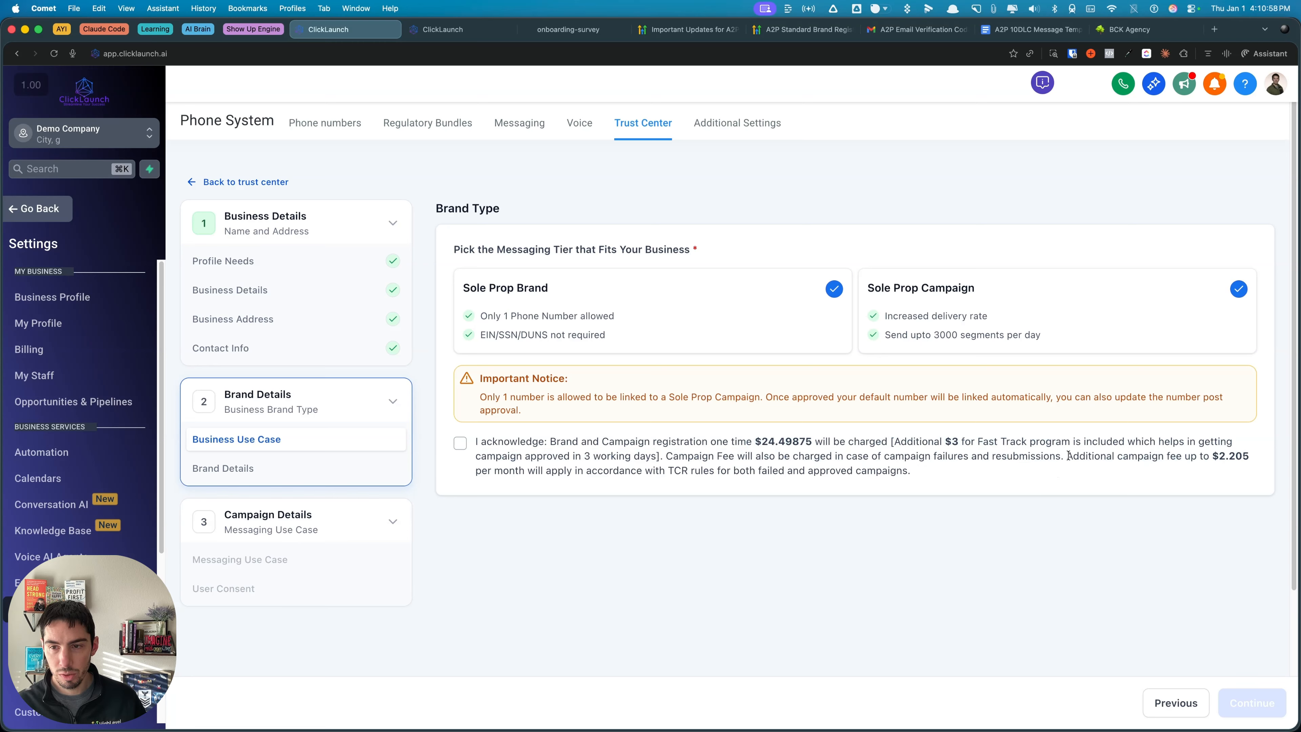
left_click_drag(1068, 454, 1262, 446)
left_click(893, 538)
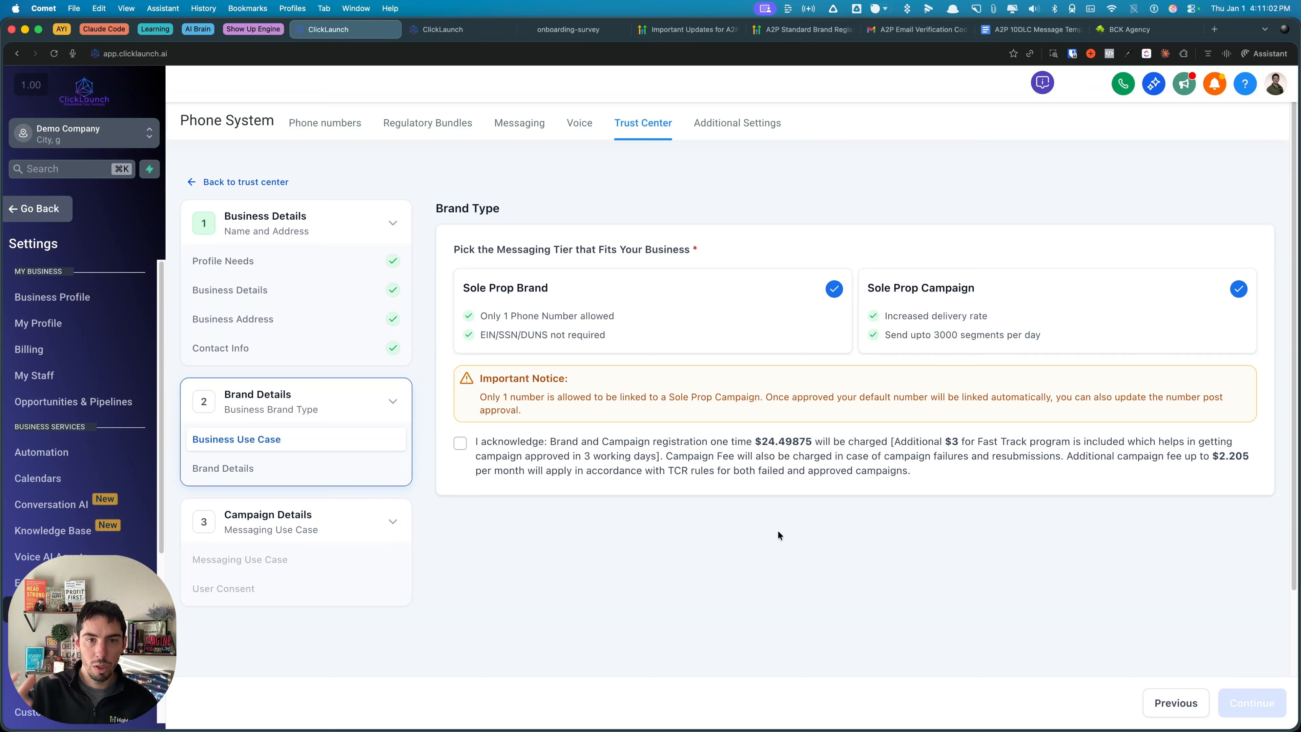
left_click(457, 446)
left_click(1251, 703)
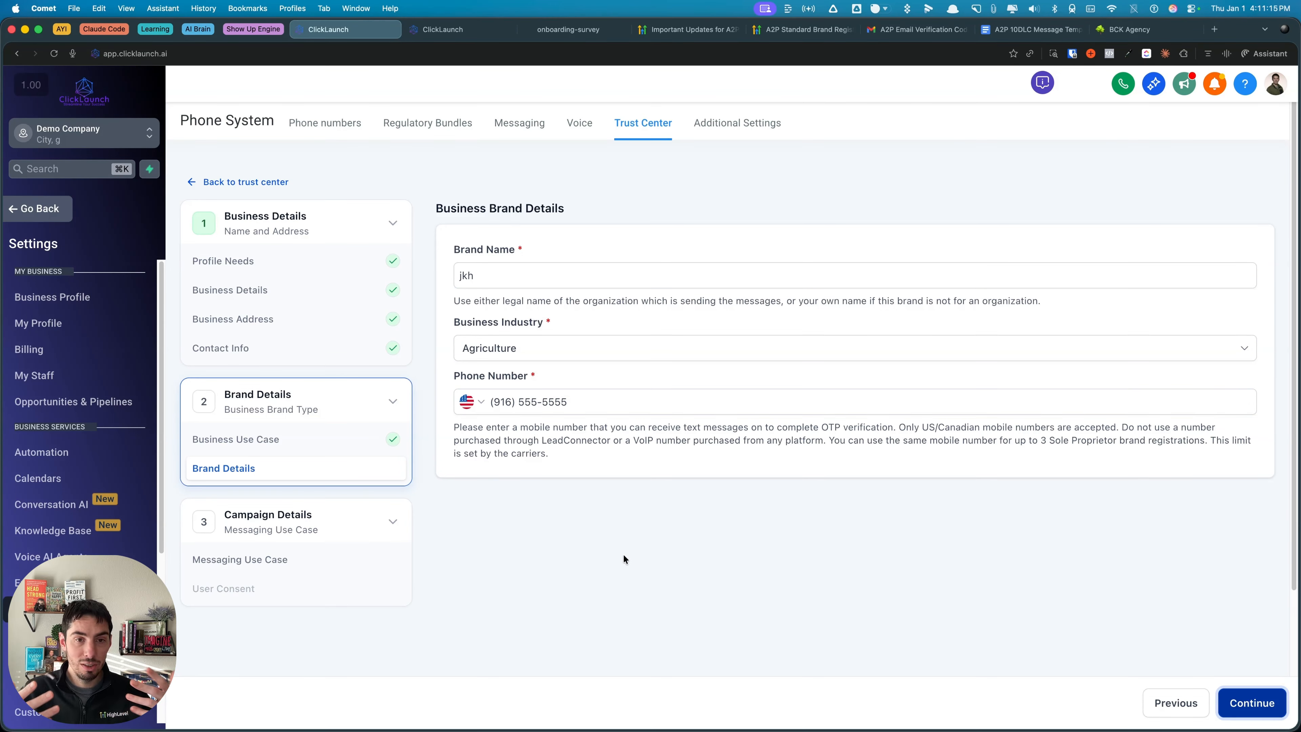
Step: In campaign details, tick Embedded link and Phone number under Additional Message Details, then continue
left_click(1251, 702)
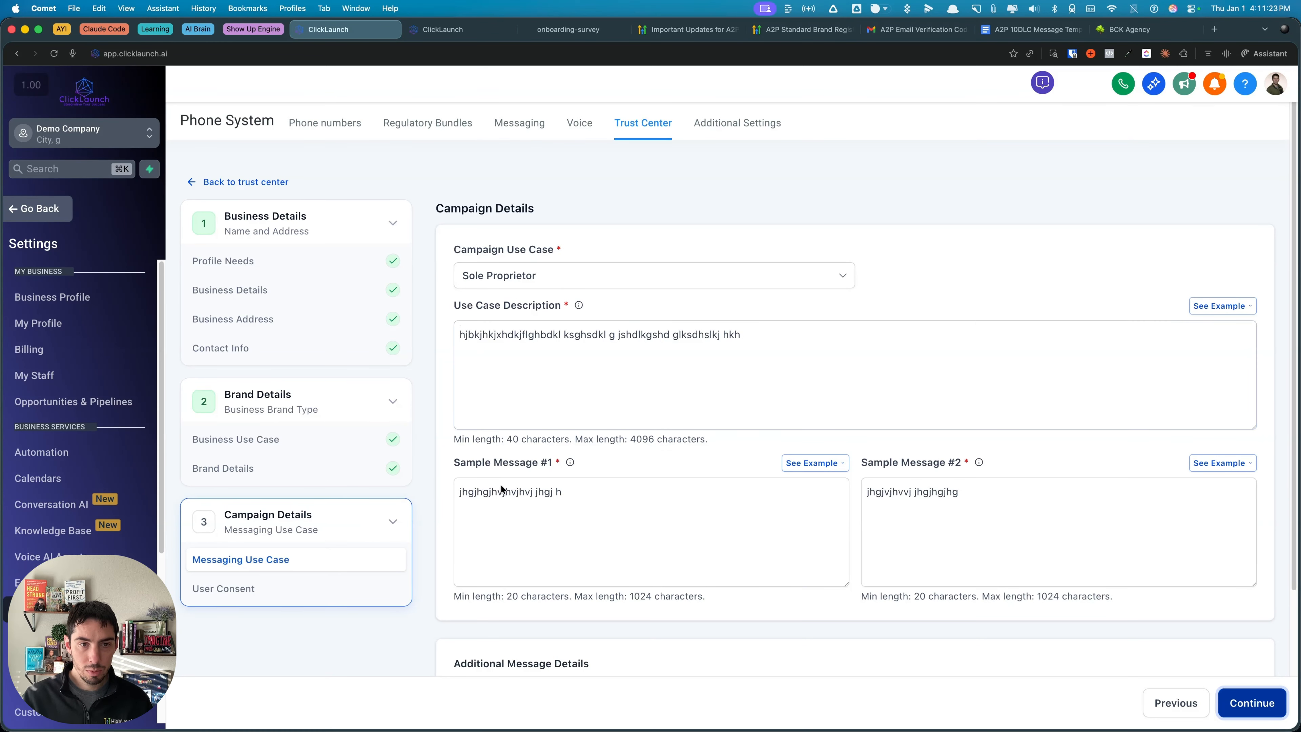
scroll(736, 514, "down", 3)
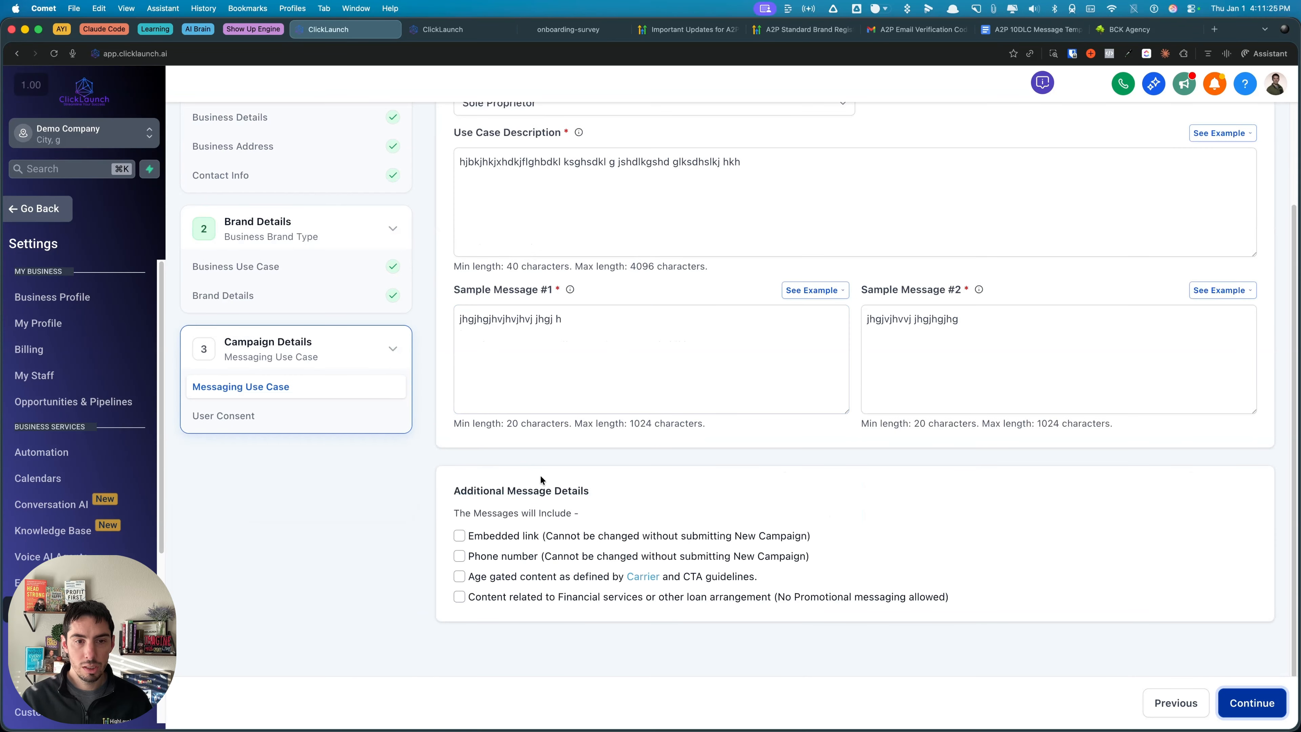
left_click(459, 535)
left_click(460, 556)
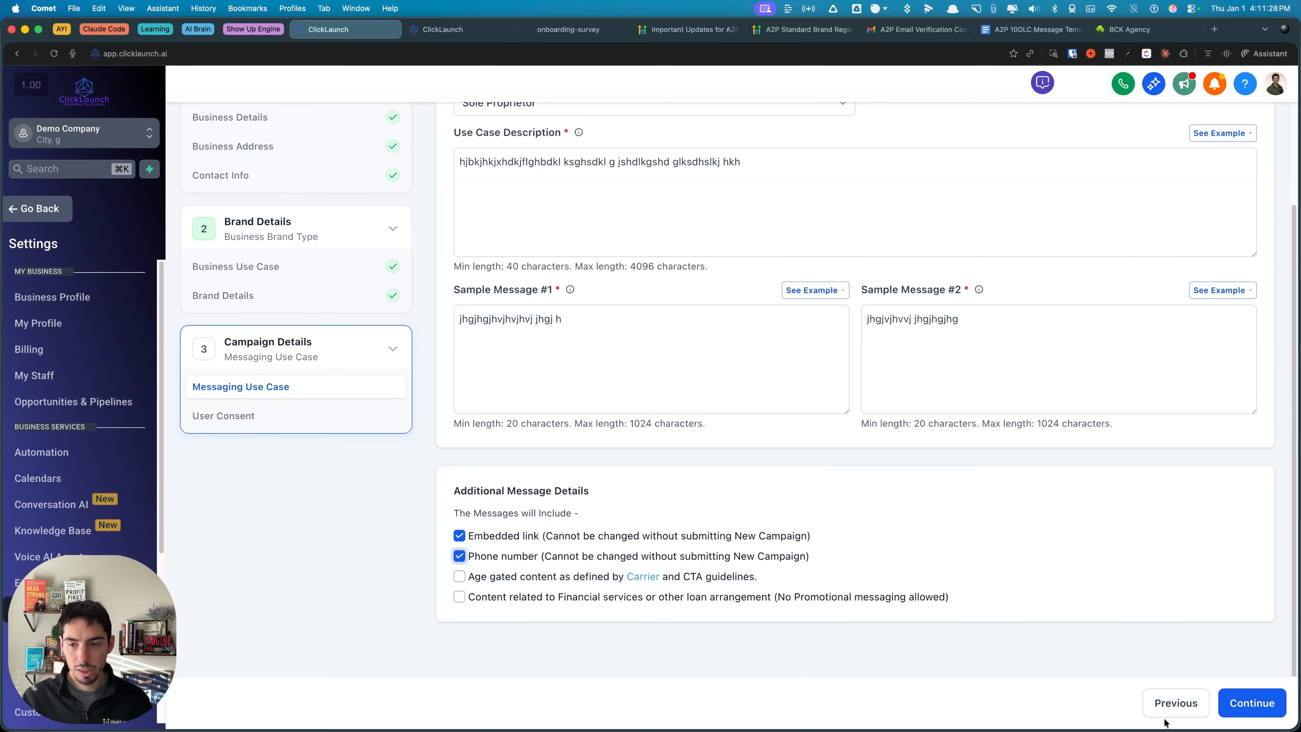
left_click(1252, 703)
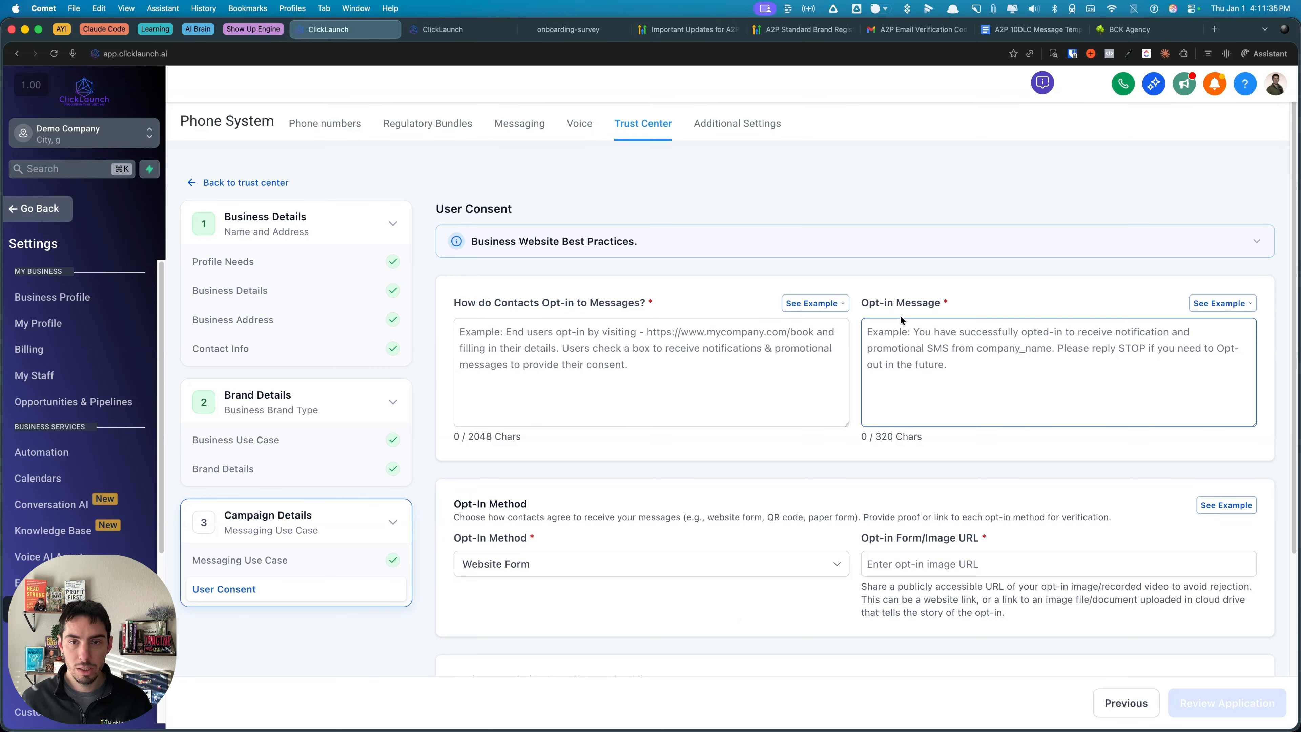
Step: Scroll through the User Consent step to review it
scroll(968, 507, "down", 5)
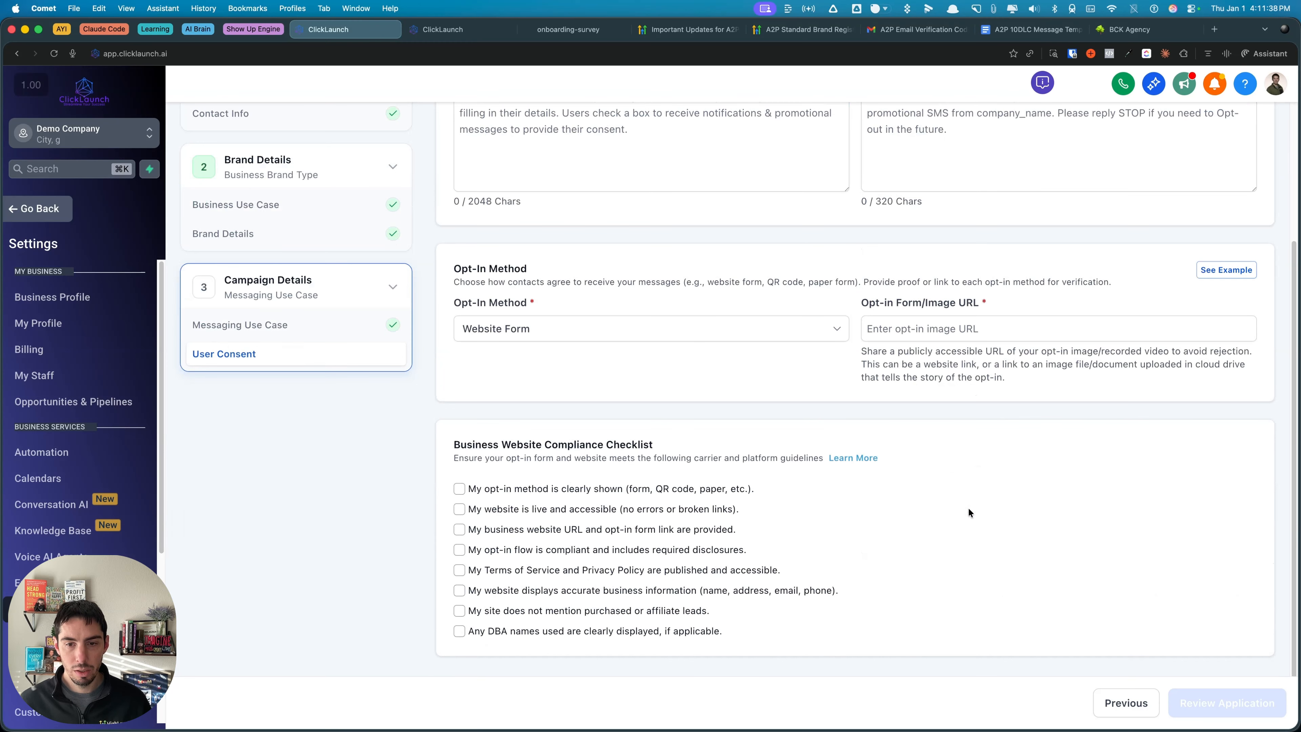
scroll(794, 538, "up", 5)
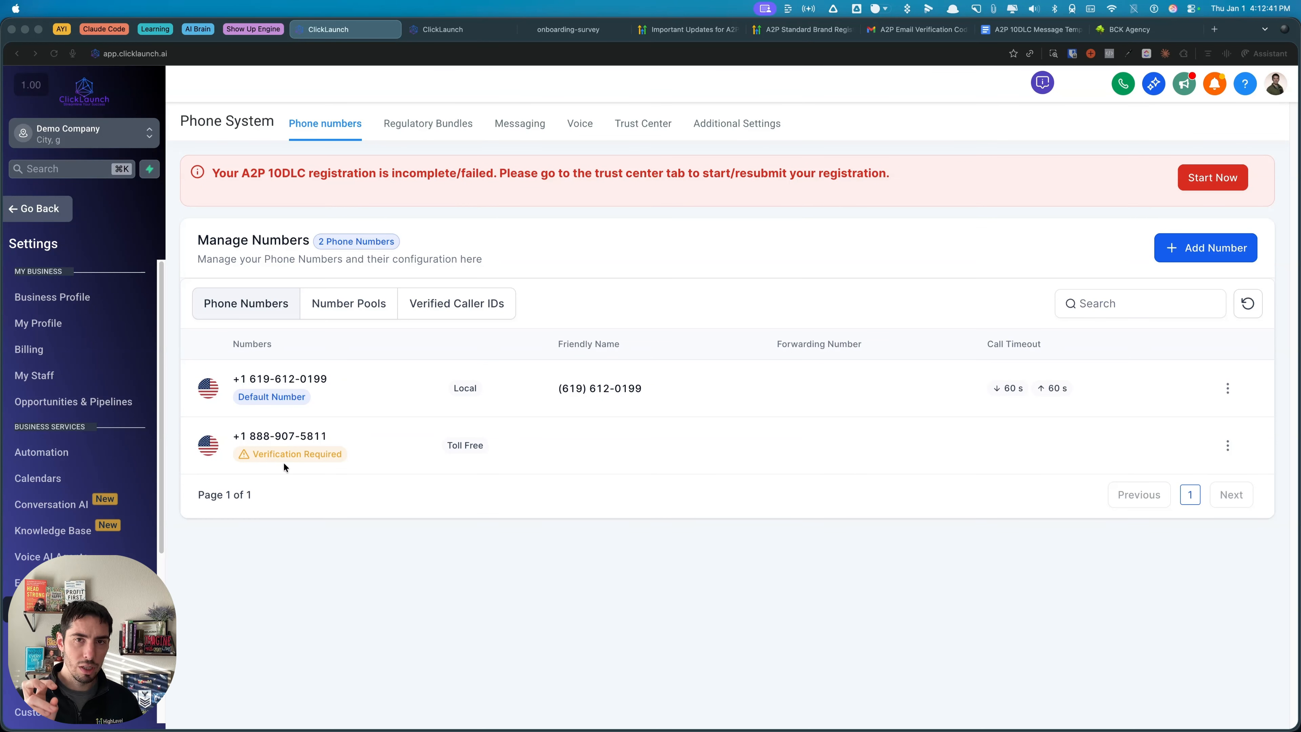
left_click(280, 505)
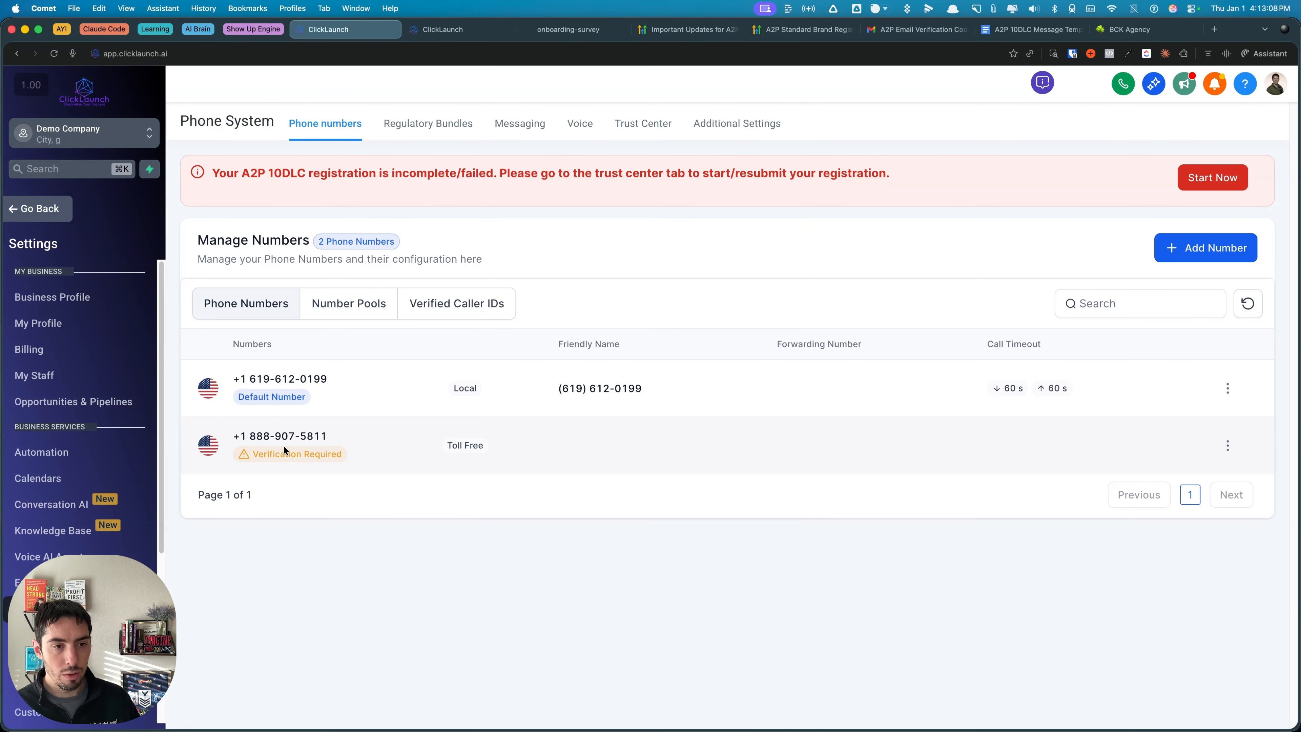
Step: Open the toll-free number's verification form, check Legal Entity Name and Website URL, and continue to Step 3/3
left_click(272, 454)
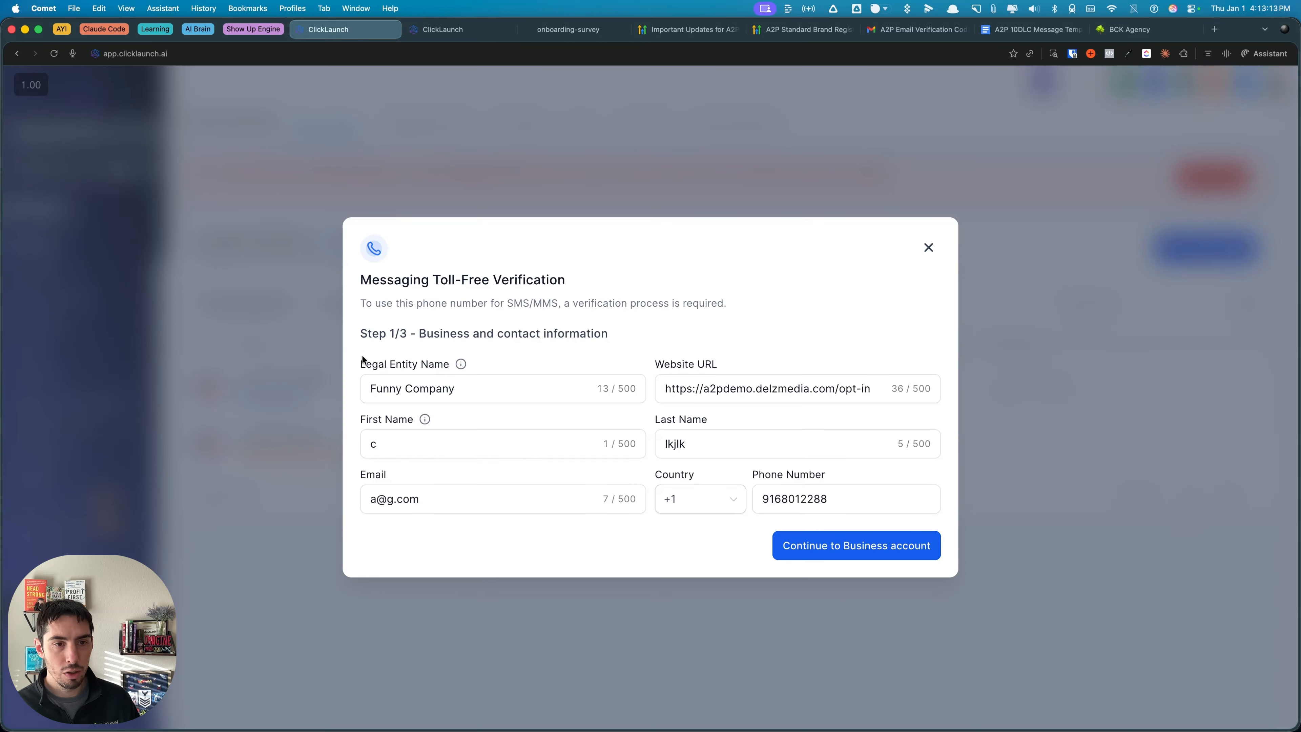
left_click_drag(360, 365, 473, 365)
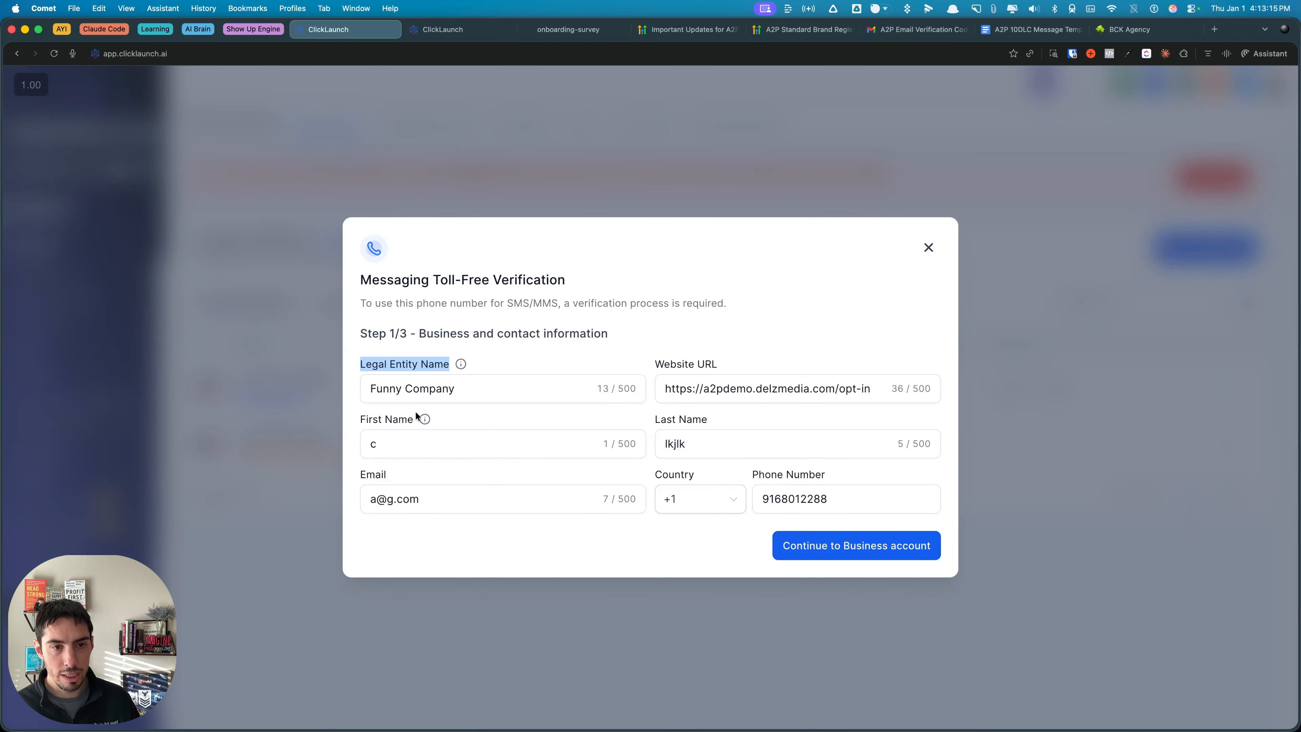
left_click(413, 388)
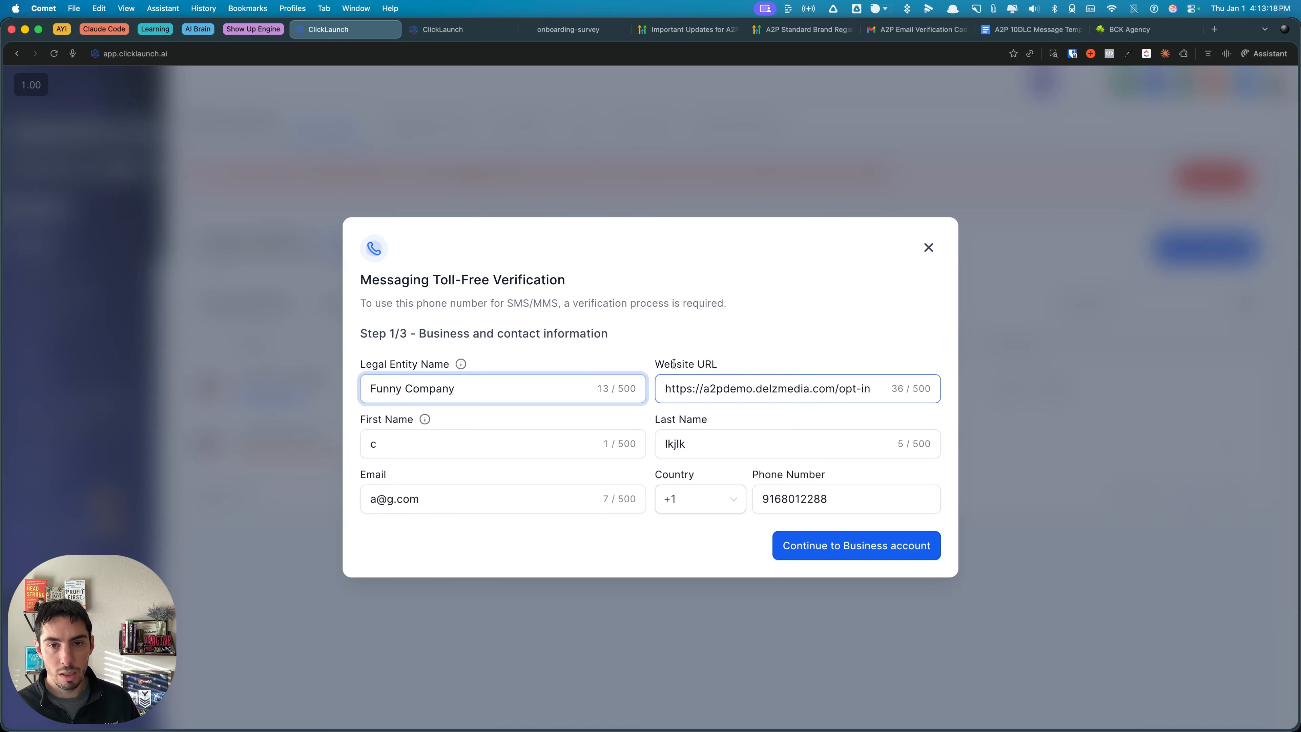
left_click_drag(664, 364, 730, 366)
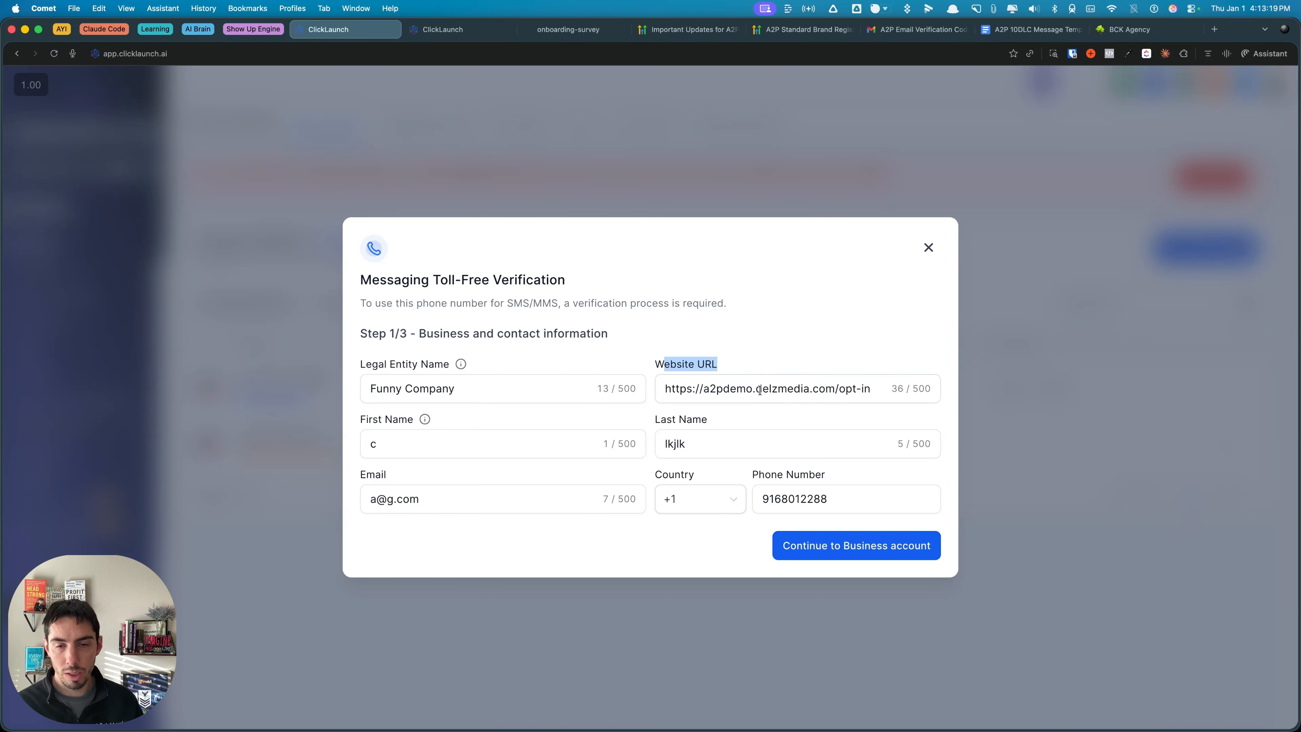
left_click(761, 390)
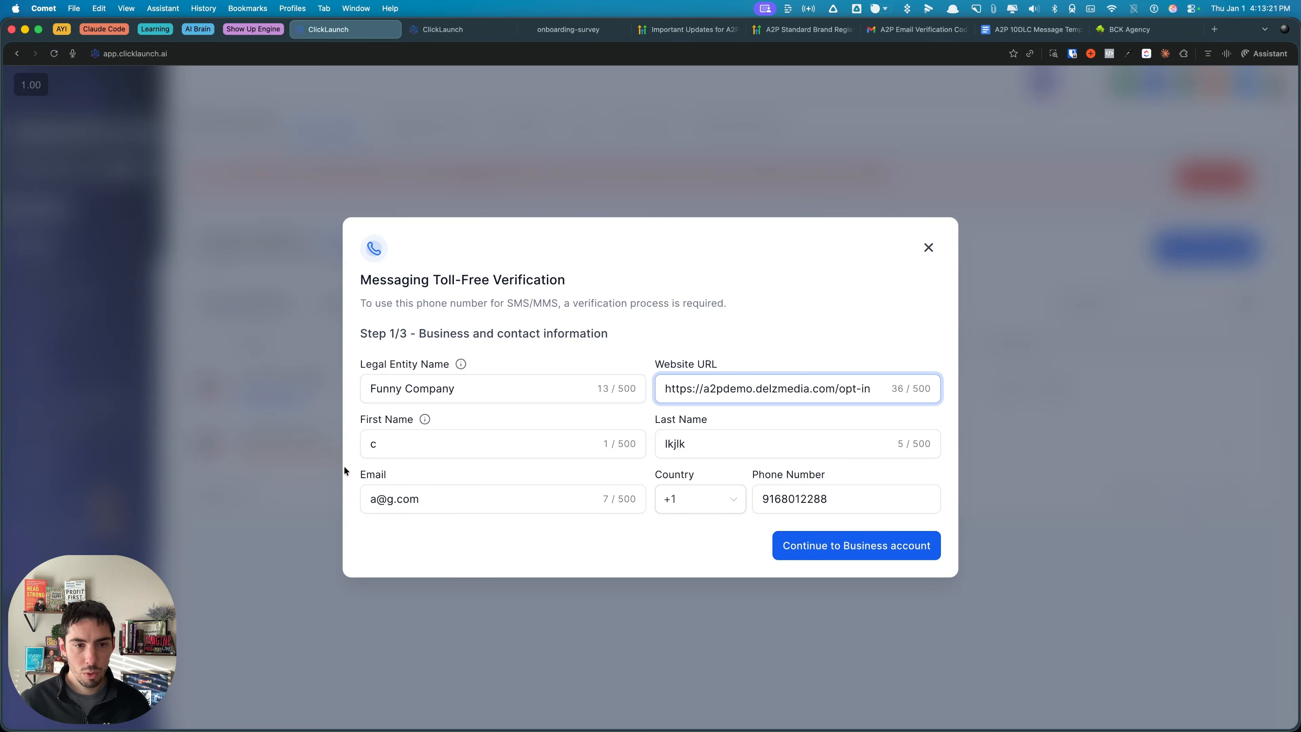
left_click(808, 557)
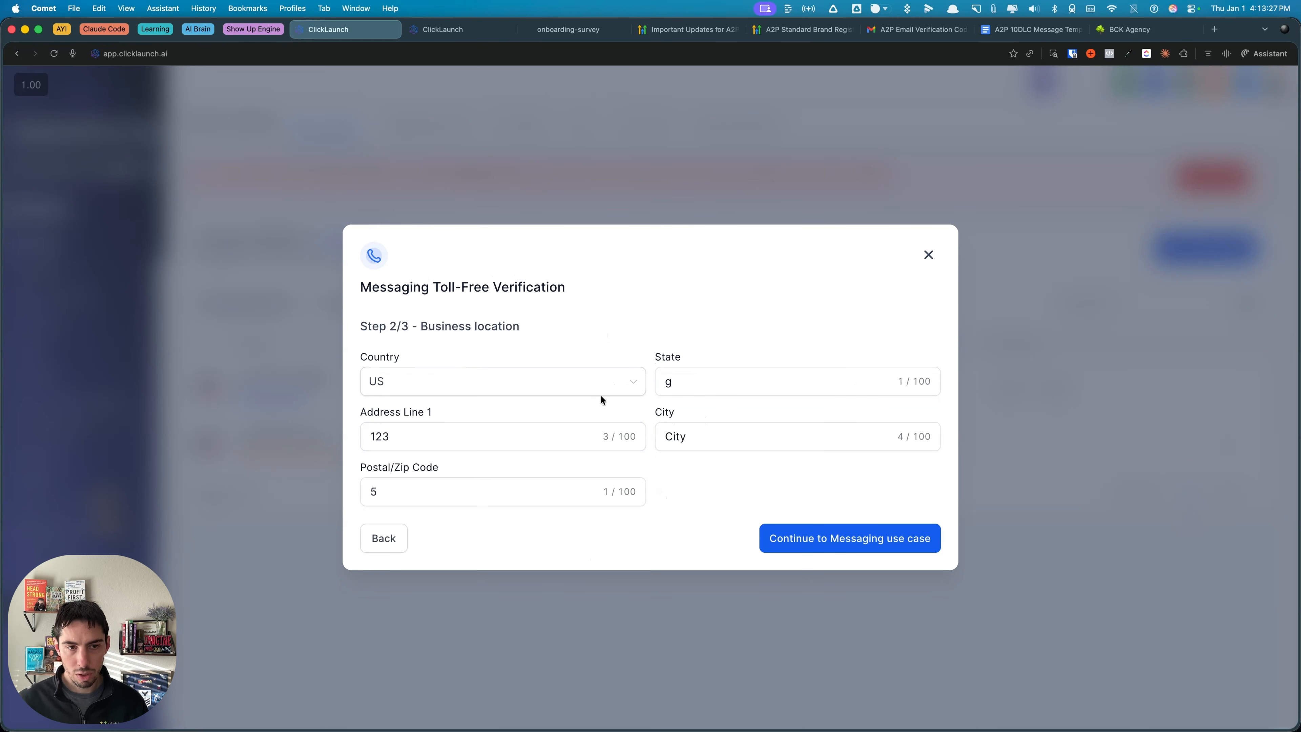
left_click(840, 538)
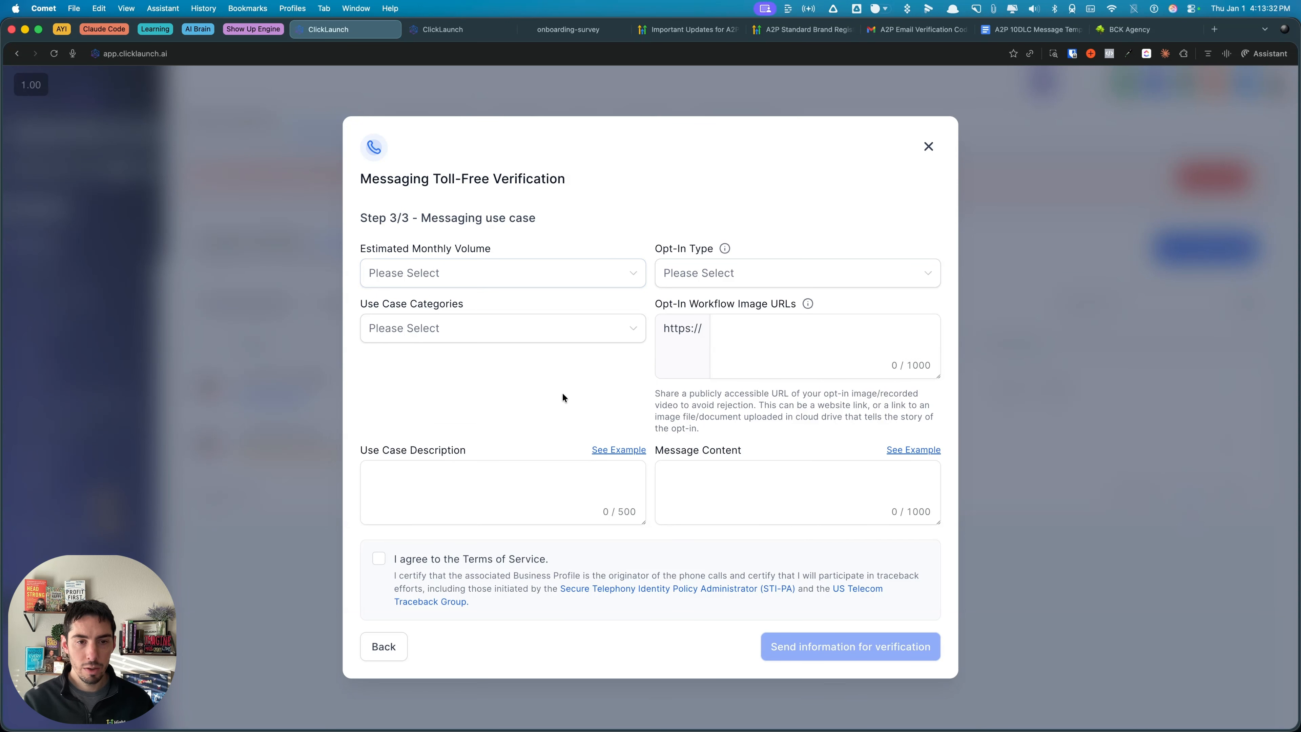
Step: Set monthly volume to 1,000, choose the use case category, select Web Form opt-in, and paste the opt-in URL
left_click(450, 281)
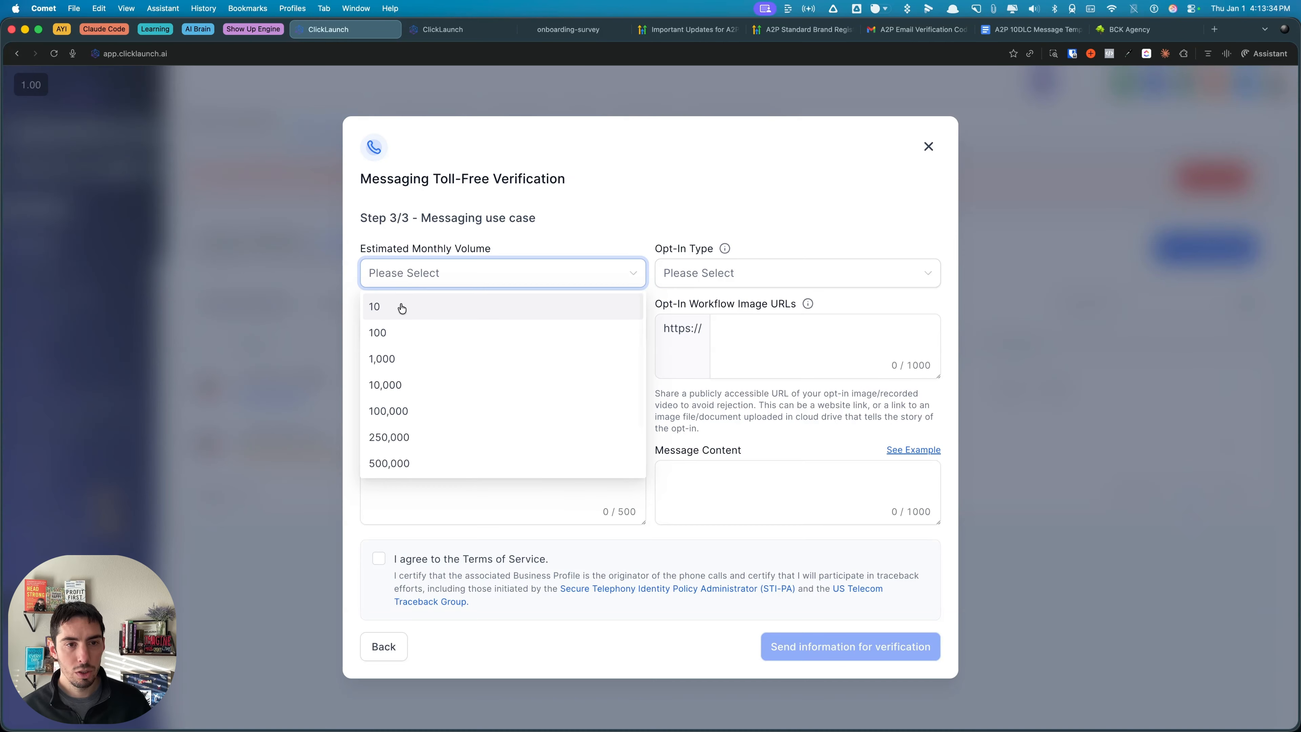
left_click(418, 364)
left_click(415, 330)
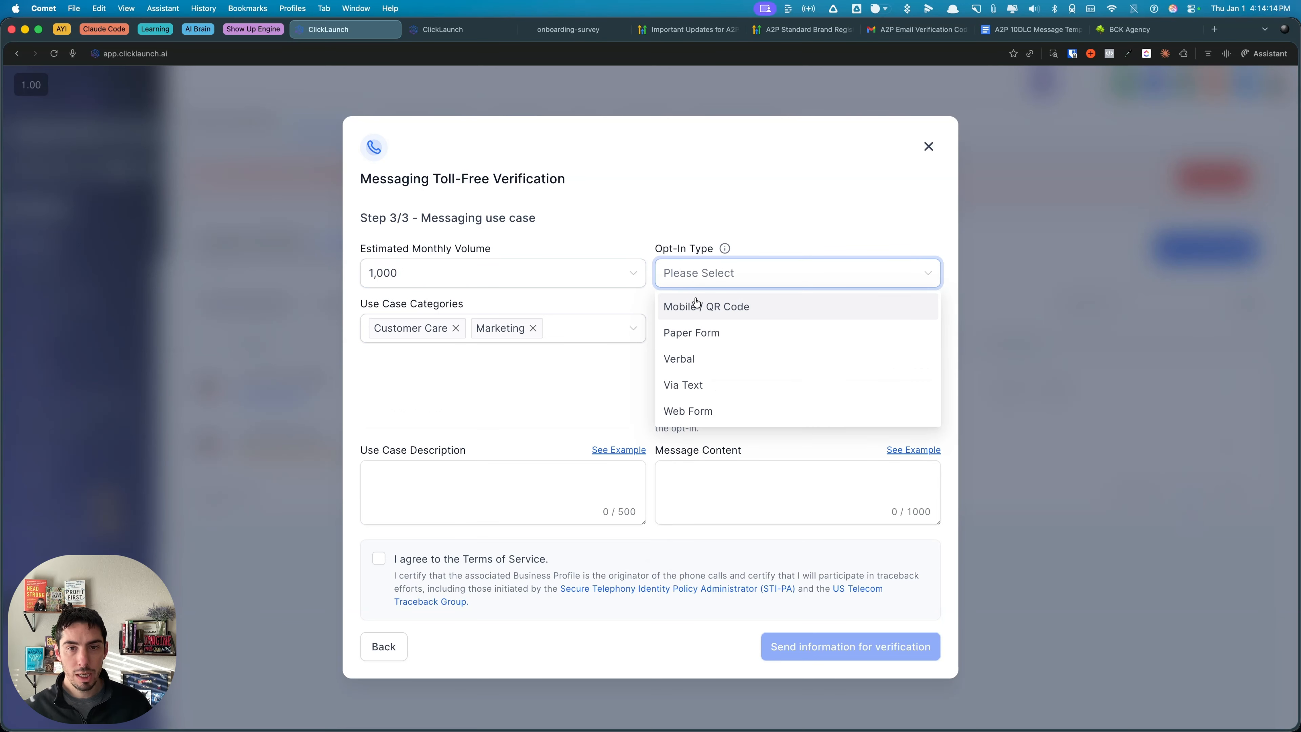
left_click(688, 410)
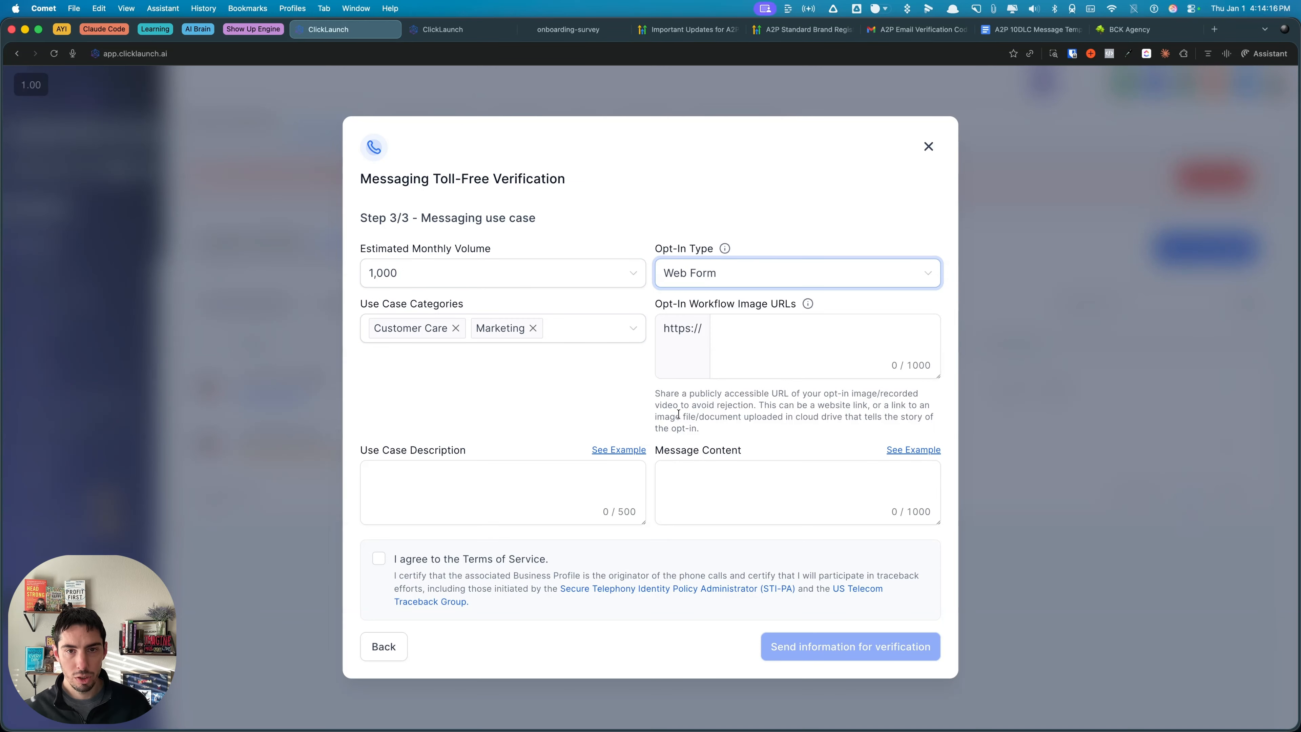
left_click(736, 338)
type("https://delzdigital.com/opt-in-640755")
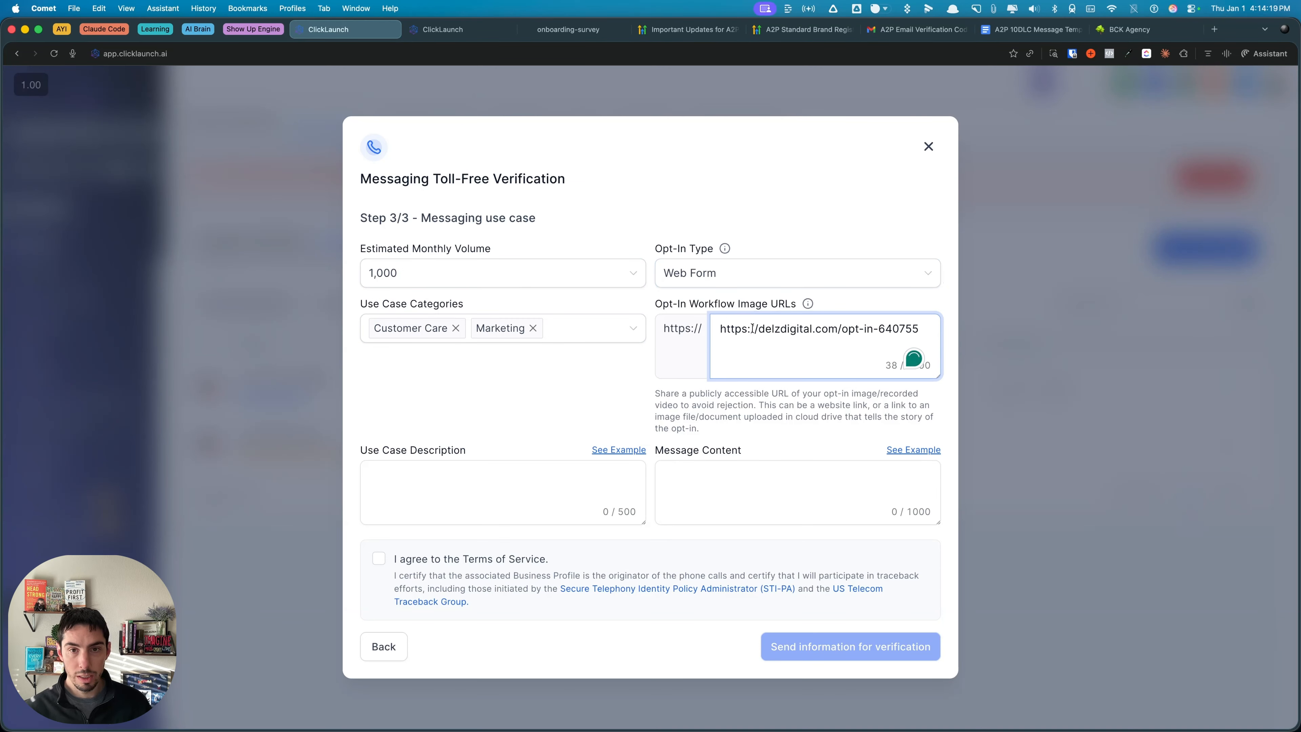
left_click_drag(757, 329, 720, 328)
key("BackSpace")
key("Tab")
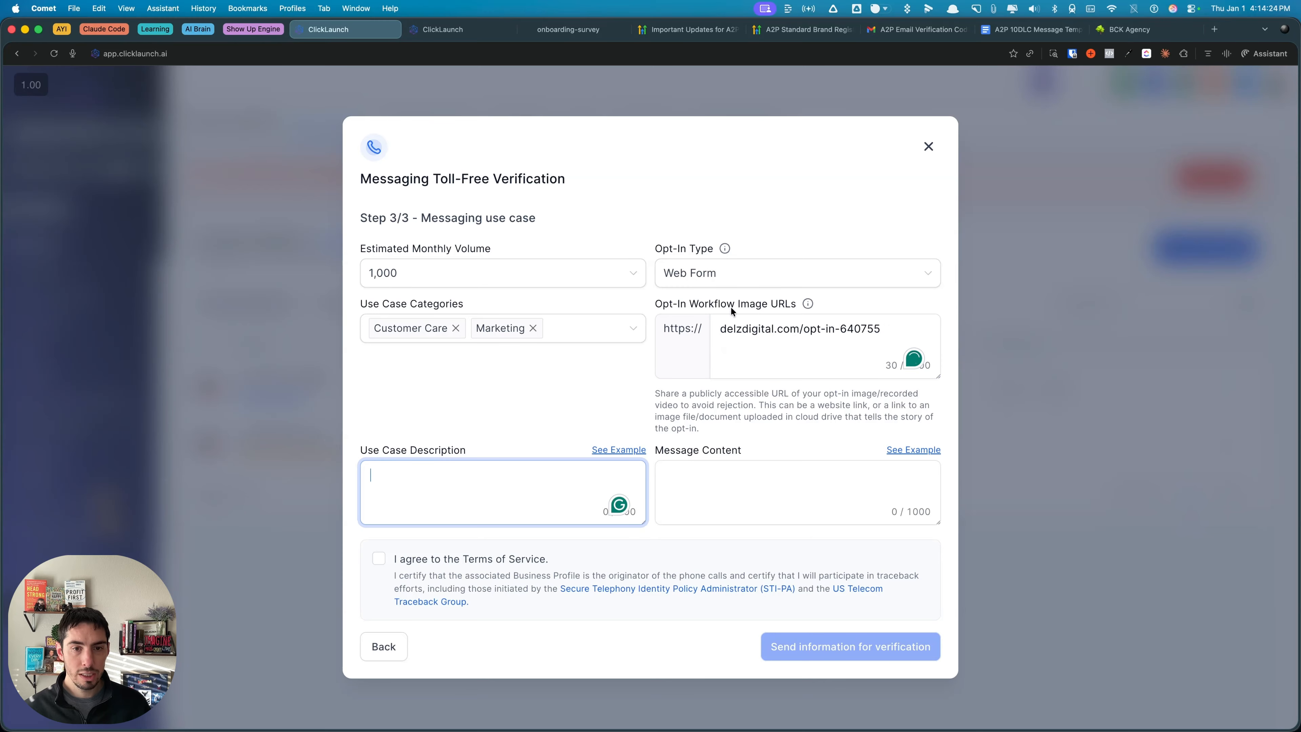
Step: Copy the campaign description from the Google Doc into Use Case Description
left_click(1055, 29)
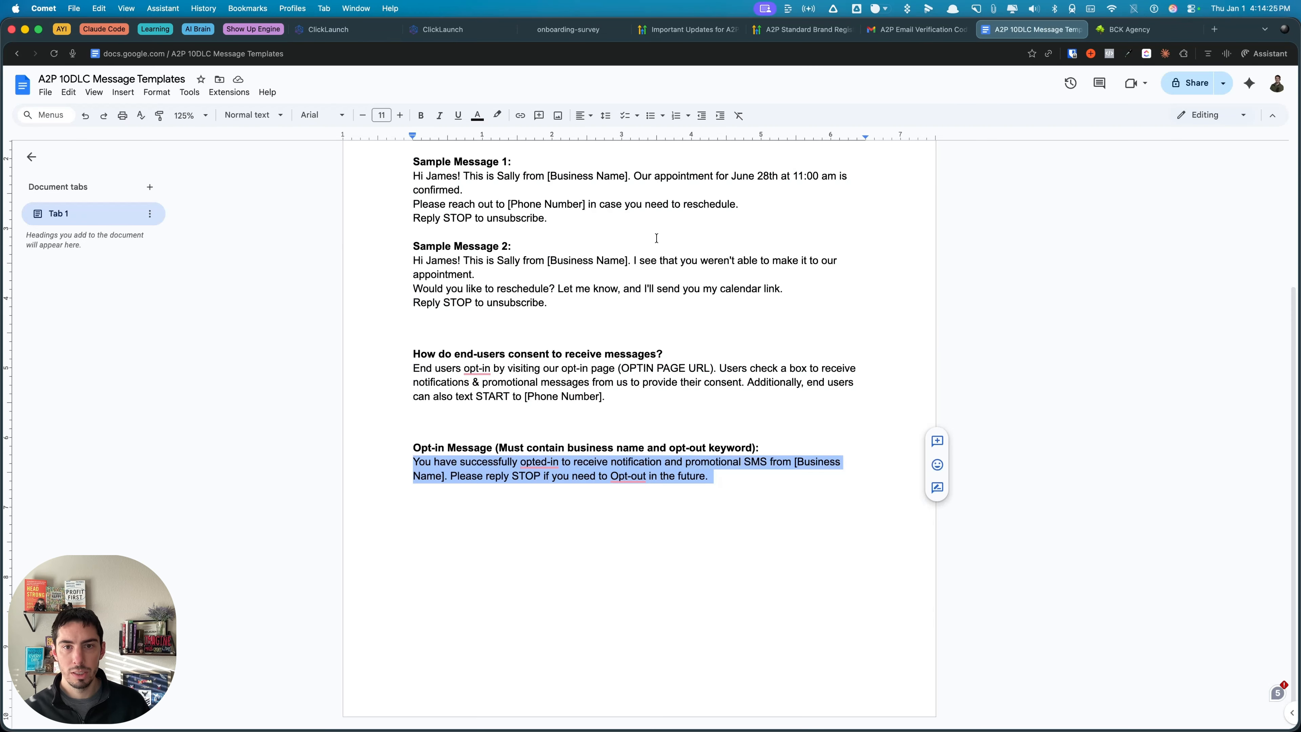
left_click(602, 279)
scroll(601, 279, "up", 5)
left_click_drag(533, 311, 410, 256)
key("super+c")
left_click(328, 29)
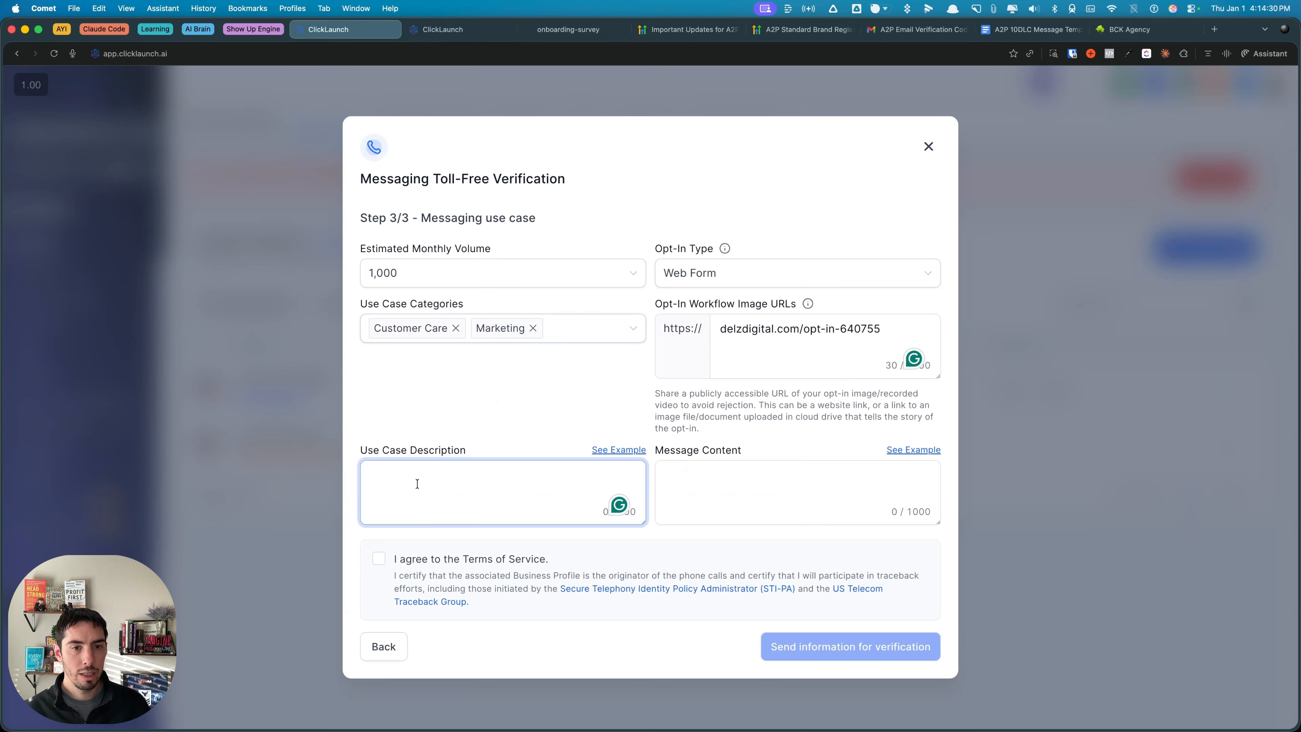
key("super+v")
Step: Replace the OPTIN PAGE URL placeholder in the description with the actual opt-in URL
scroll(430, 494, "up", 5)
scroll(441, 506, "down", 1)
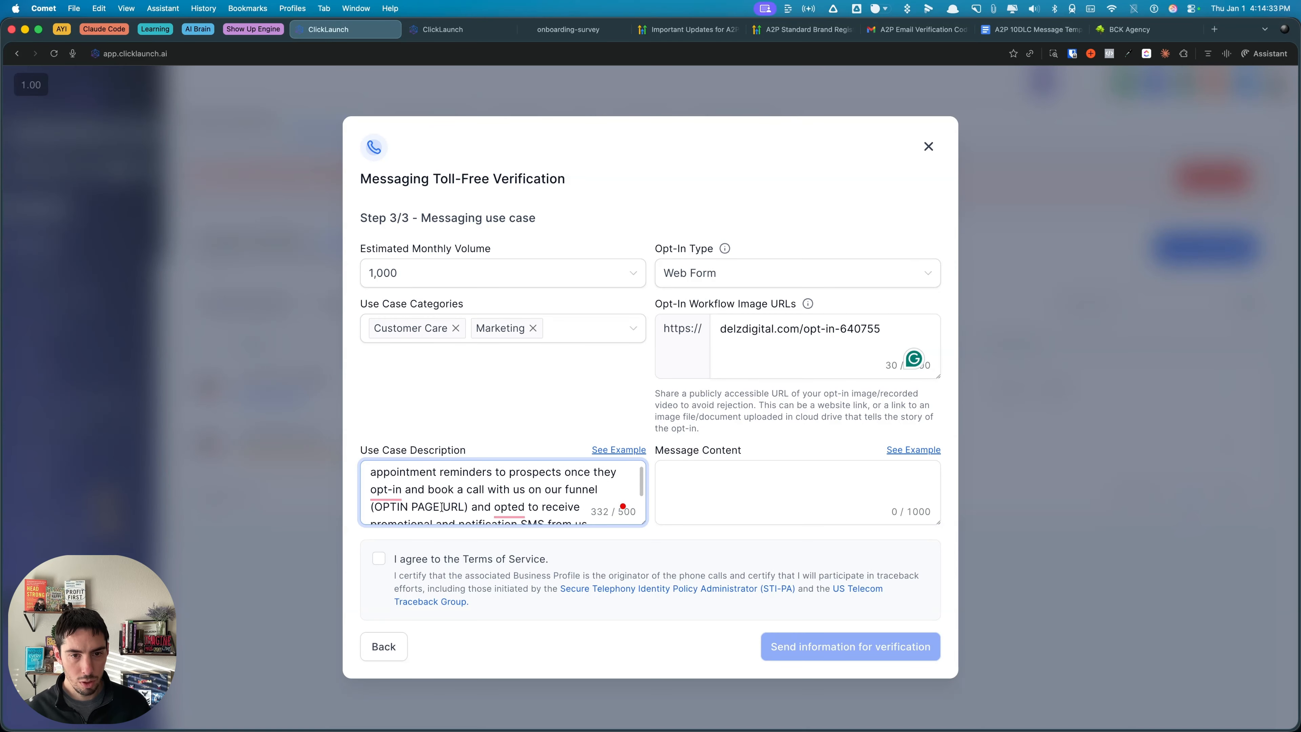
left_click_drag(466, 506, 381, 506)
left_click(740, 331)
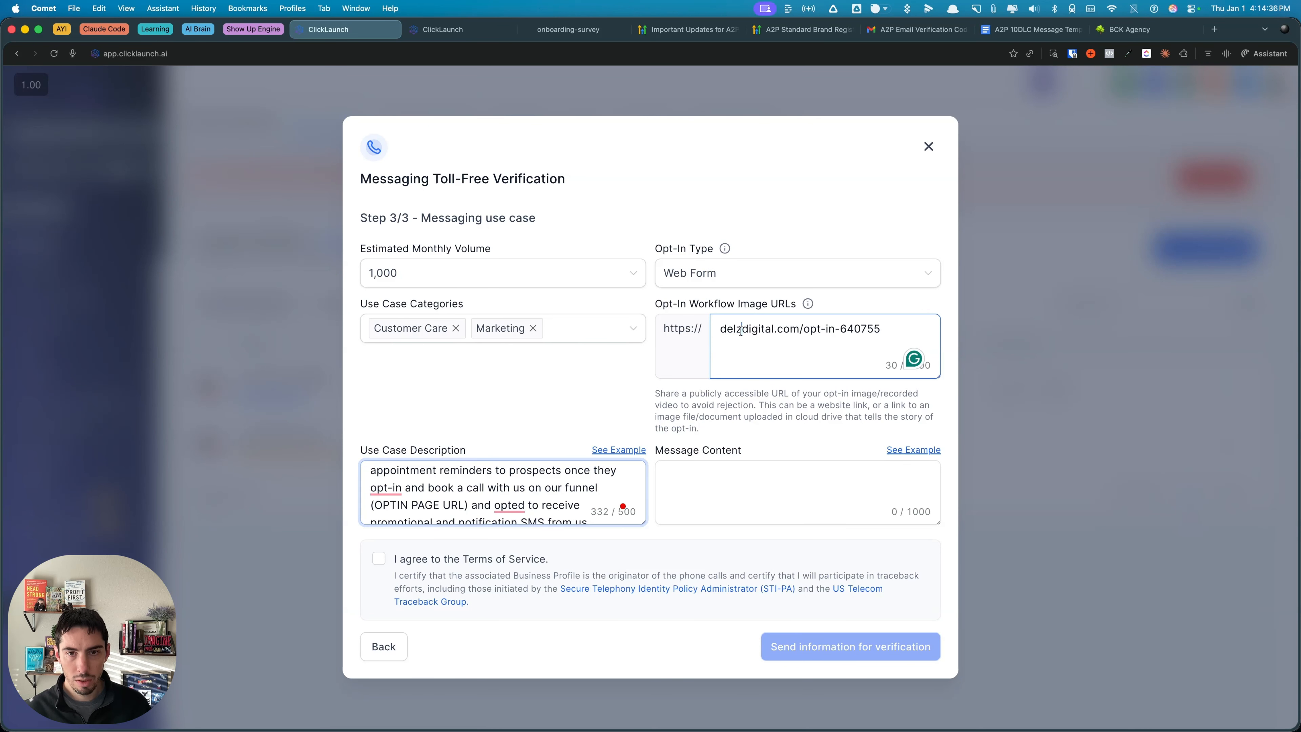
key("super+a")
key("super+c")
key("Tab")
key("super+v")
key("Tab")
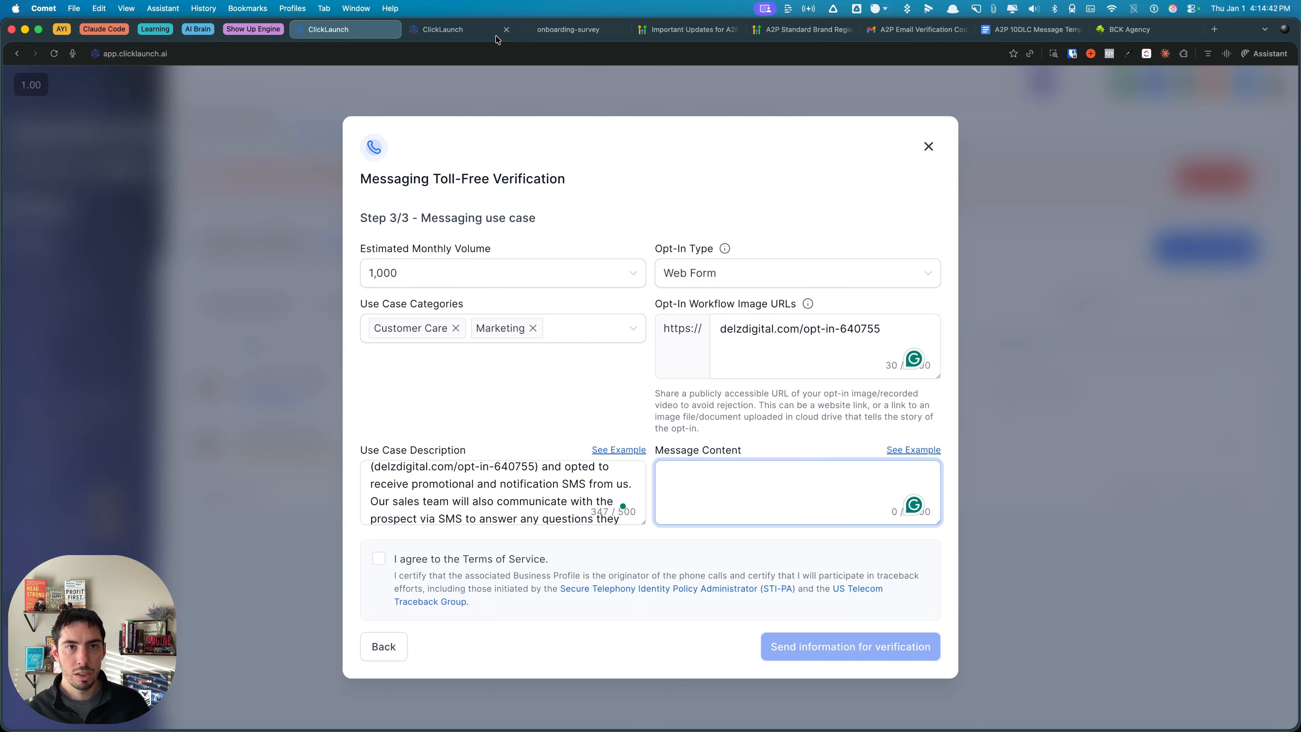
Step: Paste Sample Message 1 from the Google Doc into Message Content
left_click(1030, 29)
left_click_drag(549, 420, 405, 376)
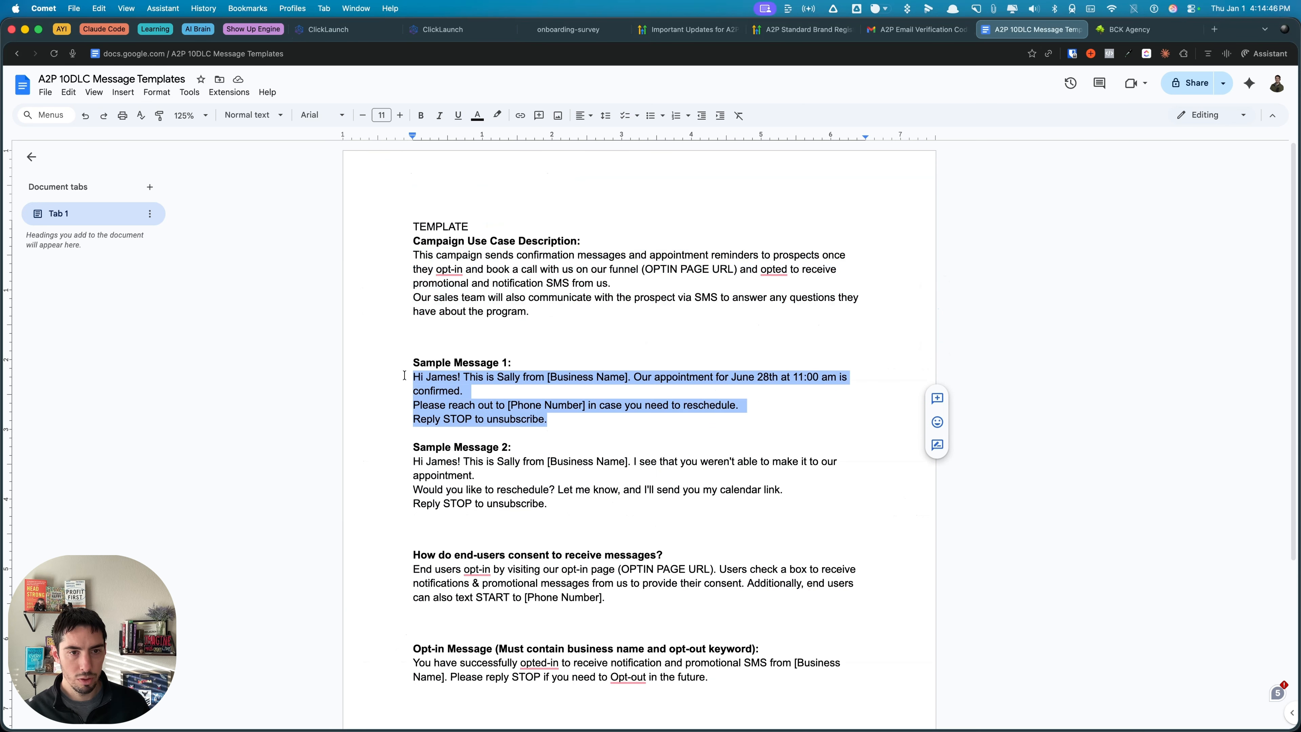
key("super+c")
left_click(354, 35)
key("super+v")
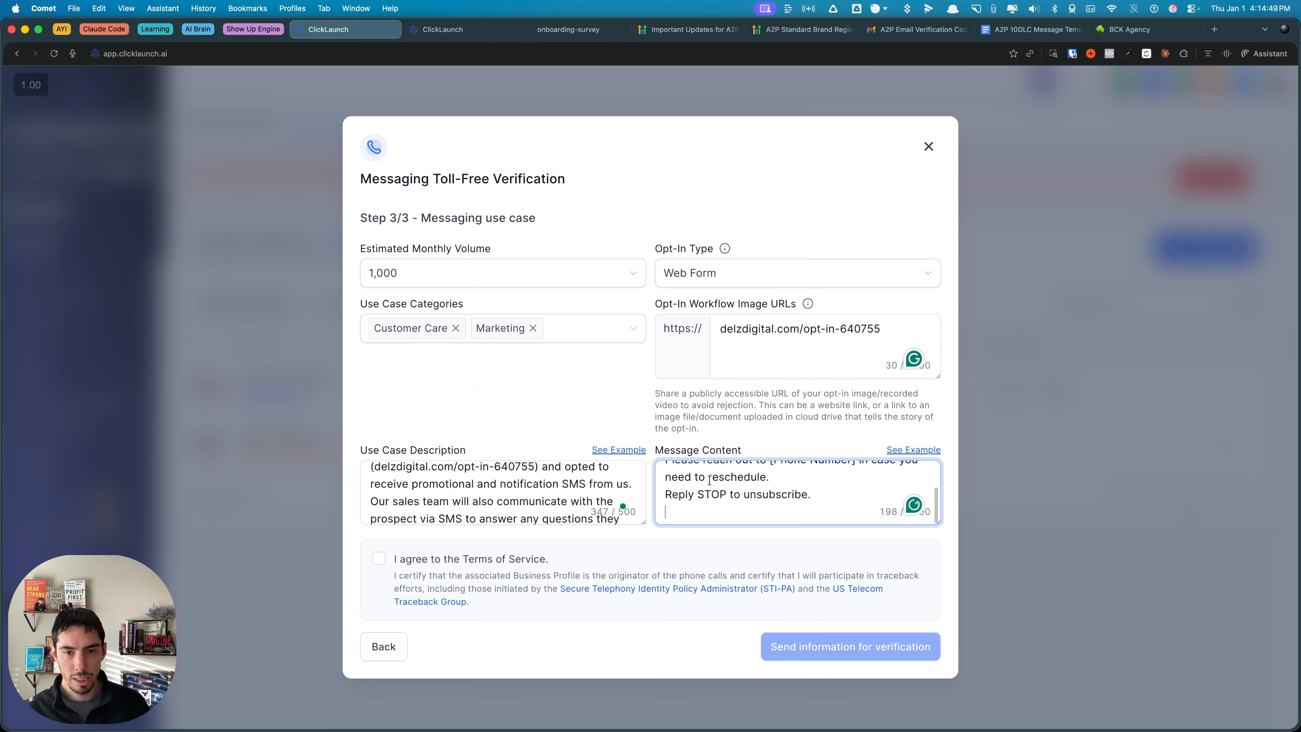
scroll(709, 480, "up", 5)
left_click_drag(812, 475, 898, 475)
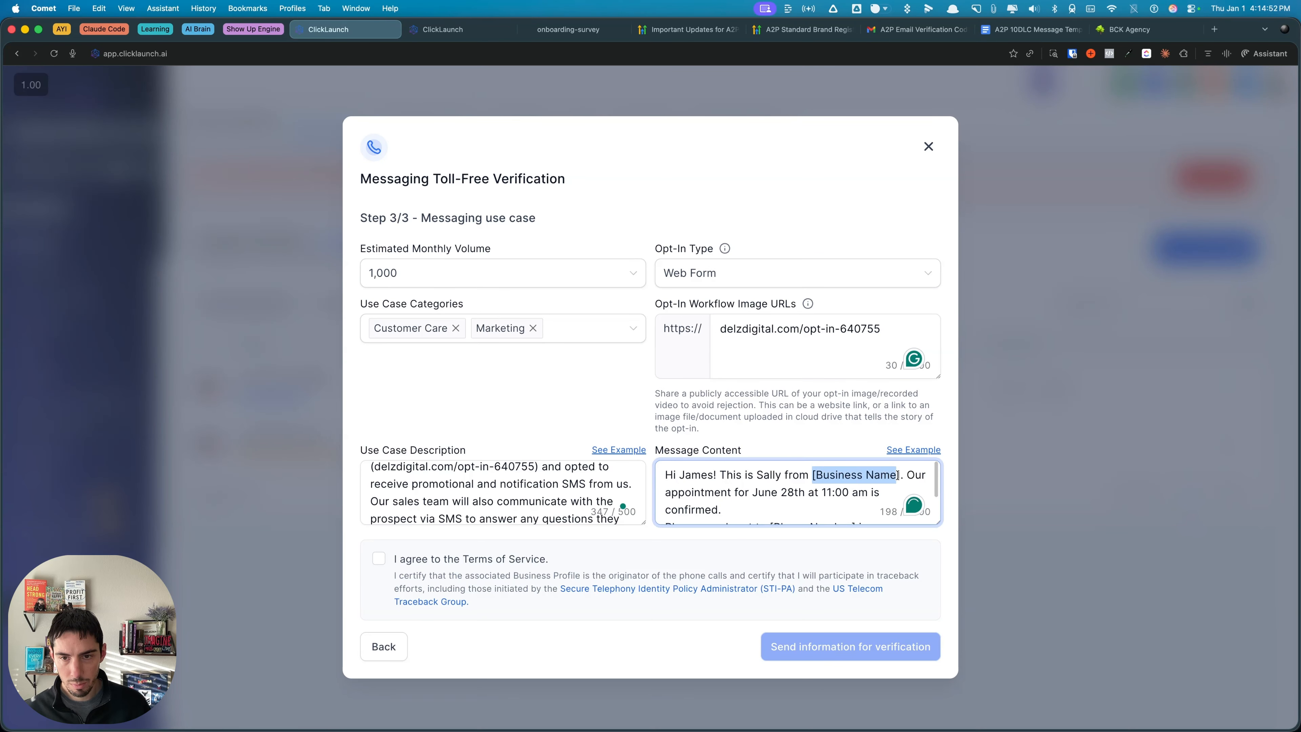
scroll(897, 475, "down", 3)
left_click_drag(770, 473, 855, 472)
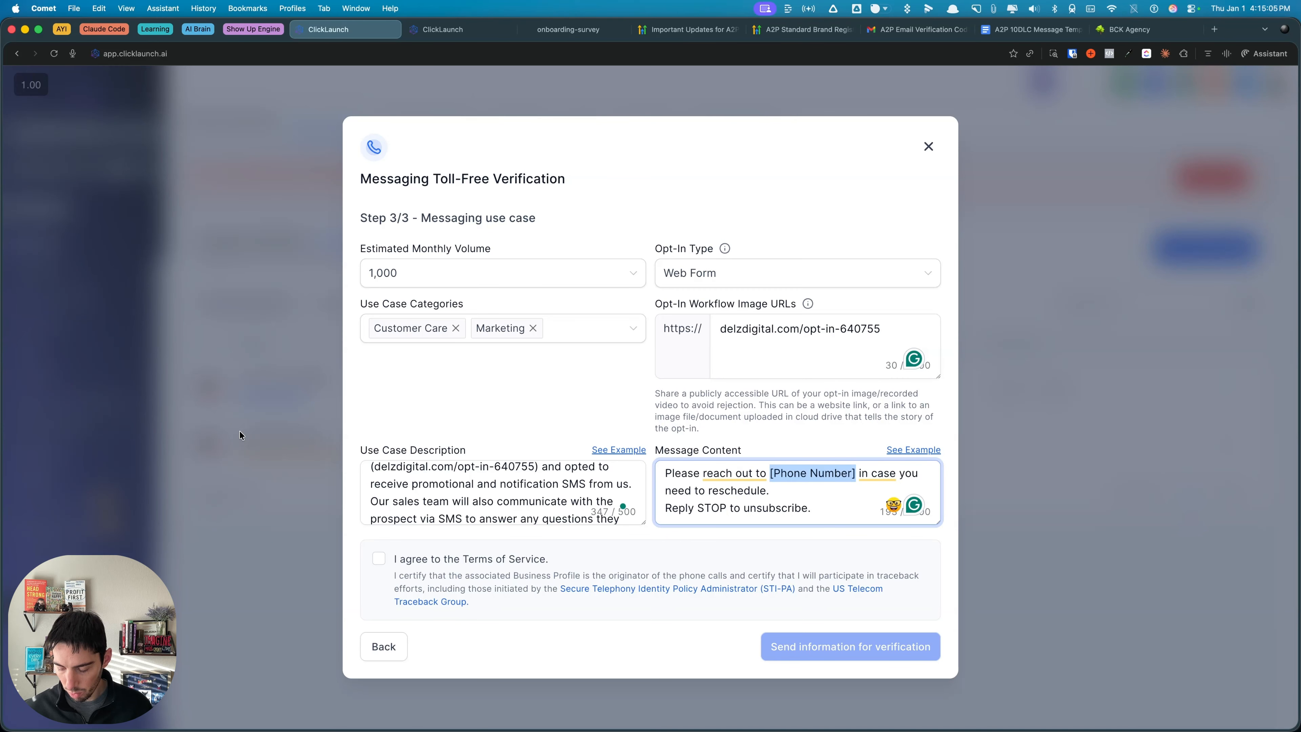
type("888-5555")
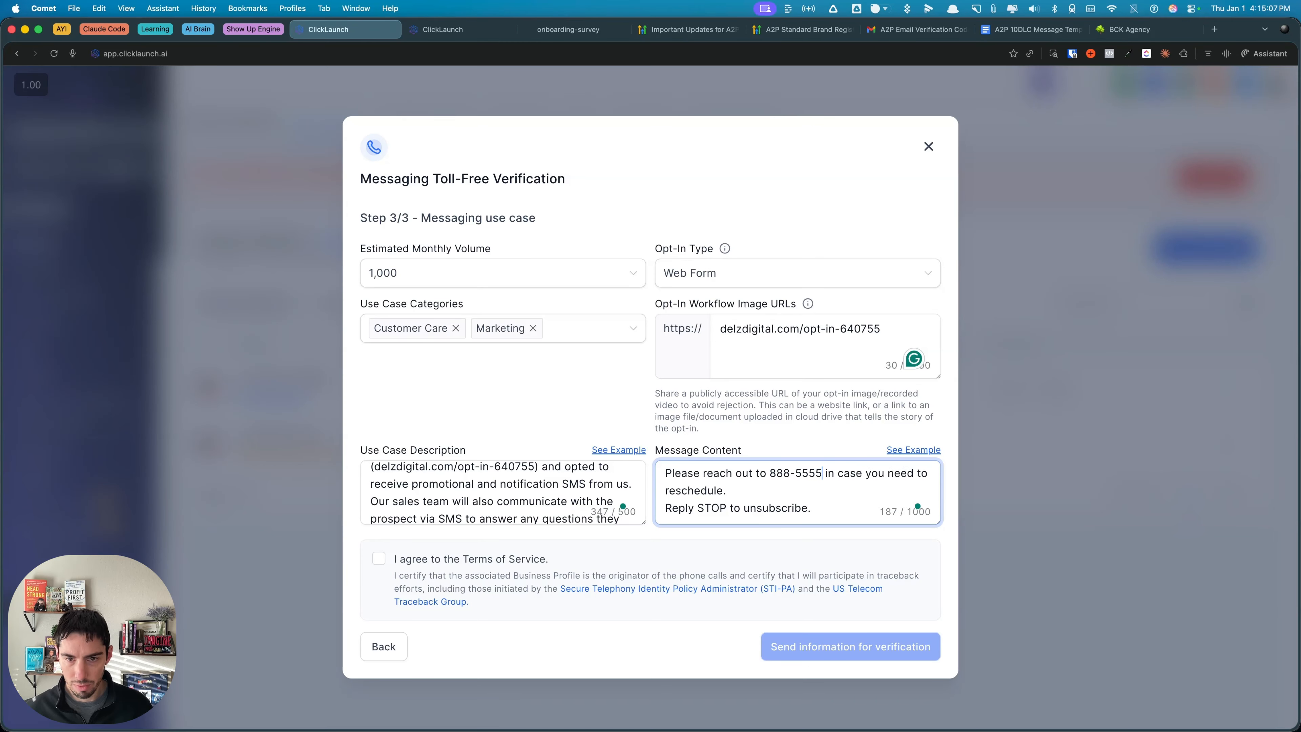
key("BackSpace")
type("-3333")
scroll(731, 480, "up", 3)
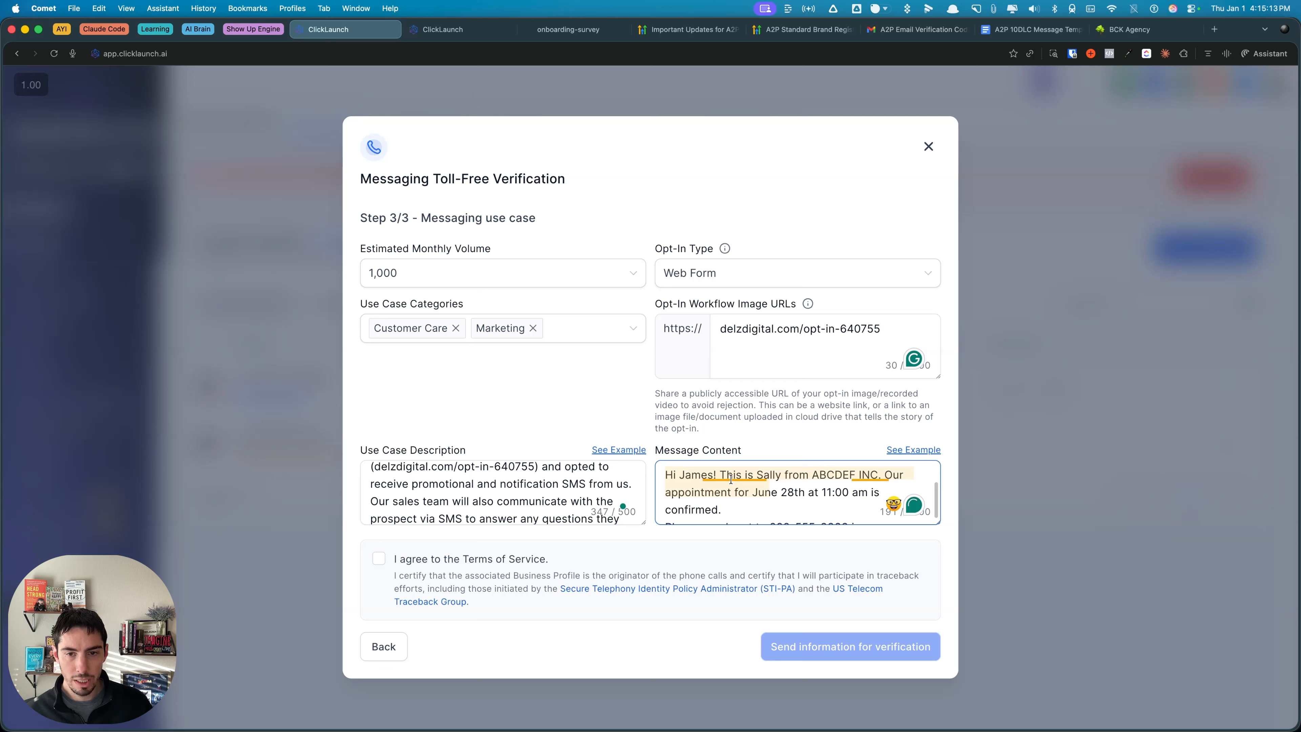
left_click_drag(938, 521, 943, 594)
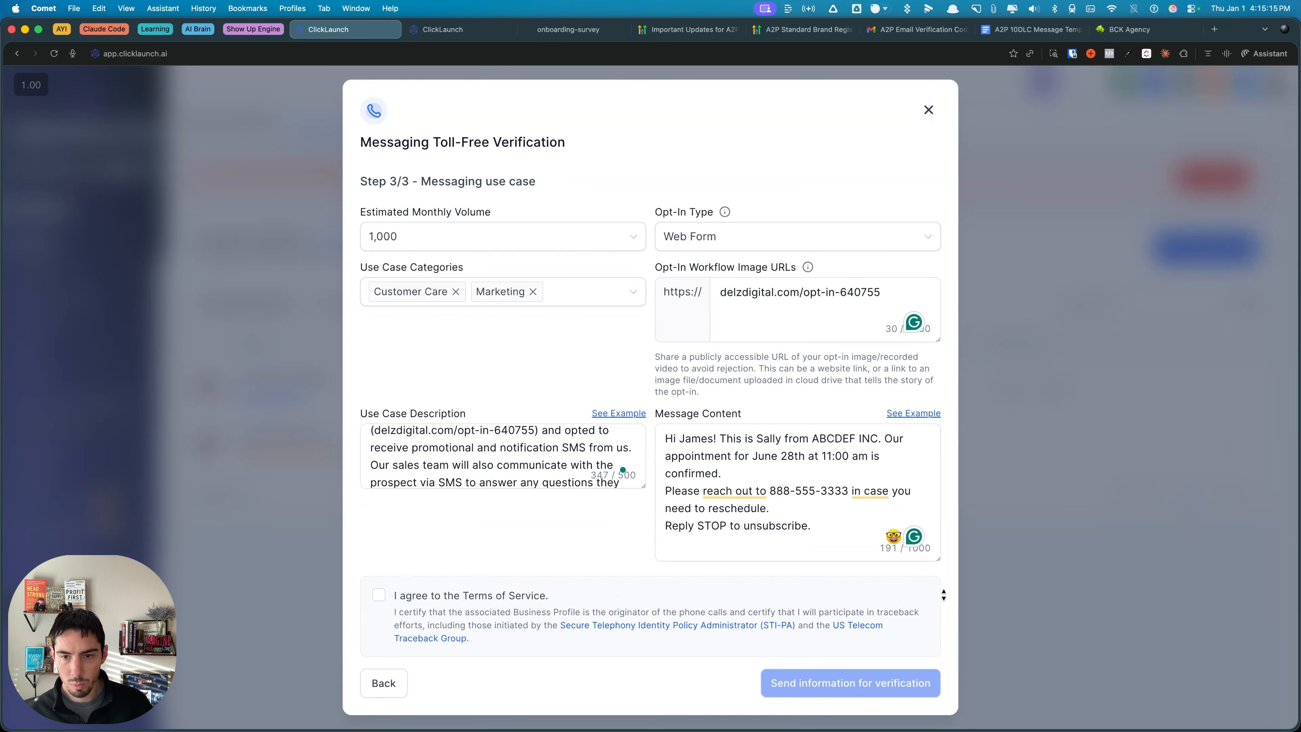
left_click_drag(677, 438, 864, 437)
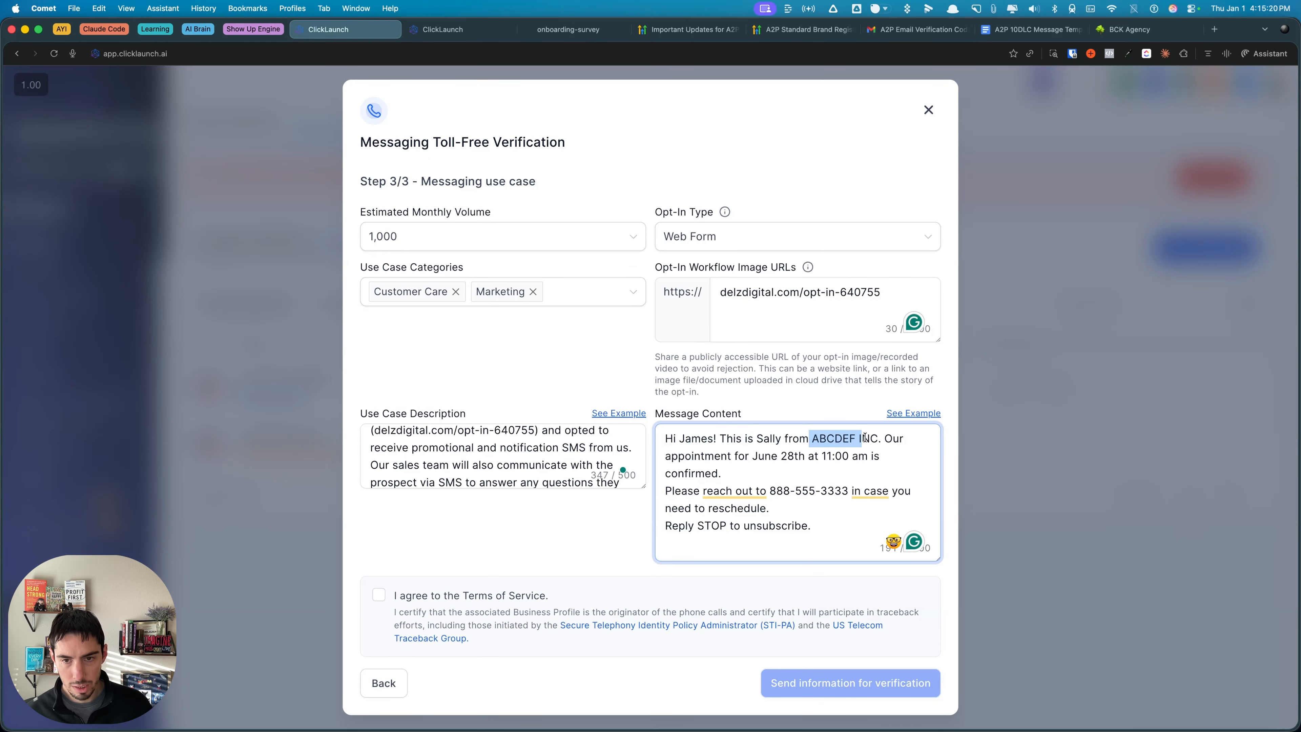
left_click_drag(664, 525, 817, 526)
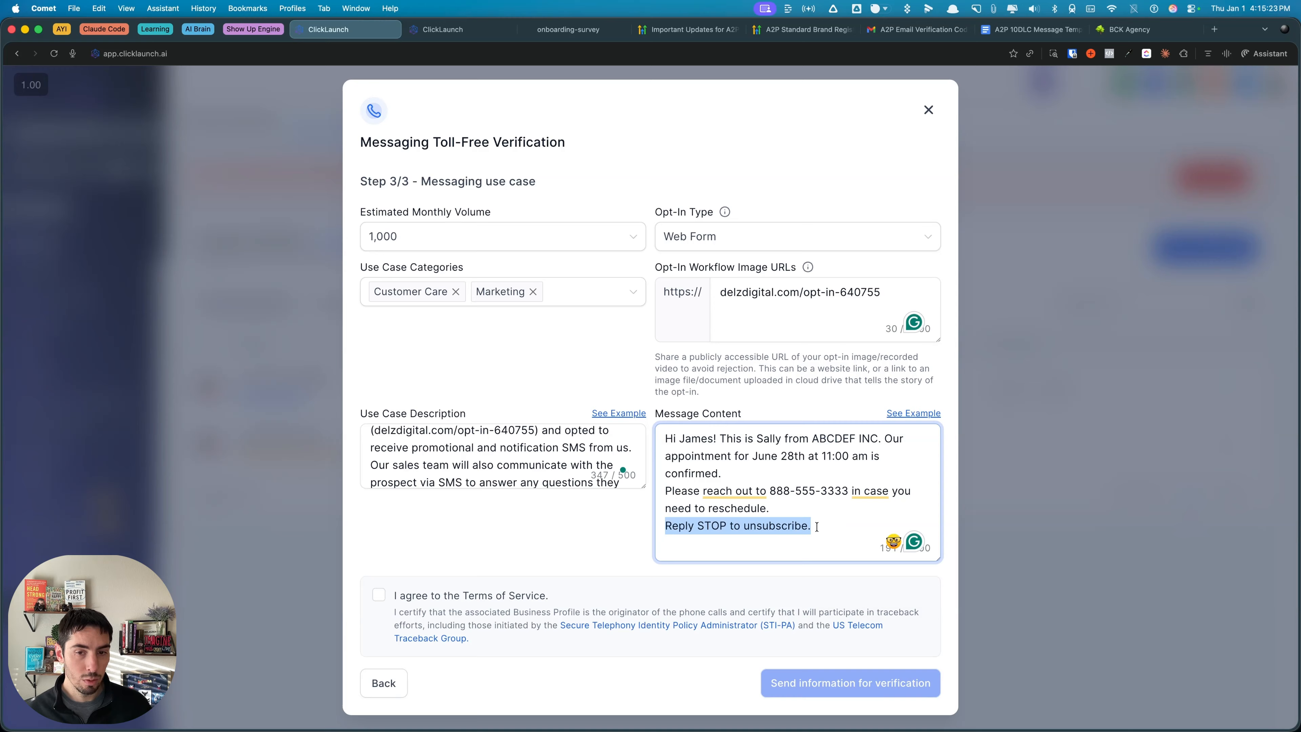
left_click(605, 554)
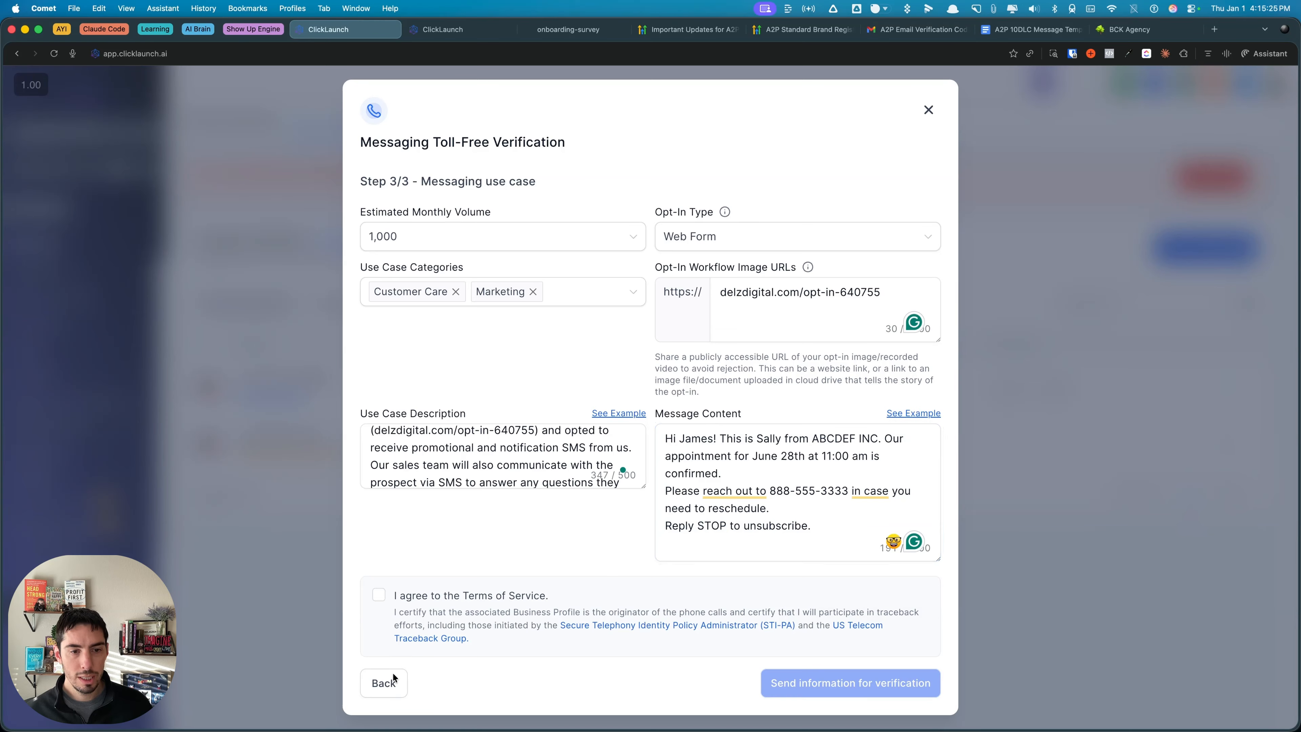
Step: Agree to the Terms of Service and dismiss the verification dialog without sending
left_click(379, 595)
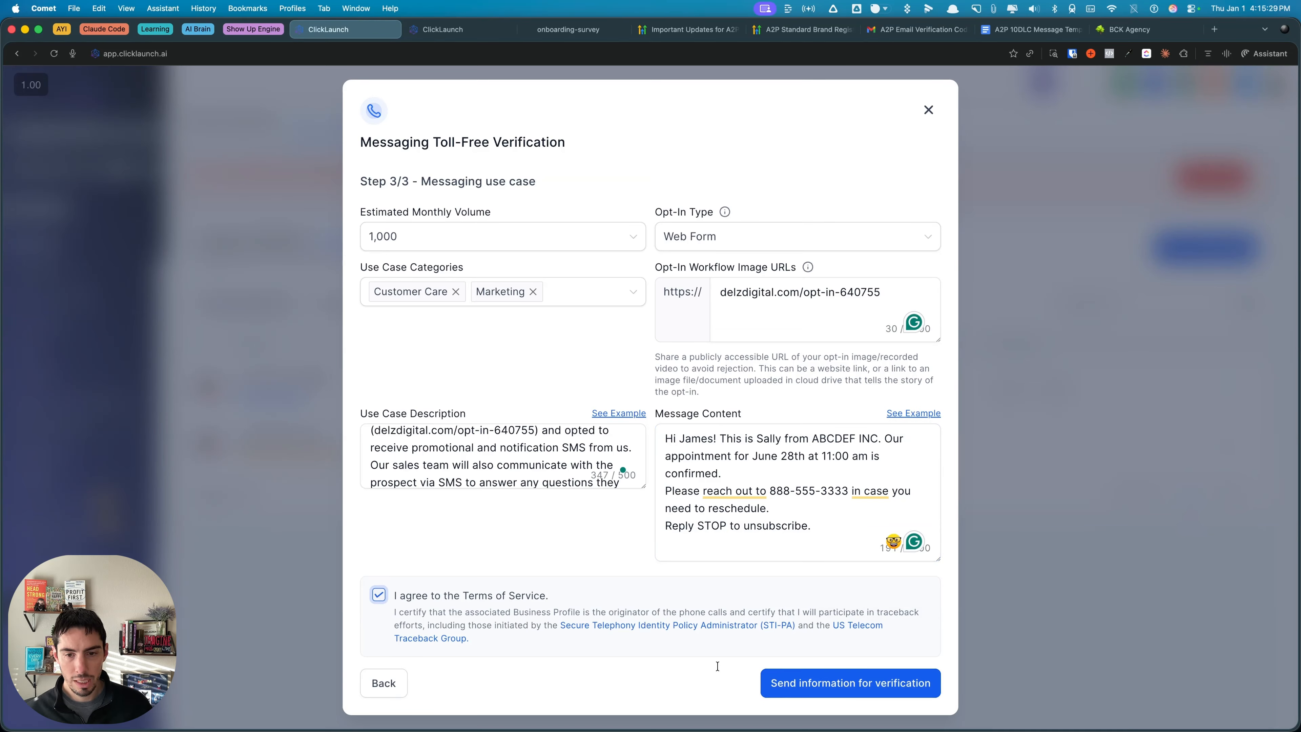
left_click(928, 110)
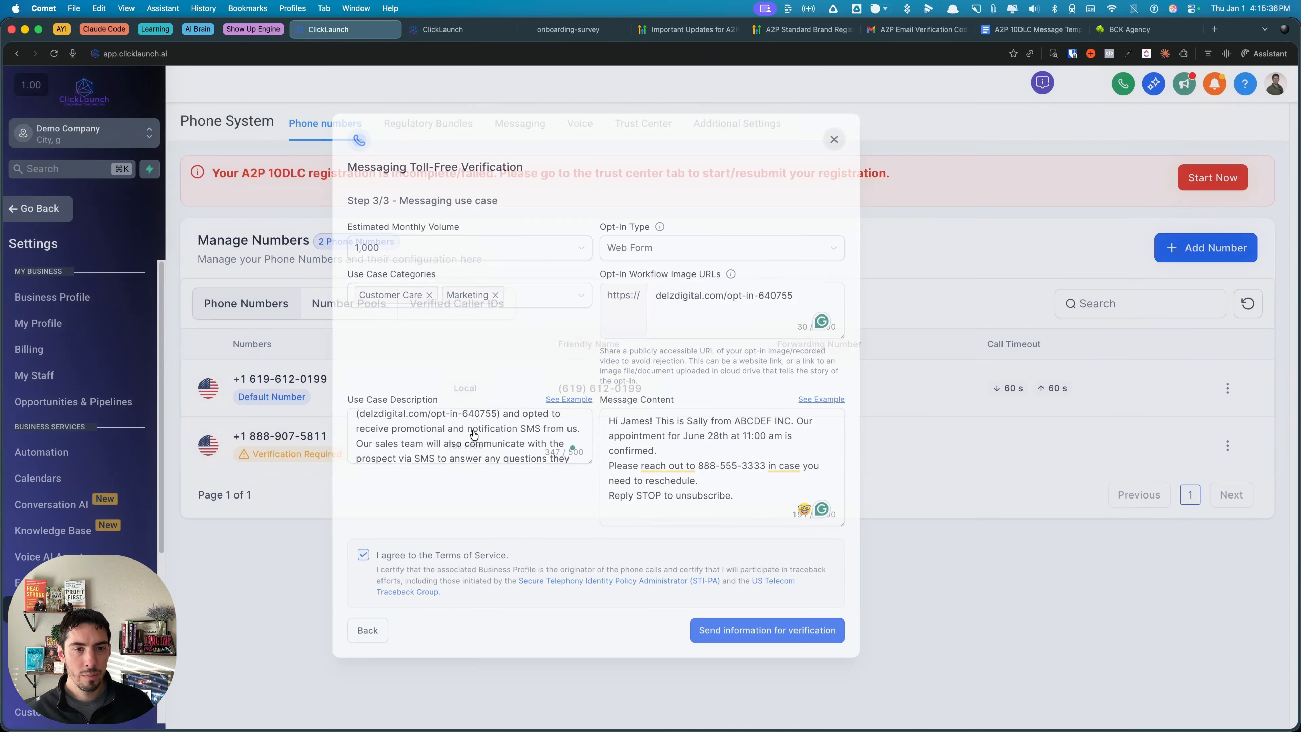